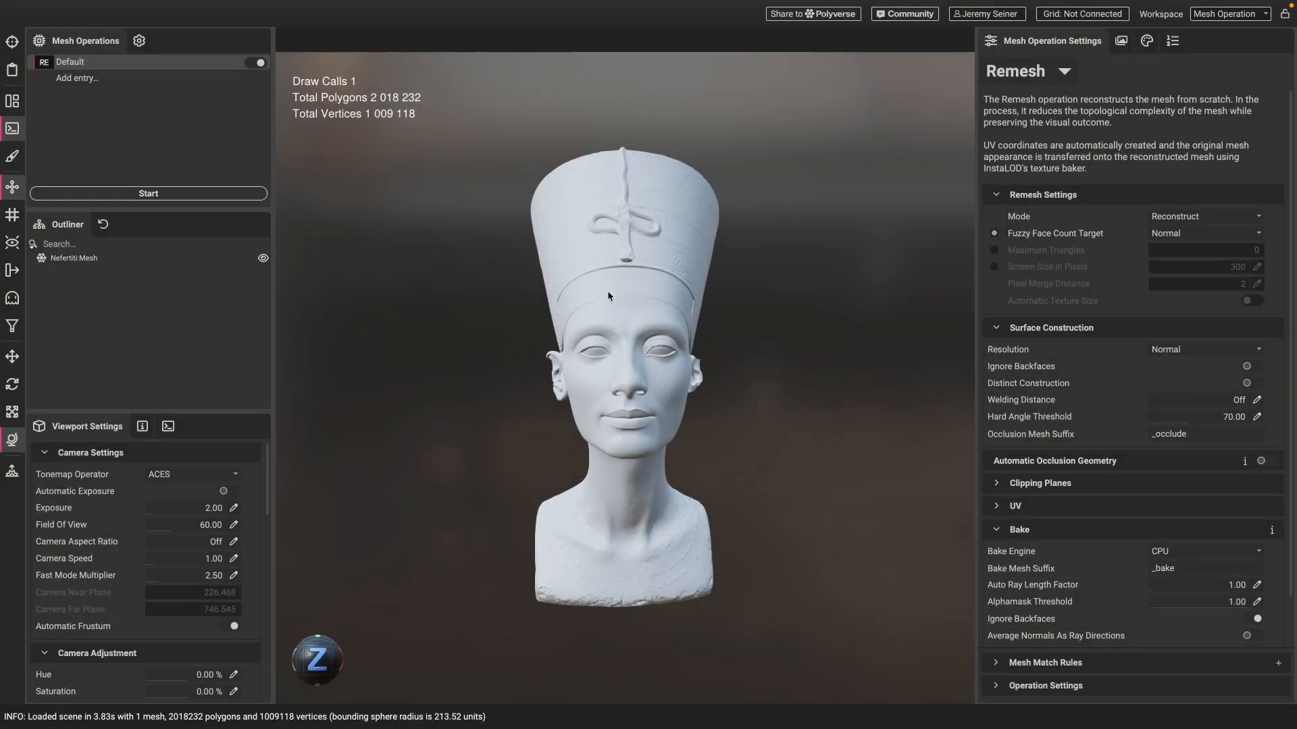
# - Select the Nefertiti mesh and examine its wireframe density up close on the headdress and face
pyautogui.moveTo(607, 293); pyautogui.dragTo(561, 311)
pyautogui.scroll(3, 575, 319)
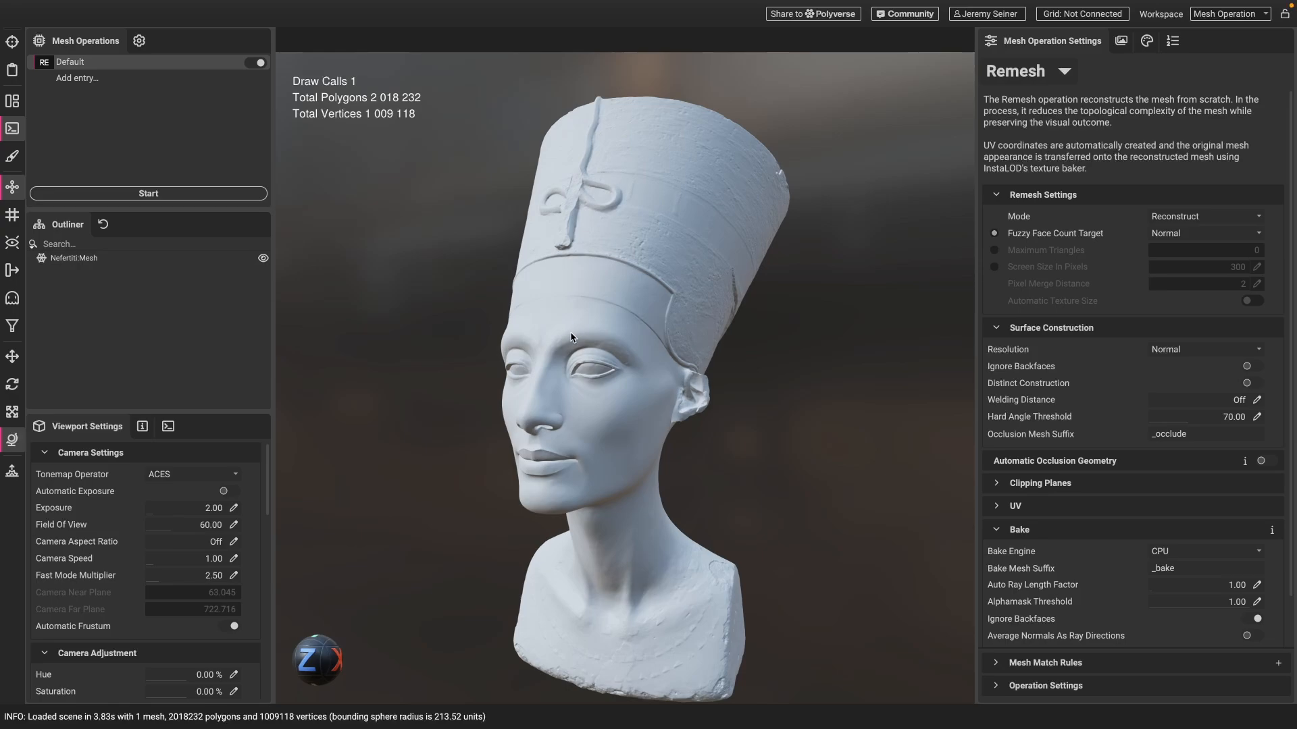
pyautogui.moveTo(570, 336); pyautogui.dragTo(572, 326, button='middle')
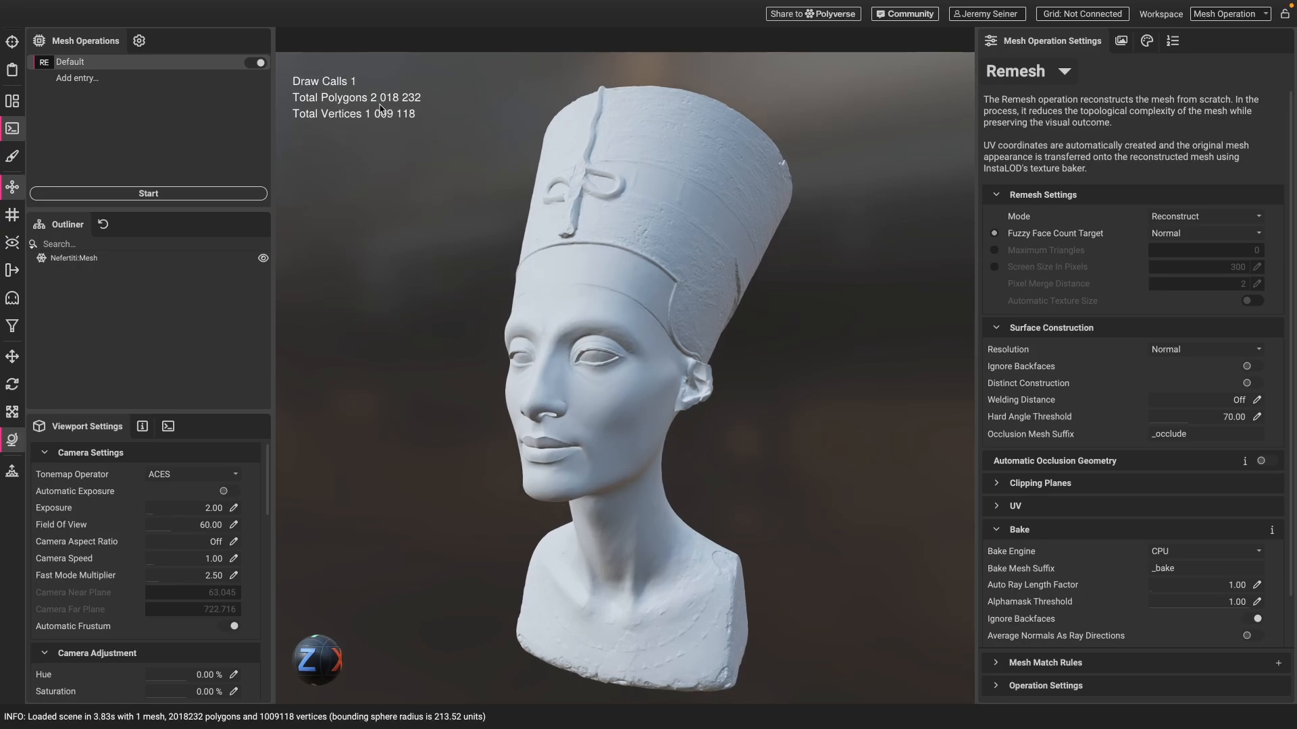
pyautogui.click(576, 287)
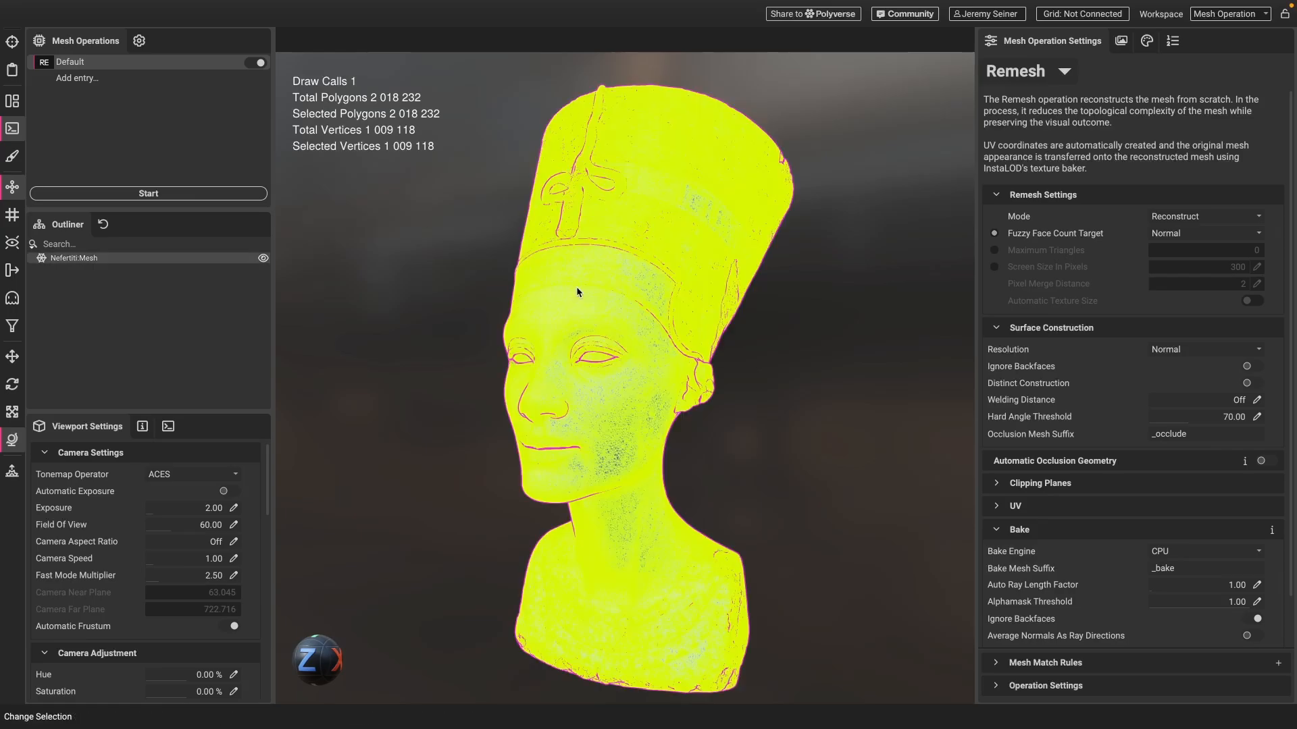
pyautogui.scroll(5, 585, 210)
pyautogui.scroll(8, 570, 222)
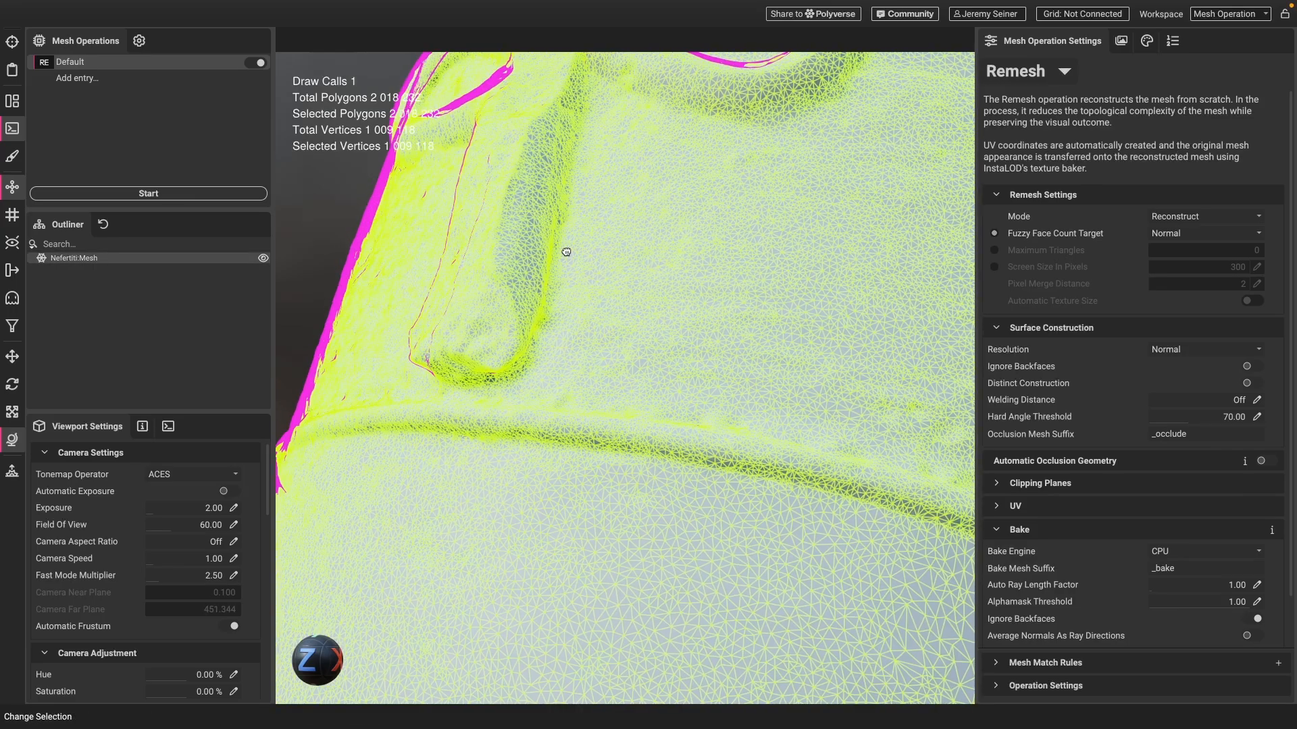
pyautogui.moveTo(562, 252); pyautogui.dragTo(598, 102, button='middle')
pyautogui.scroll(-5, 570, 258)
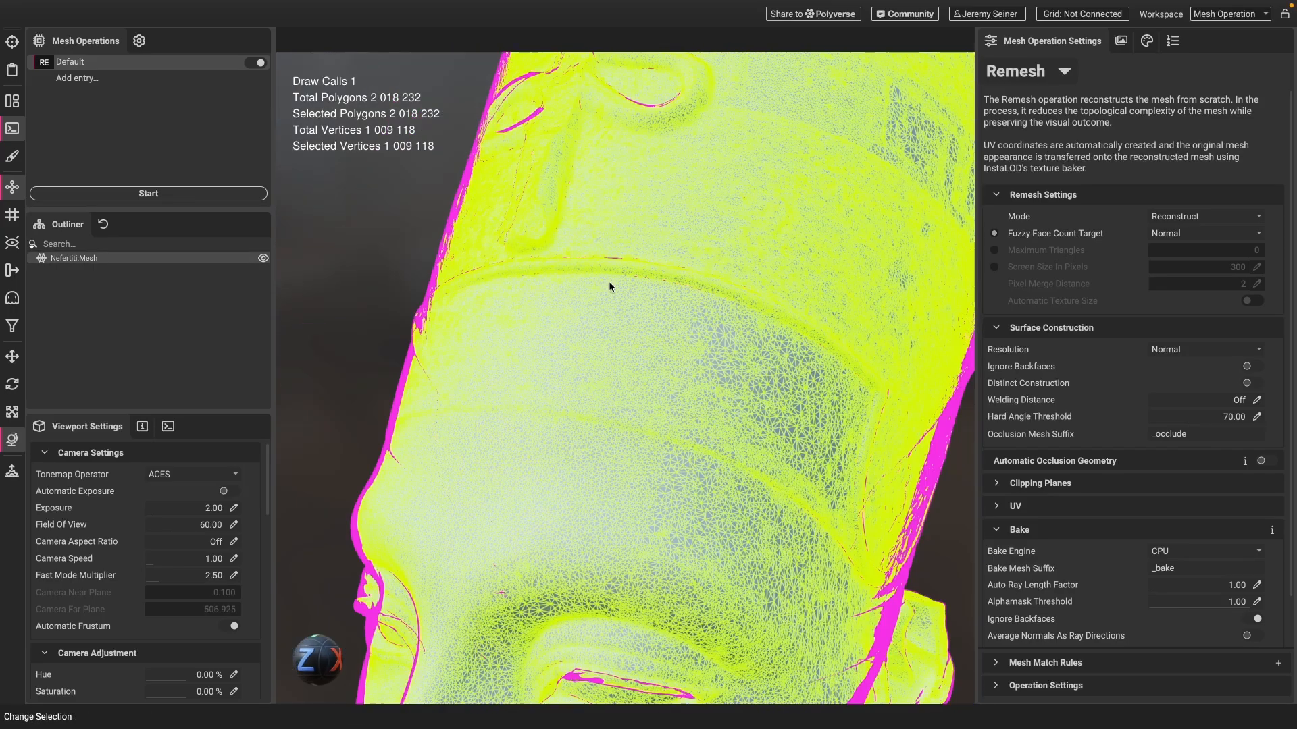
pyautogui.moveTo(609, 281); pyautogui.dragTo(622, 61, button='middle')
pyautogui.scroll(7, 566, 297)
pyautogui.scroll(-8, 560, 301)
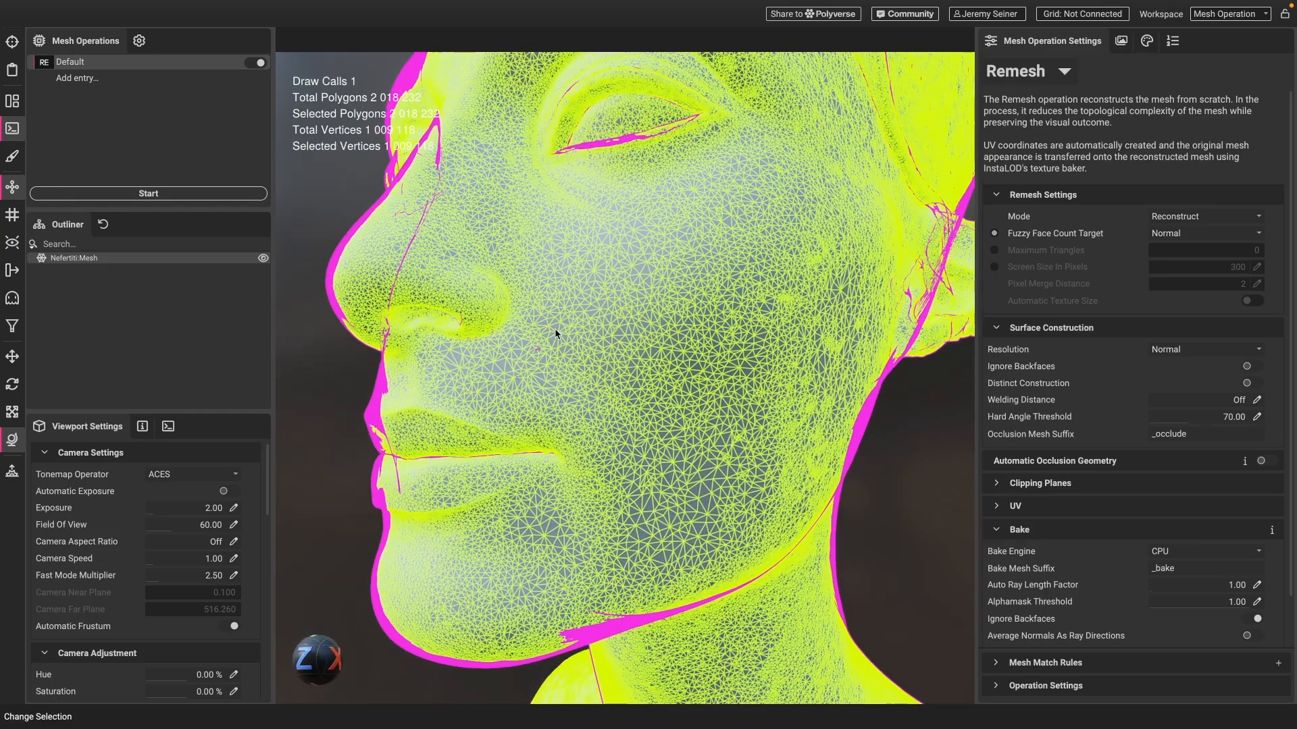
pyautogui.moveTo(554, 328); pyautogui.dragTo(398, 675, button='middle')
pyautogui.scroll(7, 608, 282)
pyautogui.moveTo(636, 287); pyautogui.dragTo(350, 142)
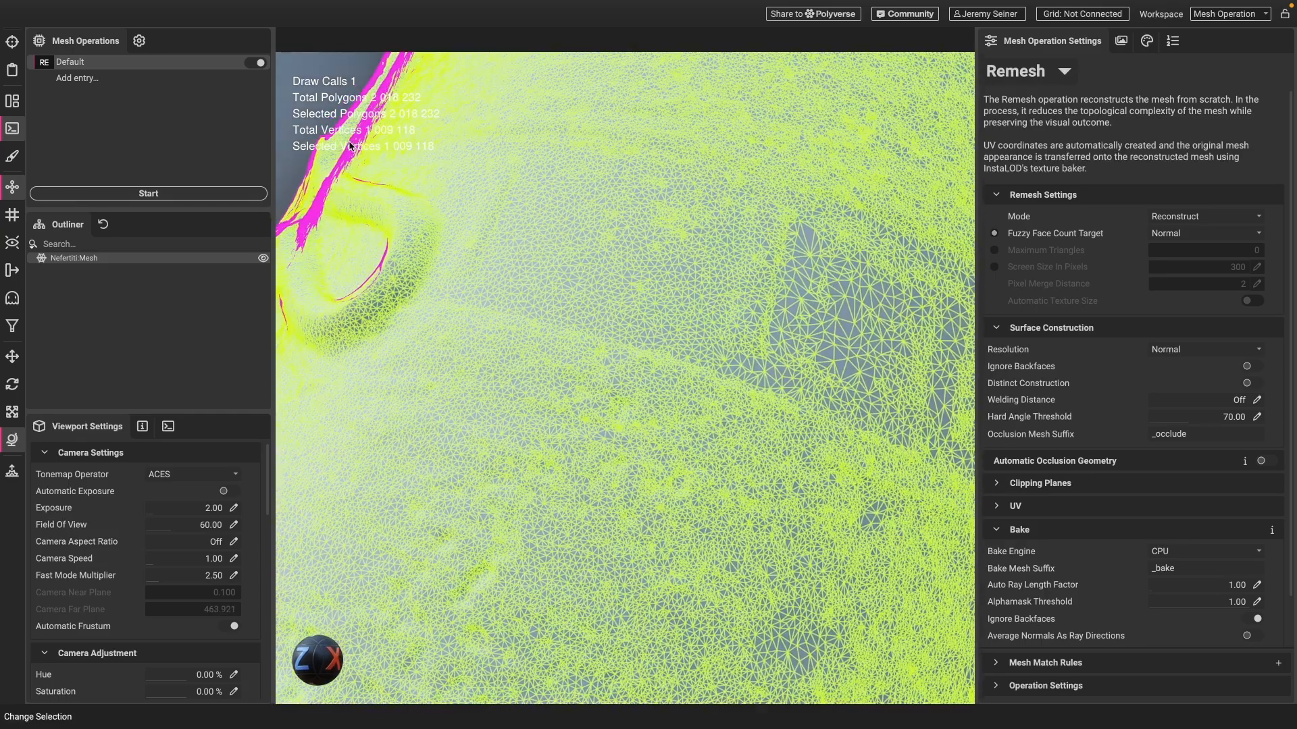
# - Deselect the mesh and examine the bust's sculpted surface detail without the wireframe overlay
pyautogui.click(292, 178)
pyautogui.keyDown('shift'); pyautogui.moveTo(425, 246); pyautogui.dragTo(469, 261); pyautogui.keyUp('shift')
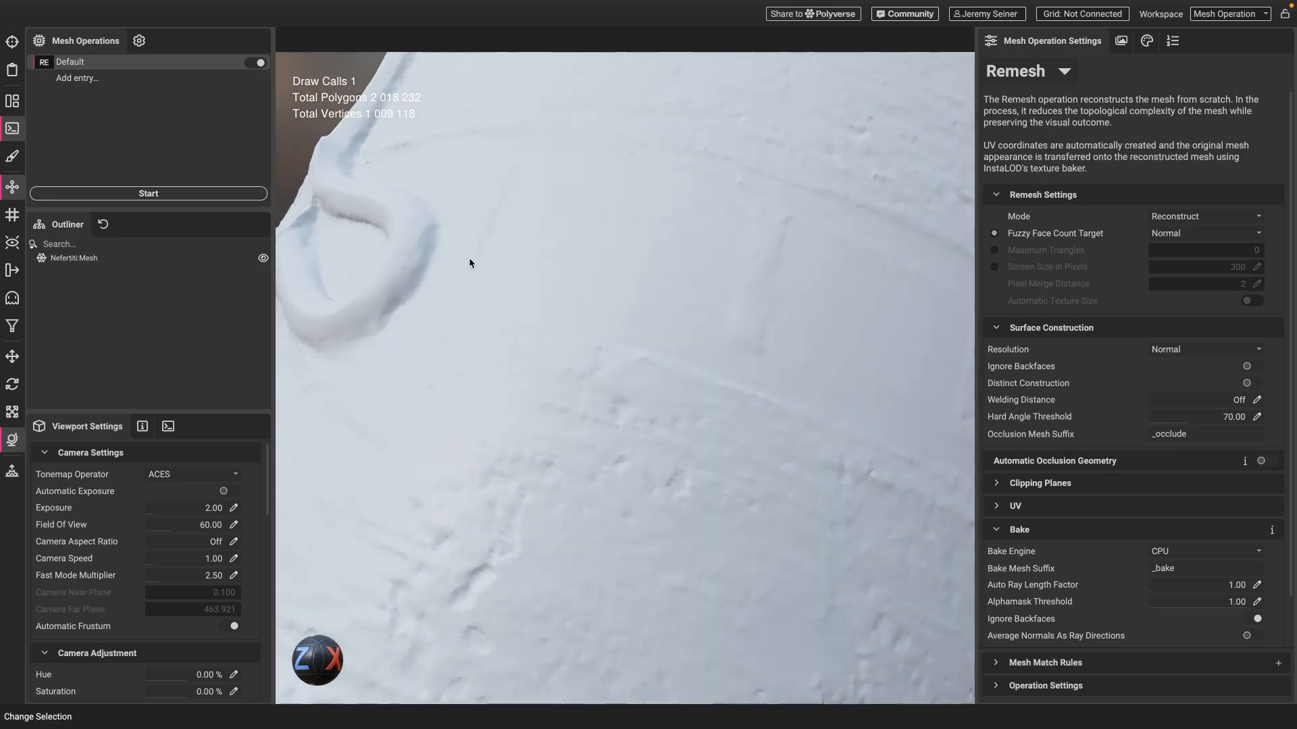
pyautogui.scroll(-4, 469, 261)
pyautogui.moveTo(469, 261); pyautogui.dragTo(463, 283, button='middle')
pyautogui.moveTo(463, 284)
pyautogui.mouseDown()
pyautogui.moveTo(492, 297)
pyautogui.moveTo(443, 296)
pyautogui.moveTo(461, 296)
pyautogui.mouseUp()
pyautogui.scroll(-4, 461, 296)
pyautogui.moveTo(461, 296); pyautogui.dragTo(551, 282, button='middle')
pyautogui.scroll(-2, 501, 286)
pyautogui.scroll(-4, 551, 282)
pyautogui.moveTo(541, 278); pyautogui.dragTo(538, 302)
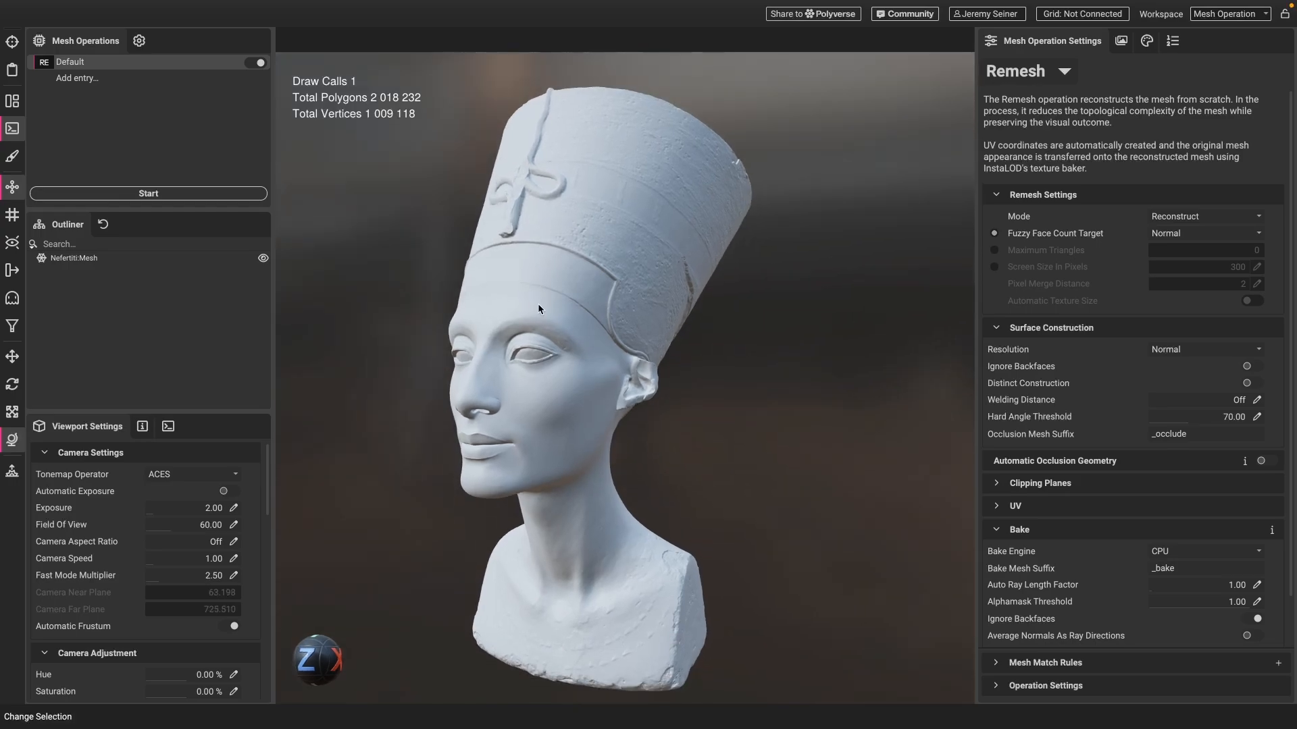
# - Select the bust, check its UV layout in an enlarged UV Viewer, and clear the selection
pyautogui.moveTo(538, 303); pyautogui.dragTo(561, 287, button='middle')
pyautogui.click(560, 285)
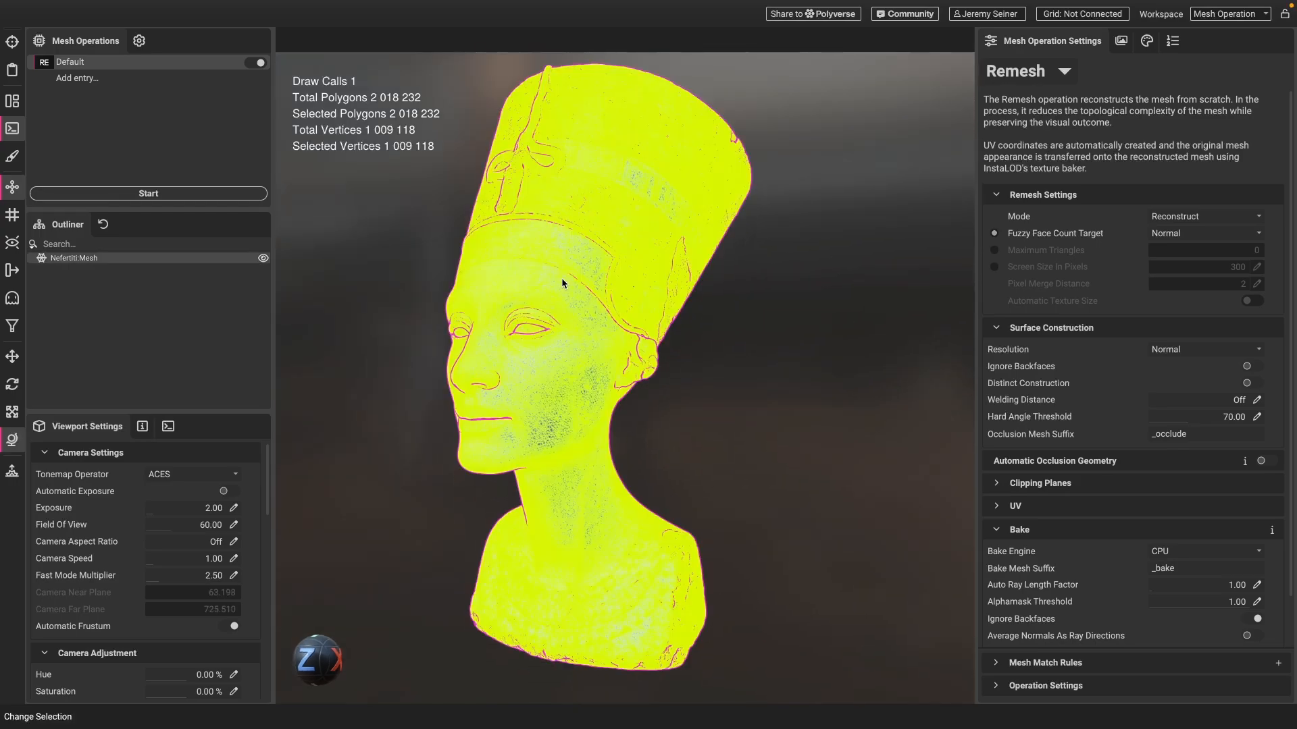
pyautogui.click(12, 102)
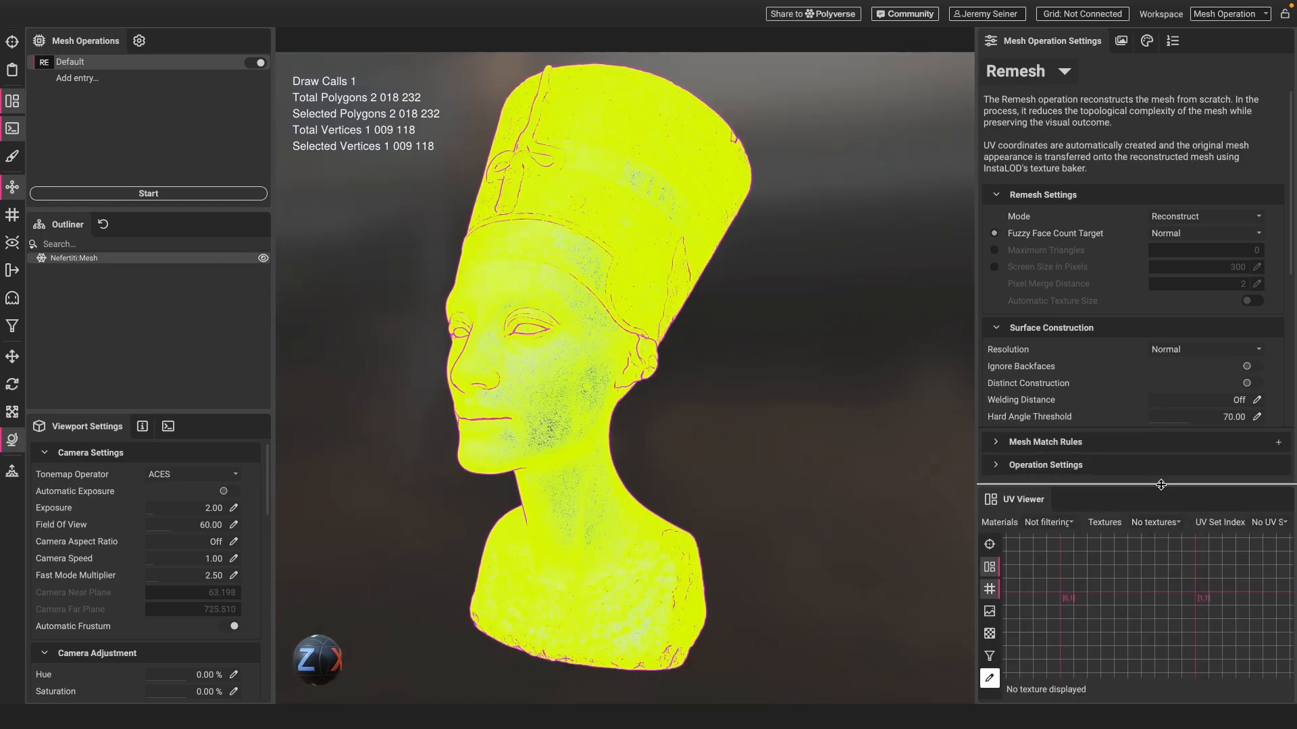
pyautogui.moveTo(1161, 483); pyautogui.dragTo(1149, 320)
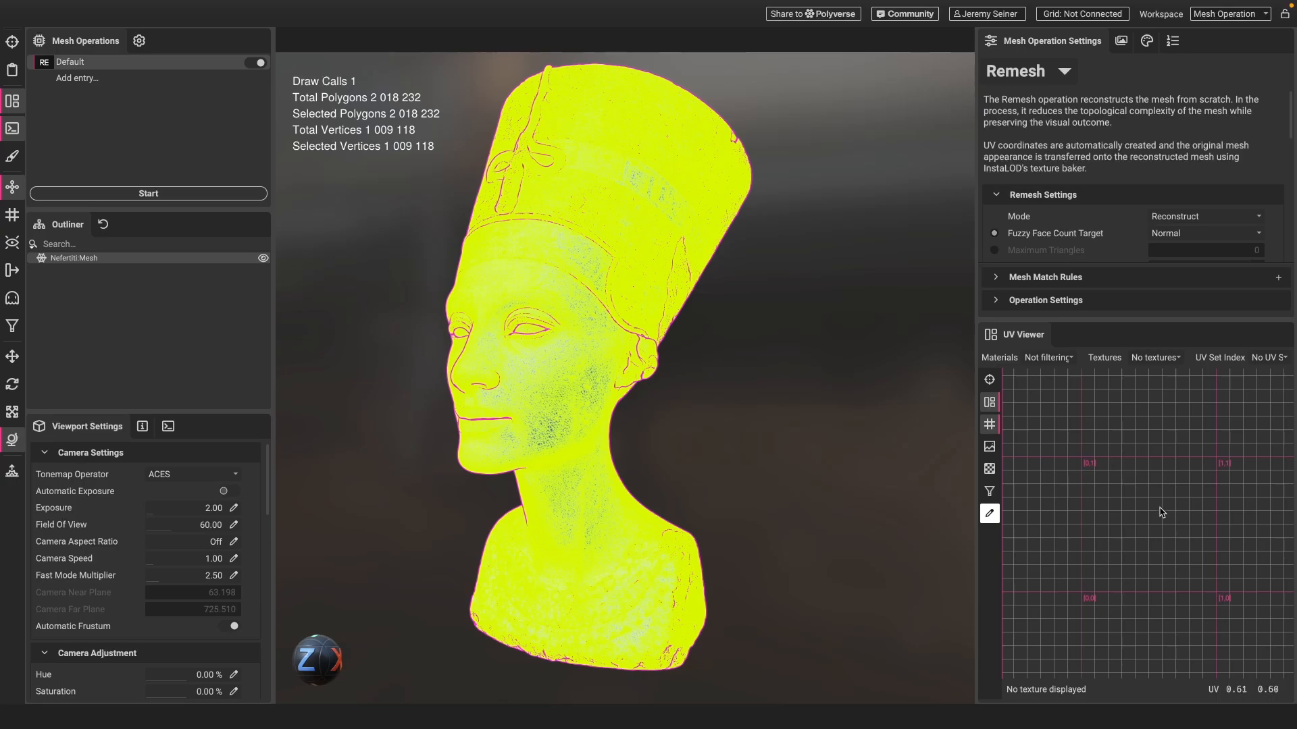
pyautogui.click(853, 429)
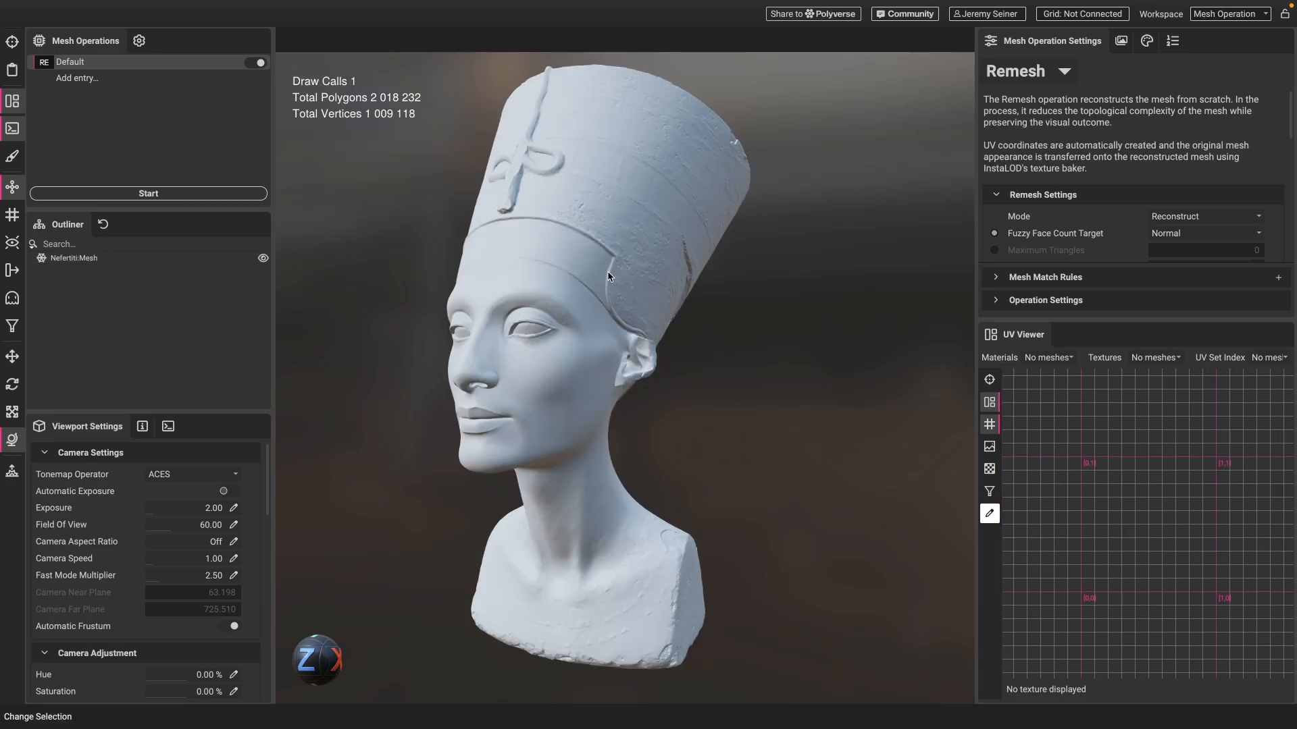
# - Close the UV Viewer
pyautogui.moveTo(598, 289); pyautogui.dragTo(573, 306)
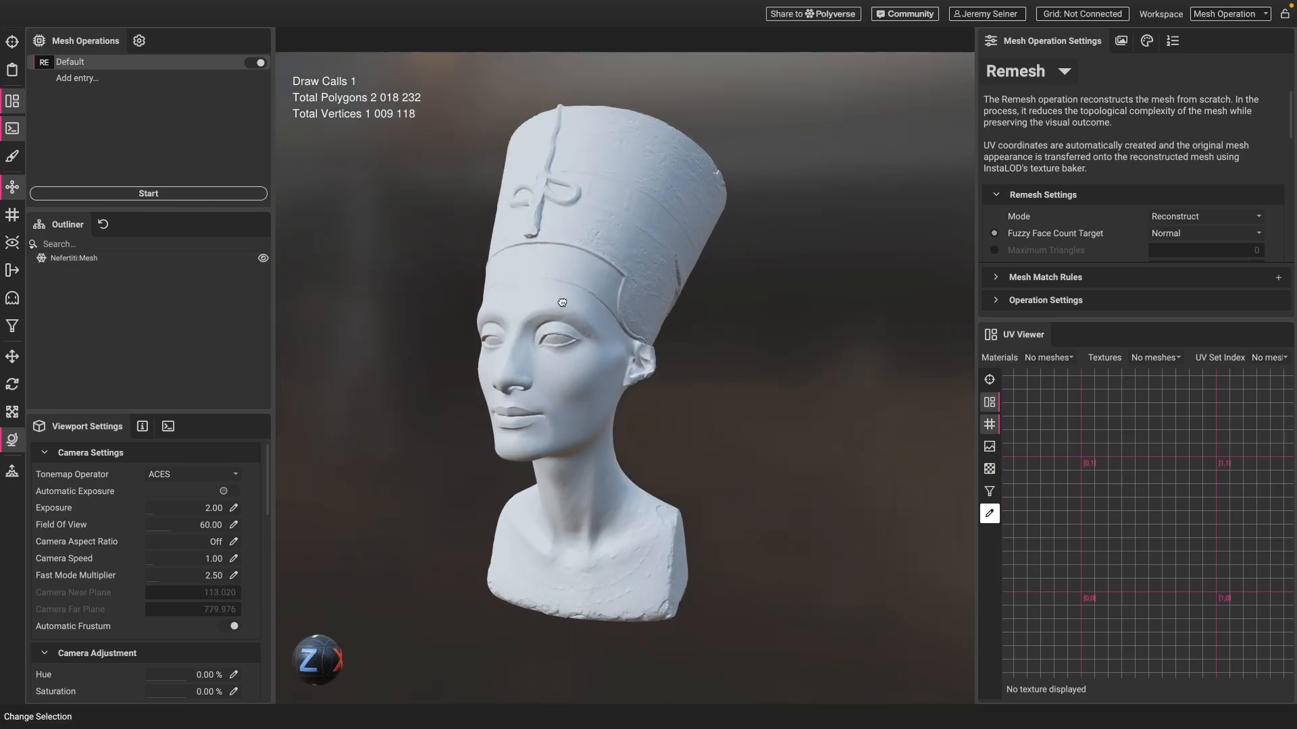
pyautogui.moveTo(562, 303); pyautogui.dragTo(574, 306, button='middle')
pyautogui.moveTo(574, 306); pyautogui.dragTo(564, 306)
pyautogui.moveTo(440, 281)
pyautogui.keyDown('shift'); pyautogui.mouseDown()
pyautogui.moveTo(466, 292)
pyautogui.moveTo(410, 287)
pyautogui.moveTo(420, 288)
pyautogui.mouseUp(); pyautogui.keyUp('shift')
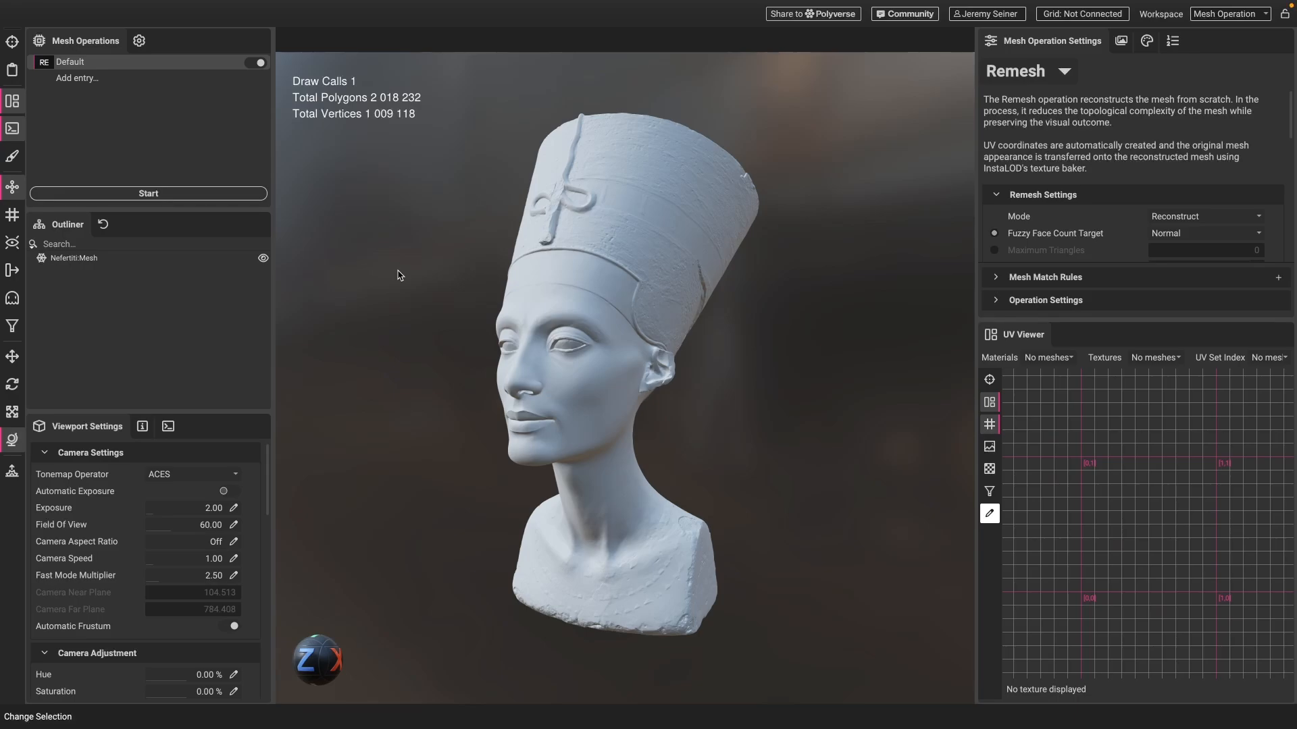
pyautogui.click(1282, 335)
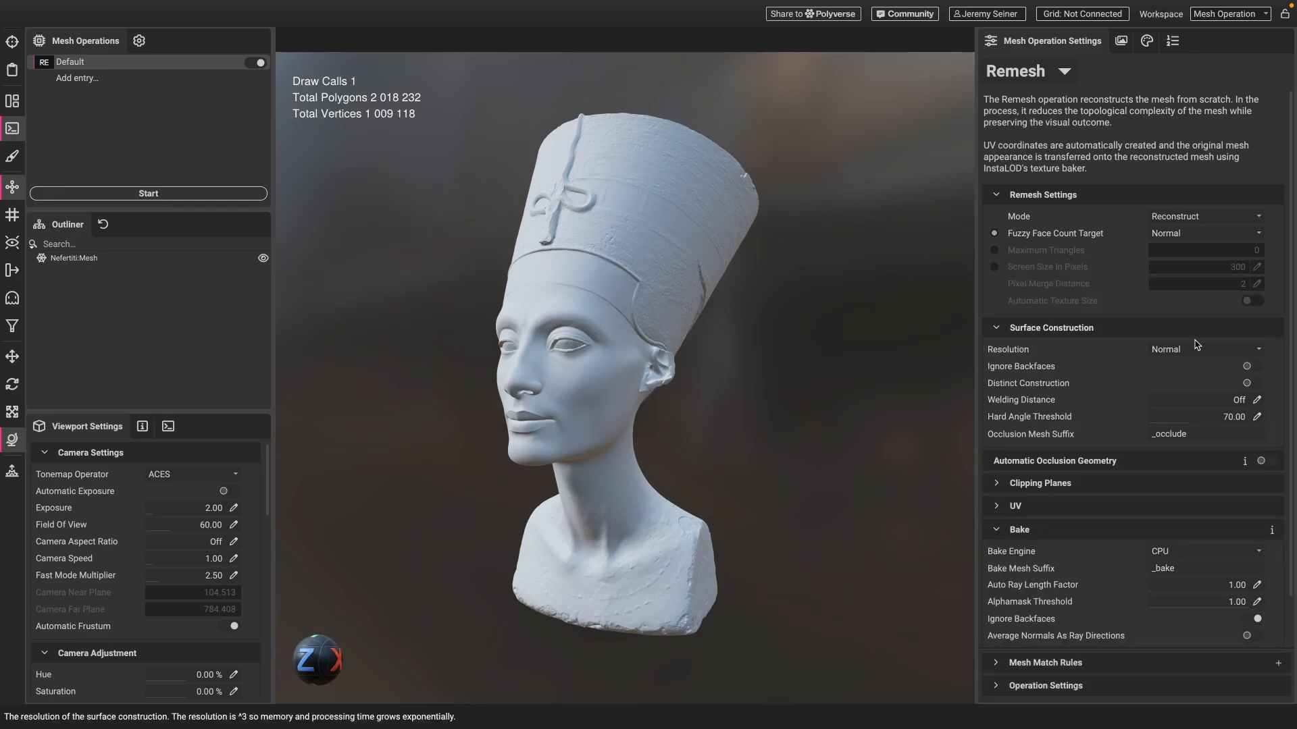
# - Examine the bust's face and headdress from several angles and under rotated environment lighting
pyautogui.moveTo(594, 311); pyautogui.dragTo(703, 318)
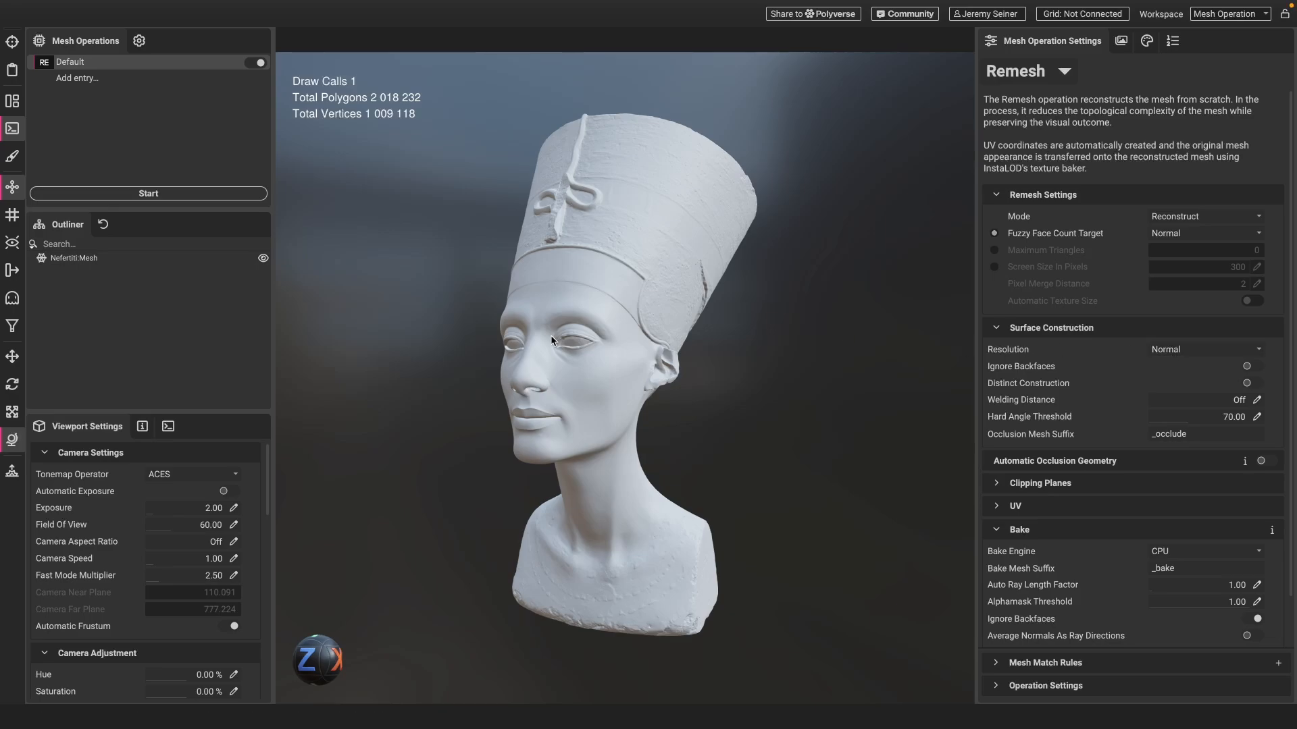
pyautogui.scroll(5, 554, 339)
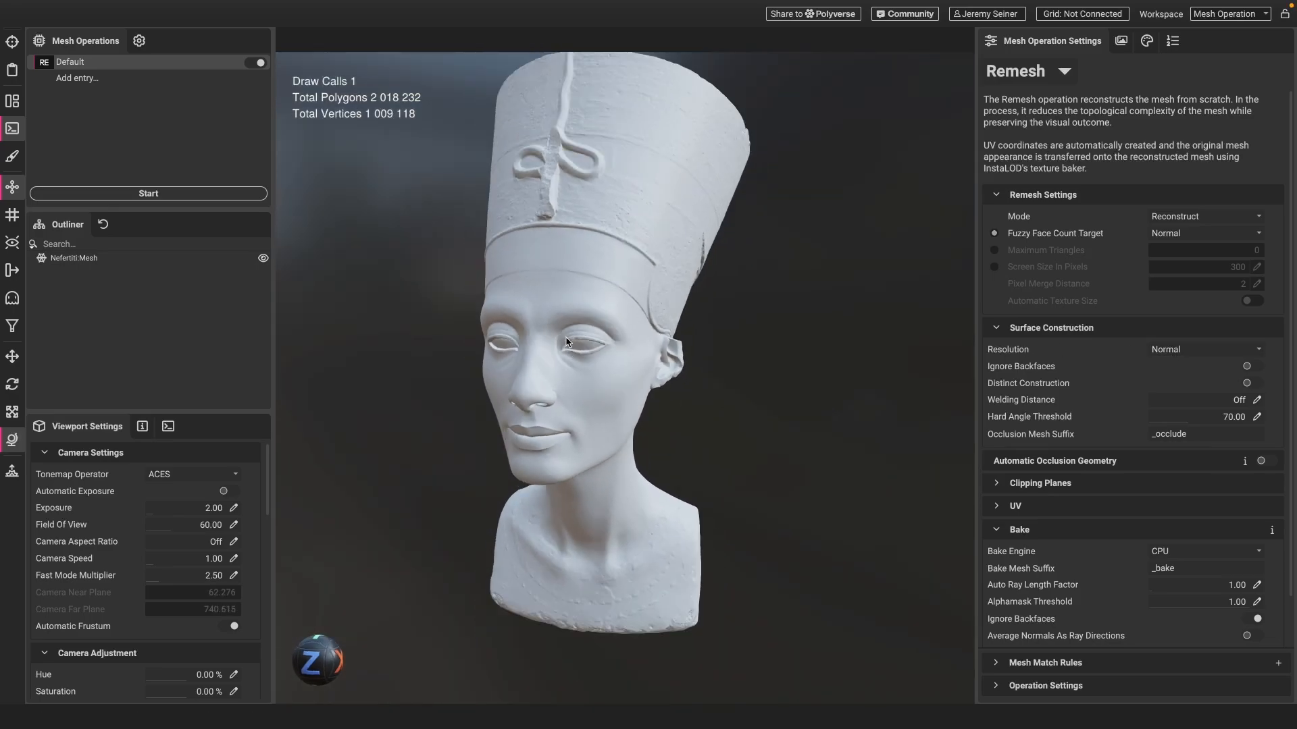
pyautogui.moveTo(566, 337); pyautogui.dragTo(564, 350)
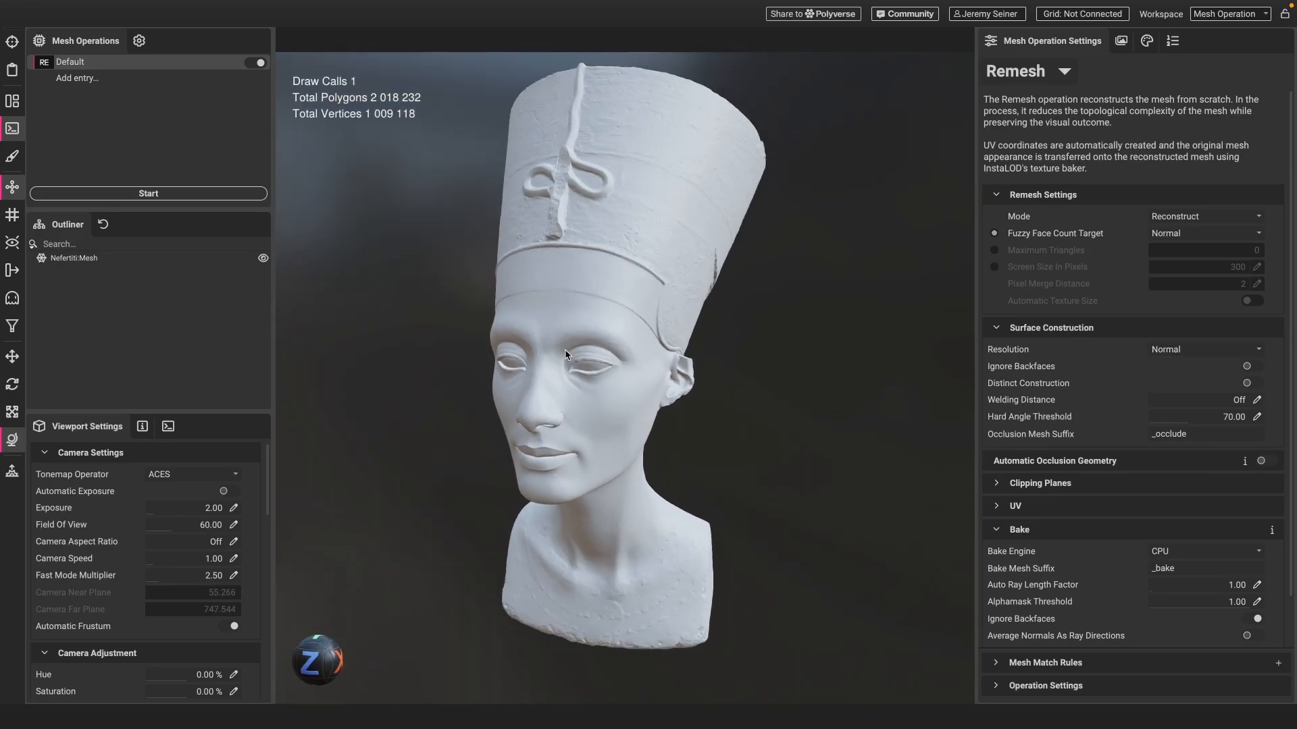
pyautogui.scroll(5, 569, 343)
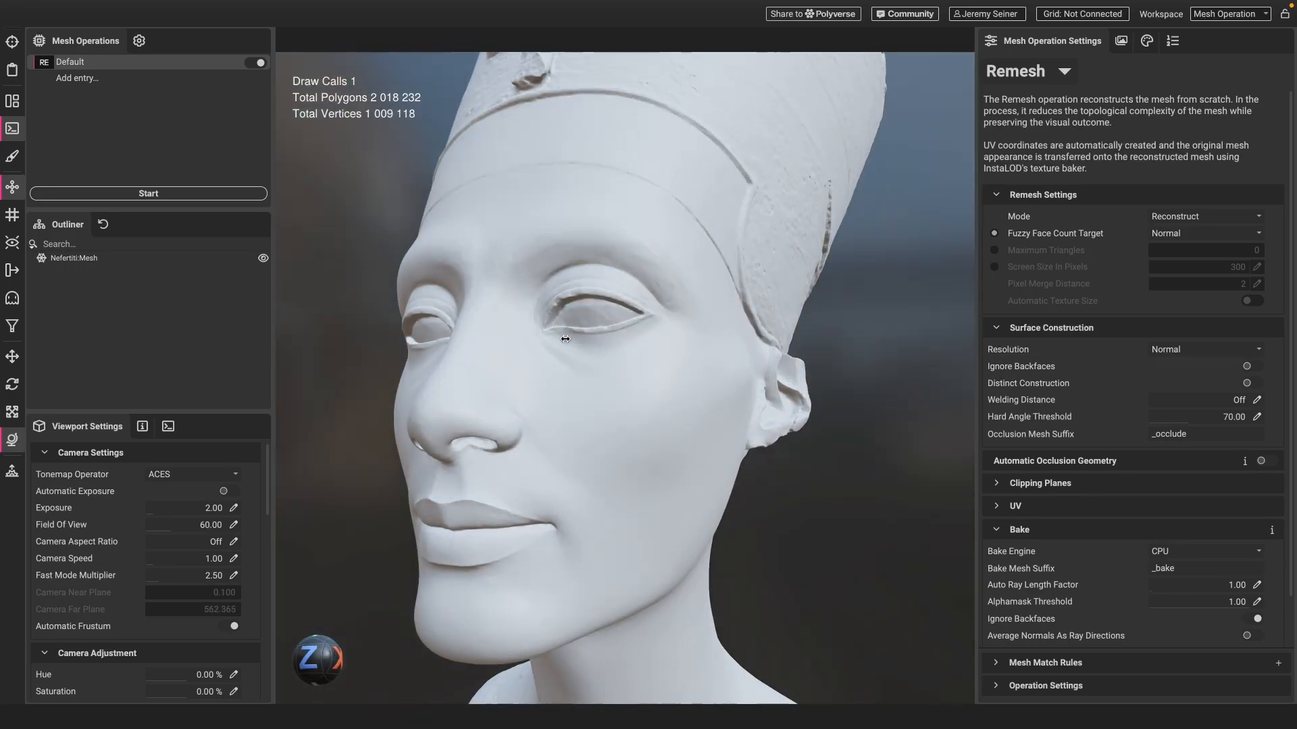
pyautogui.moveTo(564, 339)
pyautogui.mouseDown()
pyautogui.moveTo(565, 327)
pyautogui.moveTo(532, 327)
pyautogui.moveTo(566, 318)
pyautogui.mouseUp()
pyautogui.scroll(-5, 566, 314)
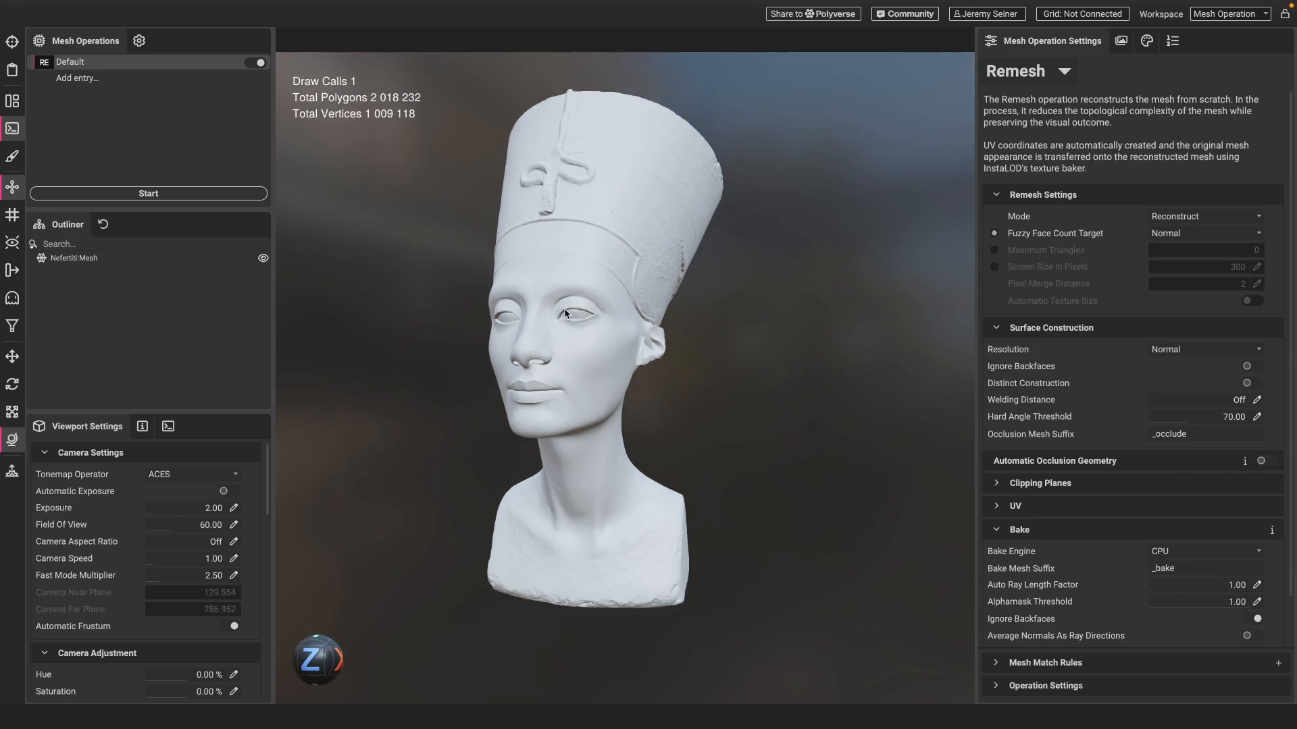
pyautogui.moveTo(618, 306); pyautogui.dragTo(564, 190)
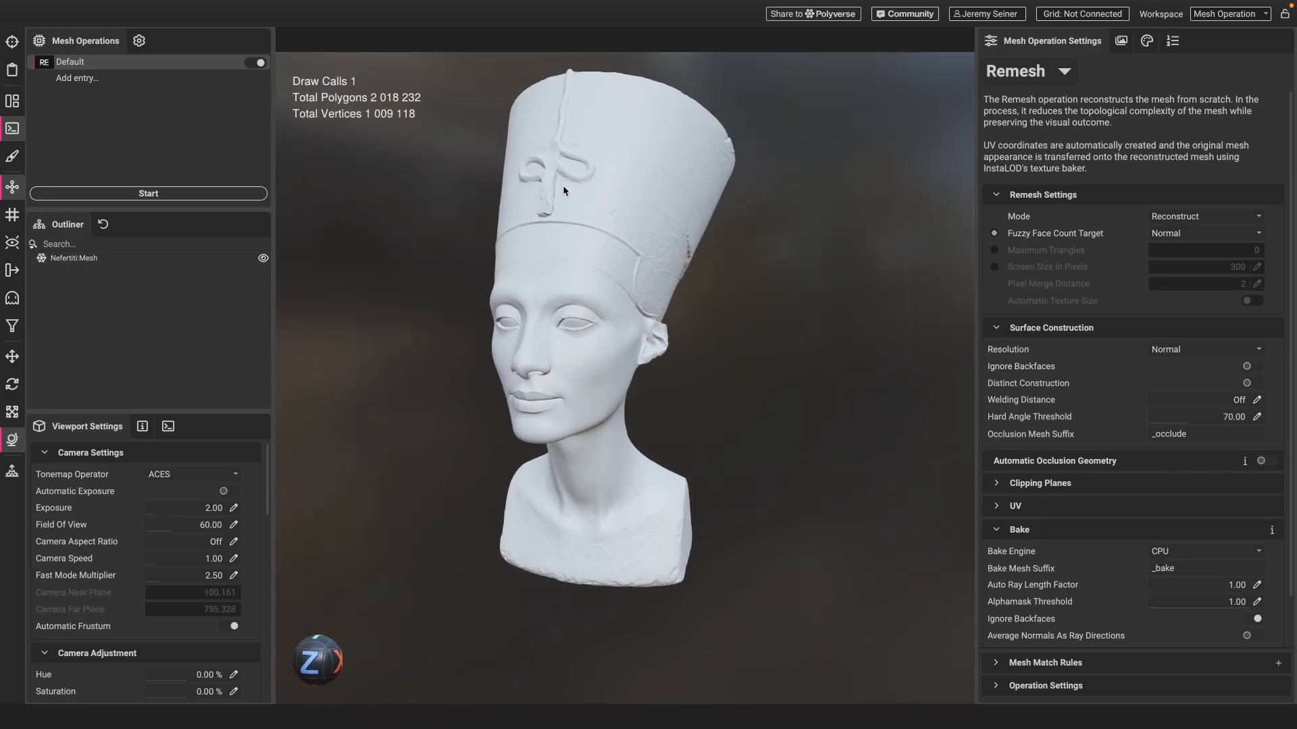
pyautogui.moveTo(583, 389); pyautogui.dragTo(669, 350)
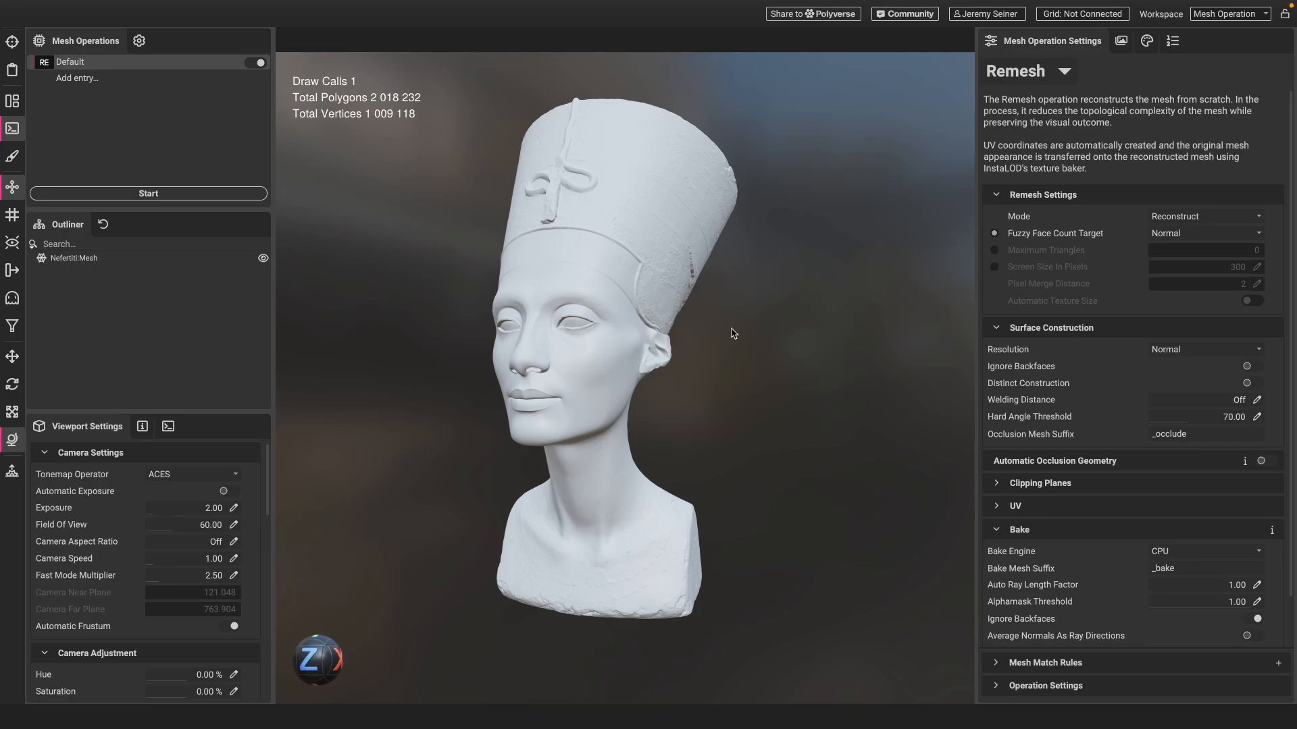
pyautogui.keyDown('shift'); pyautogui.moveTo(726, 334); pyautogui.dragTo(775, 342); pyautogui.keyUp('shift')
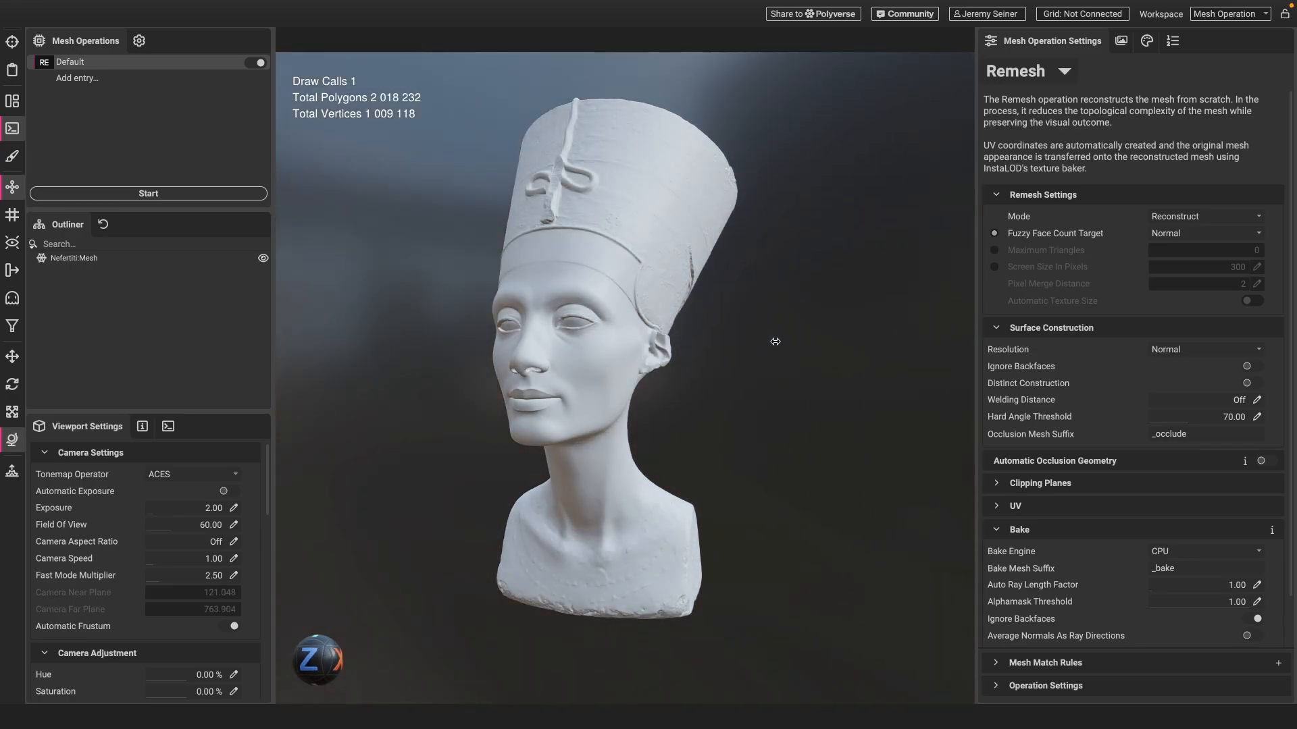
# - Run the Remesh operation on the bust in Reconstruct mode with the Normal fuzzy face count target, and frame the result
pyautogui.click(188, 194)
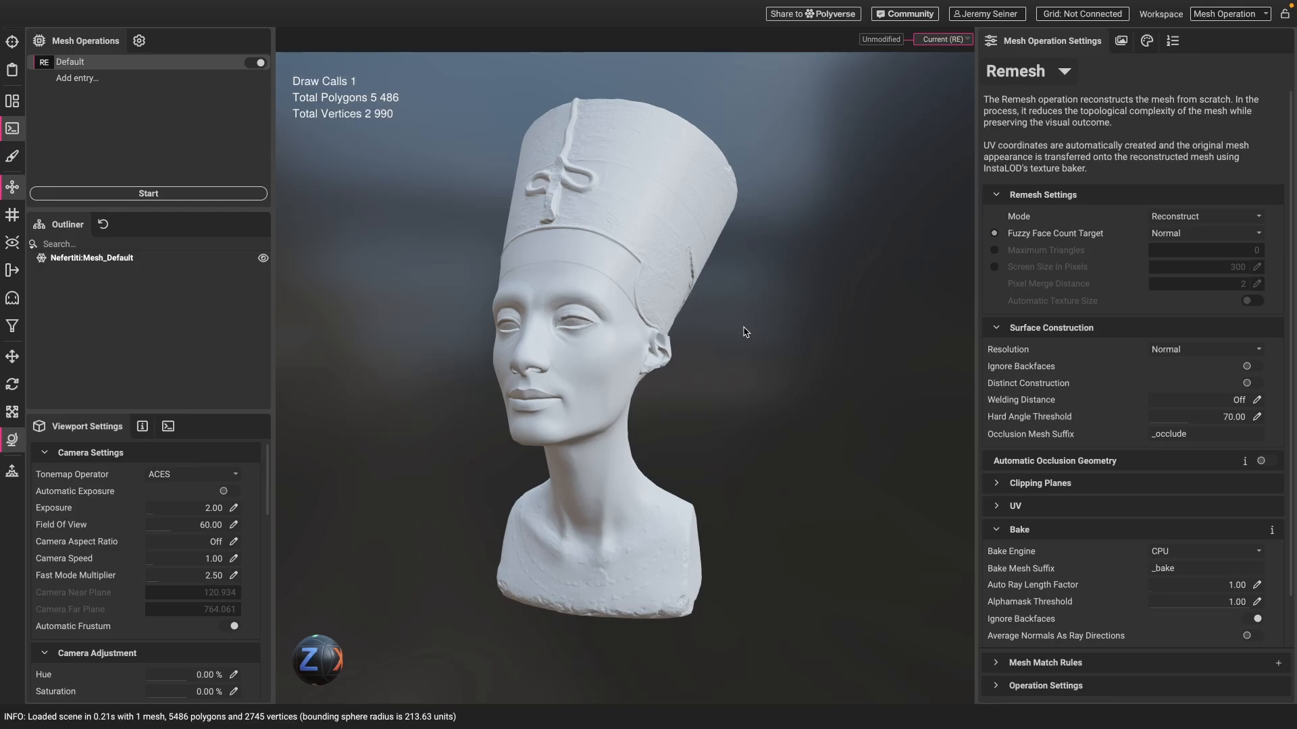
pyautogui.moveTo(593, 281); pyautogui.dragTo(624, 312)
pyautogui.press('f')
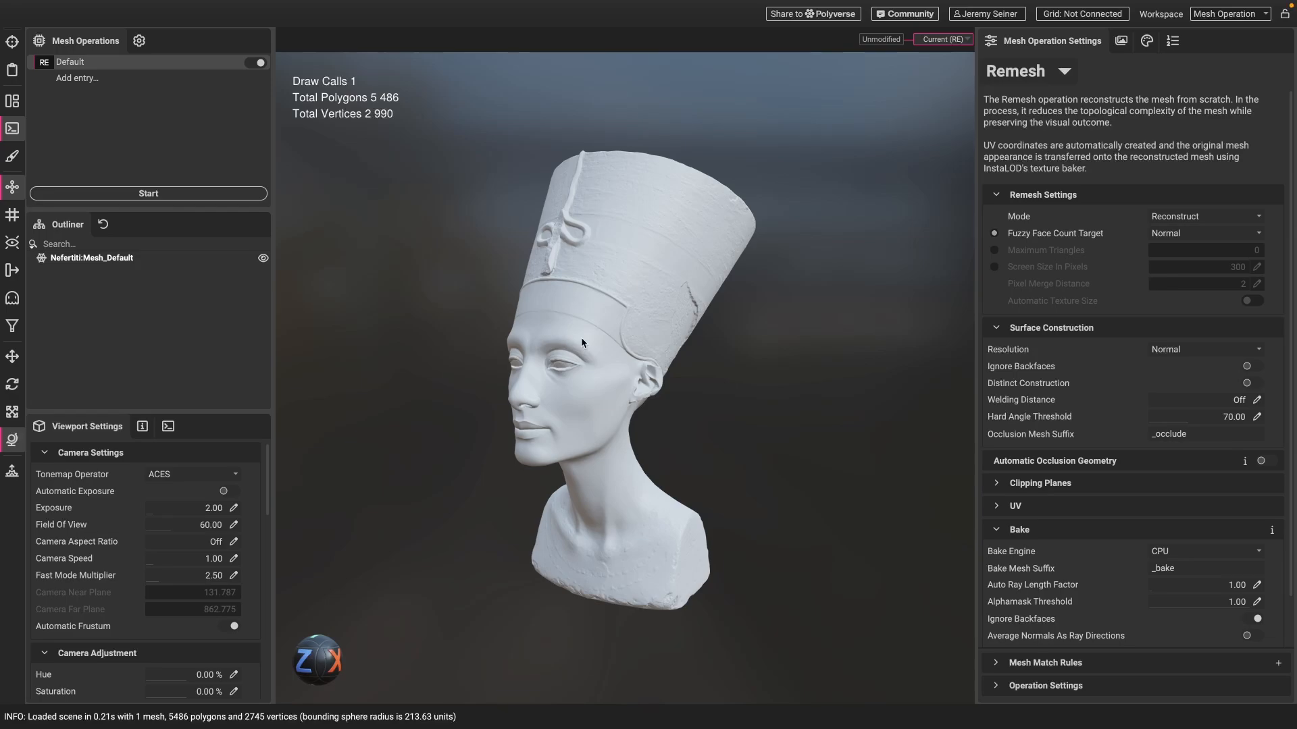
# - Select the remeshed bust and examine its wireframe and baked surface detail on the headdress, forehead and eye under rotated lighting
pyautogui.scroll(5, 586, 334)
pyautogui.moveTo(587, 334); pyautogui.dragTo(567, 297)
pyautogui.click(572, 297)
pyautogui.scroll(8, 574, 250)
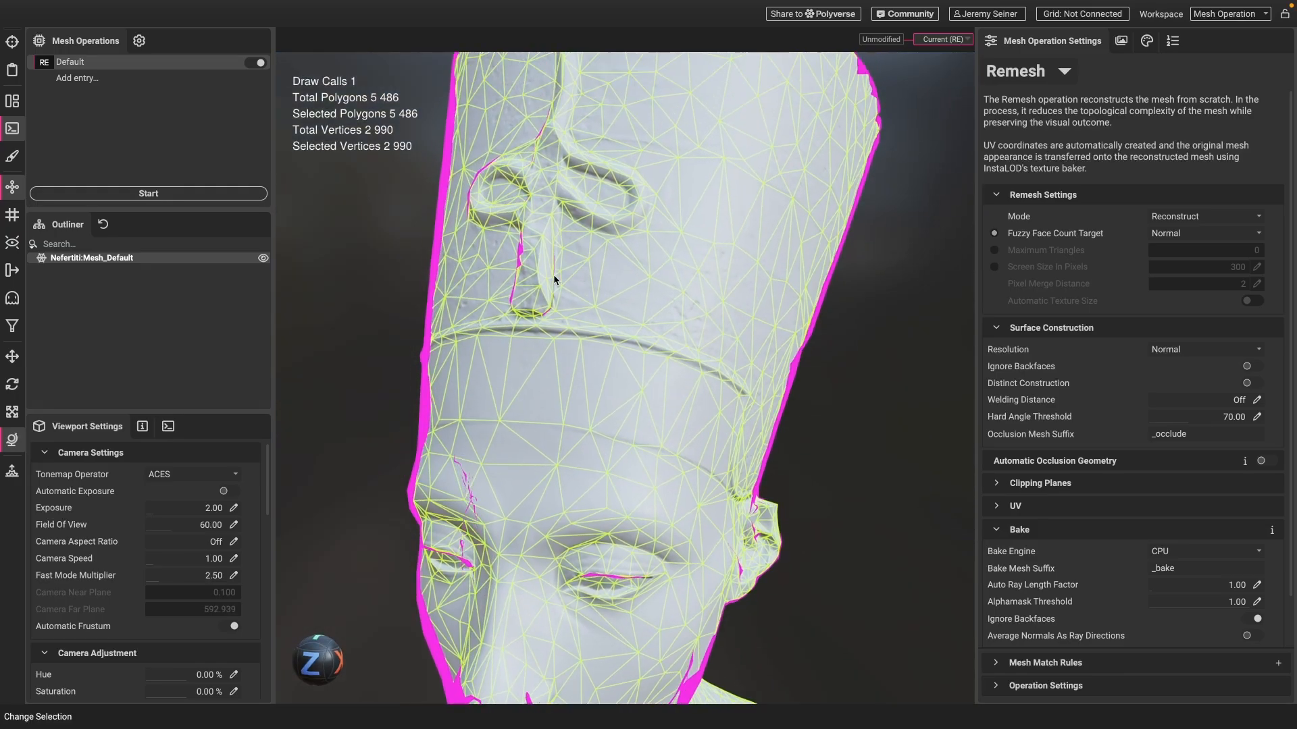
pyautogui.moveTo(554, 278); pyautogui.dragTo(629, 291)
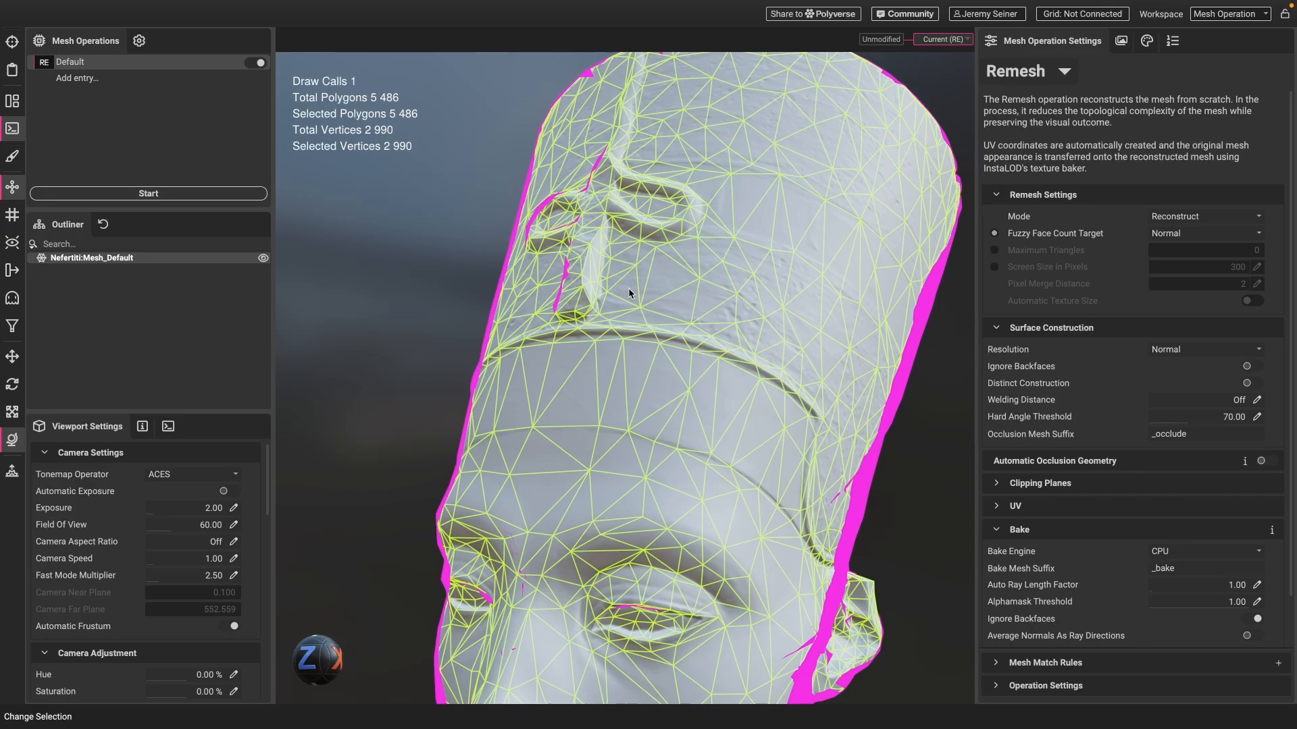
pyautogui.scroll(5, 628, 286)
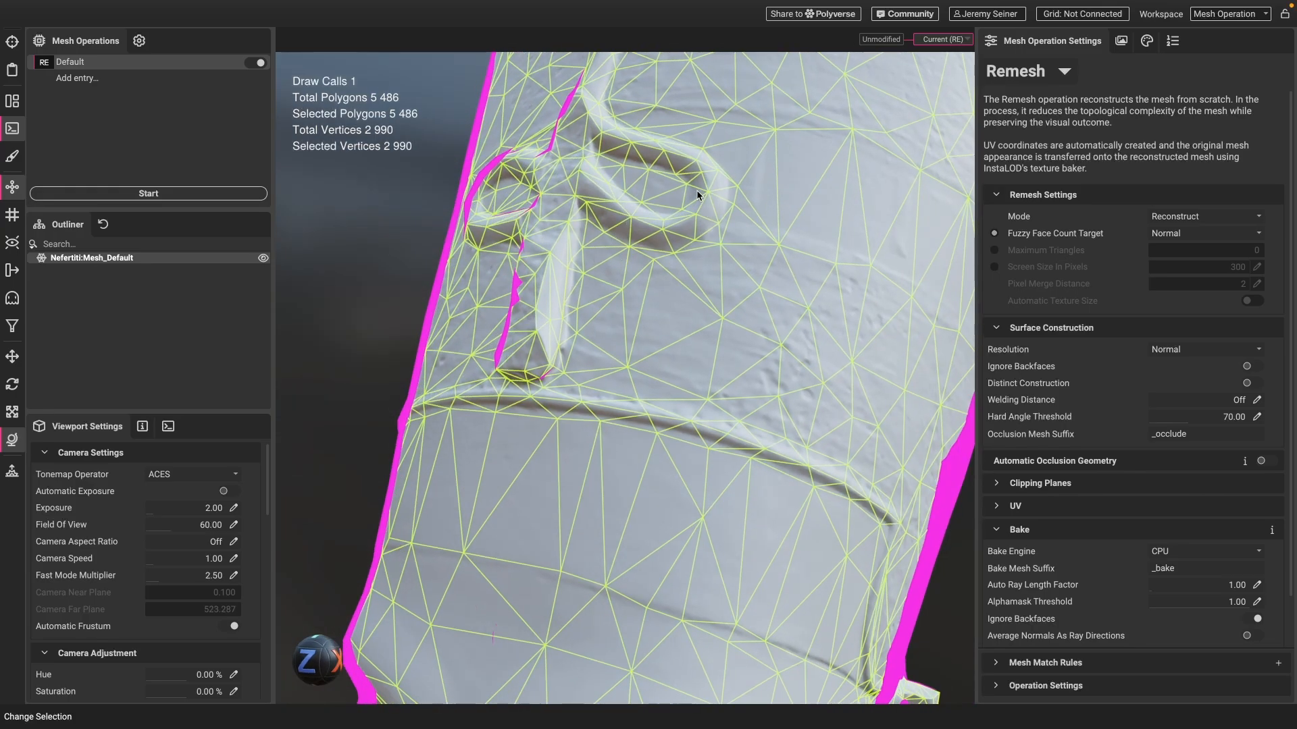
pyautogui.moveTo(749, 371); pyautogui.dragTo(589, 327, button='middle')
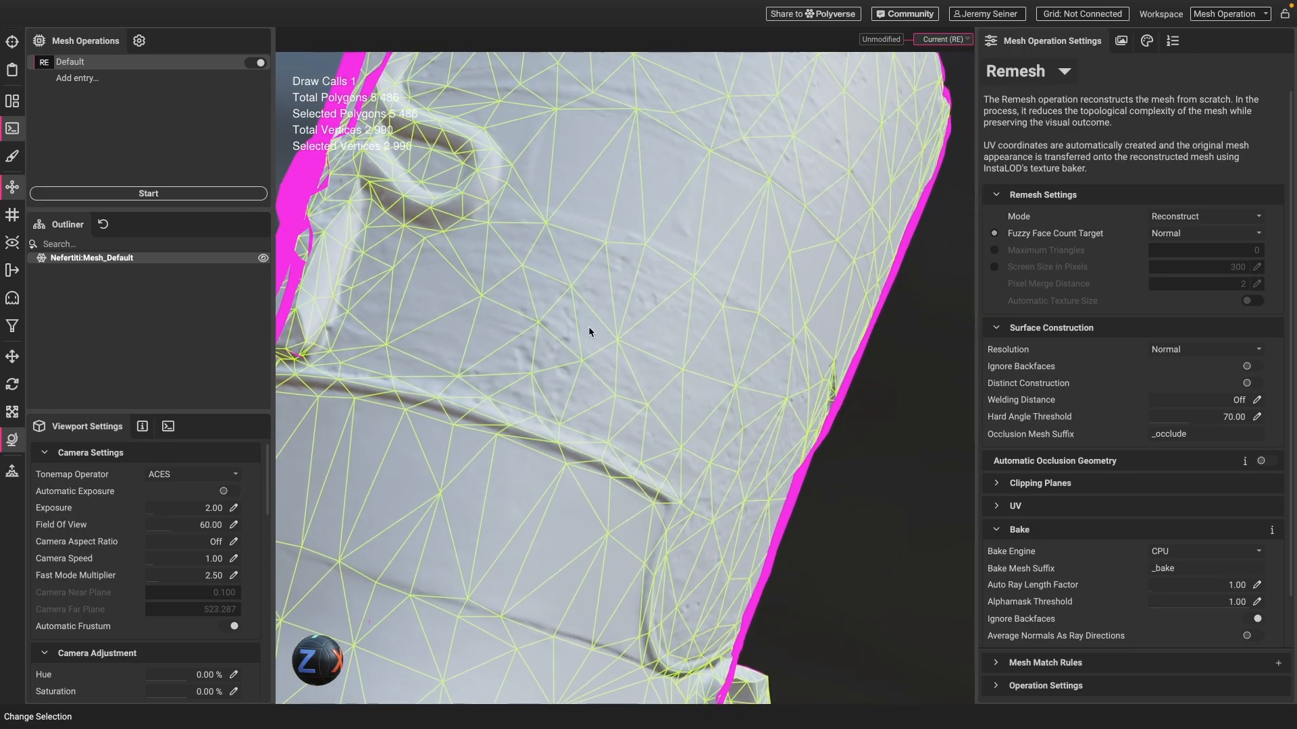
pyautogui.scroll(5, 549, 324)
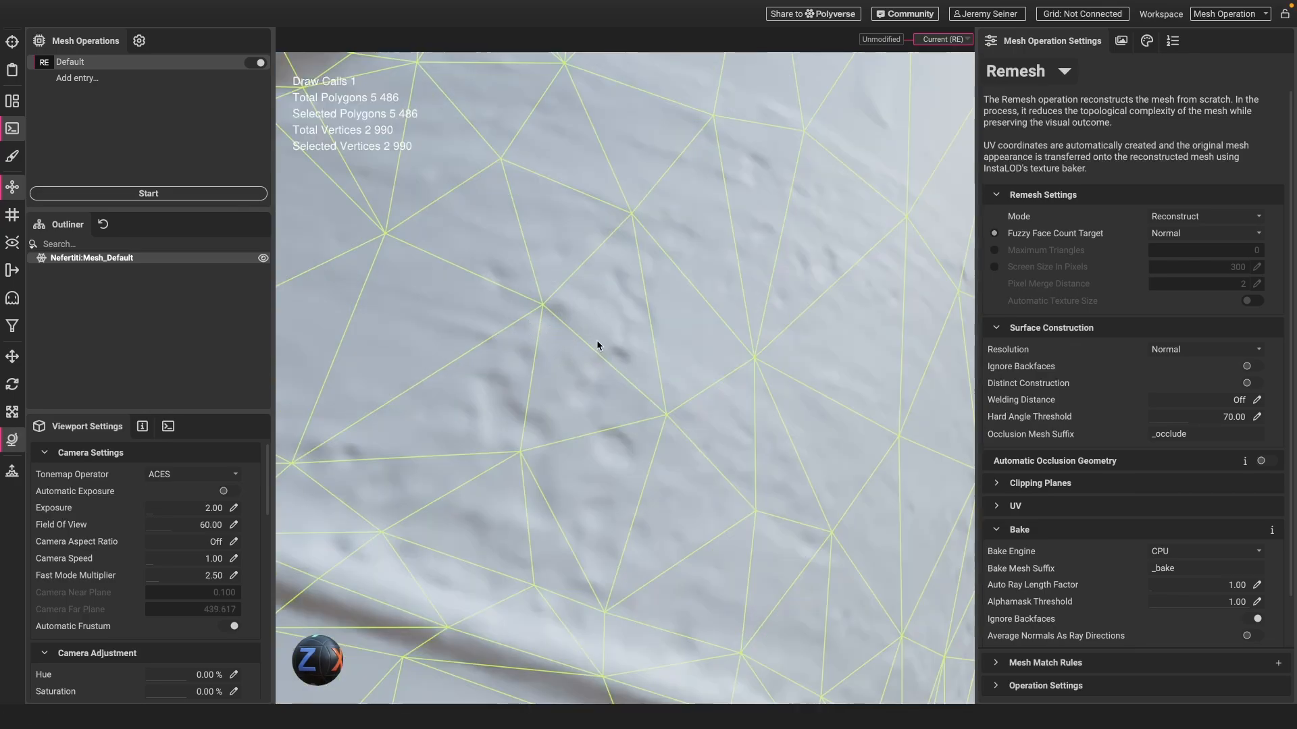
pyautogui.scroll(-5, 597, 346)
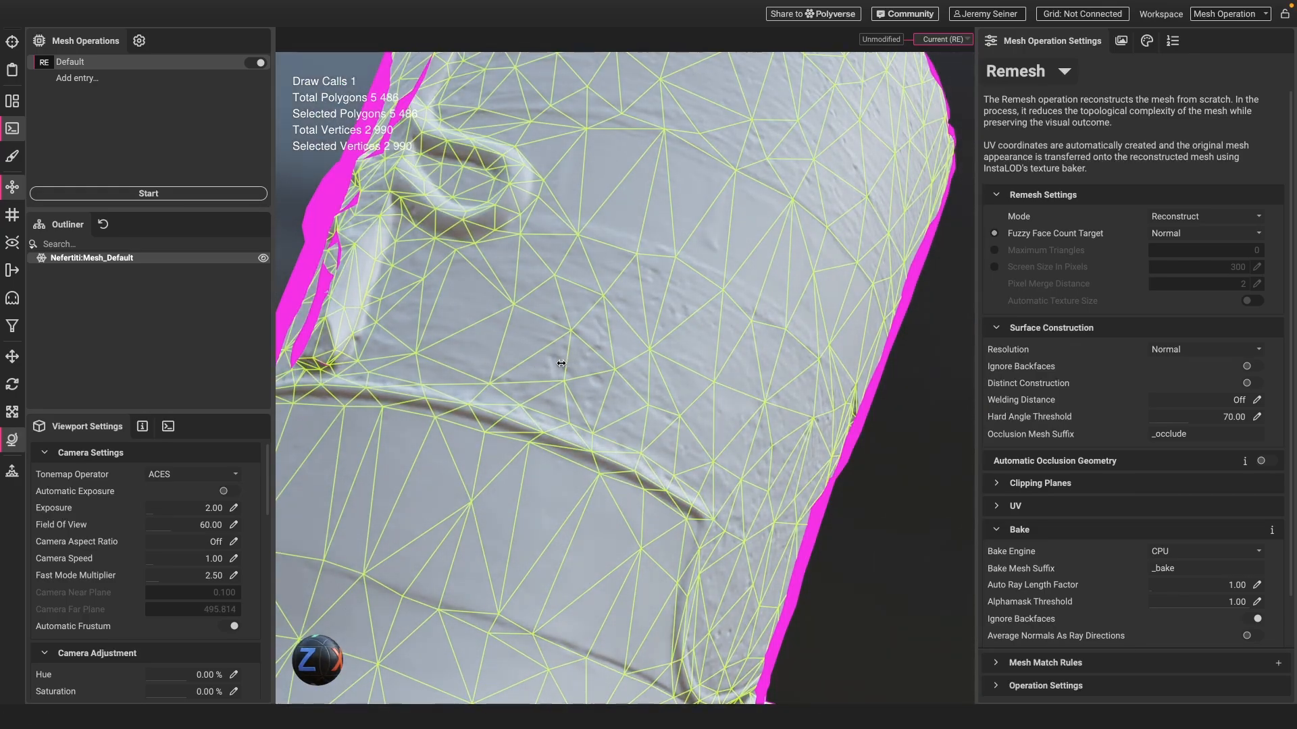
pyautogui.moveTo(561, 363)
pyautogui.keyDown('shift'); pyautogui.mouseDown(button='right')
pyautogui.moveTo(523, 367)
pyautogui.moveTo(600, 362)
pyautogui.moveTo(538, 366)
pyautogui.mouseUp(button='right'); pyautogui.keyUp('shift')
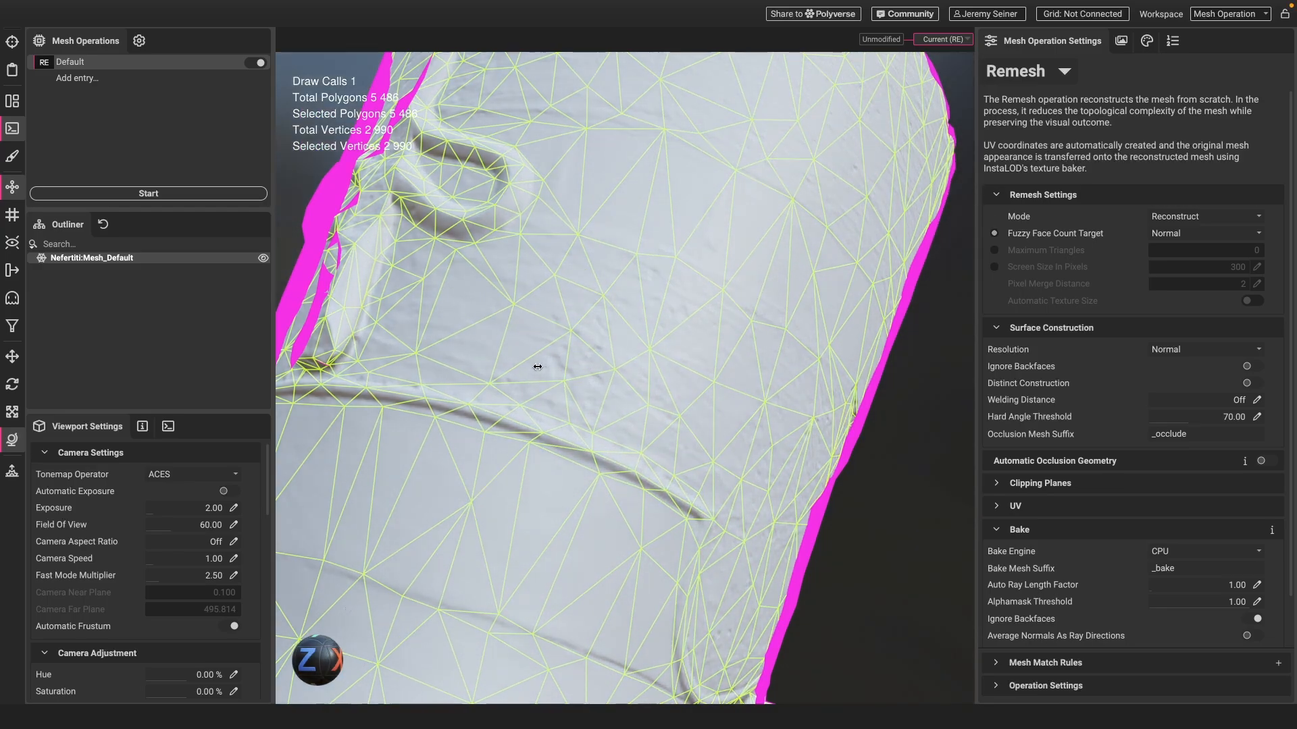
pyautogui.scroll(-5, 538, 367)
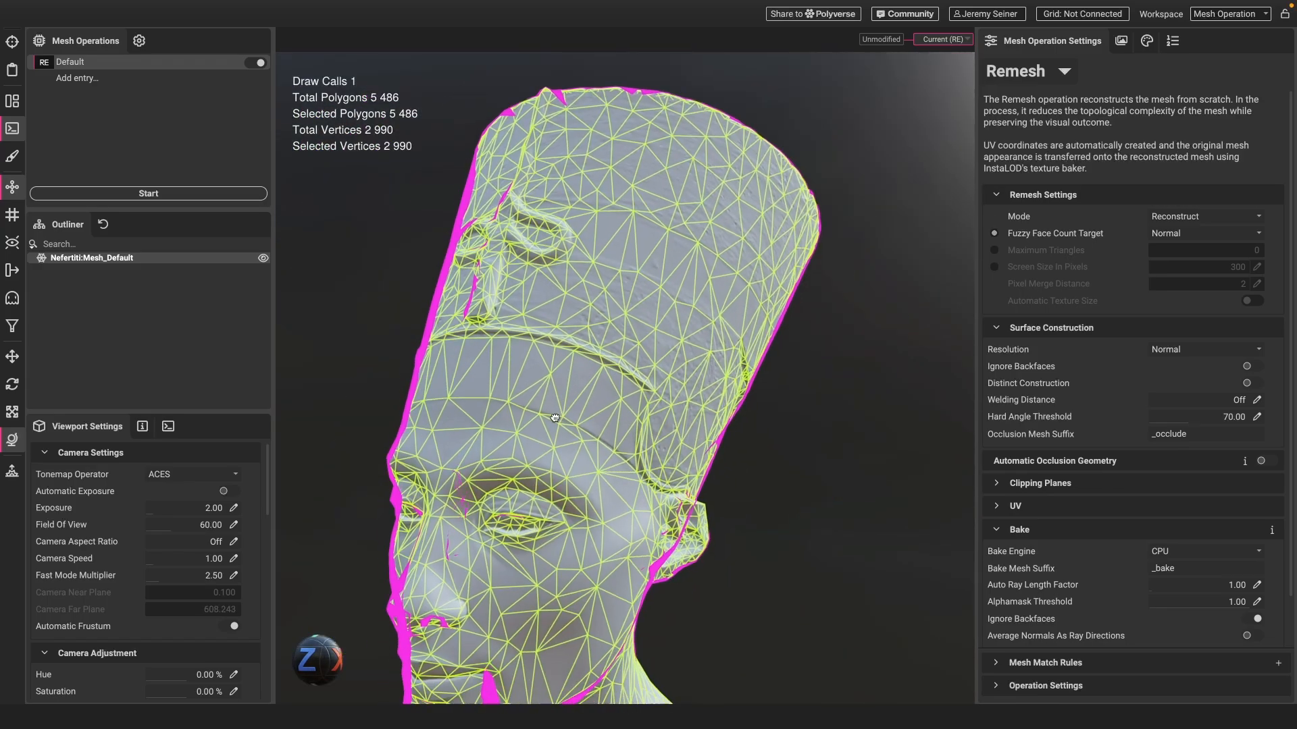
pyautogui.scroll(5, 526, 338)
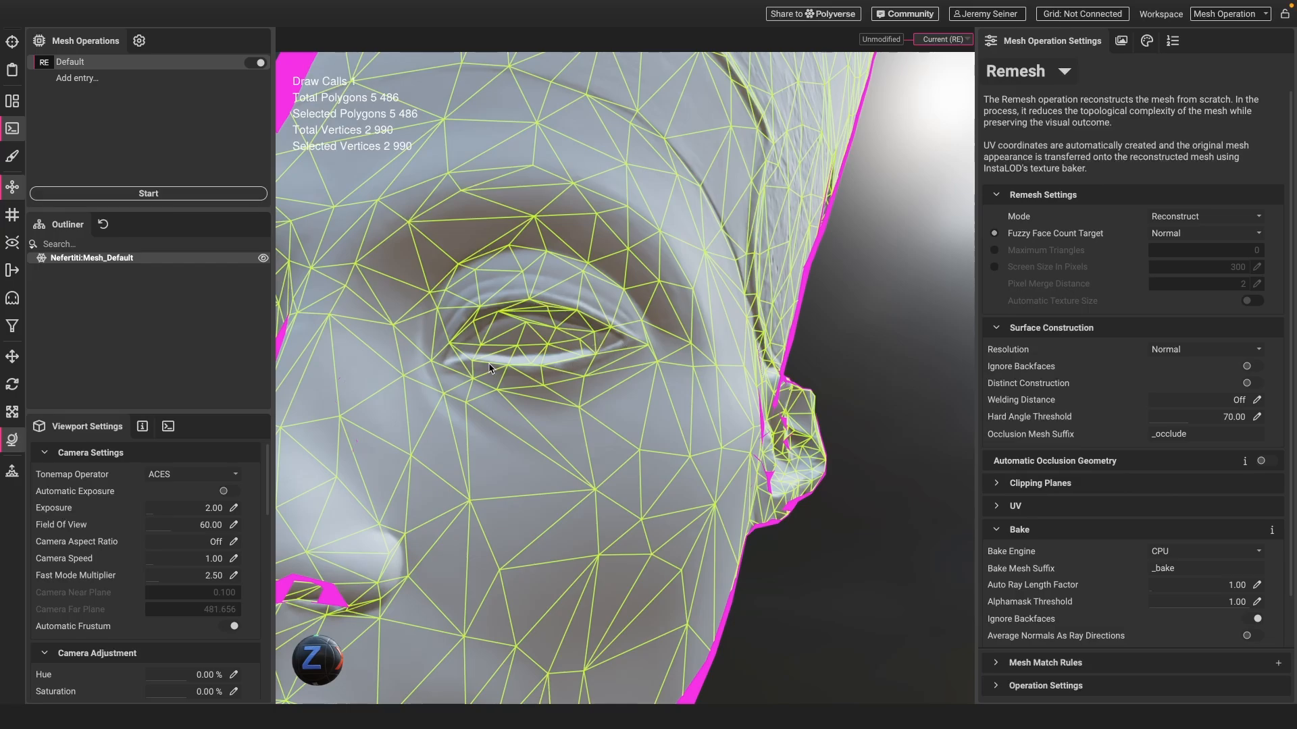
# - Deselect the remeshed bust and examine its baked surface from the side and front under rotated lighting
pyautogui.scroll(-4, 475, 381)
pyautogui.keyDown('shift'); pyautogui.moveTo(493, 365); pyautogui.dragTo(579, 359); pyautogui.keyUp('shift')
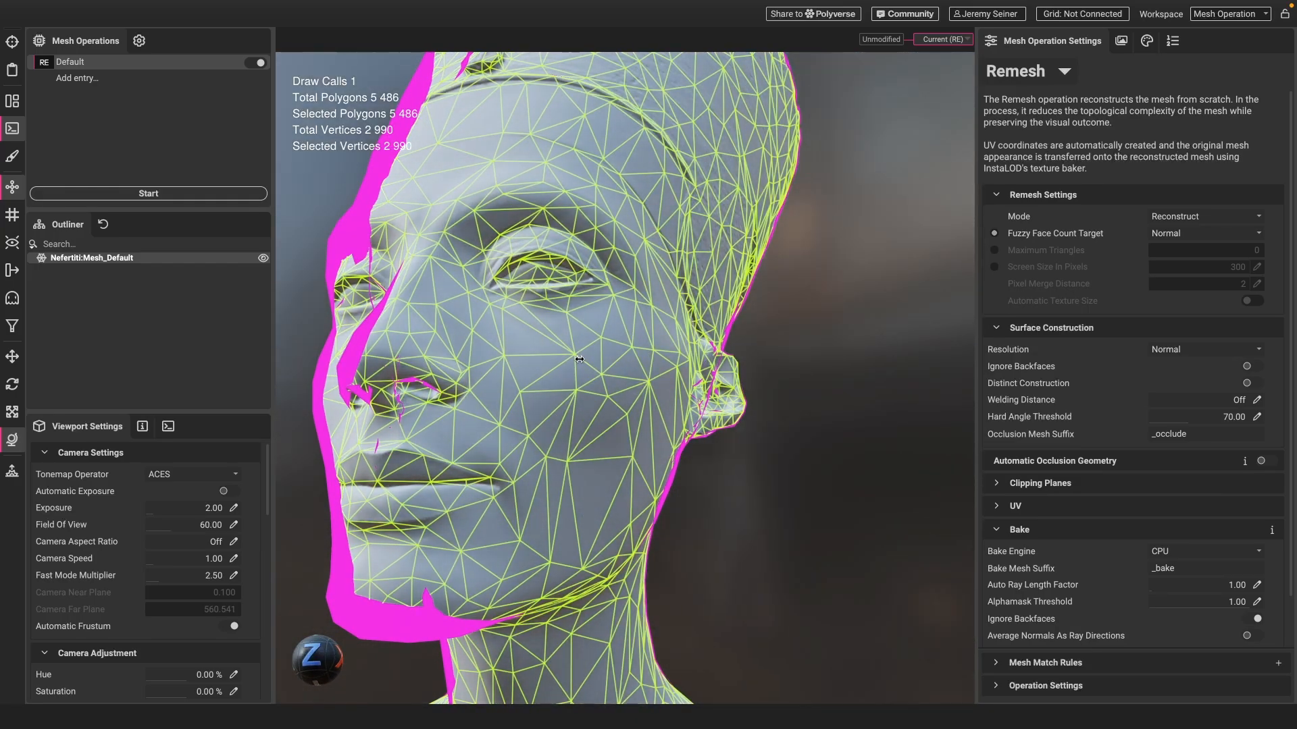
pyautogui.click(759, 341)
pyautogui.keyDown('alt'); pyautogui.moveTo(766, 333); pyautogui.dragTo(608, 375); pyautogui.keyUp('alt')
pyautogui.moveTo(608, 376)
pyautogui.keyDown('shift'); pyautogui.mouseDown()
pyautogui.moveTo(657, 370)
pyautogui.moveTo(602, 379)
pyautogui.moveTo(630, 375)
pyautogui.mouseUp(); pyautogui.keyUp('shift')
pyautogui.scroll(-10, 602, 359)
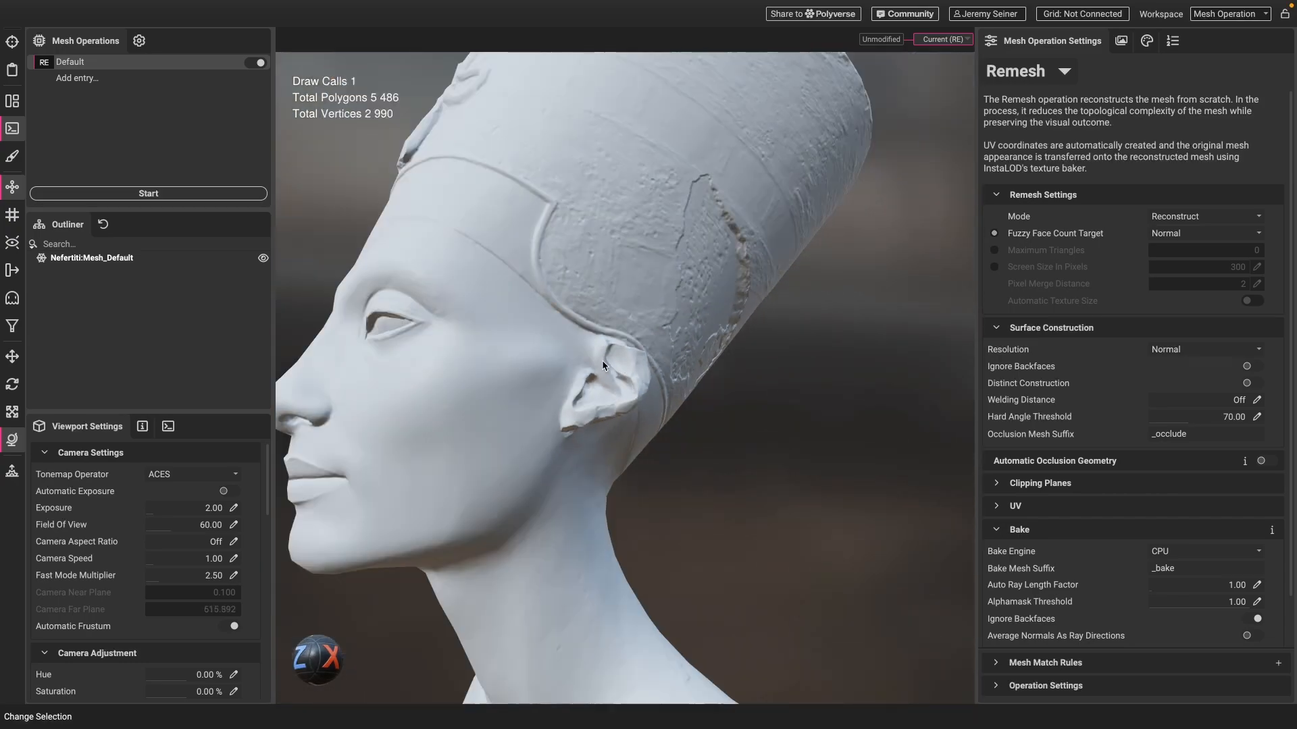
pyautogui.keyDown('alt'); pyautogui.moveTo(521, 352); pyautogui.dragTo(530, 368); pyautogui.keyUp('alt')
pyautogui.keyDown('alt'); pyautogui.moveTo(530, 368); pyautogui.dragTo(539, 346, button='middle'); pyautogui.keyUp('alt')
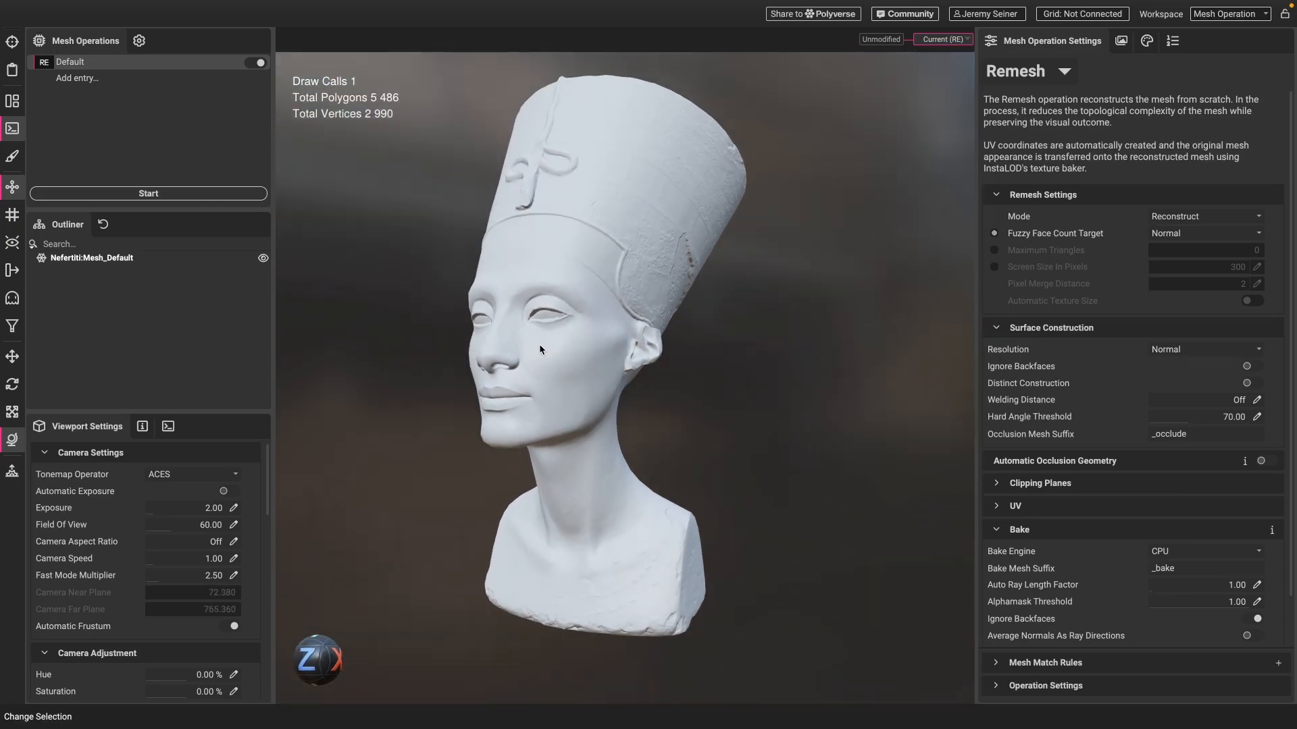
pyautogui.keyDown('alt'); pyautogui.moveTo(539, 346); pyautogui.dragTo(576, 364); pyautogui.keyUp('alt')
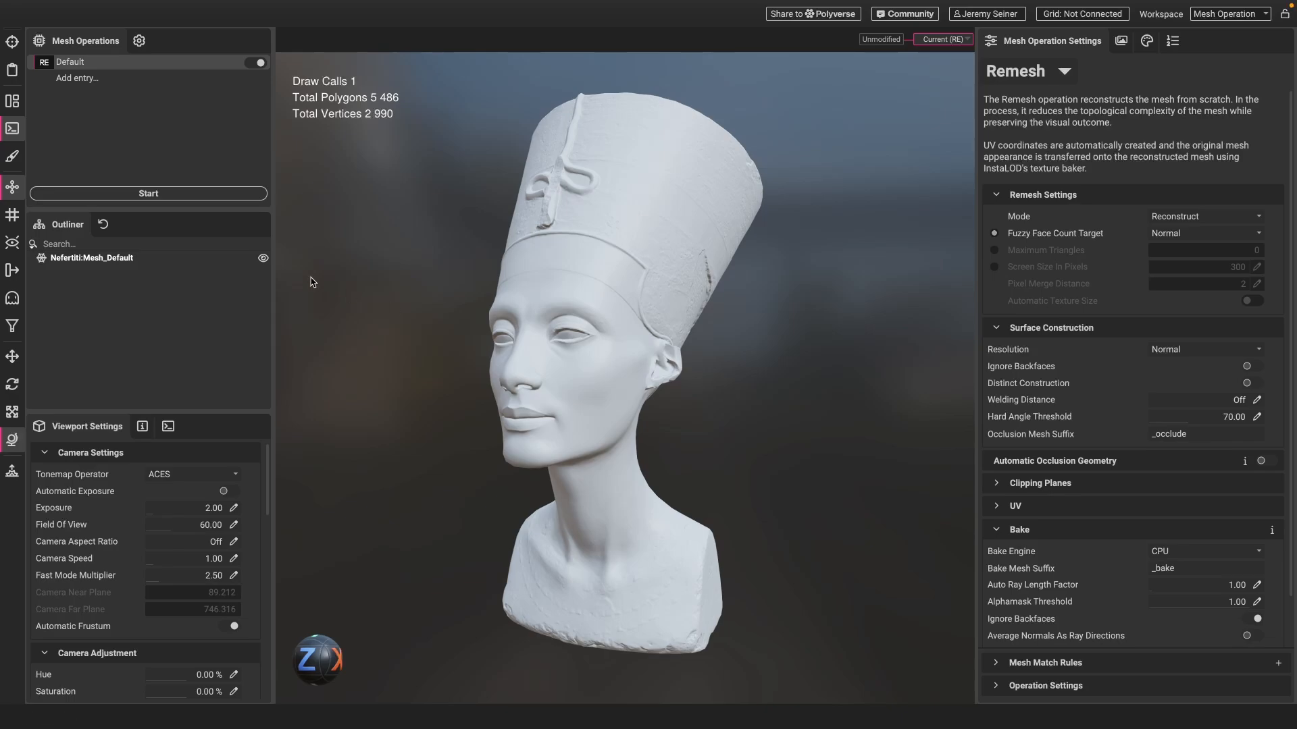
# - Open and enlarge the UV Viewer, select the remeshed bust, and examine its automatically generated UV layout
pyautogui.click(12, 101)
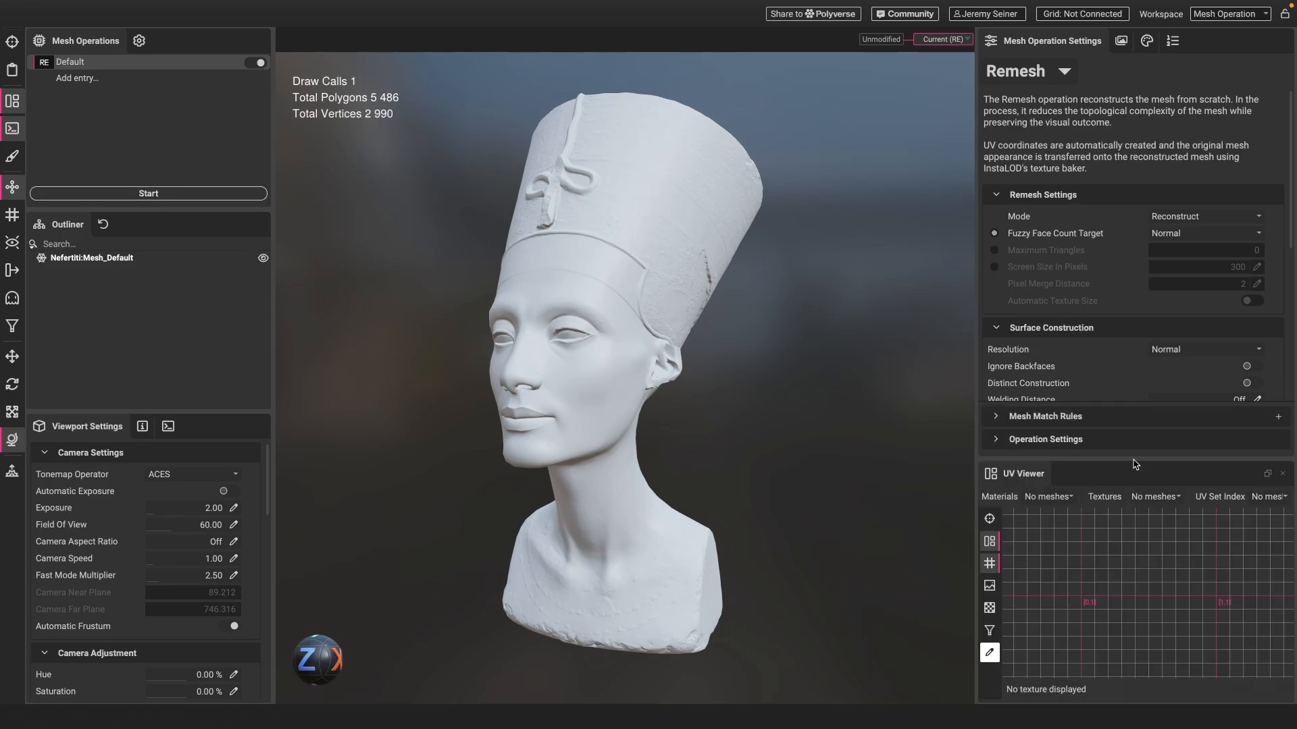
pyautogui.moveTo(1135, 460); pyautogui.dragTo(1140, 322)
pyautogui.click(535, 258)
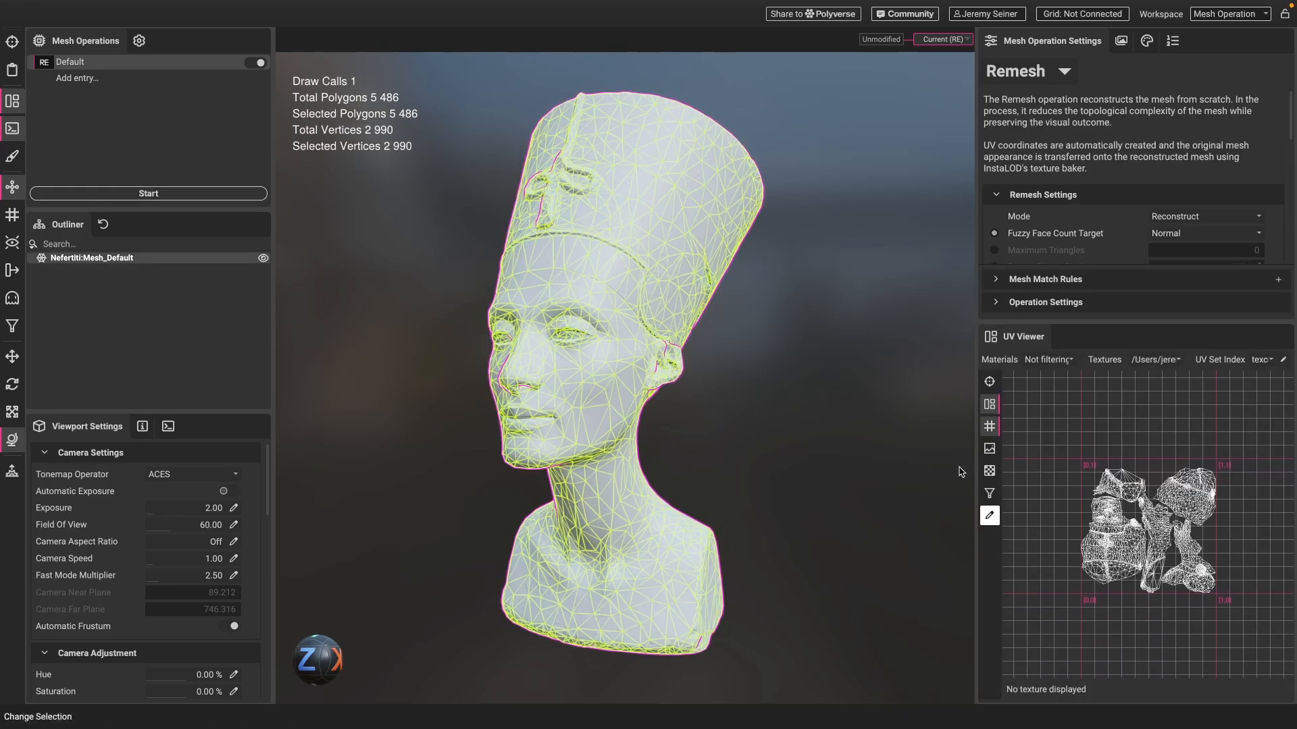
pyautogui.scroll(5, 1119, 514)
pyautogui.moveTo(1119, 513); pyautogui.dragTo(1110, 501, button='right')
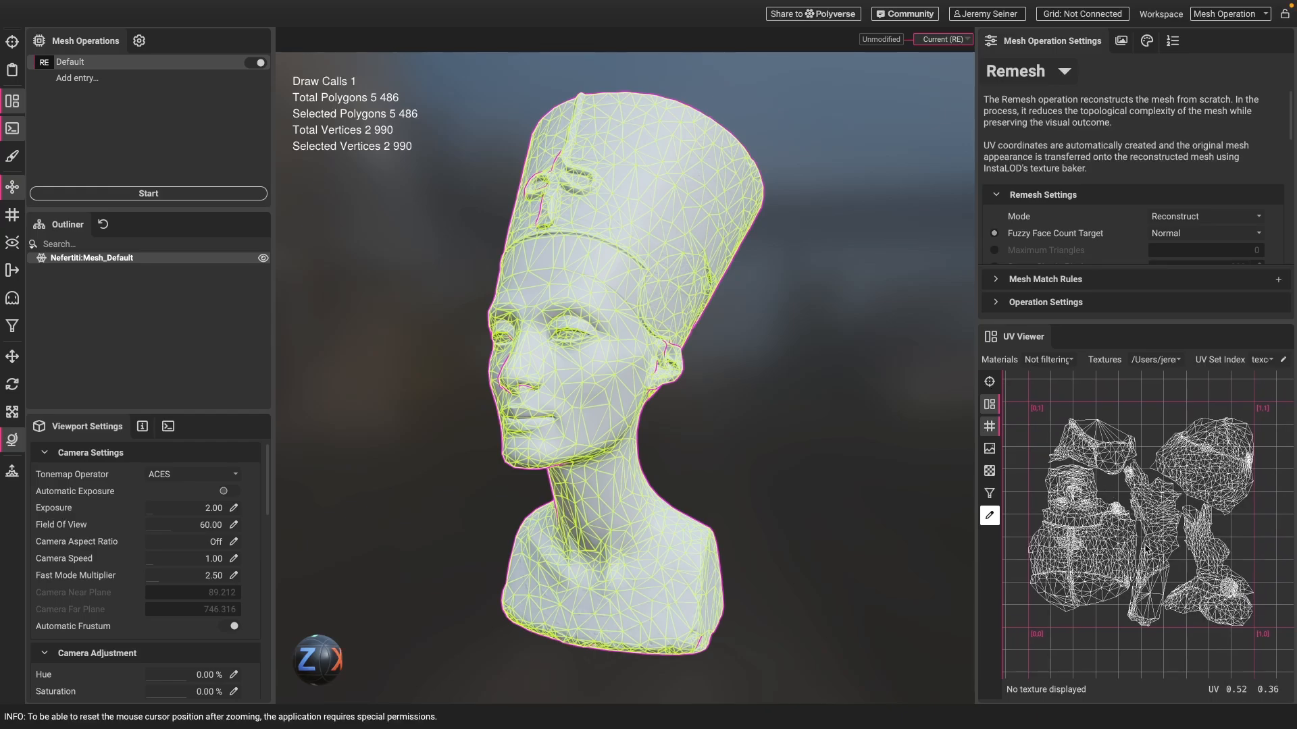
pyautogui.scroll(5, 1090, 503)
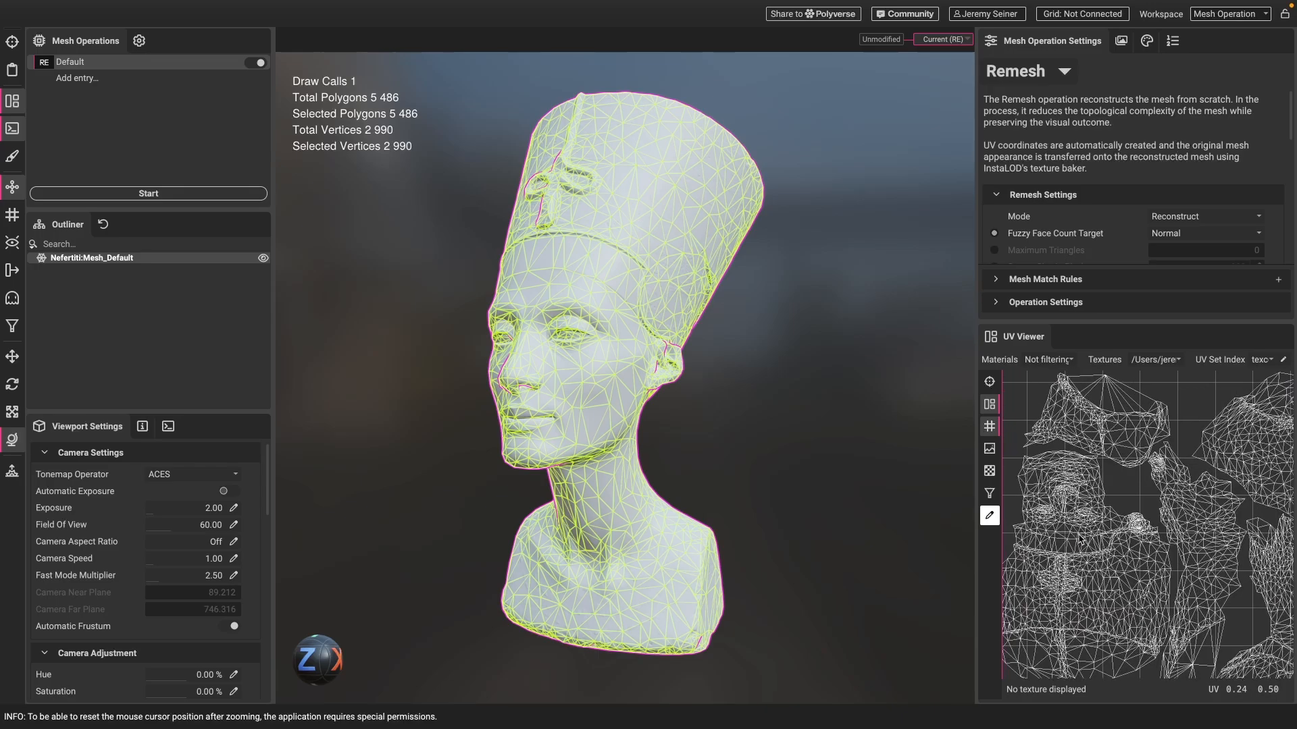
pyautogui.scroll(-5, 1080, 539)
# - Display the texture behind the UV layout and switch it from the Color map to the NormalObject map
pyautogui.click(989, 450)
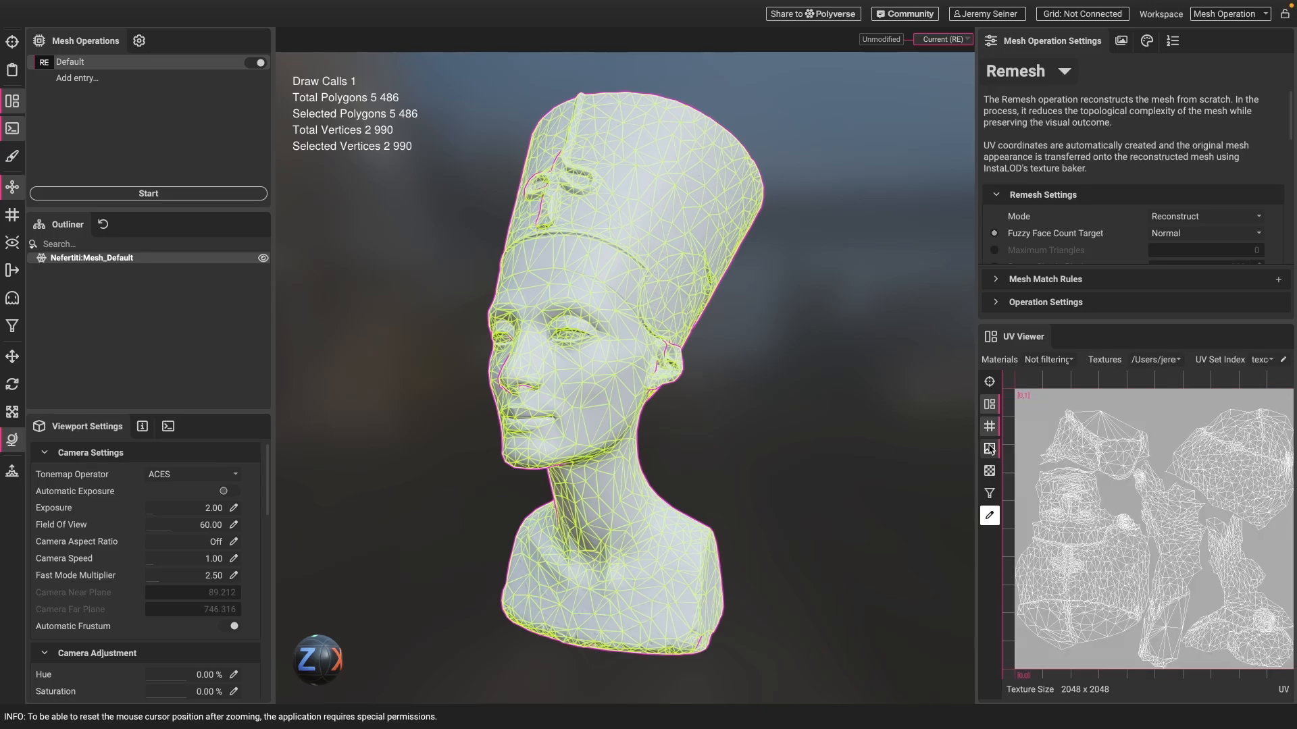
pyautogui.click(1148, 363)
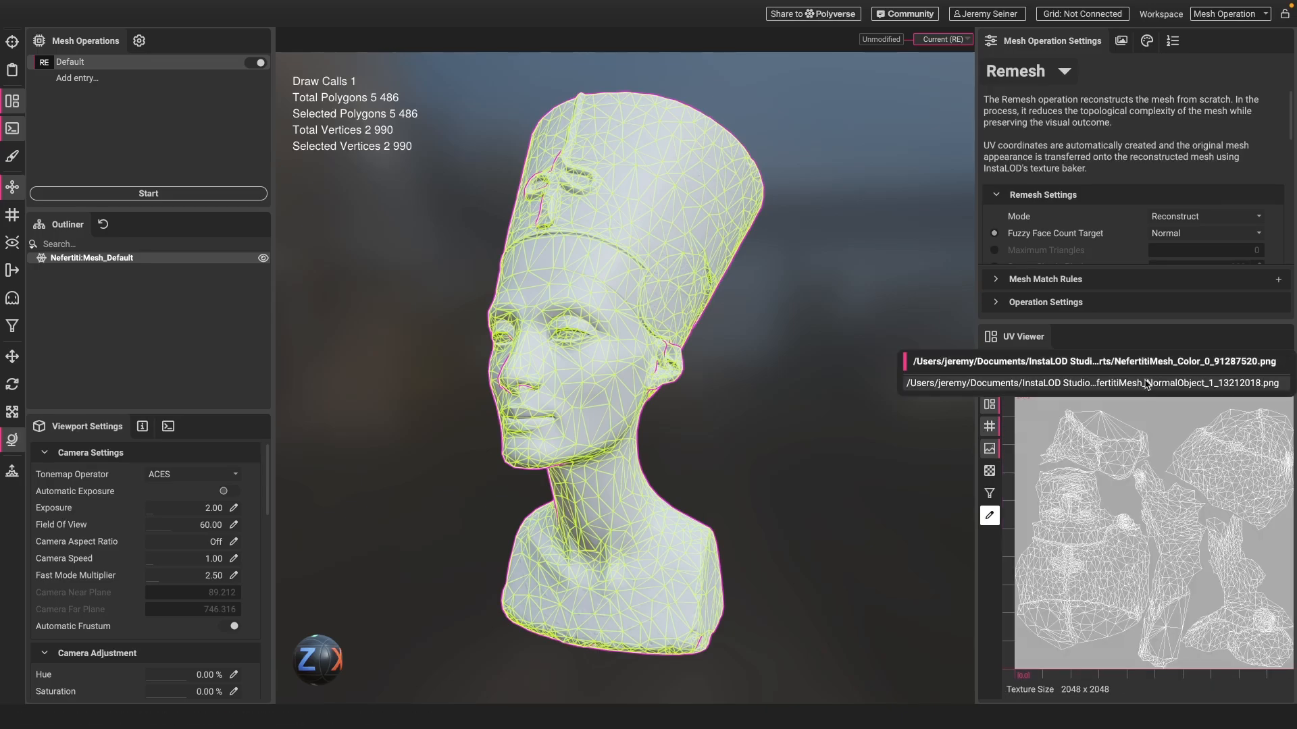
pyautogui.click(1147, 383)
pyautogui.scroll(3, 1074, 482)
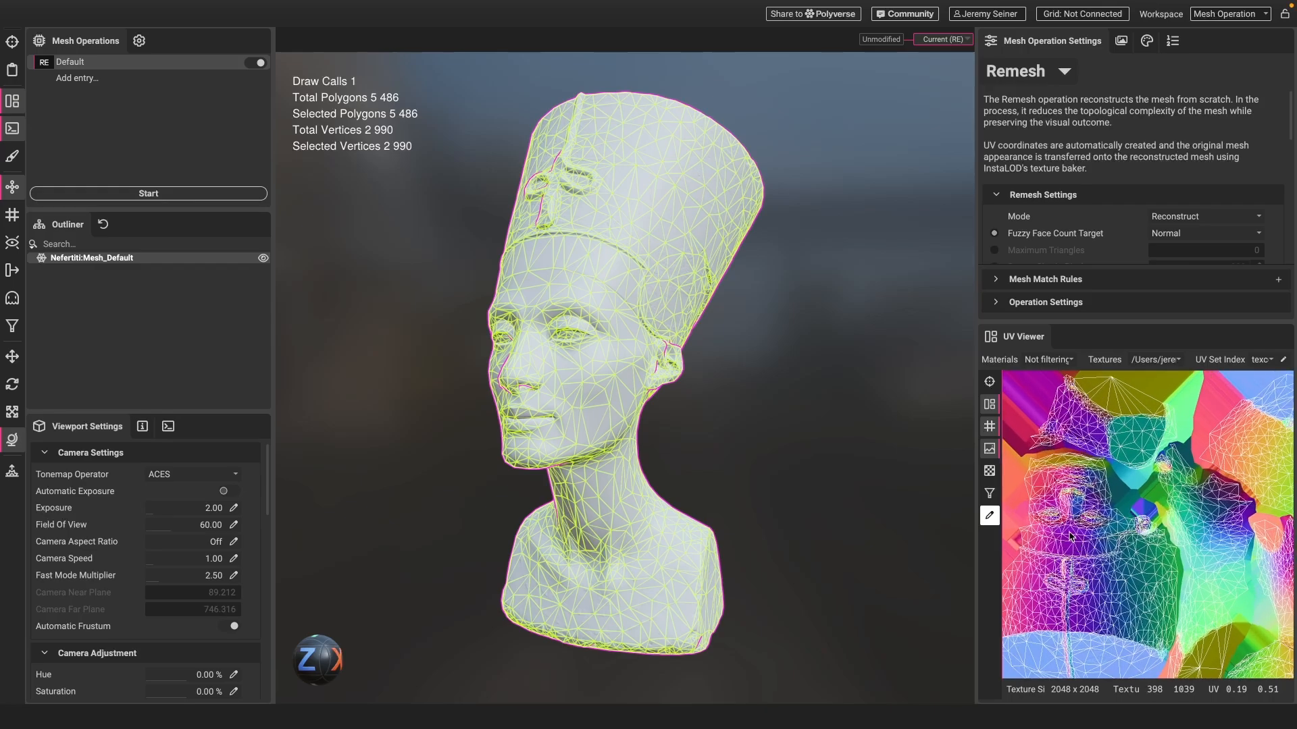
pyautogui.scroll(-4, 1095, 522)
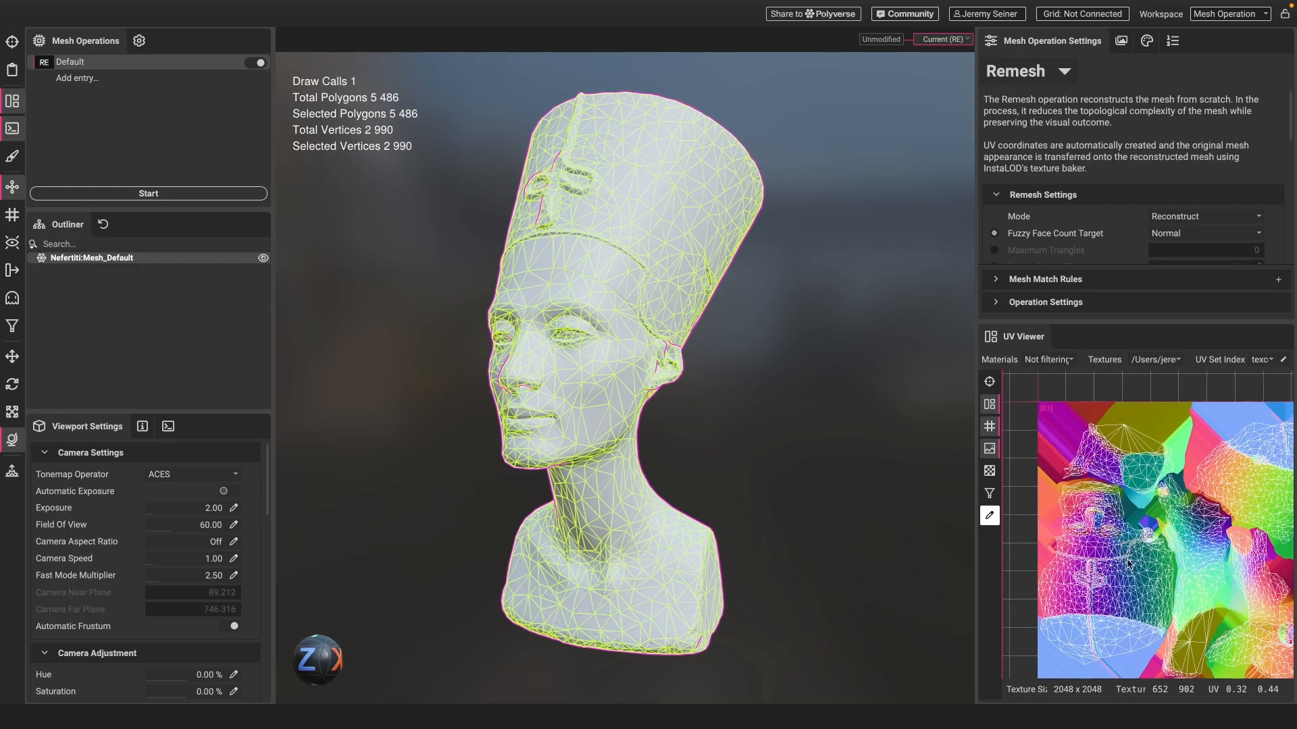
# - Hide the UV wireframe and inspect the baked detail in the NormalObject map up close
pyautogui.click(990, 407)
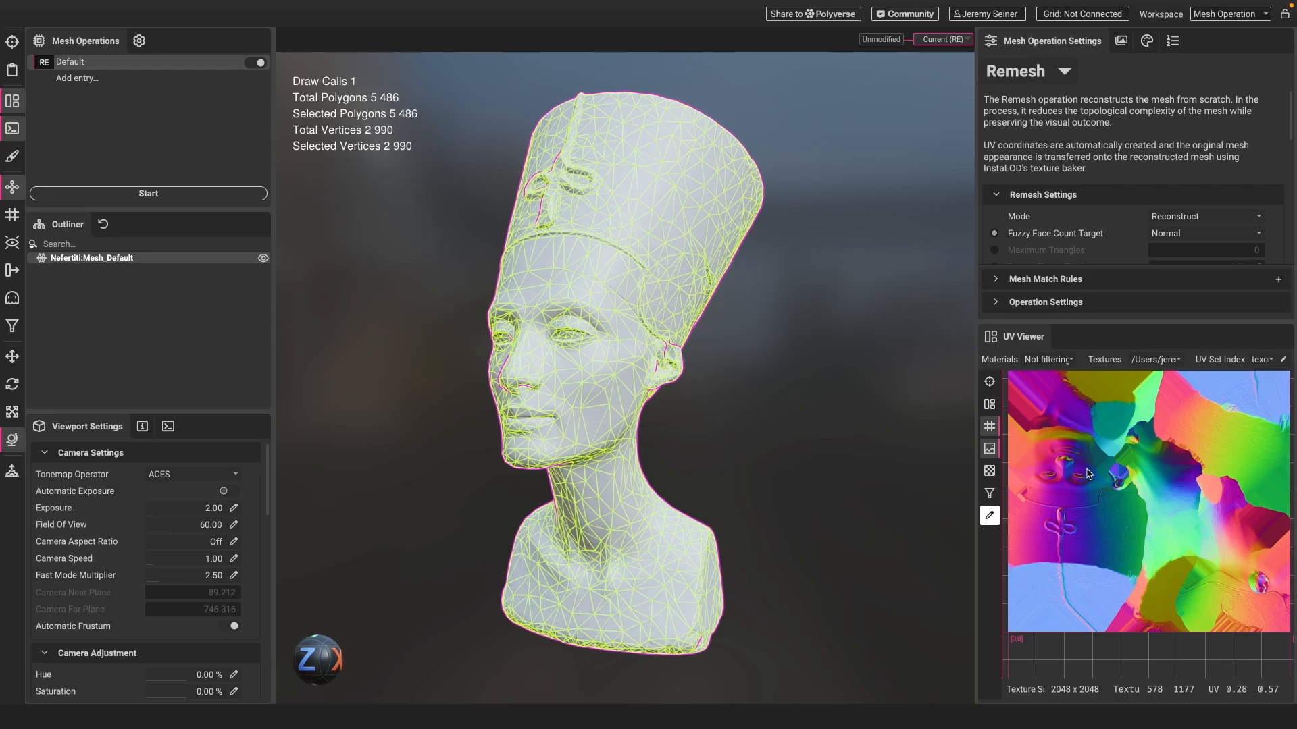
pyautogui.scroll(3, 1083, 474)
pyautogui.moveTo(1080, 497); pyautogui.dragTo(1047, 520)
pyautogui.scroll(3, 1192, 457)
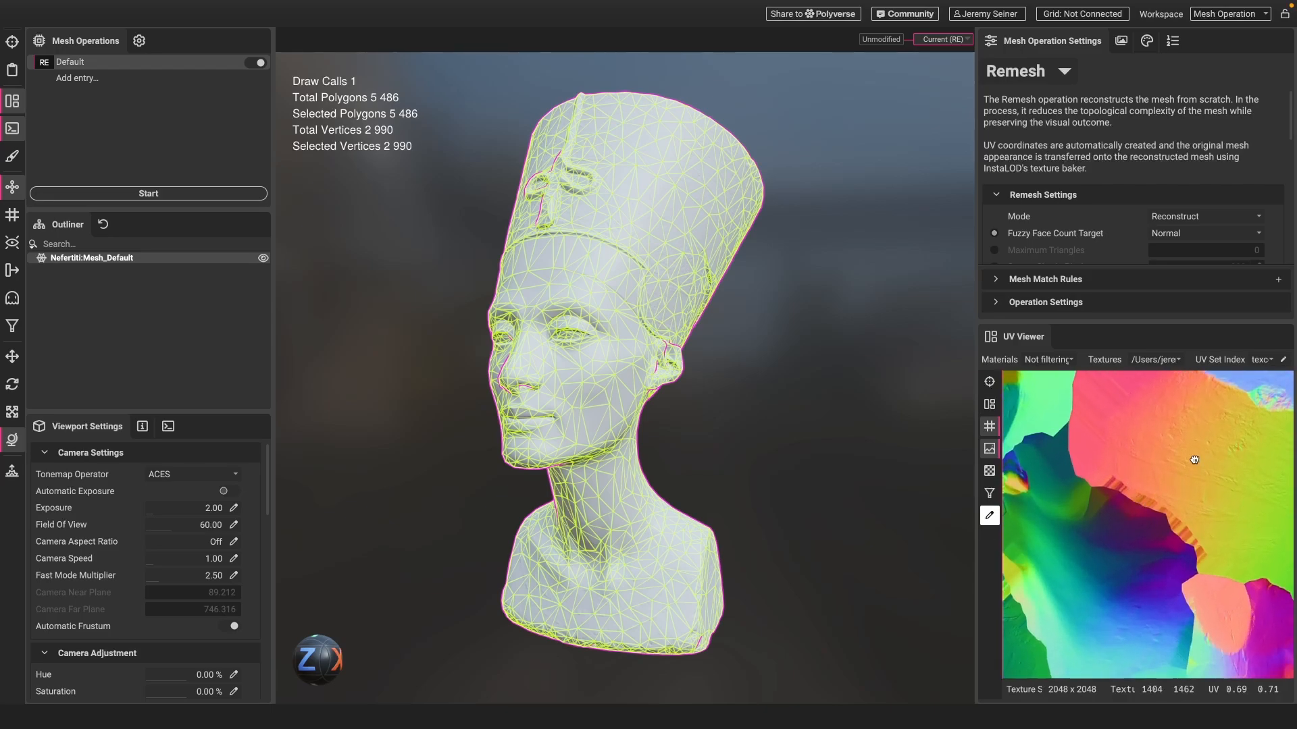
pyautogui.moveTo(1192, 457); pyautogui.dragTo(1116, 488)
pyautogui.scroll(2, 1156, 454)
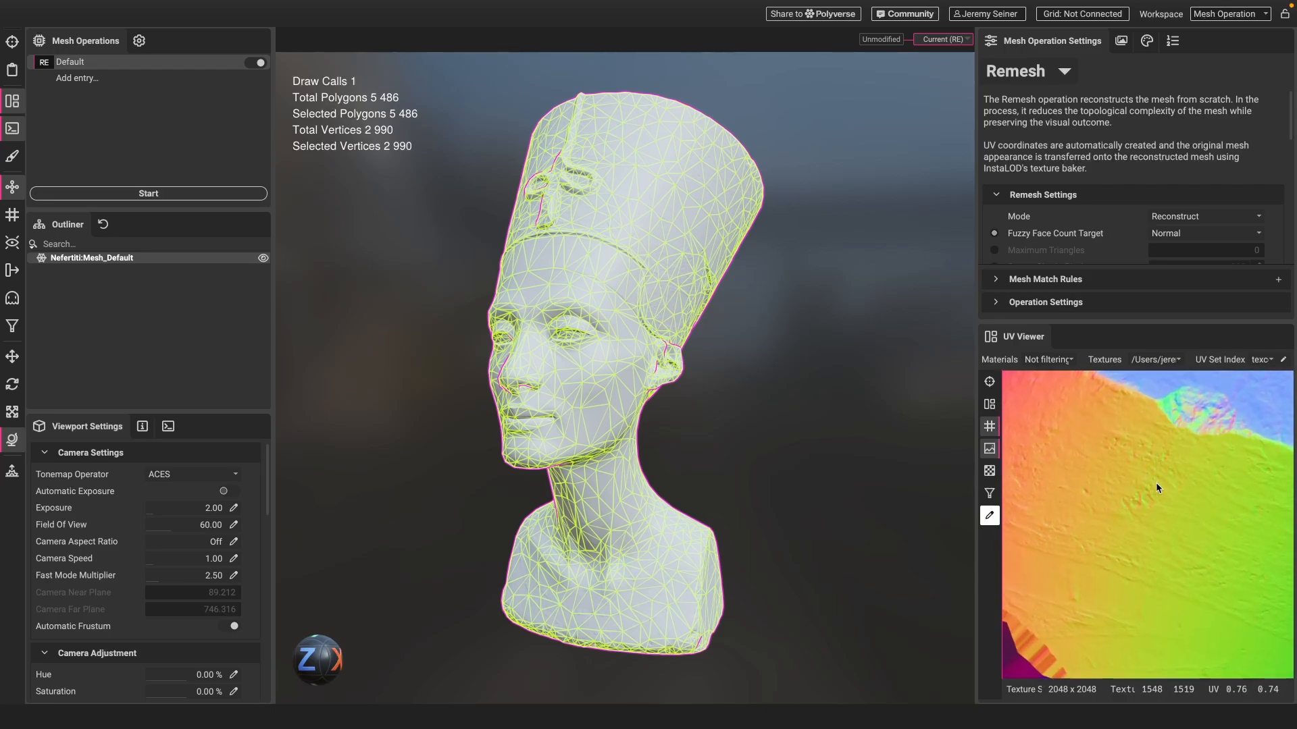
# - Compare the headdress wireframe with the normal map, deselect the bust, view it whole, and close the UV Viewer
pyautogui.scroll(6, 678, 217)
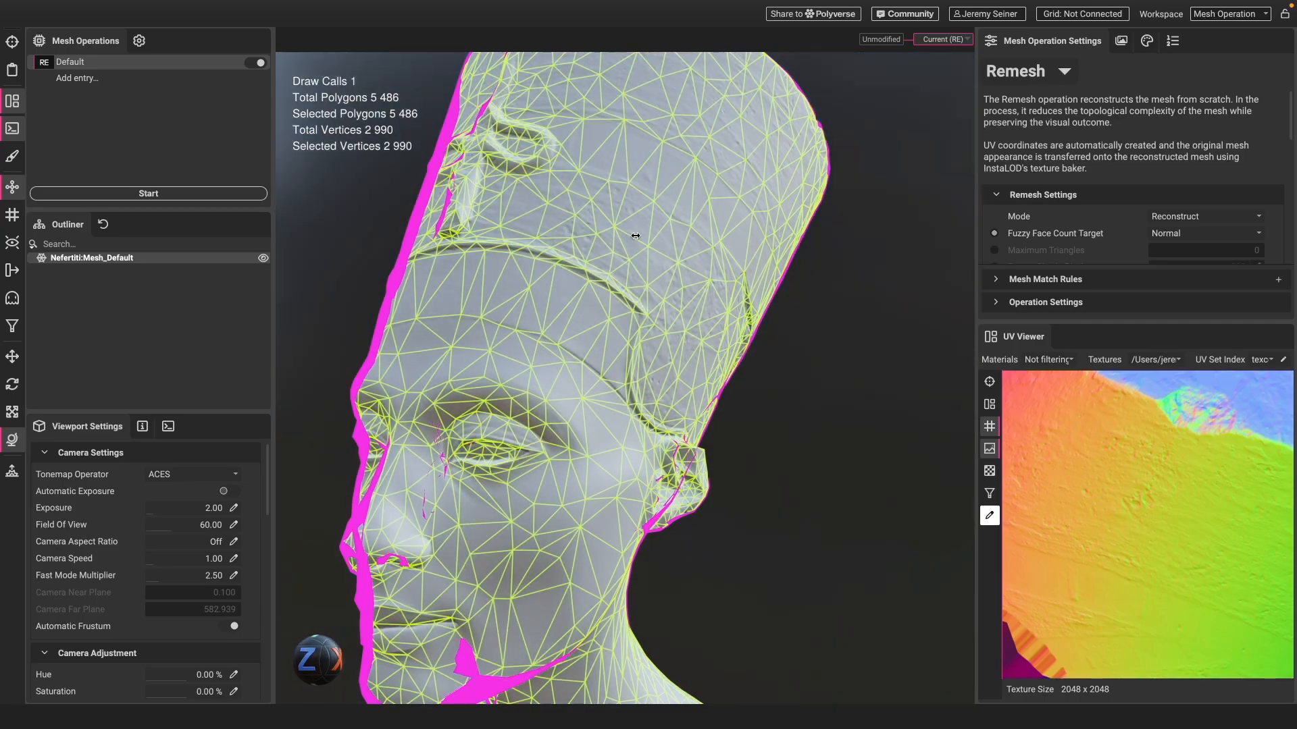
pyautogui.moveTo(636, 236)
pyautogui.mouseDown()
pyautogui.moveTo(608, 237)
pyautogui.moveTo(667, 223)
pyautogui.moveTo(637, 236)
pyautogui.mouseUp()
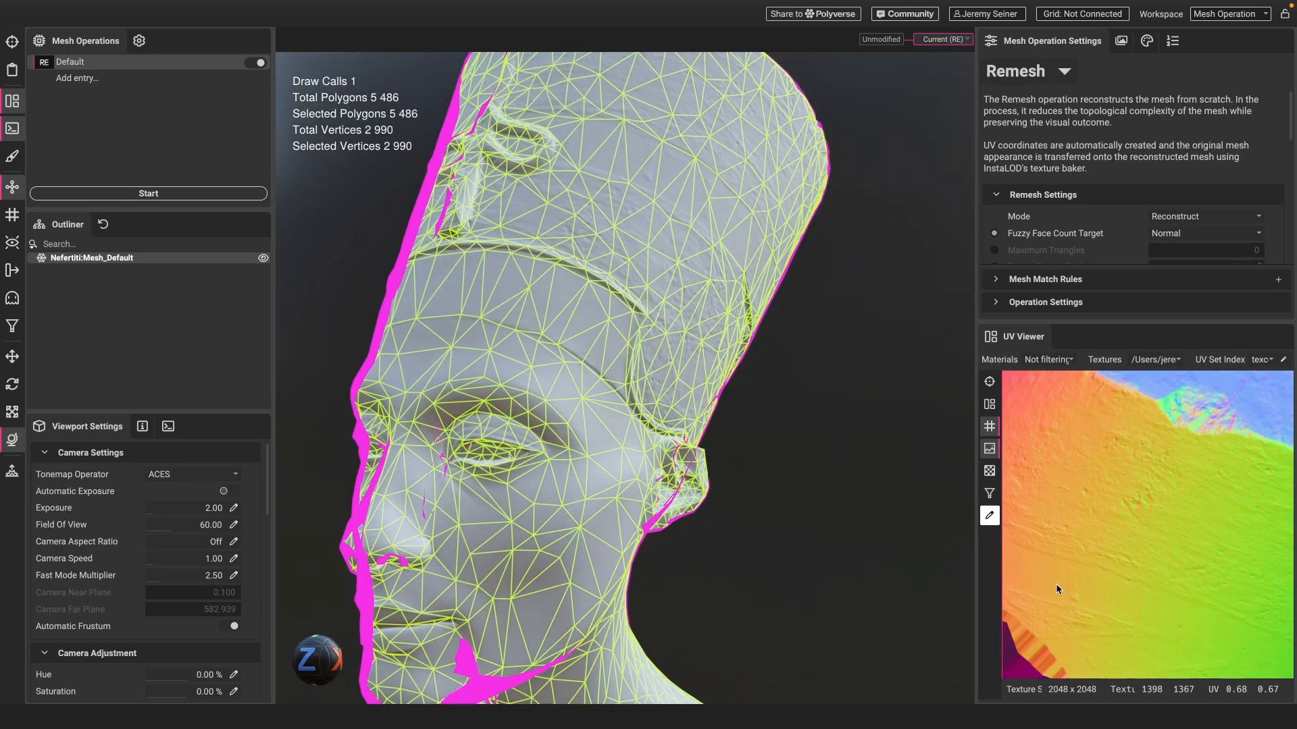
pyautogui.scroll(-5, 1056, 585)
pyautogui.click(726, 495)
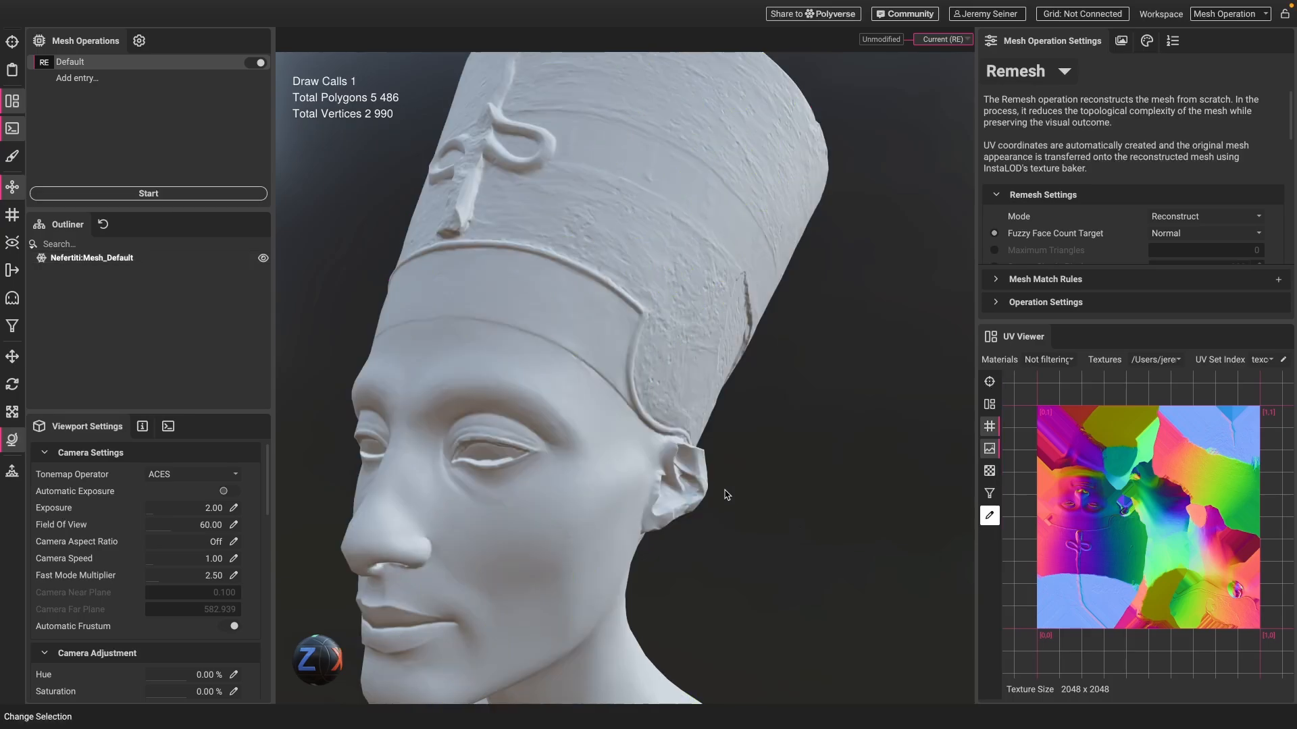
pyautogui.scroll(-10, 726, 495)
pyautogui.moveTo(510, 397); pyautogui.dragTo(574, 385)
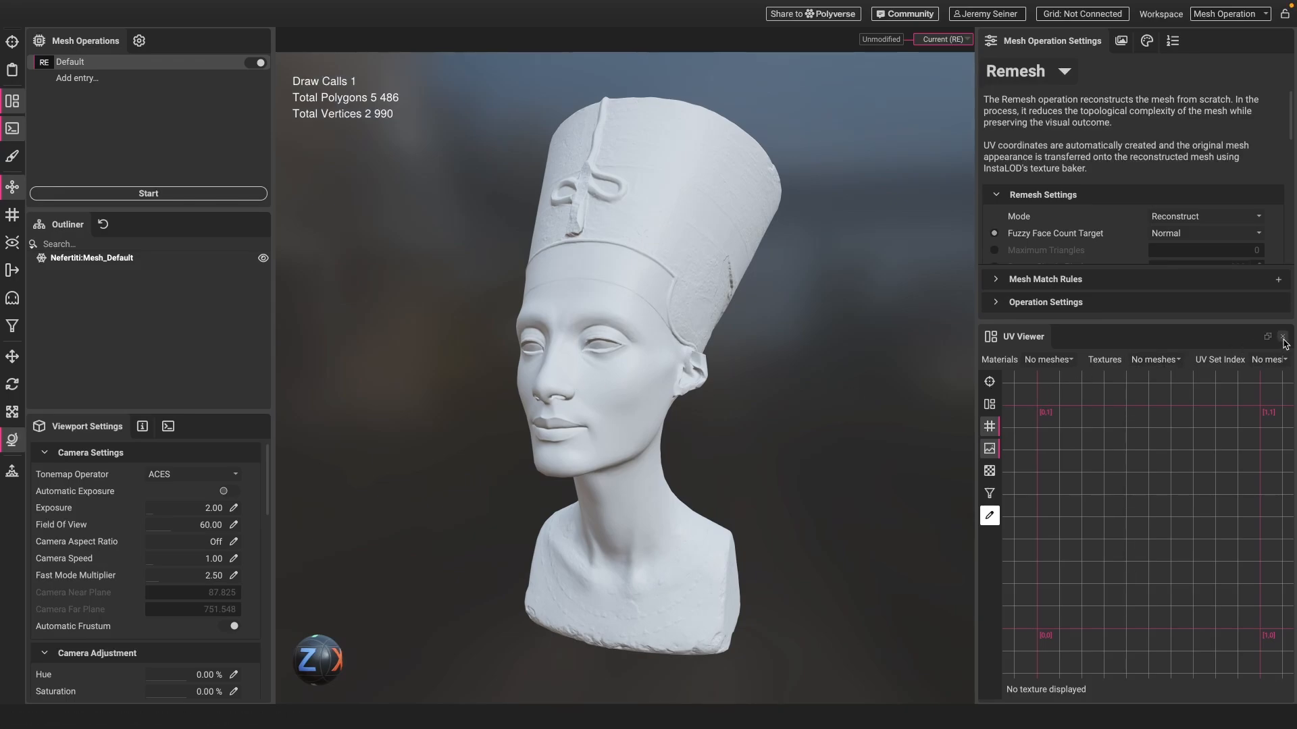
pyautogui.click(1283, 337)
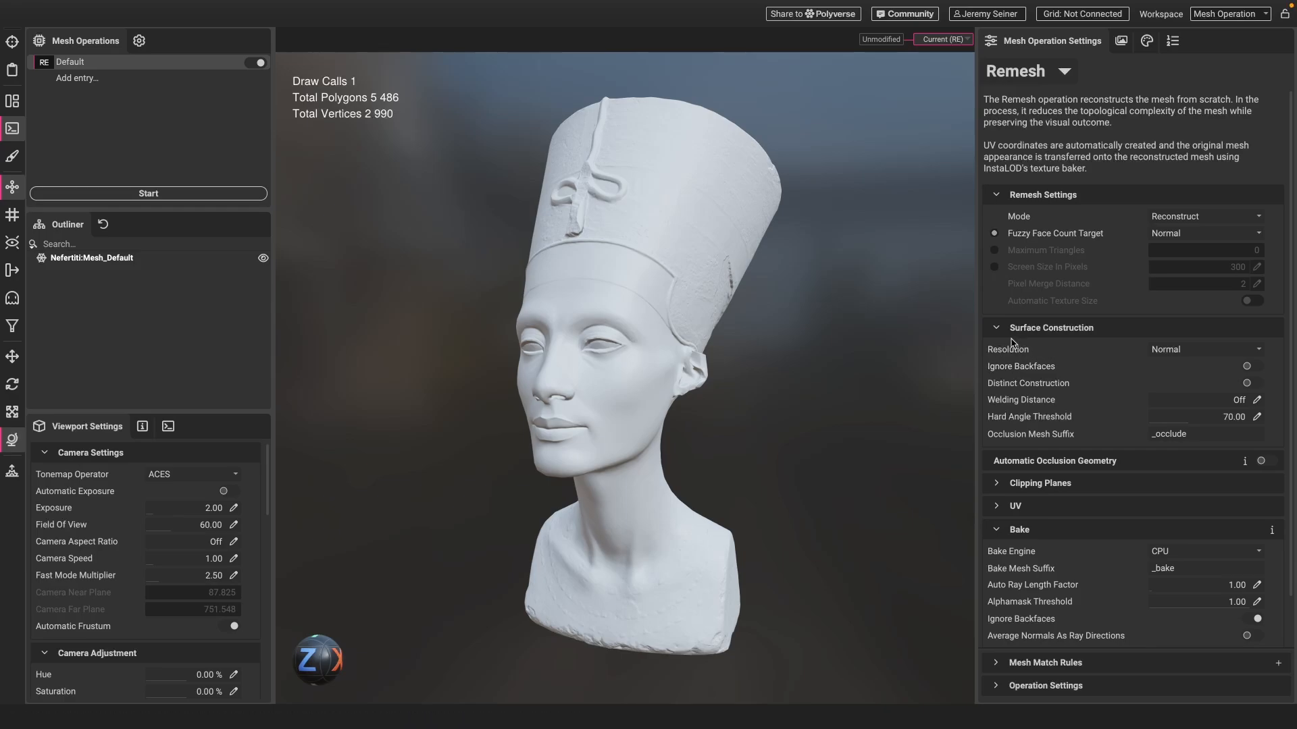
# - Set the Surface Construction resolution to Lowest and rerun the Remesh operation on the unmodified mesh data
pyautogui.click(1172, 351)
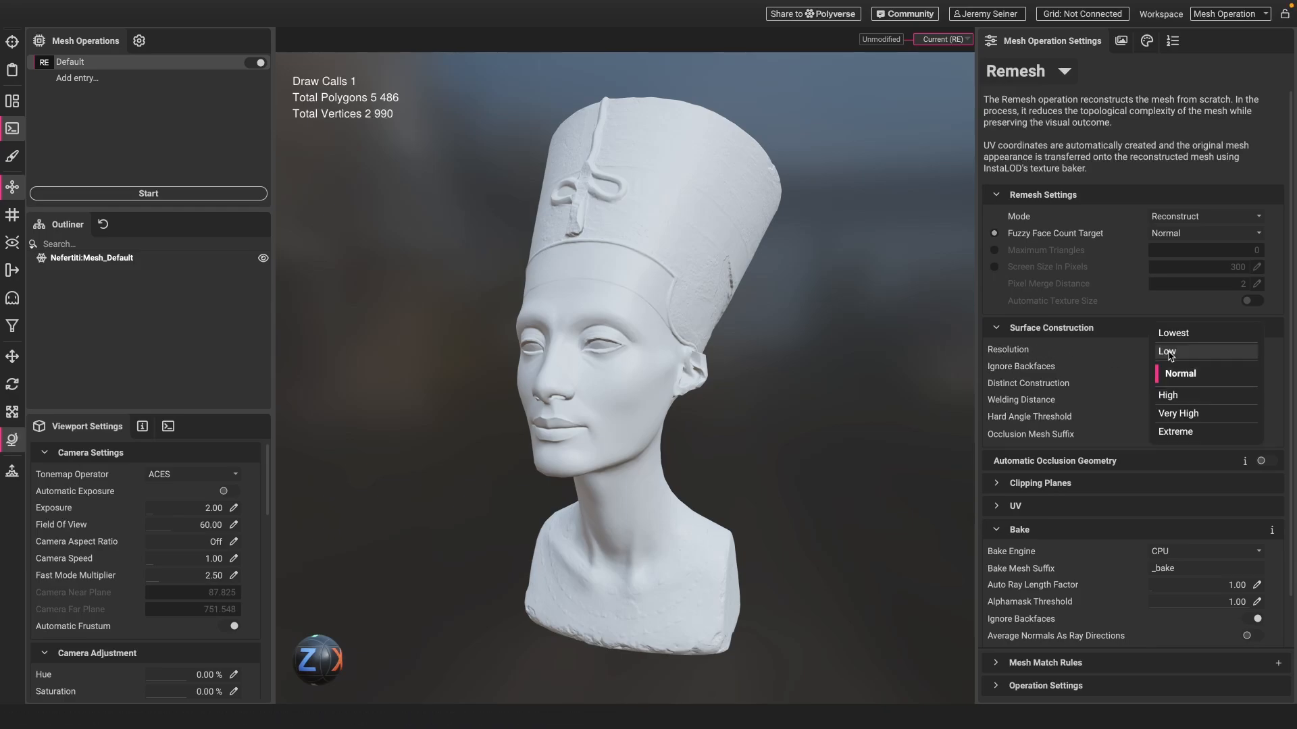
pyautogui.click(1180, 335)
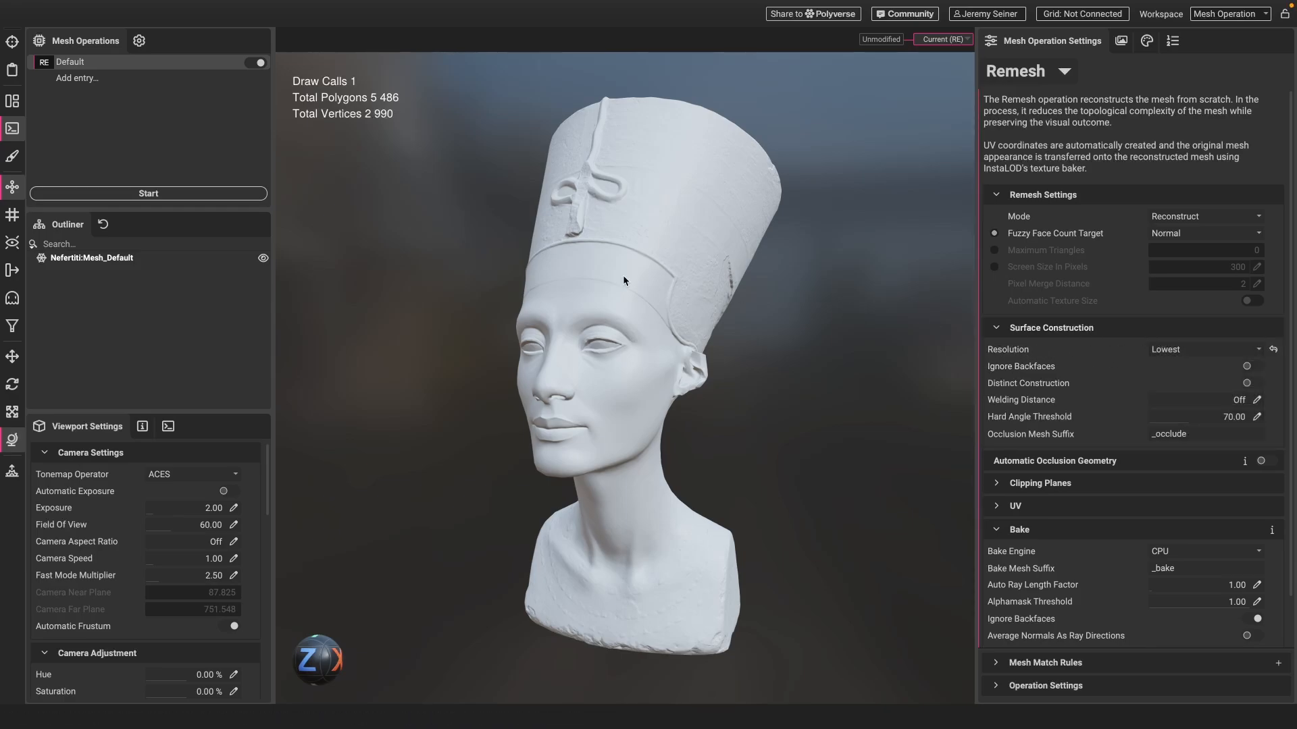
pyautogui.click(196, 193)
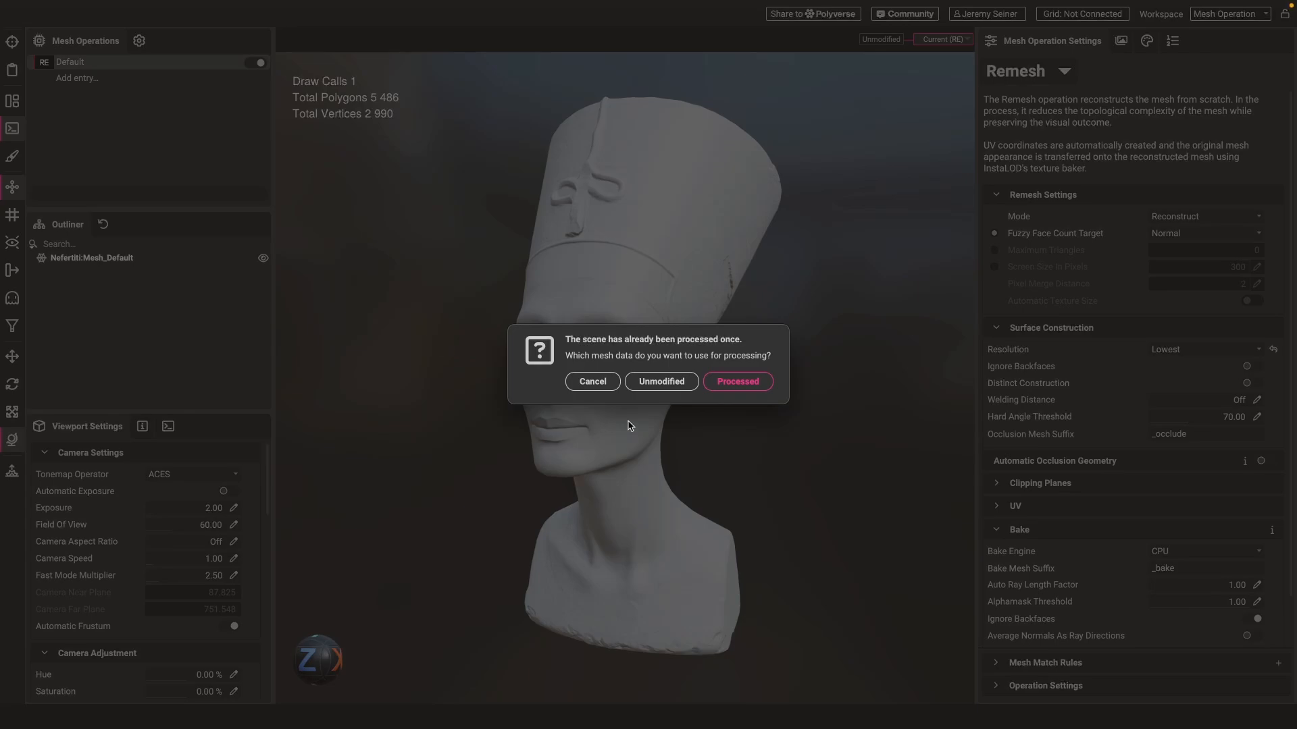
pyautogui.click(674, 385)
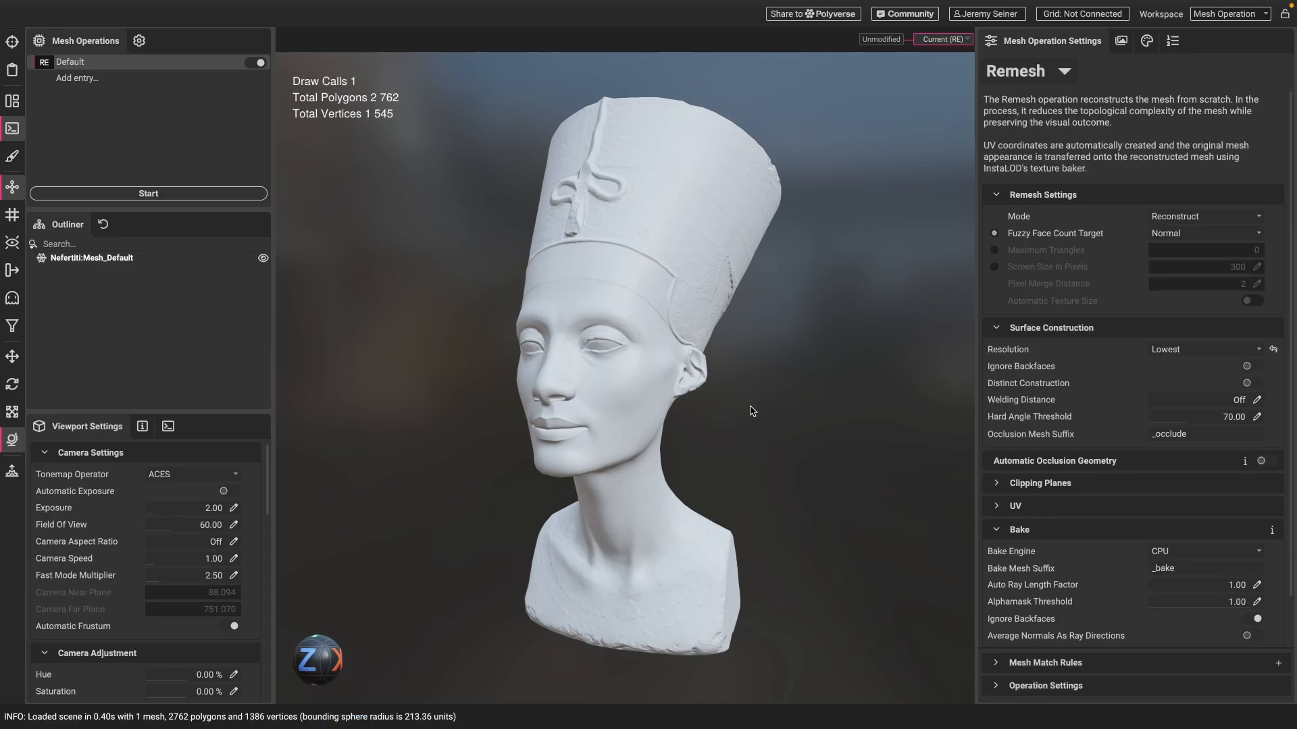
# - Select the newly remeshed bust and examine its wireframe and baked detail around the face and eye
pyautogui.scroll(-2, 648, 315)
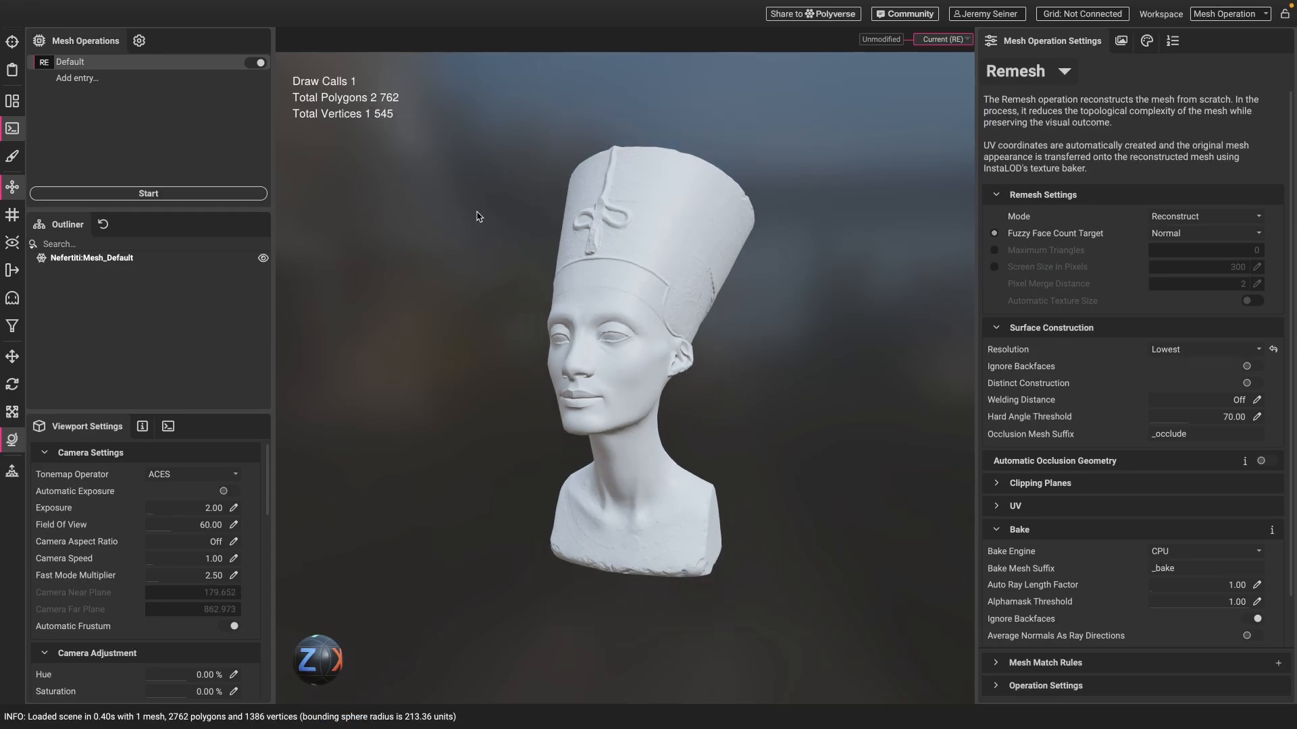
pyautogui.scroll(2, 608, 316)
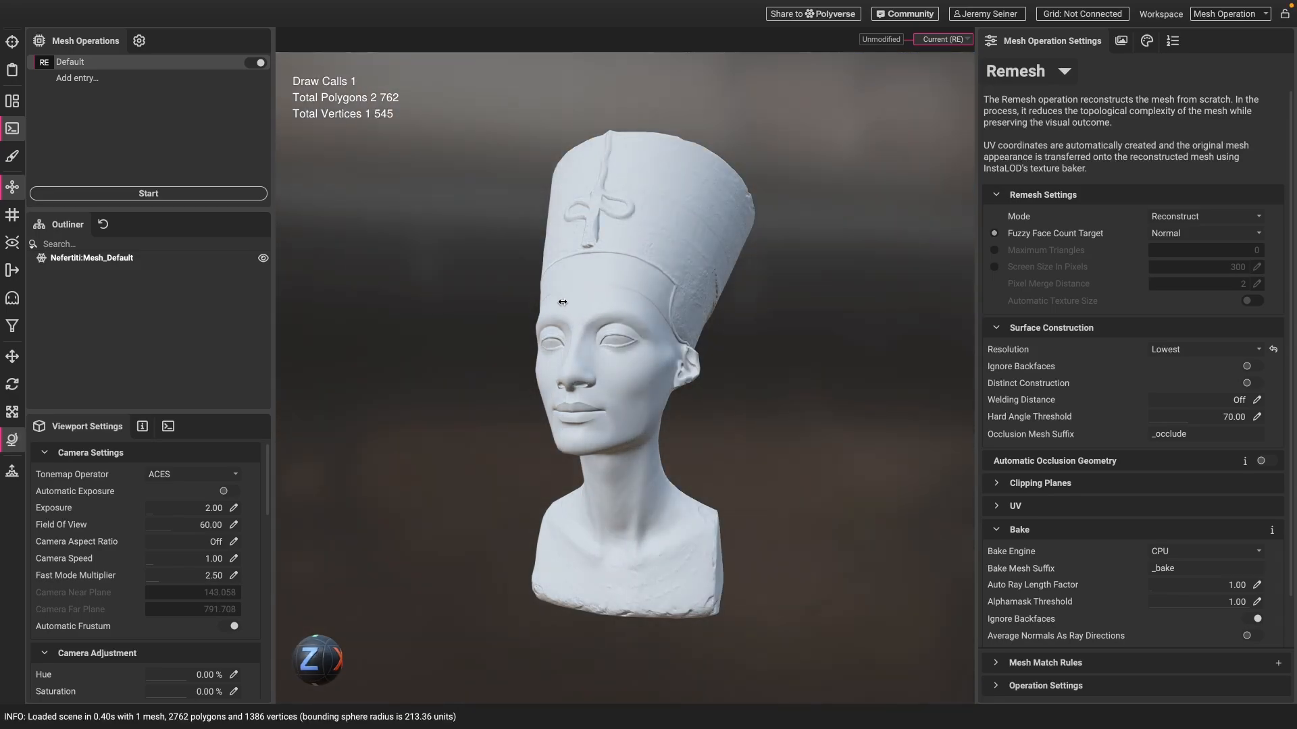
pyautogui.moveTo(599, 304); pyautogui.dragTo(572, 302)
pyautogui.click(624, 283)
pyautogui.moveTo(648, 288); pyautogui.dragTo(604, 294)
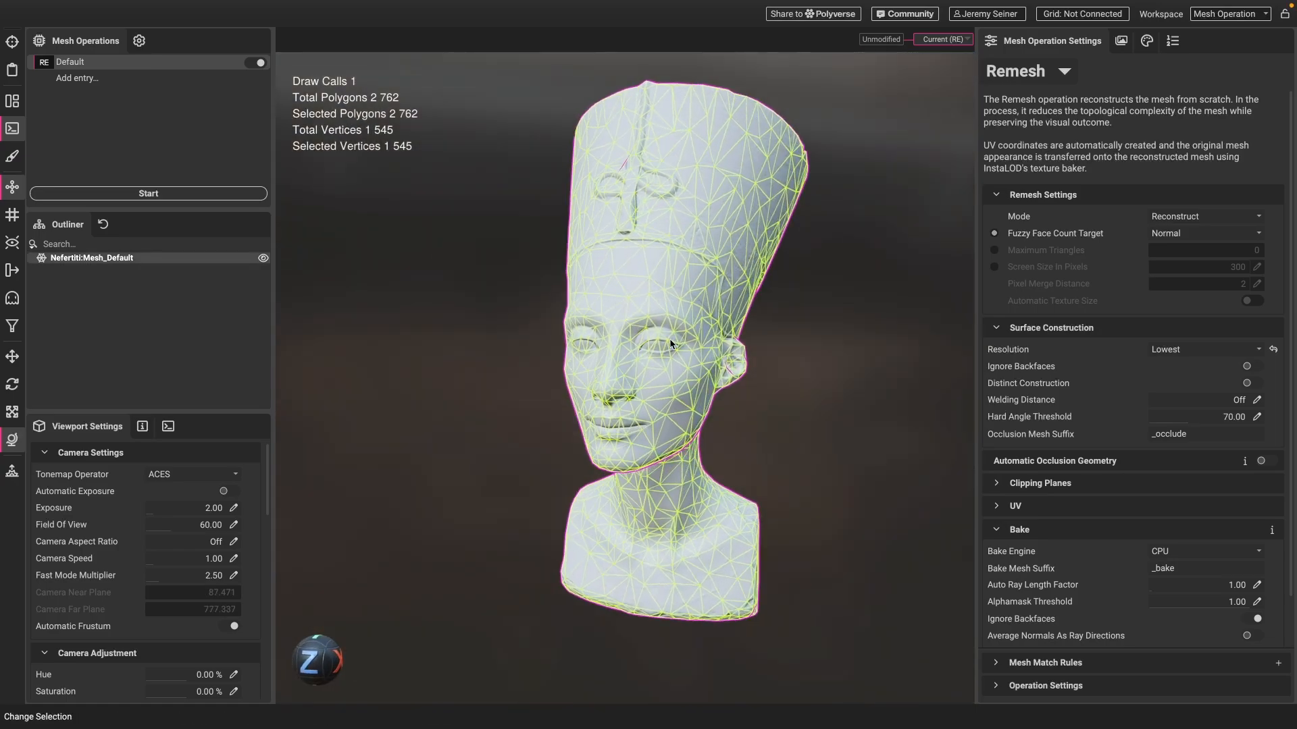
pyautogui.scroll(5, 668, 341)
pyautogui.moveTo(668, 345); pyautogui.dragTo(622, 365)
pyautogui.scroll(4, 630, 358)
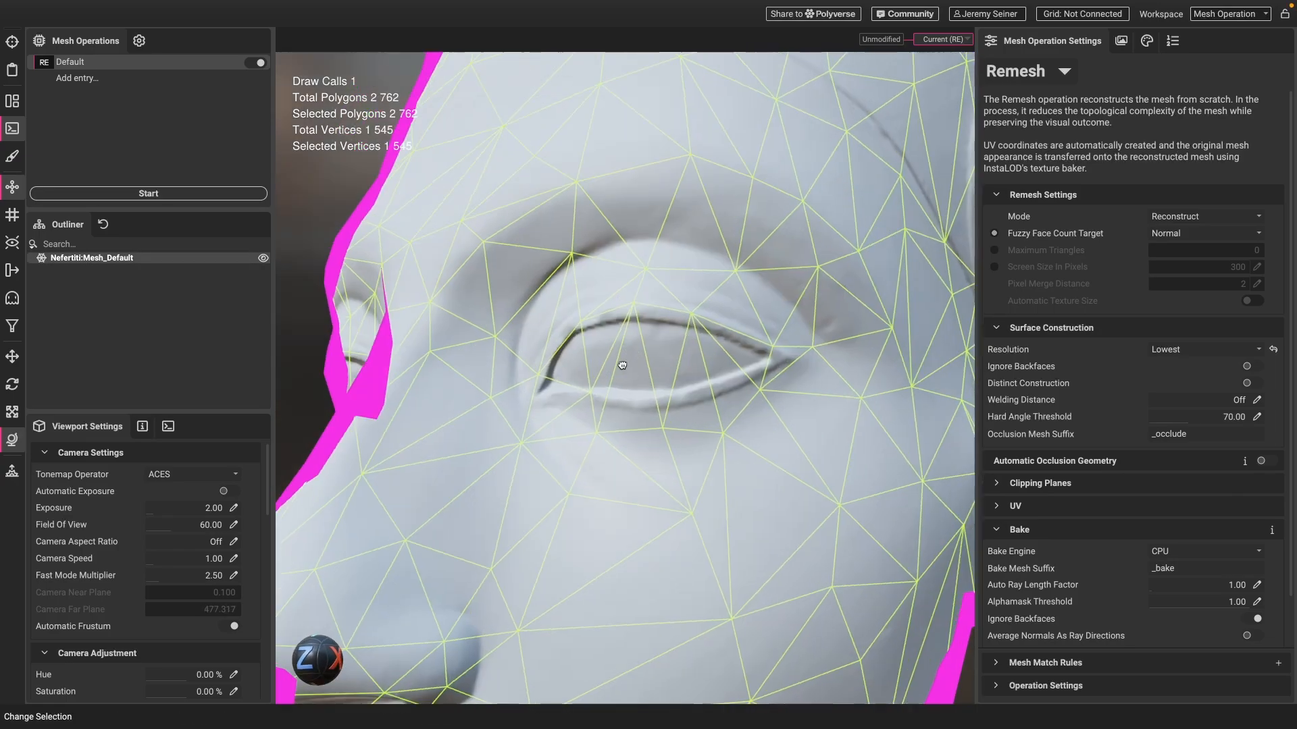
pyautogui.scroll(-5, 614, 390)
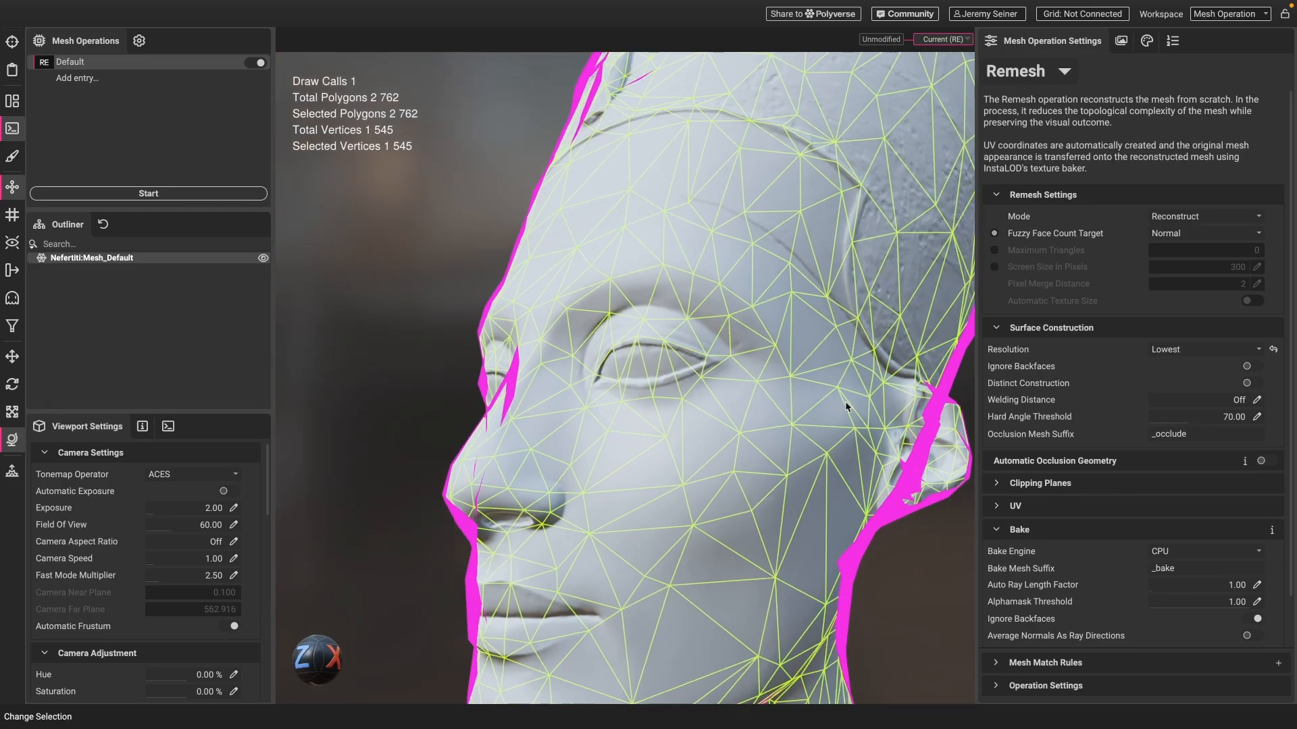
# - Examine the bust's ear up close, both with and without the selection wireframe
pyautogui.scroll(-4, 751, 401)
pyautogui.moveTo(751, 401); pyautogui.dragTo(718, 394)
pyautogui.scroll(10, 718, 396)
pyautogui.moveTo(661, 484); pyautogui.dragTo(669, 417, button='middle')
pyautogui.keyDown('shift'); pyautogui.moveTo(669, 420); pyautogui.dragTo(715, 432); pyautogui.keyUp('shift')
pyautogui.click(892, 548)
pyautogui.keyDown('shift'); pyautogui.moveTo(784, 481); pyautogui.dragTo(749, 449); pyautogui.keyUp('shift')
pyautogui.click(674, 368)
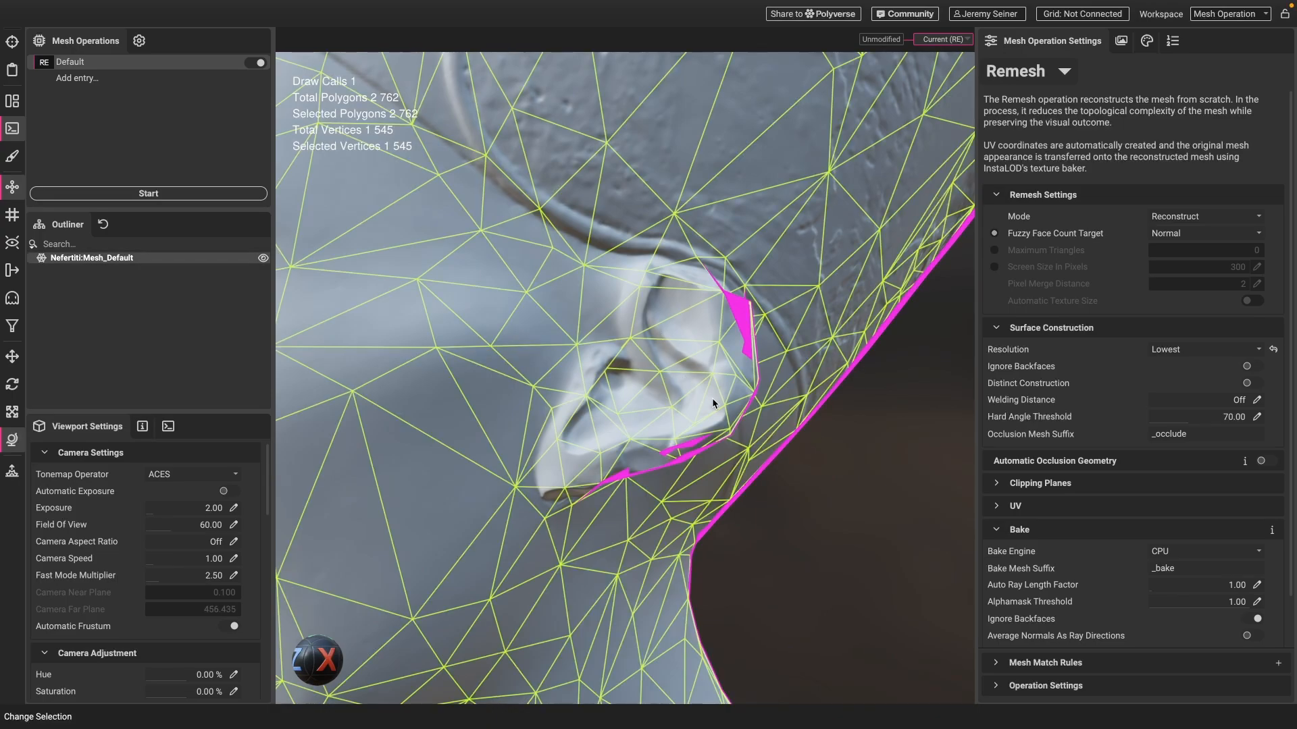
pyautogui.scroll(-8, 705, 400)
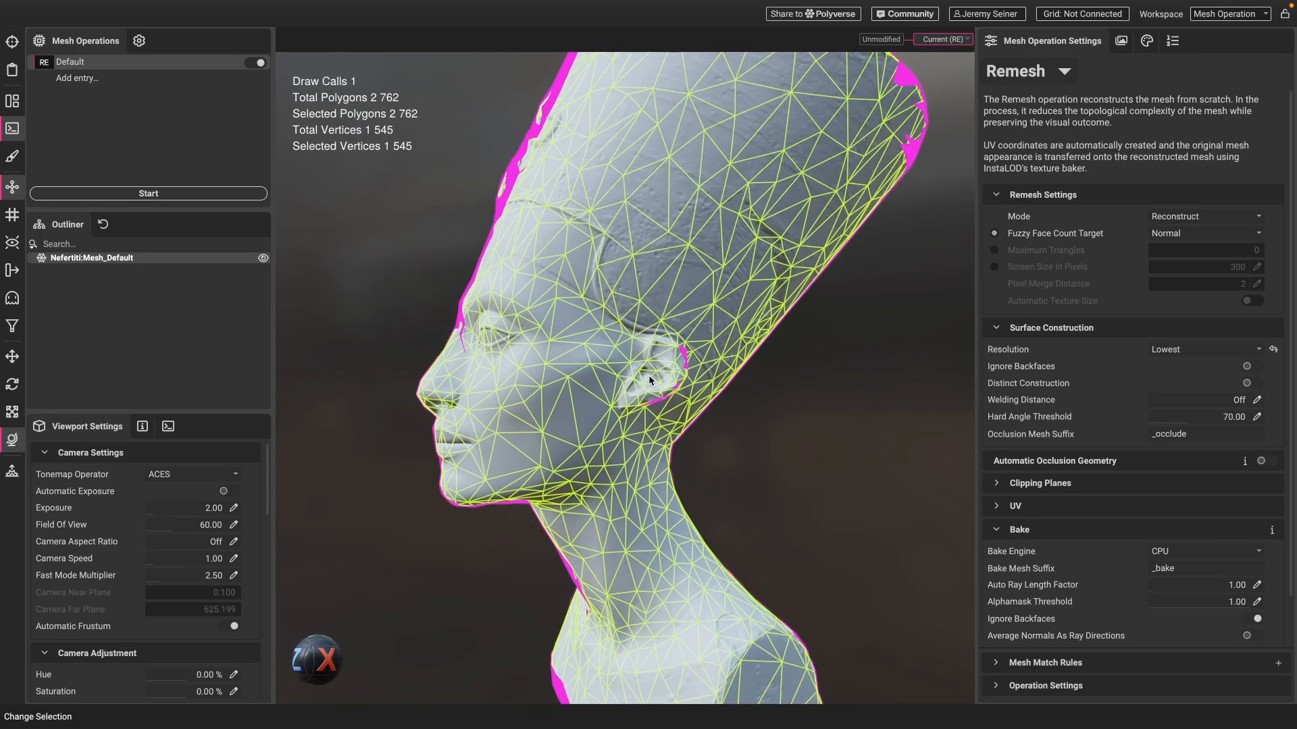
# - Deselect the bust and view the whole lowest-resolution result from several angles
pyautogui.click(762, 427)
pyautogui.moveTo(670, 417); pyautogui.dragTo(703, 416)
pyautogui.moveTo(565, 408); pyautogui.dragTo(783, 405)
pyautogui.scroll(-5, 662, 350)
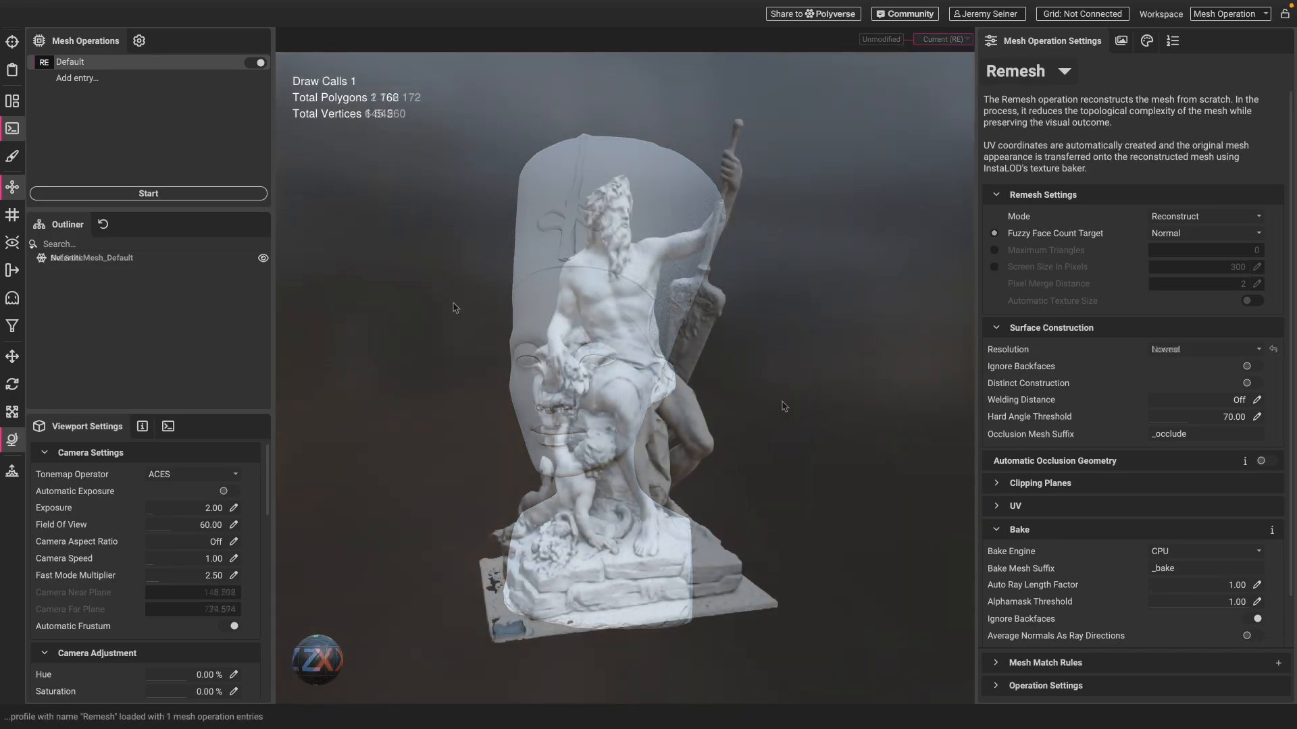
# - Examine the SM_Seine statue's overall form and its head up close, selecting it to check the wireframe
pyautogui.moveTo(480, 351); pyautogui.dragTo(451, 351)
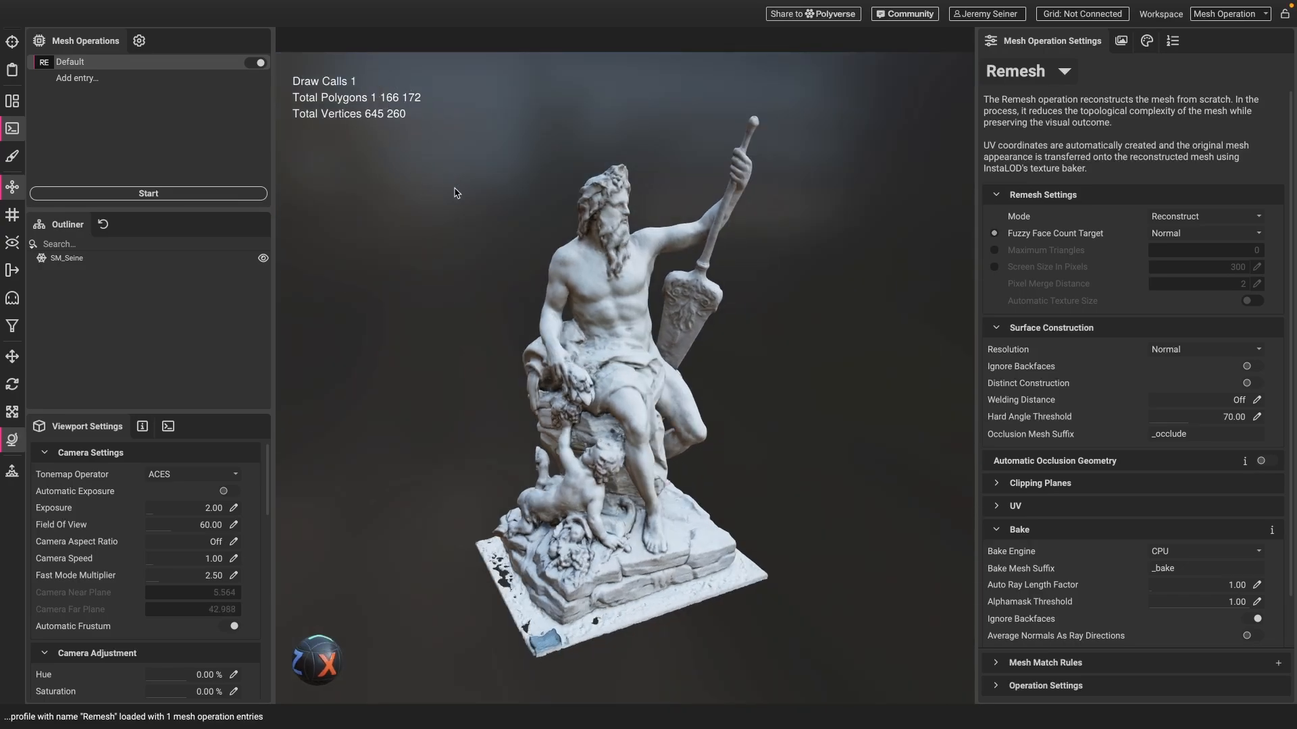
pyautogui.scroll(5, 597, 295)
pyautogui.click(614, 234)
pyautogui.moveTo(613, 234); pyautogui.dragTo(585, 260)
pyautogui.scroll(10, 590, 210)
pyautogui.scroll(-10, 573, 231)
pyautogui.click(791, 269)
pyautogui.keyDown('shift'); pyautogui.moveTo(728, 274); pyautogui.dragTo(701, 284); pyautogui.keyUp('shift')
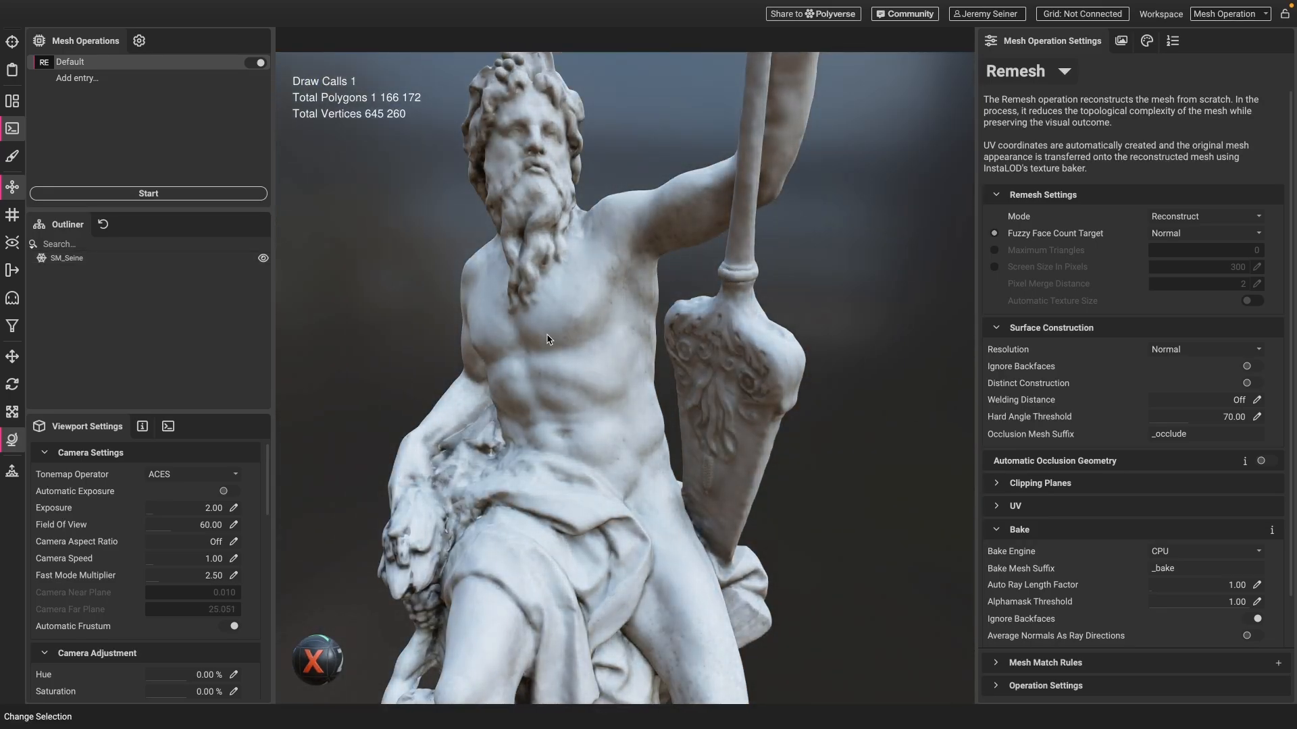
# - Examine the SM_Seine statue's torso and the small figure at its base
pyautogui.moveTo(547, 340); pyautogui.dragTo(573, 303)
pyautogui.scroll(-5, 572, 303)
pyautogui.scroll(4, 561, 419)
pyautogui.moveTo(540, 432); pyautogui.dragTo(591, 360)
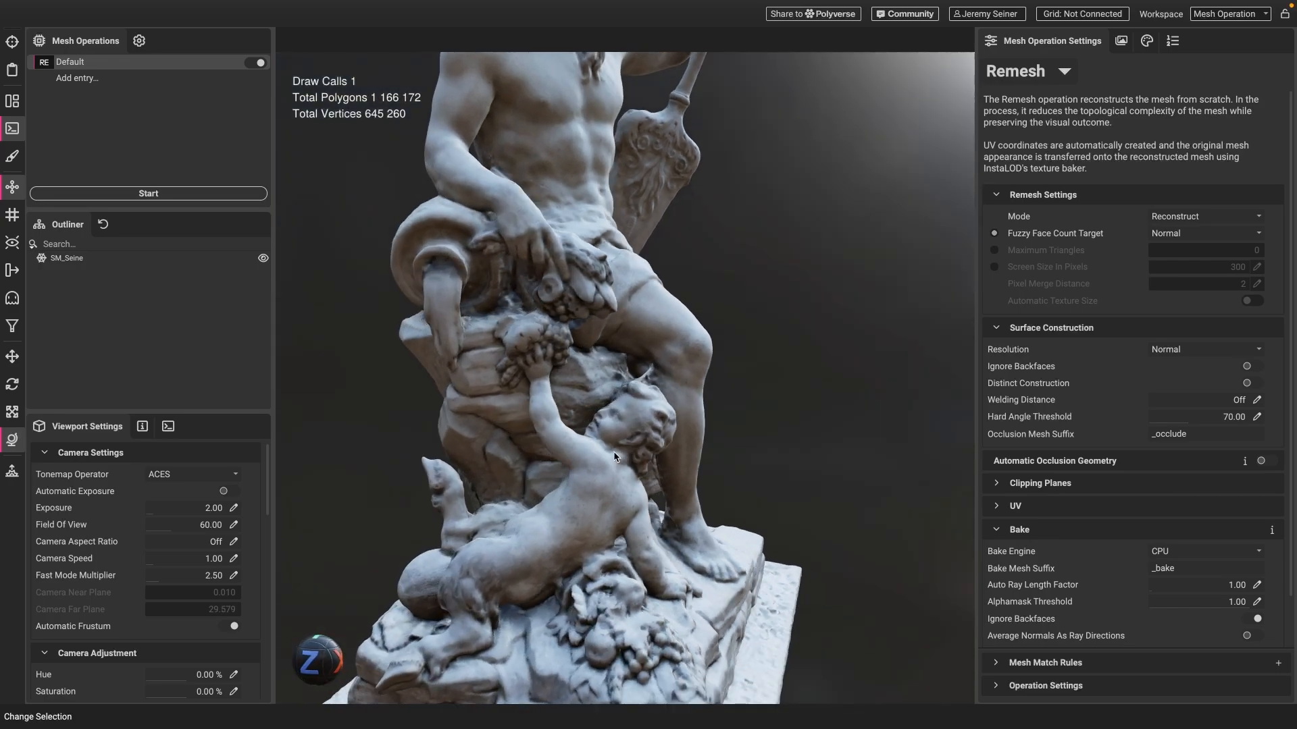
# - Examine the small figure at the SM_Seine statue's base, and view the whole statue from a higher angle
pyautogui.scroll(3, 590, 360)
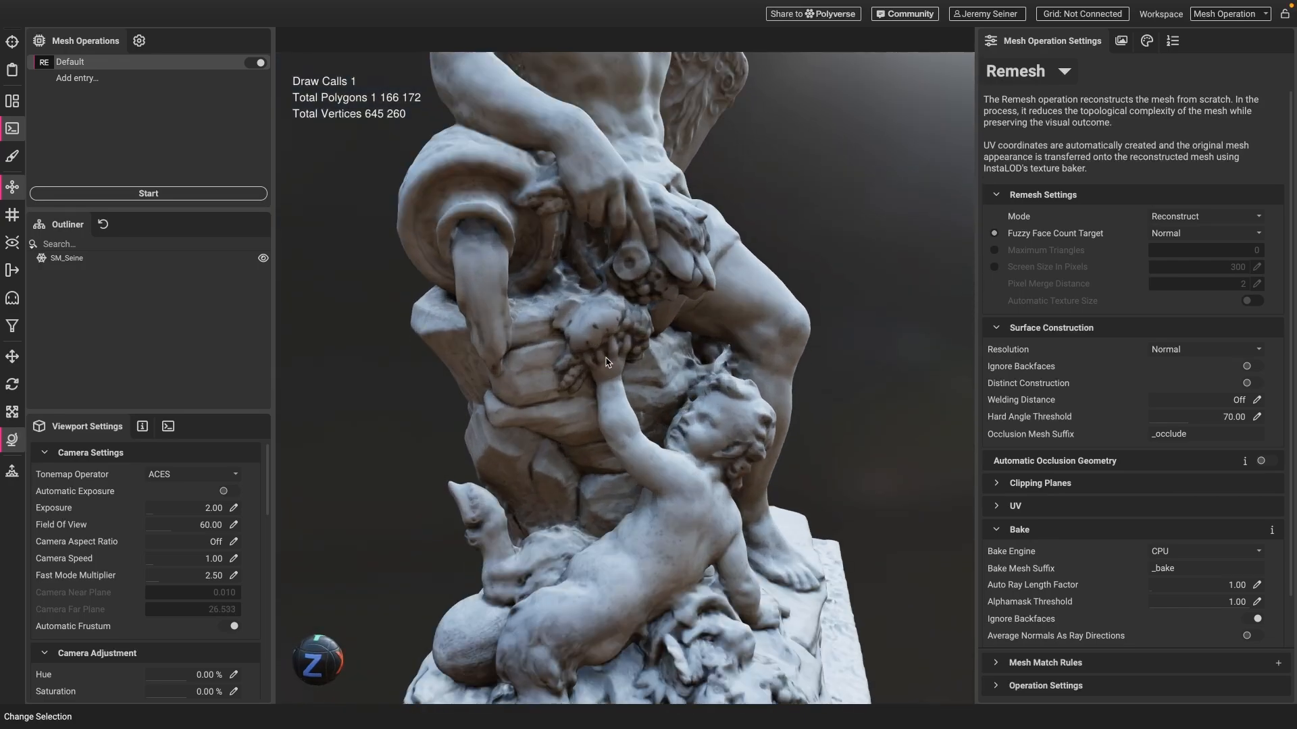
pyautogui.moveTo(593, 430); pyautogui.dragTo(533, 291)
pyautogui.scroll(-5, 598, 356)
pyautogui.scroll(-2, 554, 286)
pyautogui.moveTo(533, 292); pyautogui.dragTo(543, 322, button='middle')
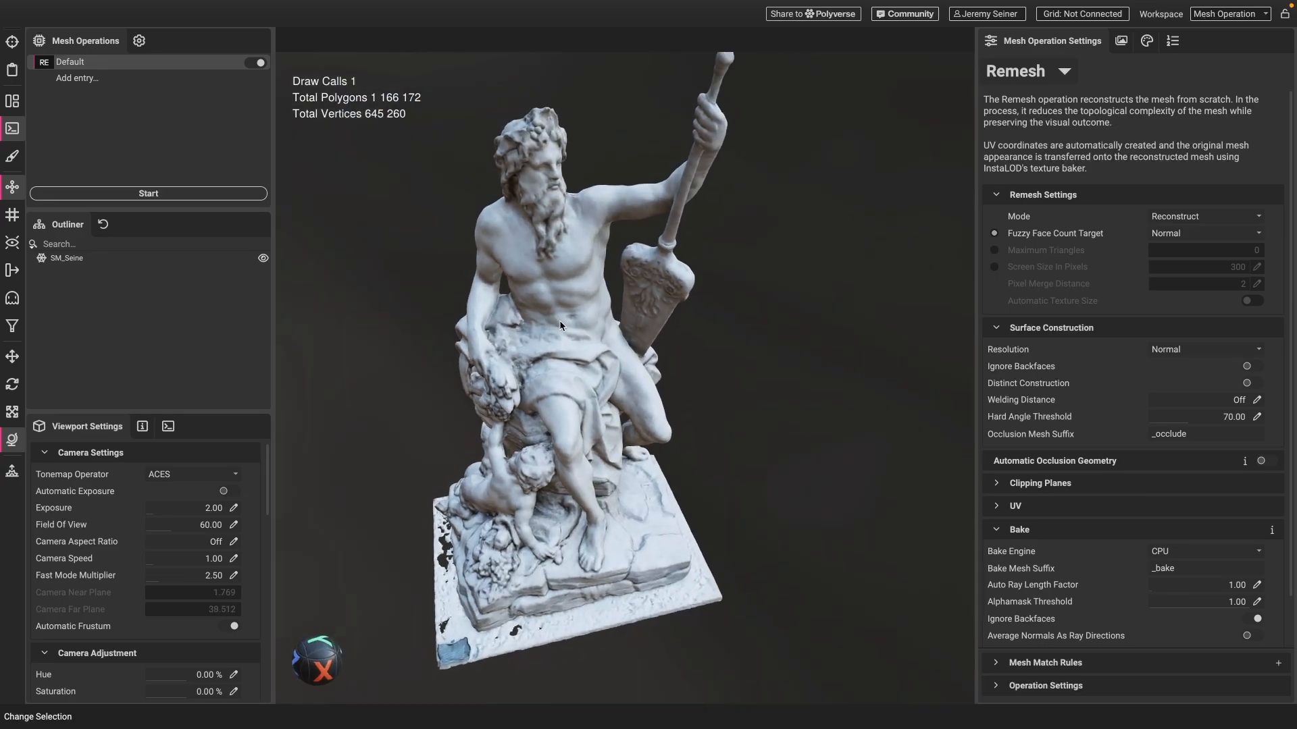
pyautogui.moveTo(560, 320); pyautogui.dragTo(611, 335)
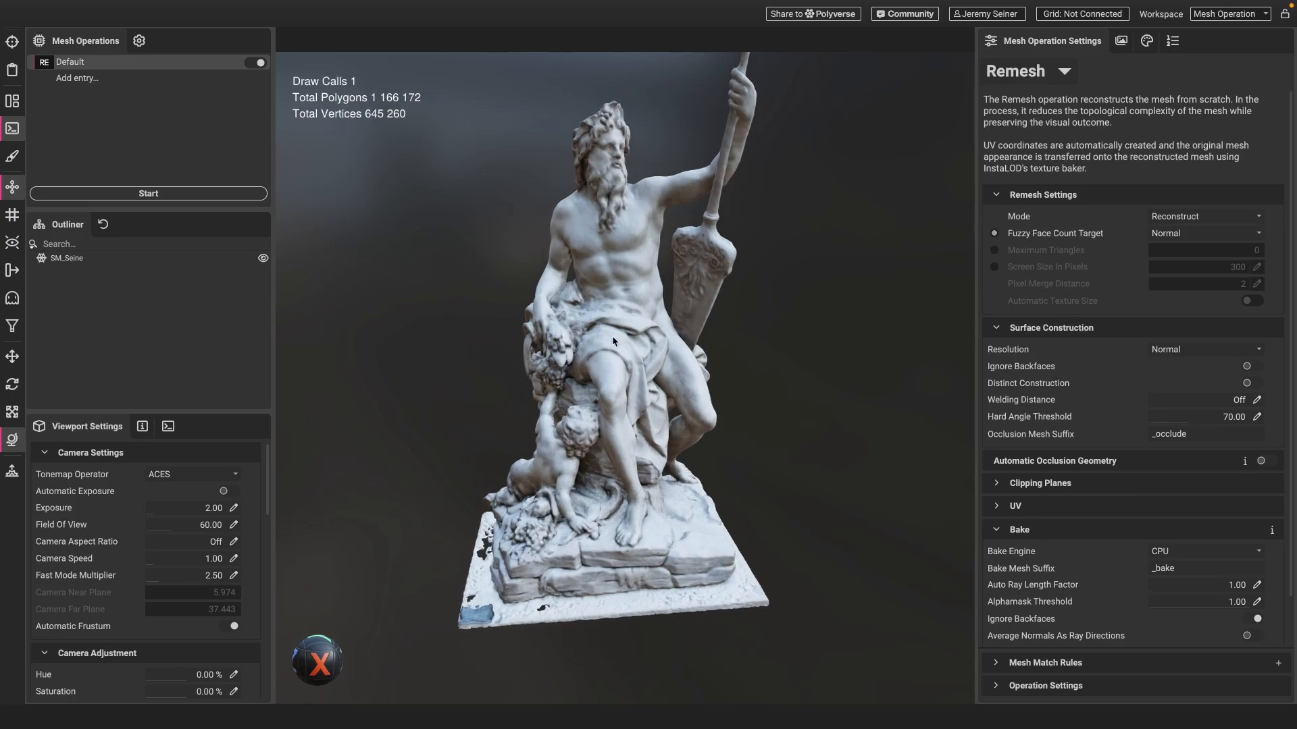
# - Examine the holes and damaged corner of the flat slab under the statue
pyautogui.scroll(2, 519, 546)
pyautogui.moveTo(512, 579); pyautogui.dragTo(541, 545, button='middle')
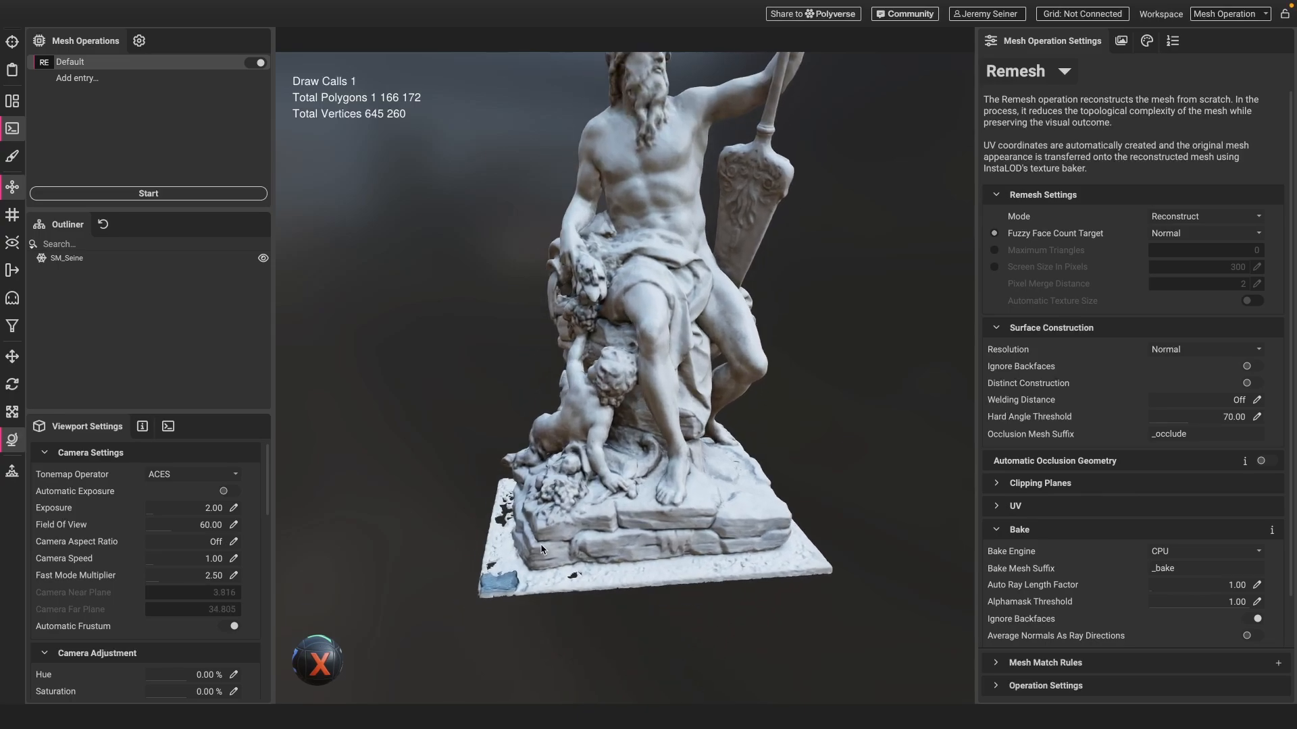
pyautogui.moveTo(541, 549); pyautogui.dragTo(504, 494)
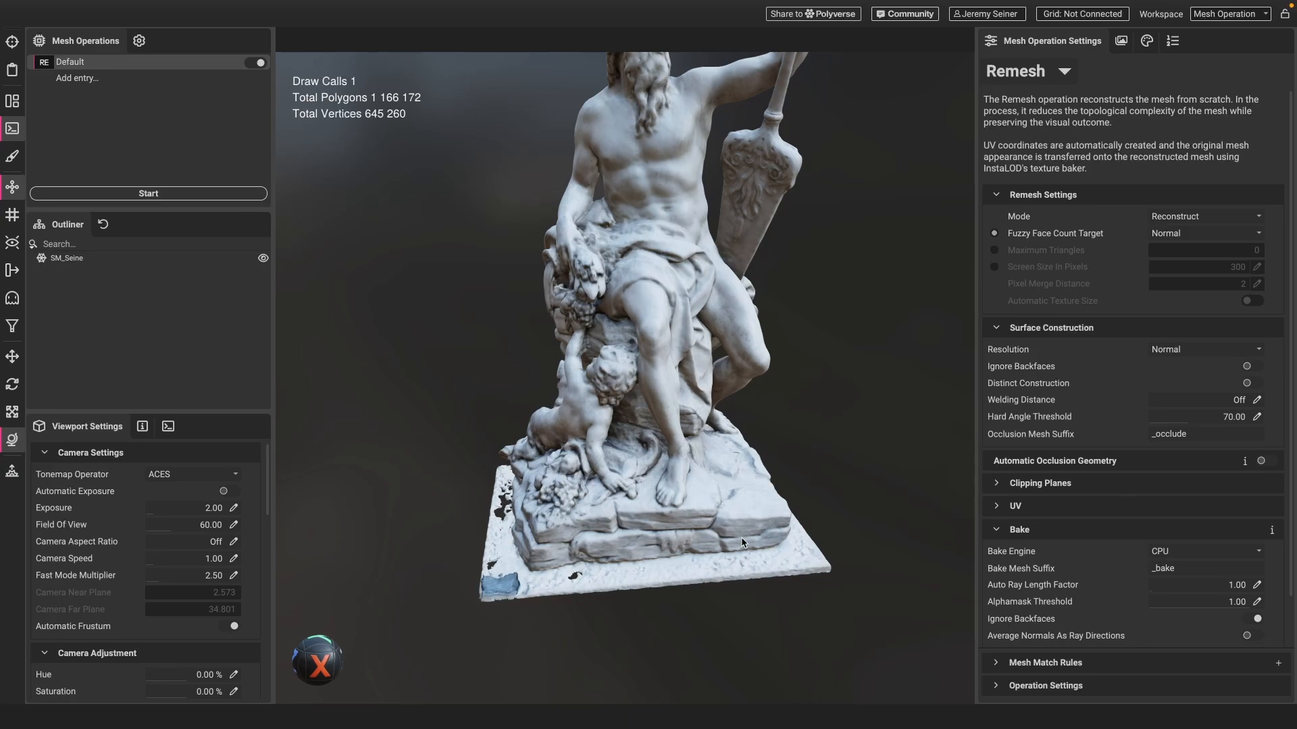
pyautogui.moveTo(743, 542); pyautogui.dragTo(576, 458)
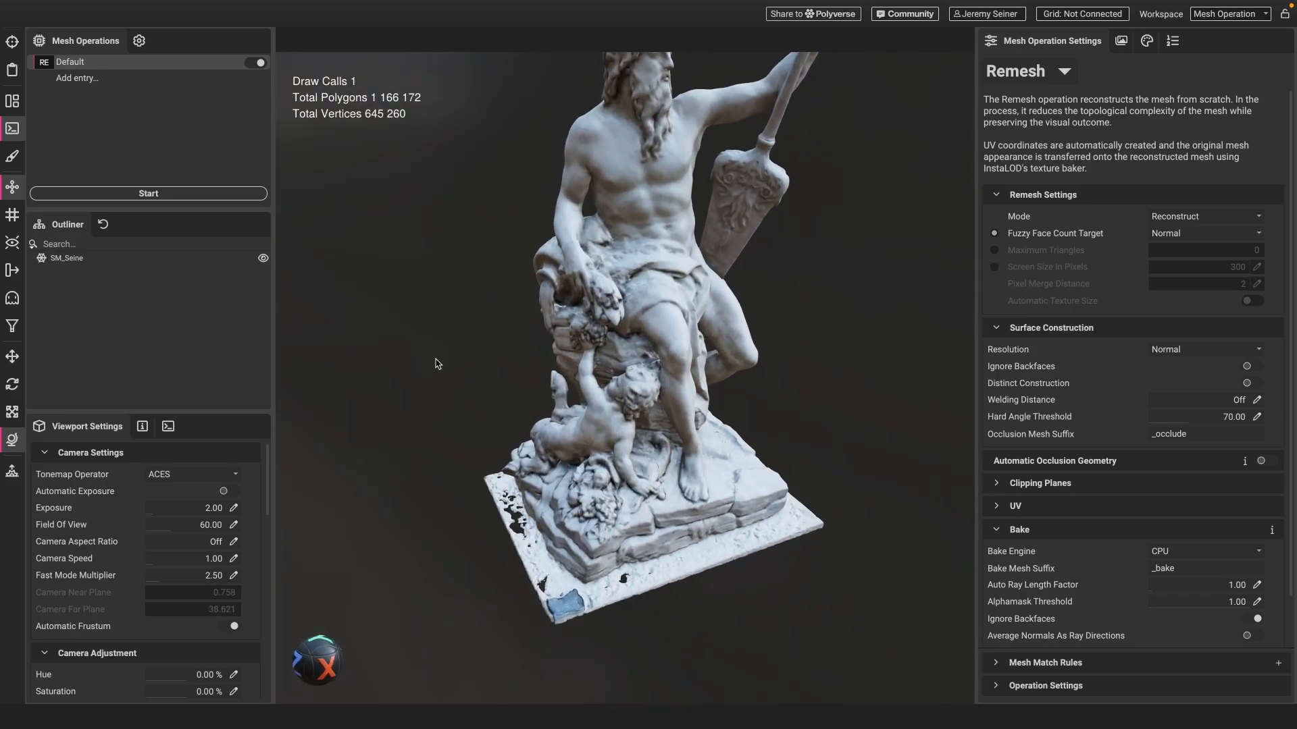
pyautogui.scroll(3, 529, 527)
pyautogui.moveTo(529, 526); pyautogui.dragTo(511, 510, button='middle')
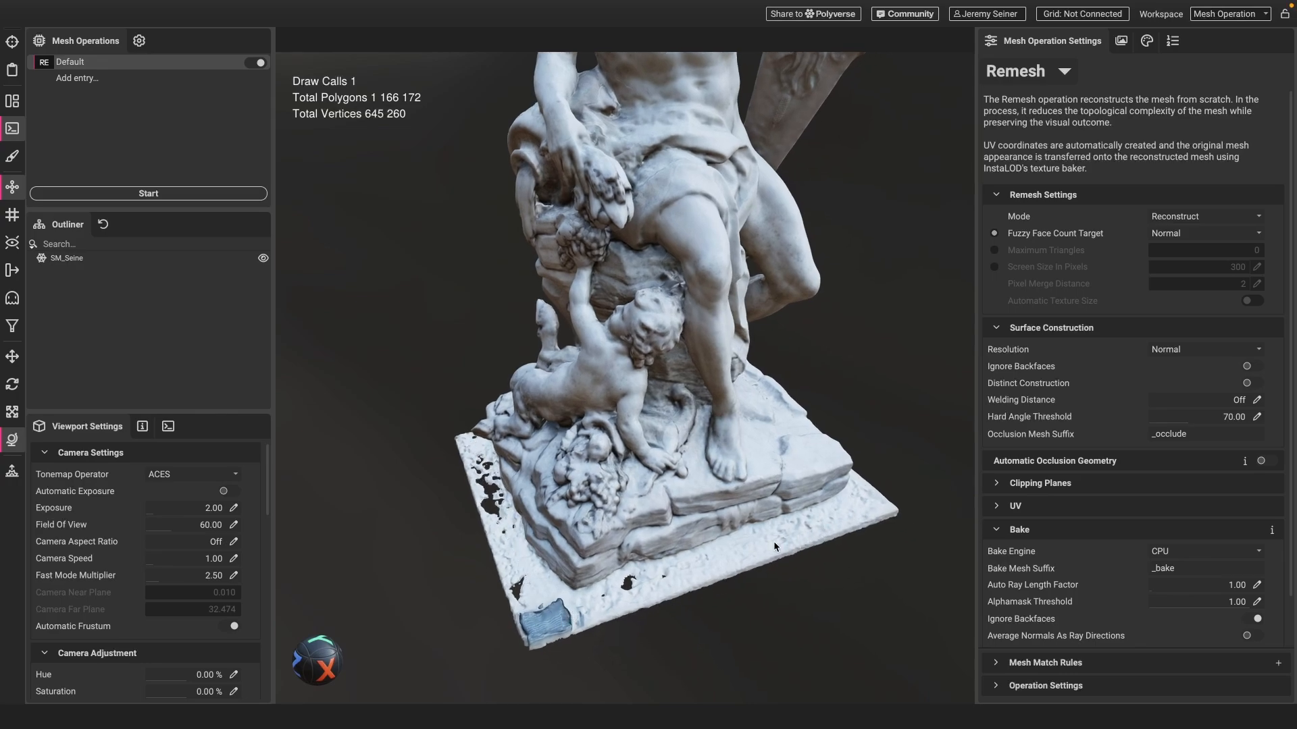
pyautogui.moveTo(573, 610); pyautogui.dragTo(498, 493)
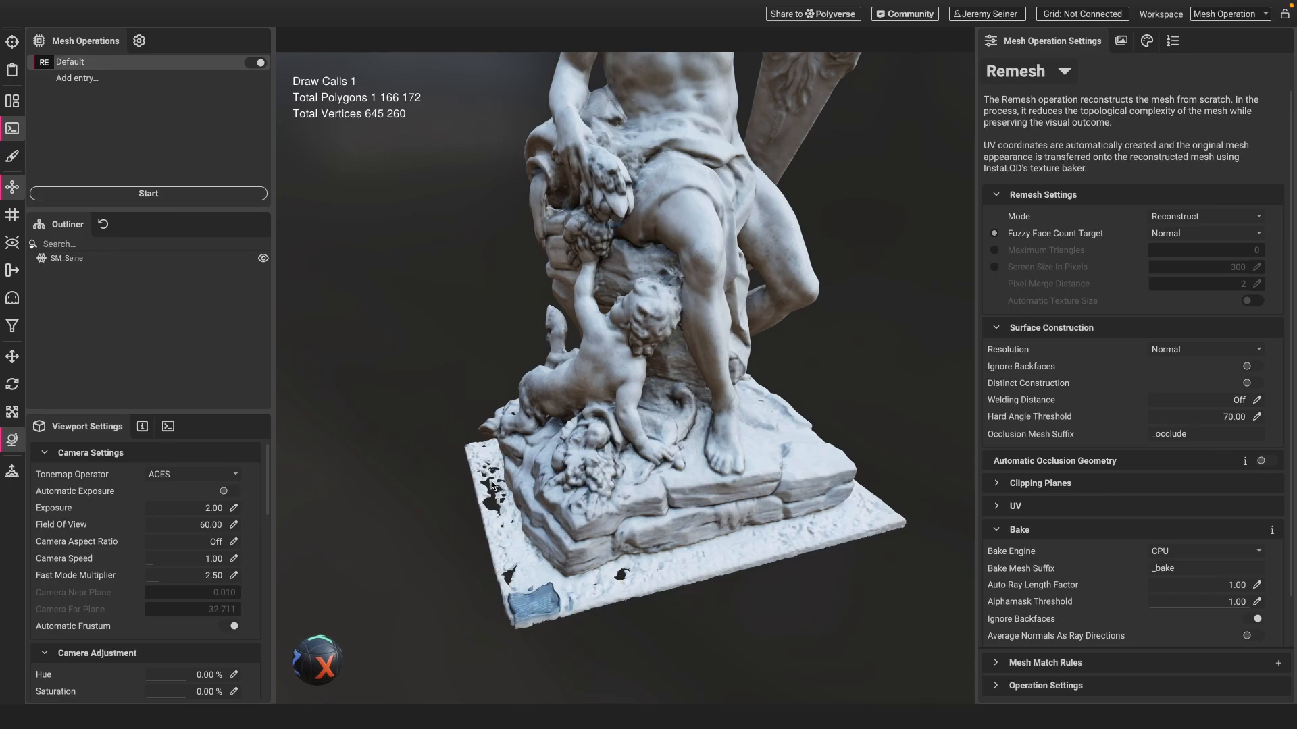
# - View the statue's rocky plinth and slab from the front and the corner at different distances
pyautogui.moveTo(516, 571); pyautogui.dragTo(573, 507)
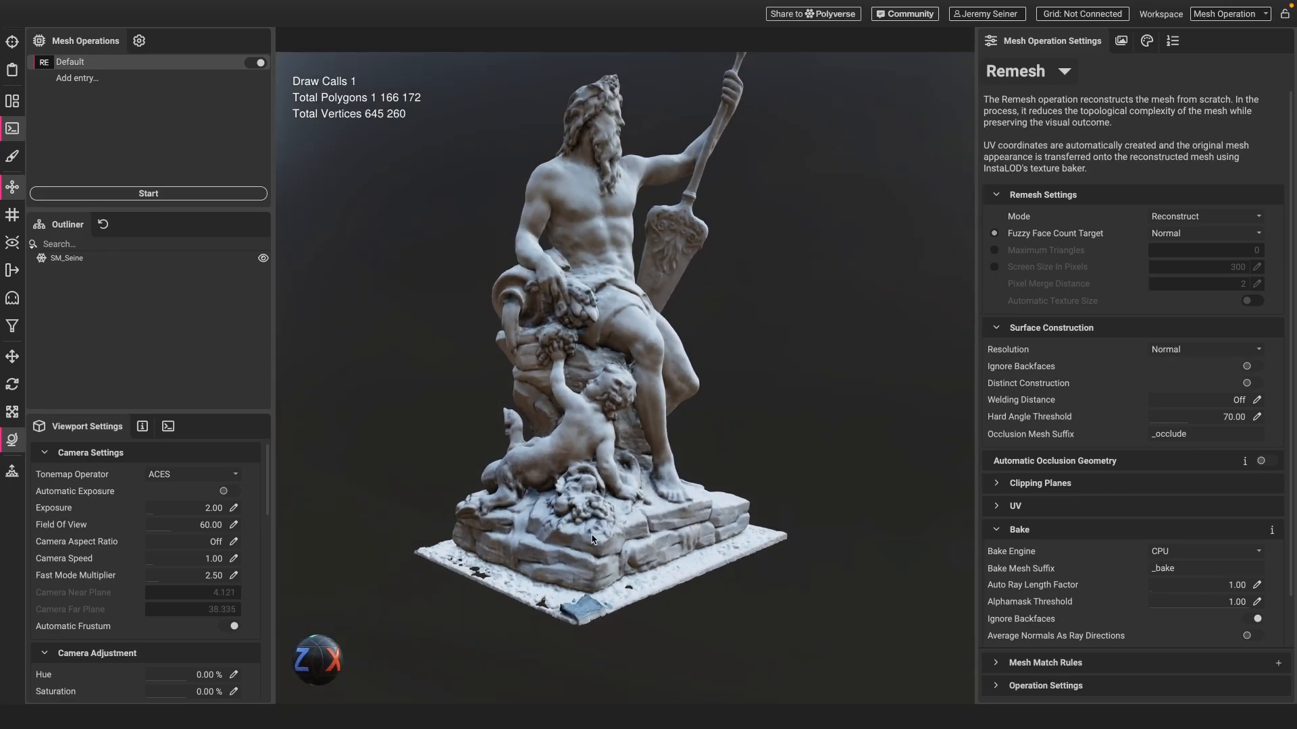
pyautogui.moveTo(592, 546); pyautogui.dragTo(585, 522, button='middle')
pyautogui.moveTo(586, 523); pyautogui.dragTo(641, 579)
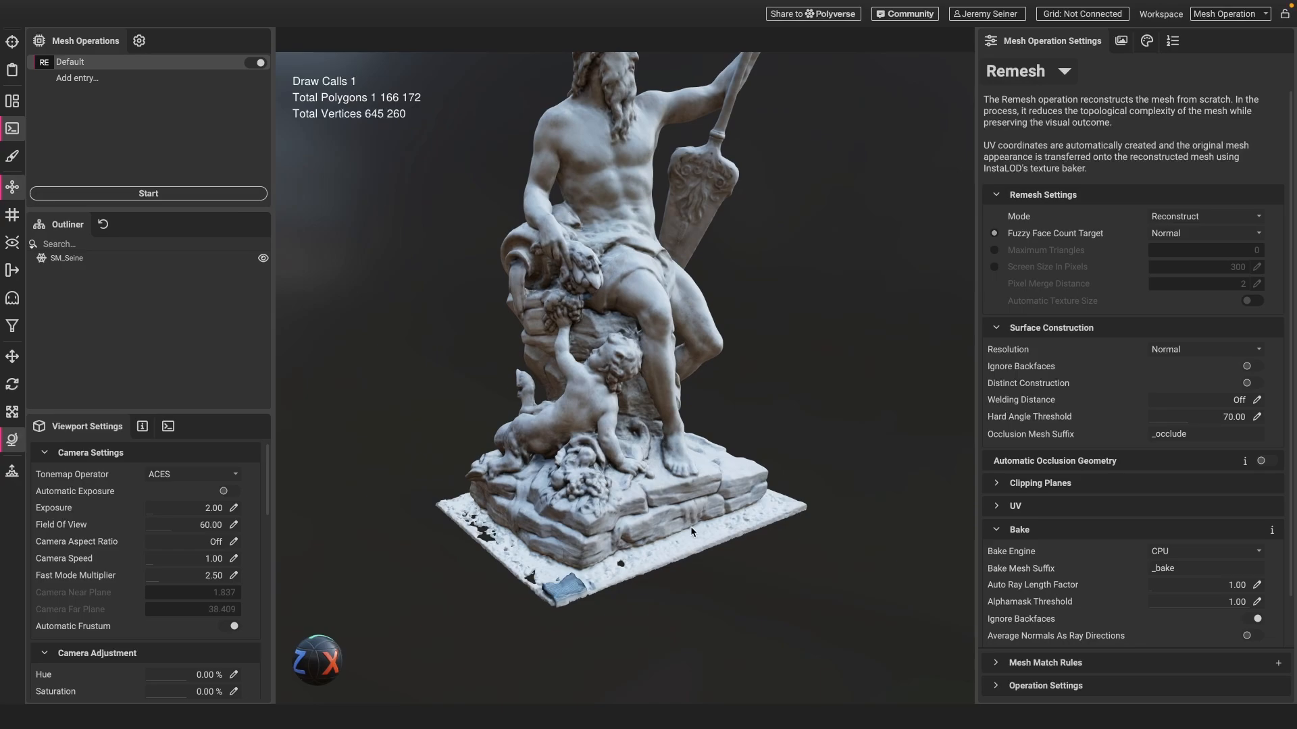
pyautogui.moveTo(691, 528)
pyautogui.mouseDown()
pyautogui.moveTo(554, 547)
pyautogui.moveTo(687, 524)
pyautogui.mouseUp()
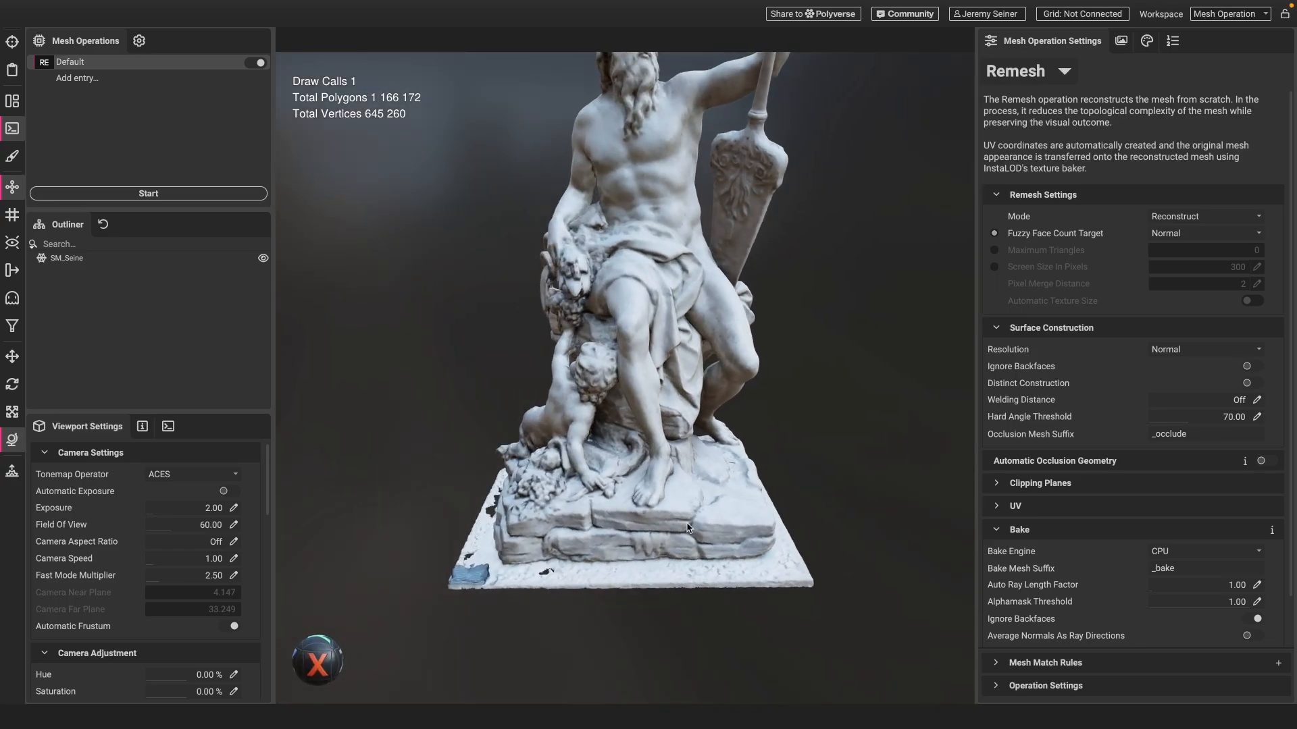
pyautogui.scroll(-4, 622, 523)
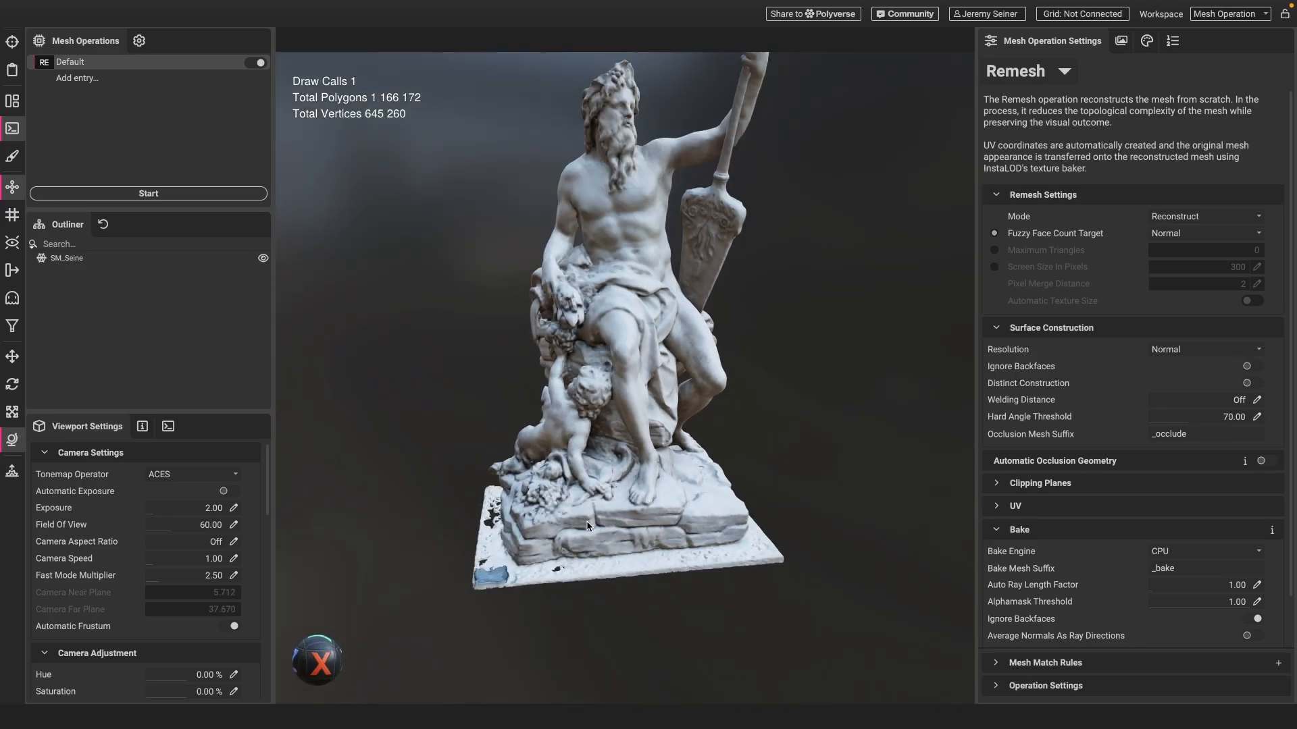
# - Inspect the statue's open underside from below, with backface display switched on and off again
pyautogui.moveTo(587, 527); pyautogui.dragTo(593, 443)
pyautogui.scroll(2, 589, 458)
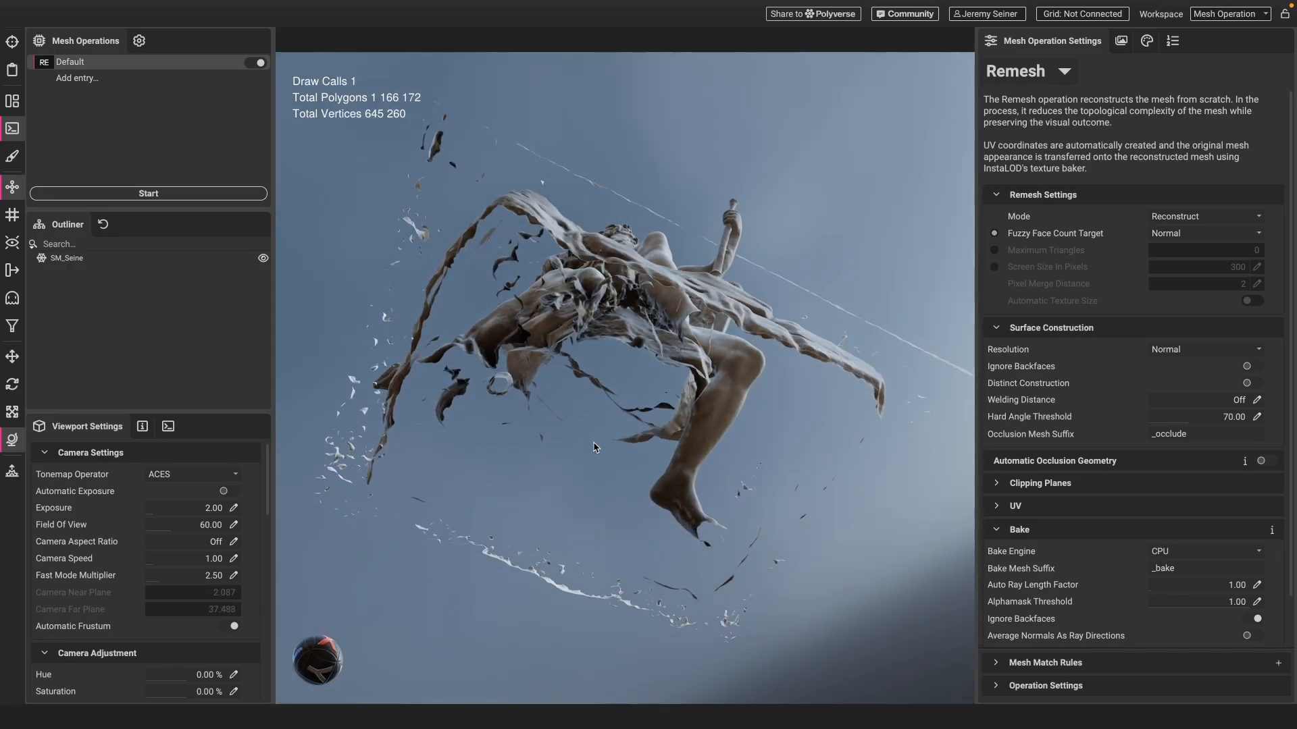
pyautogui.press('b')
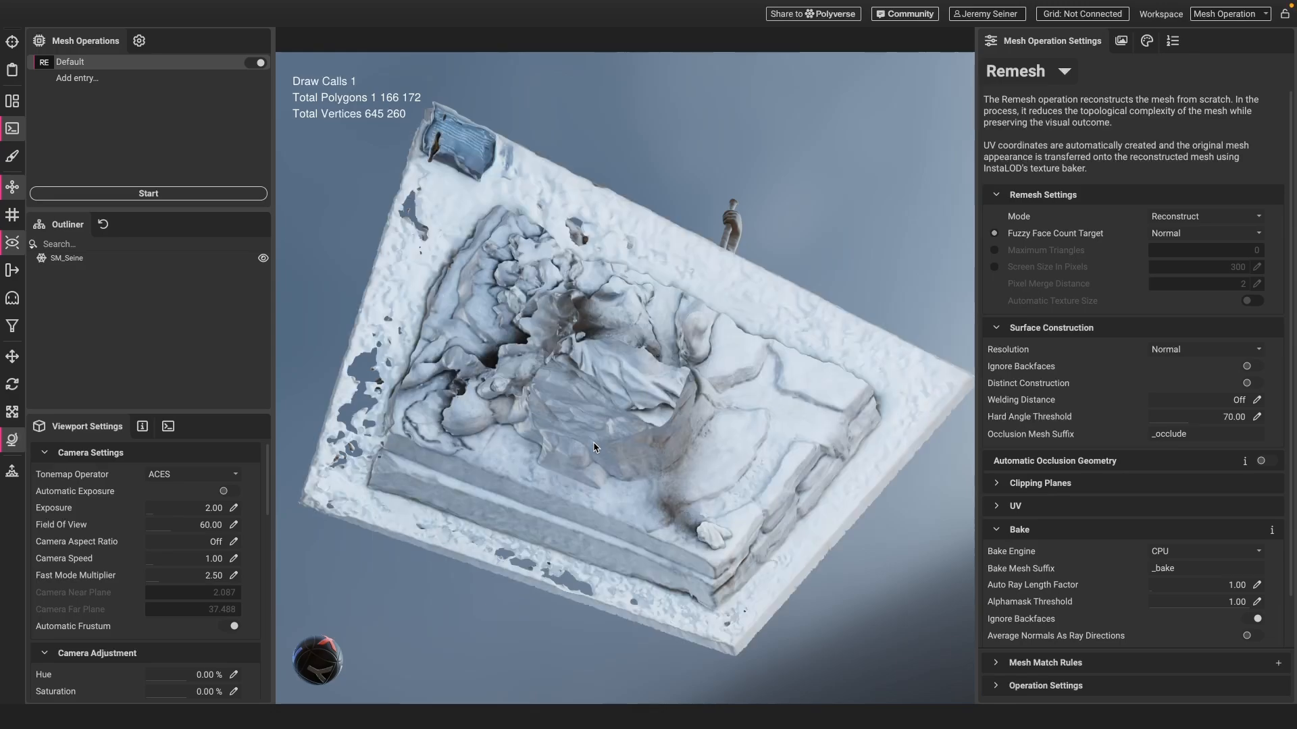
pyautogui.moveTo(558, 423); pyautogui.dragTo(554, 404)
pyautogui.press('b')
pyautogui.moveTo(588, 385)
pyautogui.mouseDown()
pyautogui.moveTo(573, 442)
pyautogui.moveTo(601, 488)
pyautogui.moveTo(590, 397)
pyautogui.mouseUp()
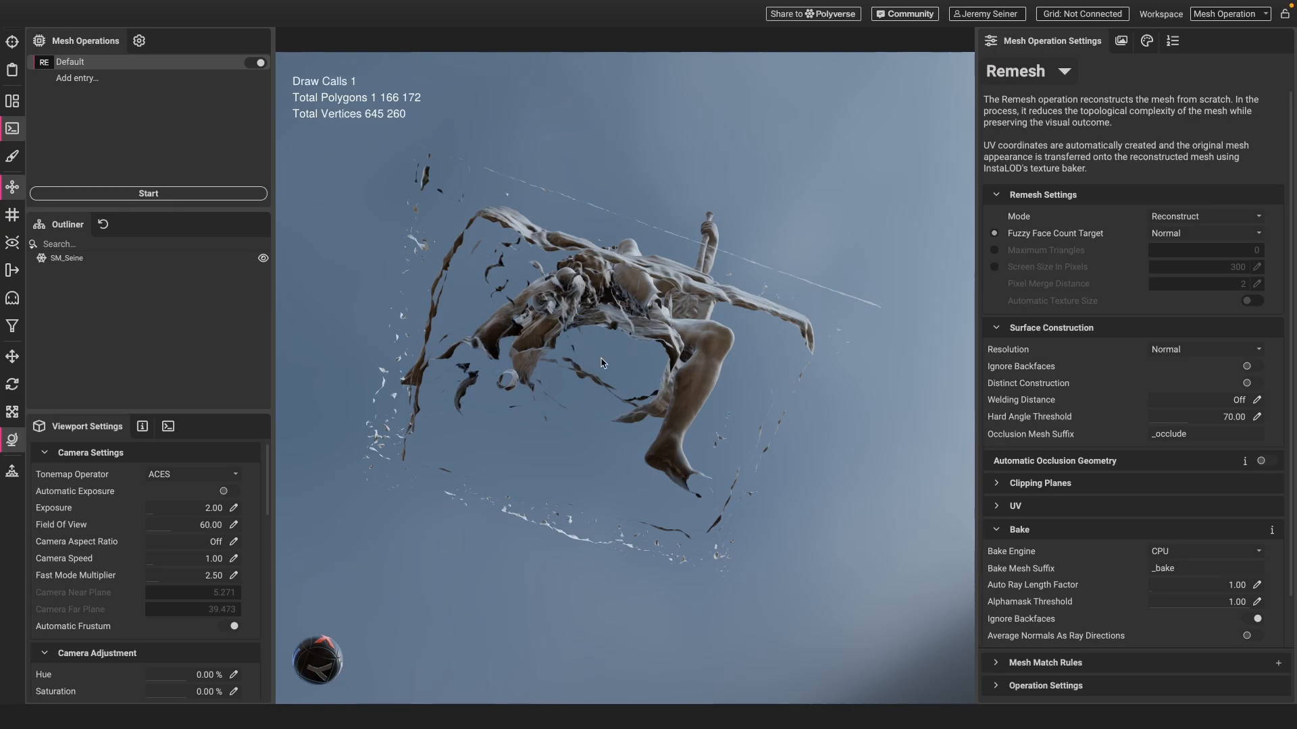
# - Return to an upright front view of the whole statue
pyautogui.moveTo(604, 363); pyautogui.dragTo(611, 436)
pyautogui.scroll(-5, 609, 386)
pyautogui.moveTo(608, 387)
pyautogui.mouseDown()
pyautogui.moveTo(634, 365)
pyautogui.moveTo(605, 379)
pyautogui.mouseUp()
pyautogui.scroll(4, 634, 365)
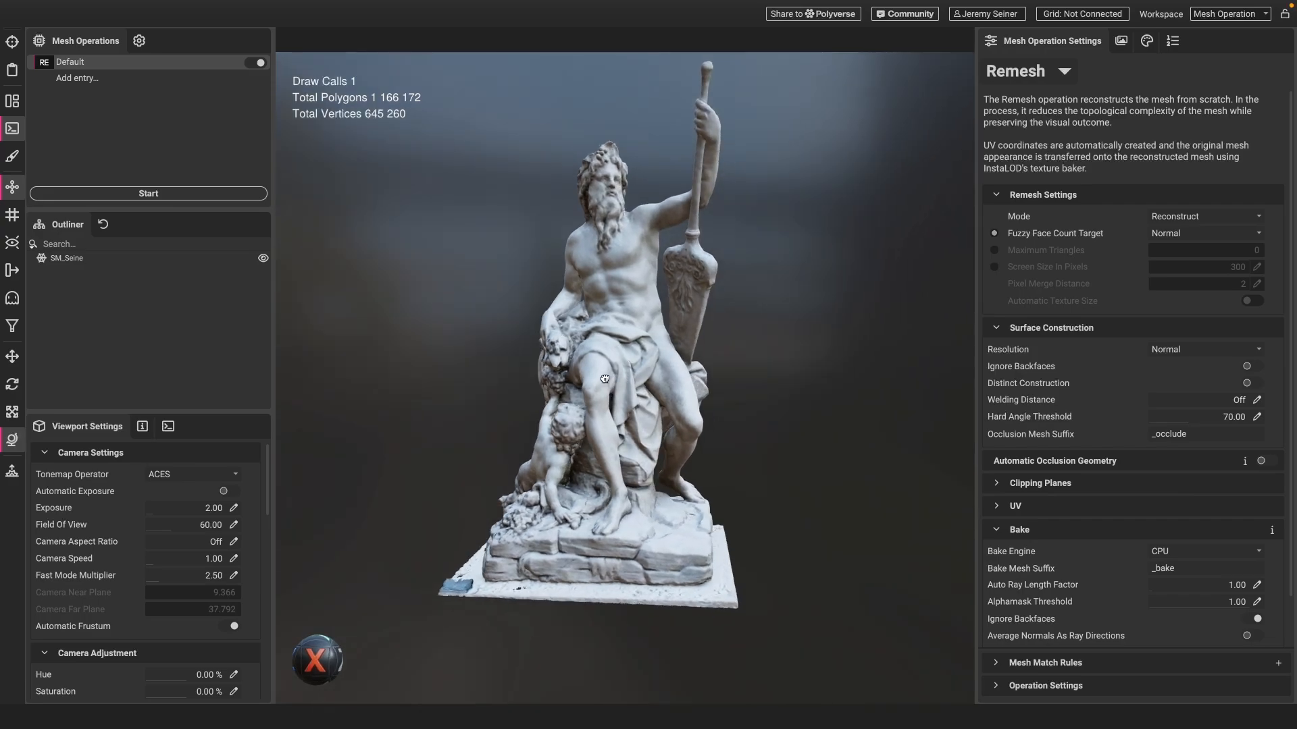
pyautogui.moveTo(612, 308); pyautogui.dragTo(614, 314)
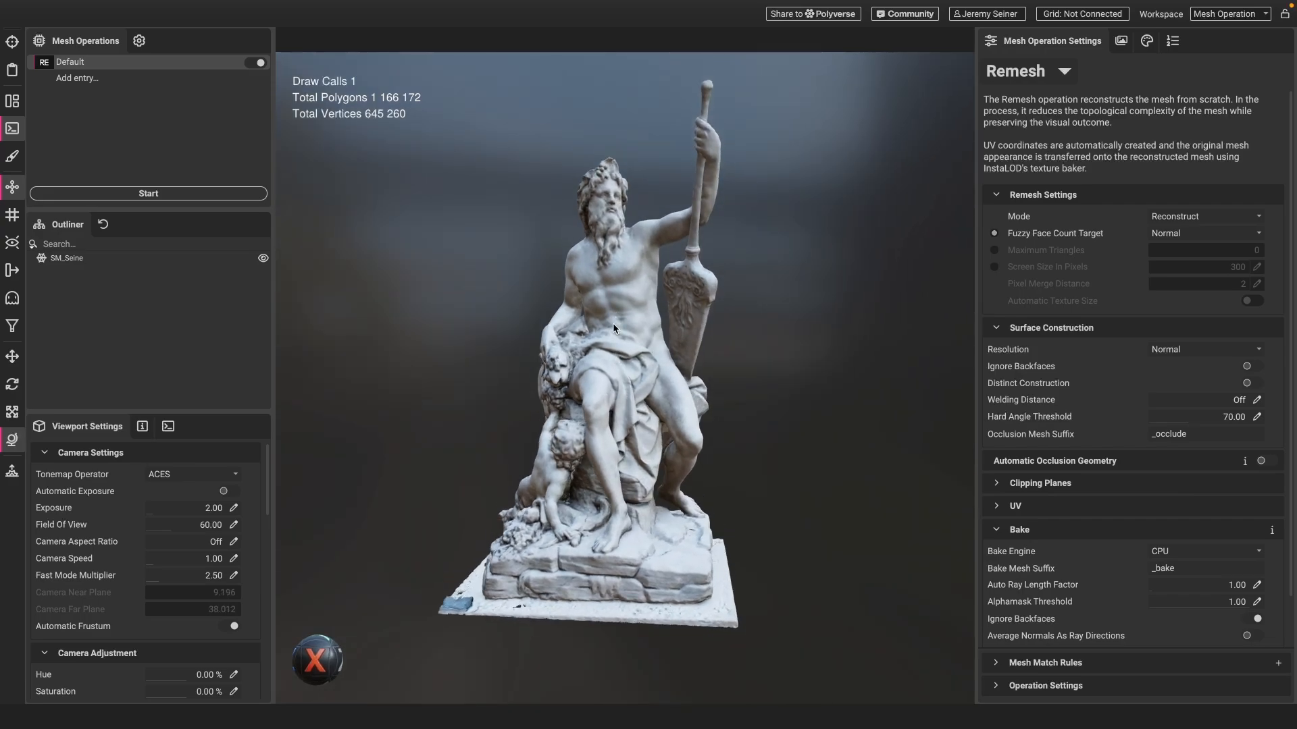
# - Examine the statue's torso and the carved relief on the oar blade up close
pyautogui.scroll(10, 631, 264)
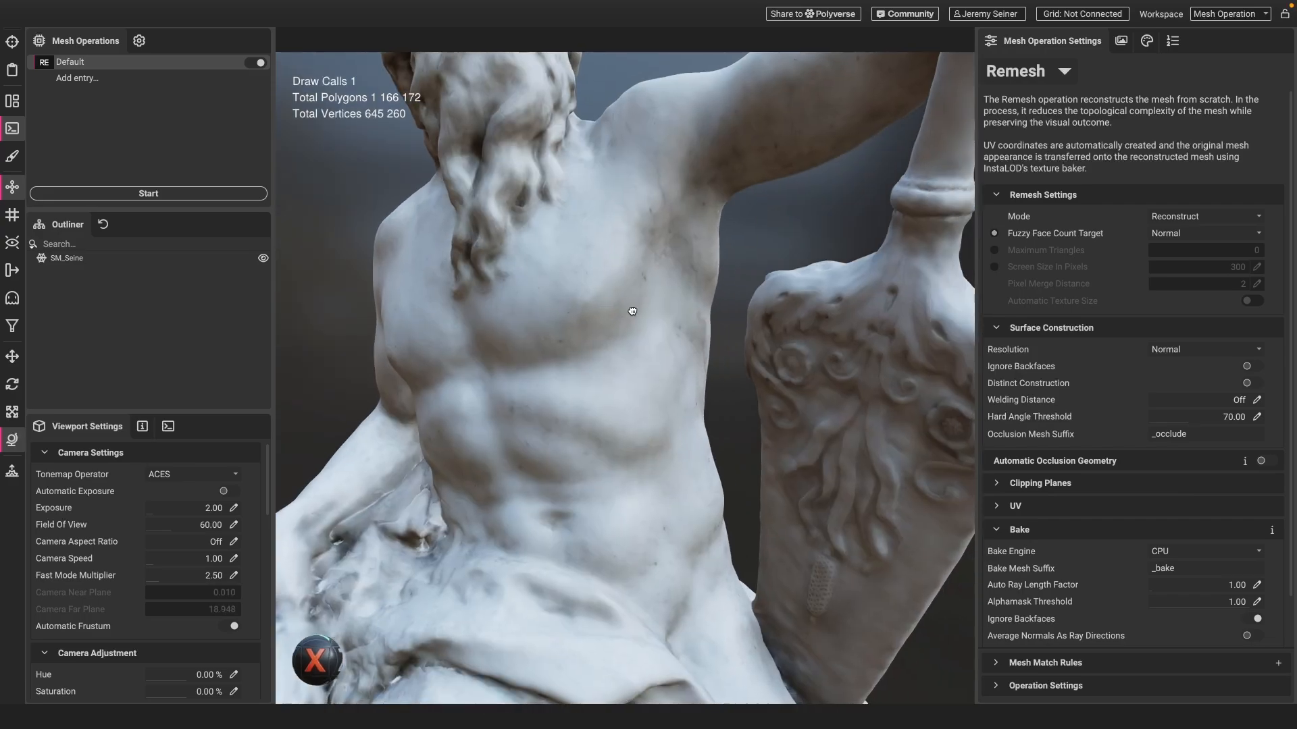
pyautogui.moveTo(632, 311); pyautogui.dragTo(731, 336)
pyautogui.scroll(-8, 703, 277)
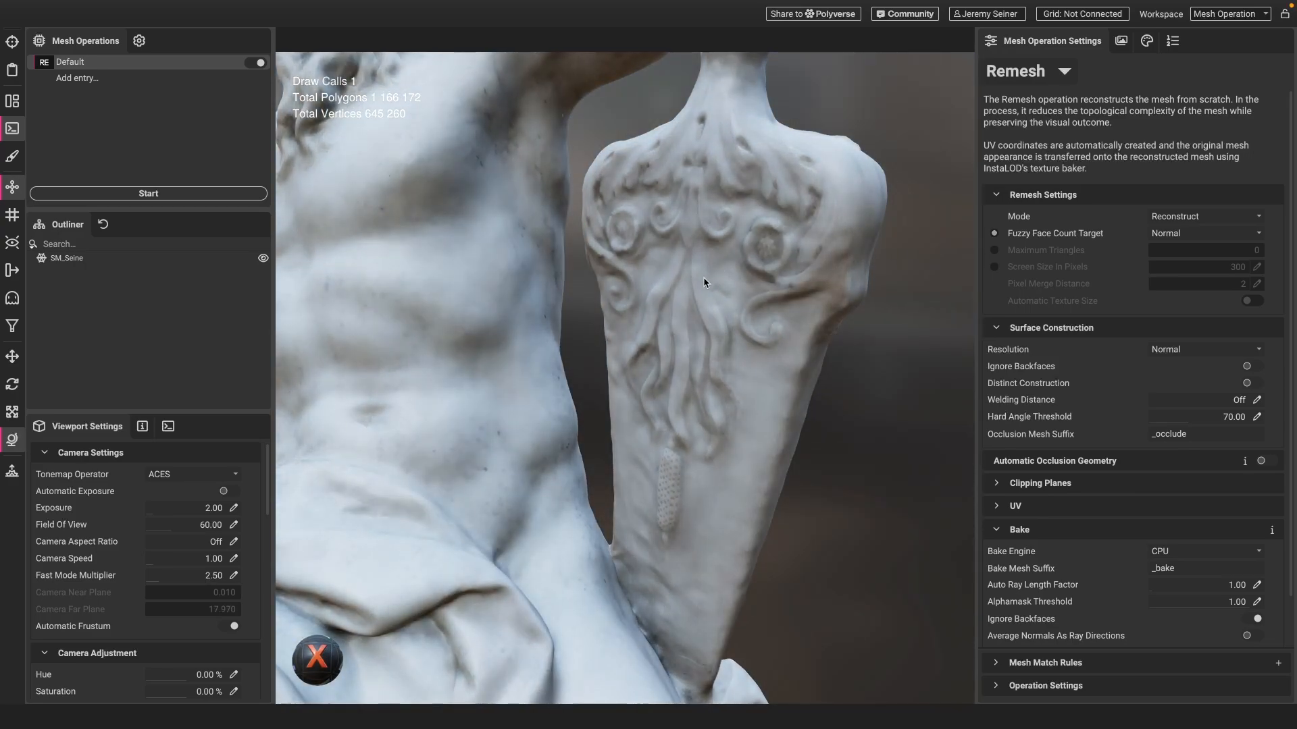
pyautogui.scroll(-8, 532, 247)
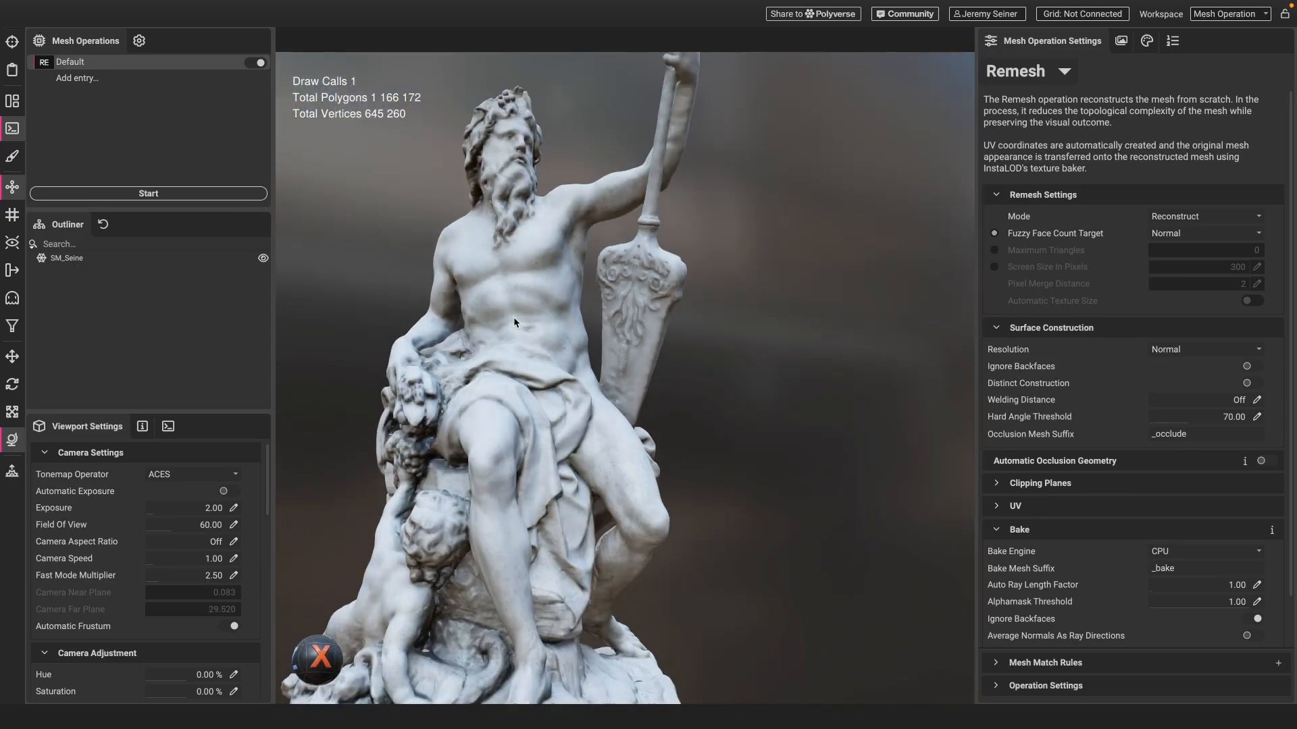
# - Show the selected statue's UV layout over its texture in an enlarged UV Viewer
pyautogui.click(12, 101)
pyautogui.click(579, 353)
pyautogui.scroll(3, 579, 353)
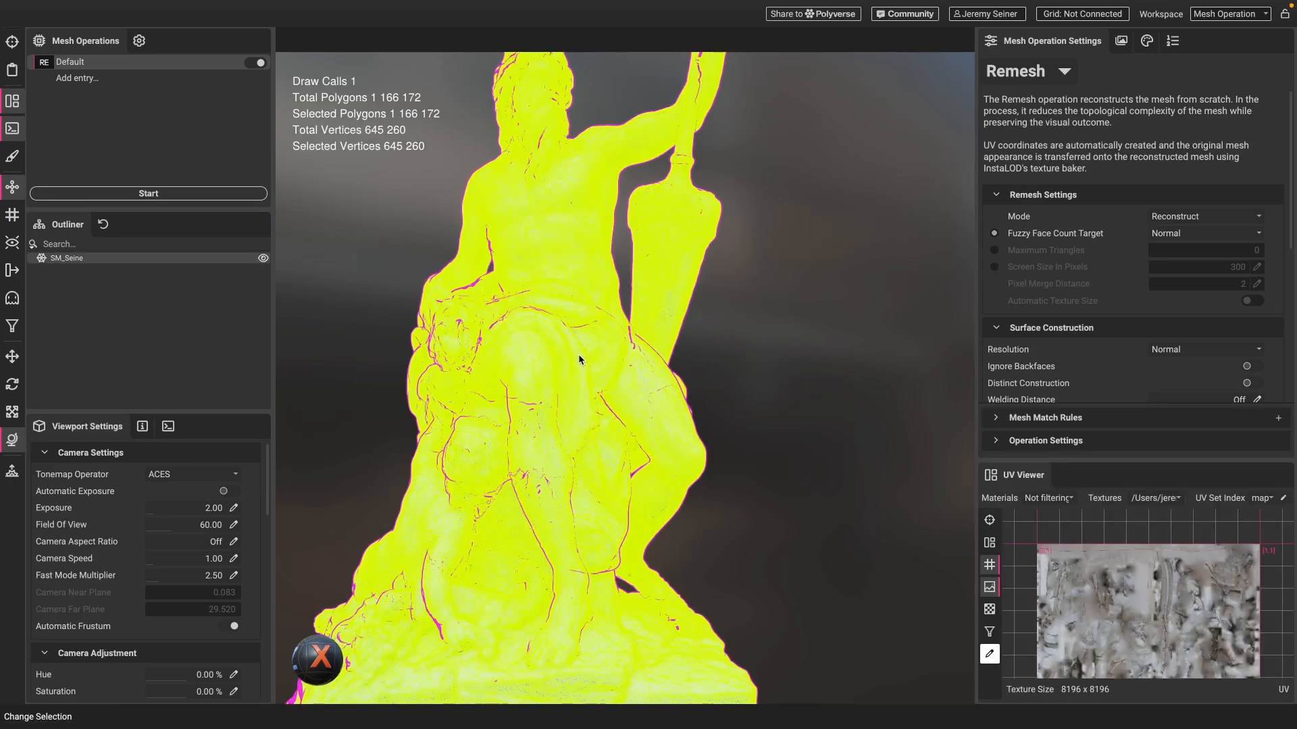
pyautogui.moveTo(1161, 459); pyautogui.dragTo(1155, 303)
pyautogui.click(989, 385)
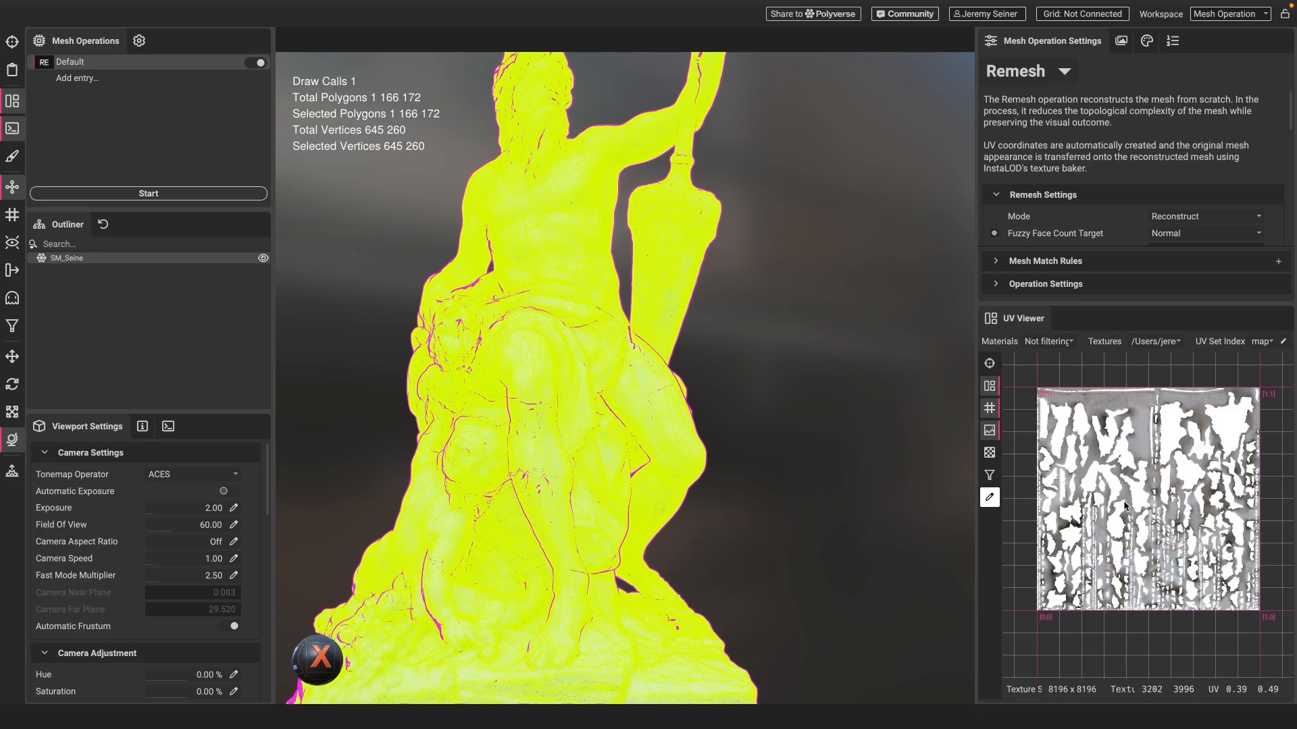
# - Examine the statue's UV islands up close for their size, fragmentation and density
pyautogui.scroll(2, 1080, 529)
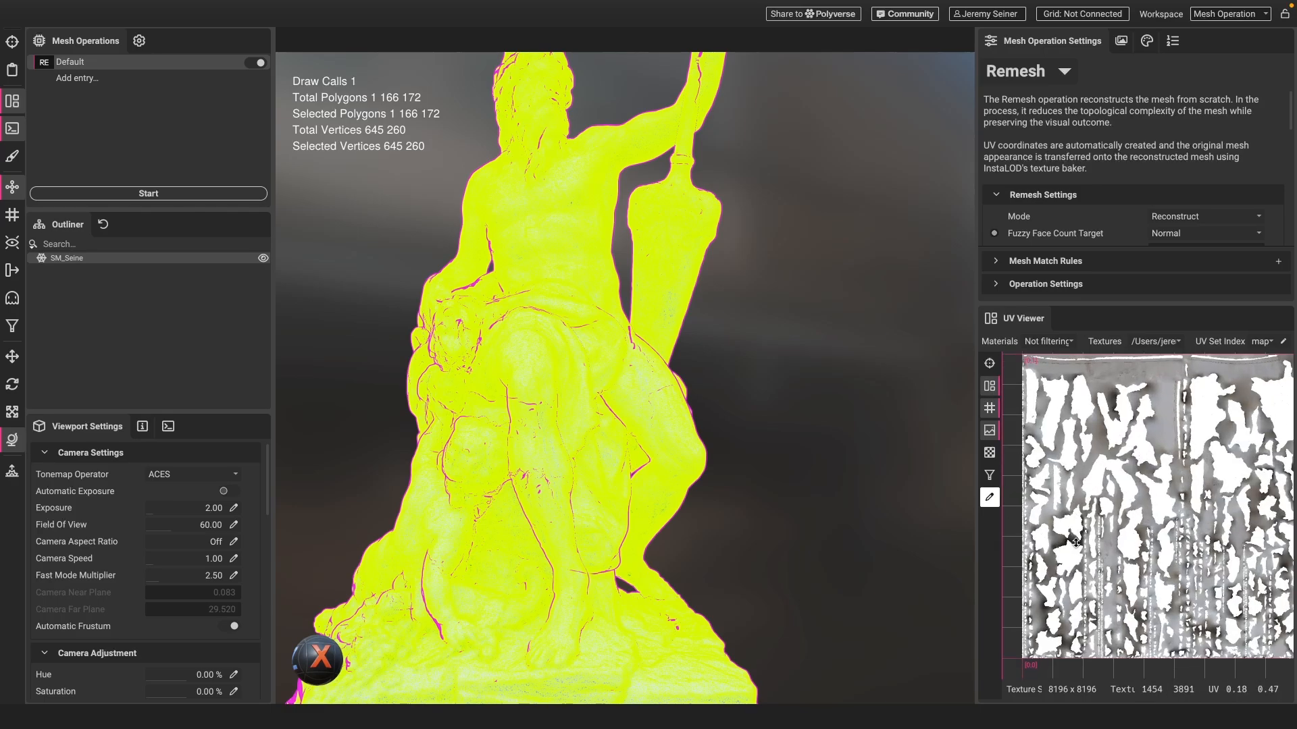
pyautogui.scroll(2, 1077, 554)
pyautogui.moveTo(1078, 583); pyautogui.dragTo(1074, 547, button='middle')
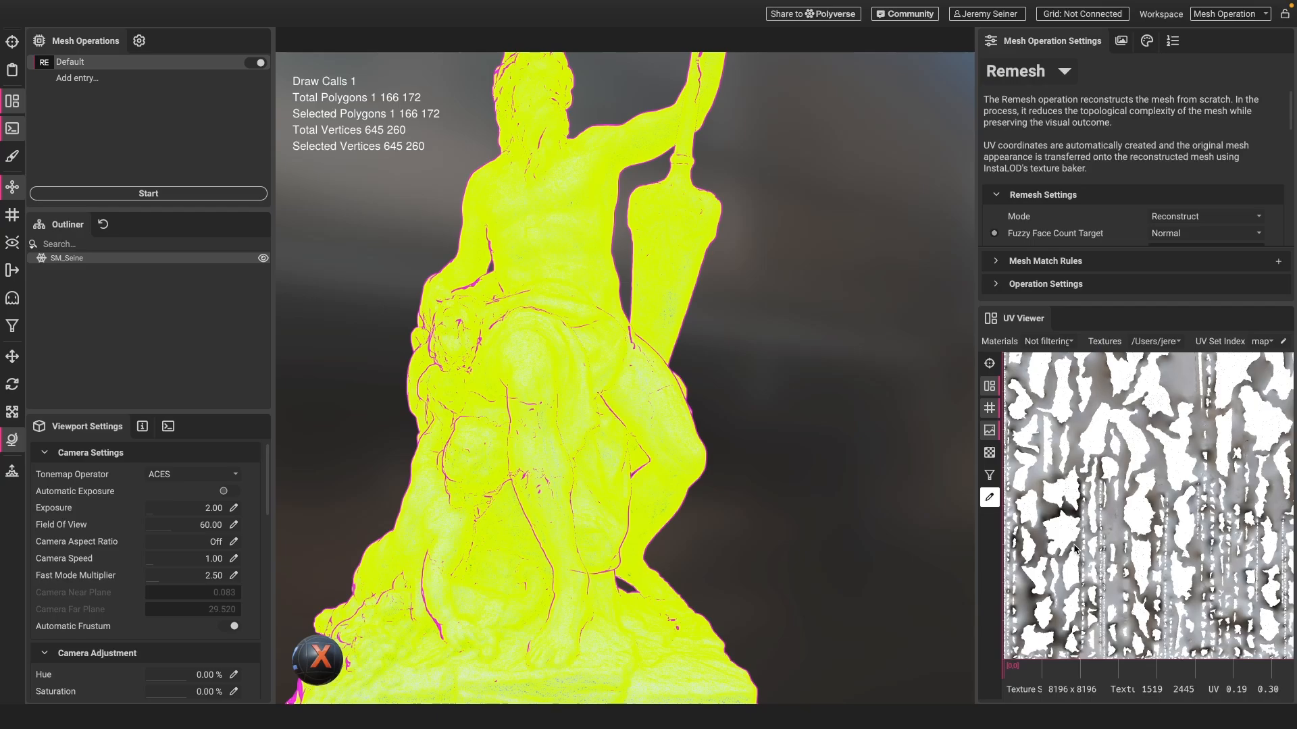
pyautogui.moveTo(1083, 496); pyautogui.dragTo(1081, 586, button='right')
pyautogui.moveTo(1080, 587); pyautogui.dragTo(1063, 498, button='middle')
pyautogui.scroll(2, 1079, 493)
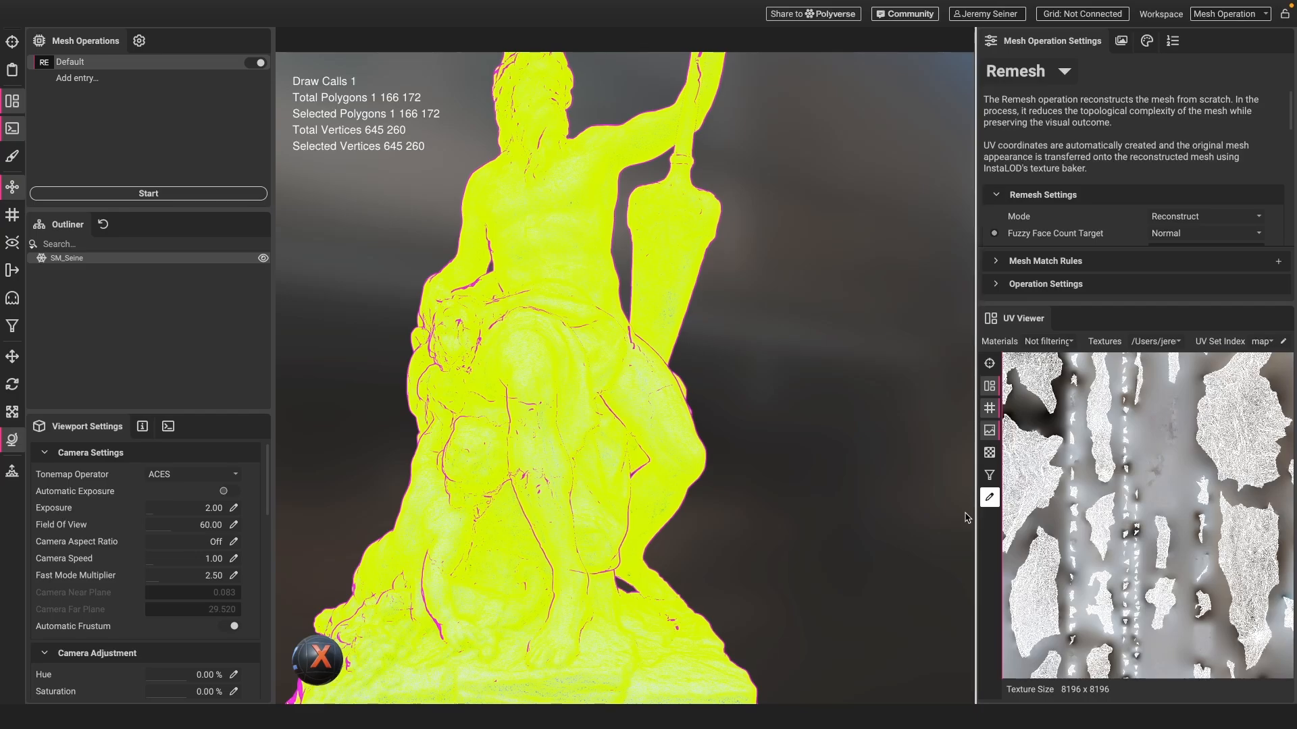
# - Widen the UV Viewer and examine the island distribution across the whole texture
pyautogui.moveTo(975, 518); pyautogui.dragTo(876, 518)
pyautogui.moveTo(1115, 594); pyautogui.dragTo(1119, 498, button='right')
pyautogui.moveTo(1175, 467); pyautogui.dragTo(1090, 528, button='middle')
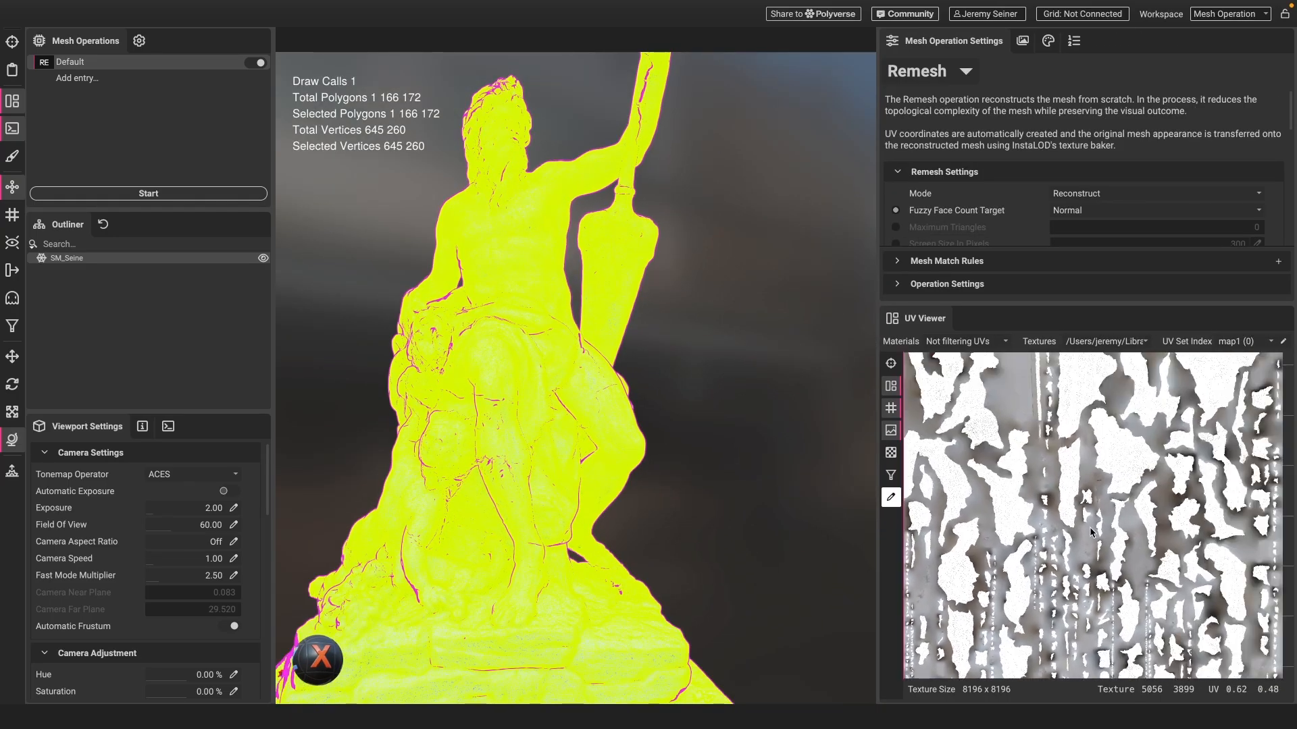
pyautogui.moveTo(1129, 532); pyautogui.dragTo(1139, 508, button='right')
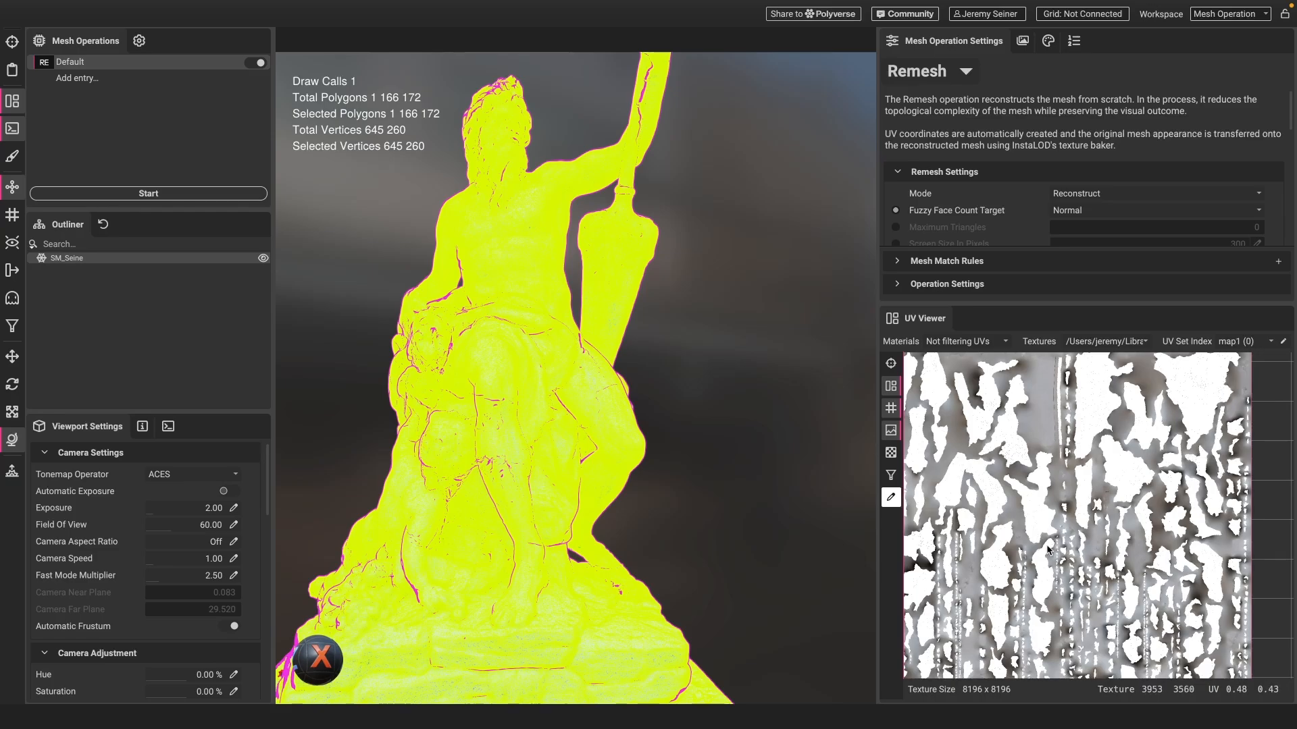
pyautogui.moveTo(1053, 554); pyautogui.dragTo(1011, 540, button='right')
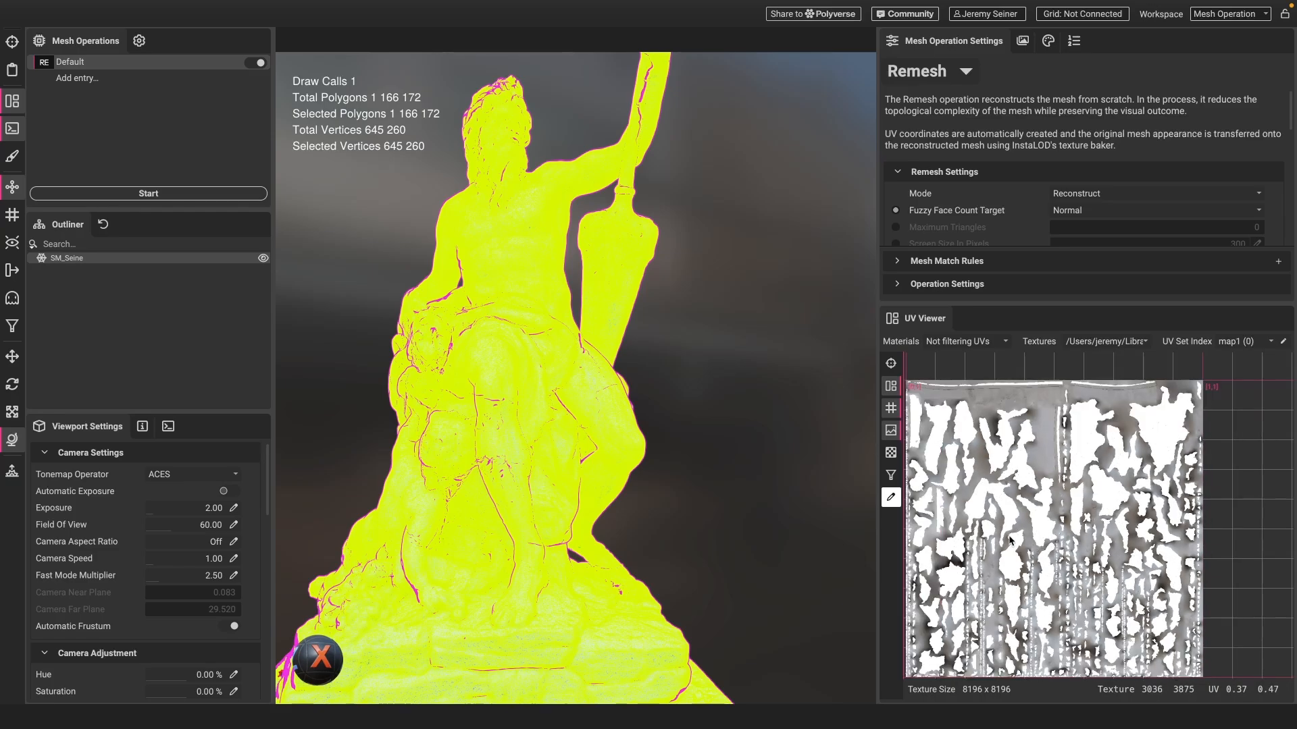
# - Compare the texture with and without the UV overlay, and frame the full layout to check the texture size
pyautogui.click(891, 388)
pyautogui.click(891, 388)
pyautogui.press('f')
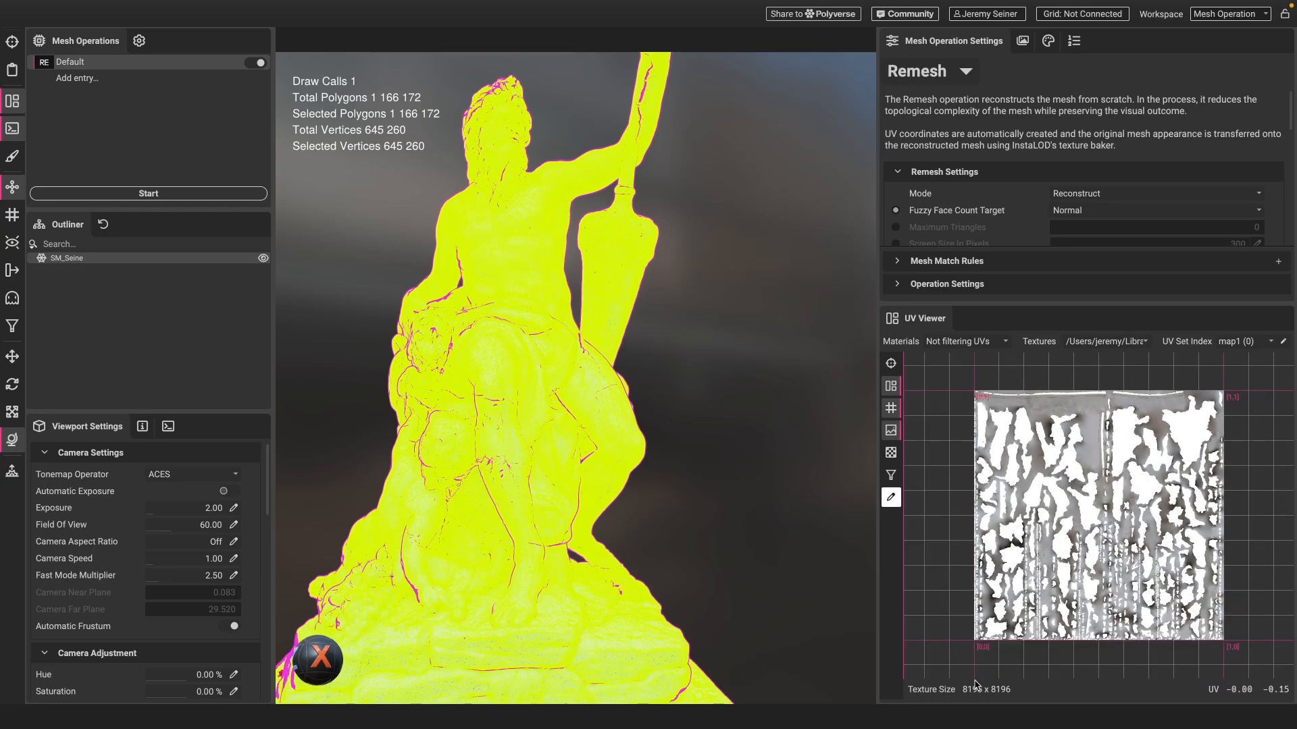
pyautogui.scroll(3, 1053, 577)
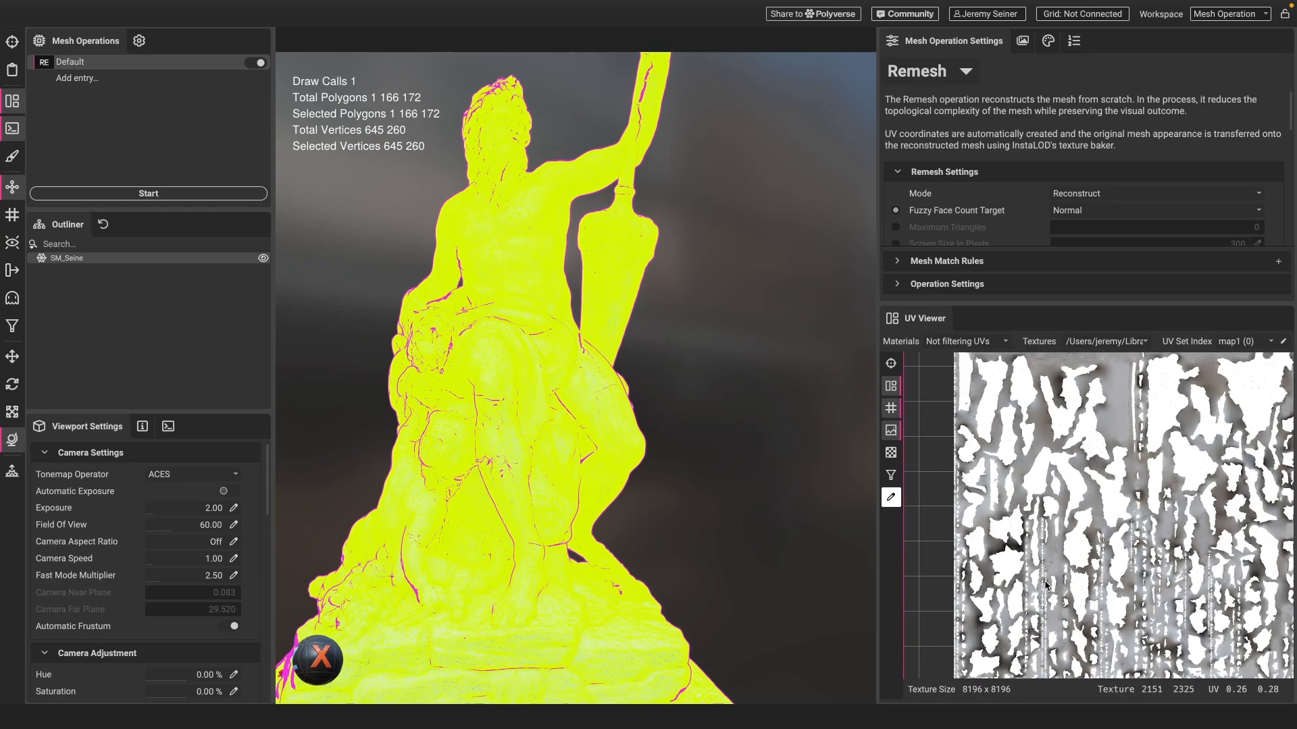
pyautogui.press('f')
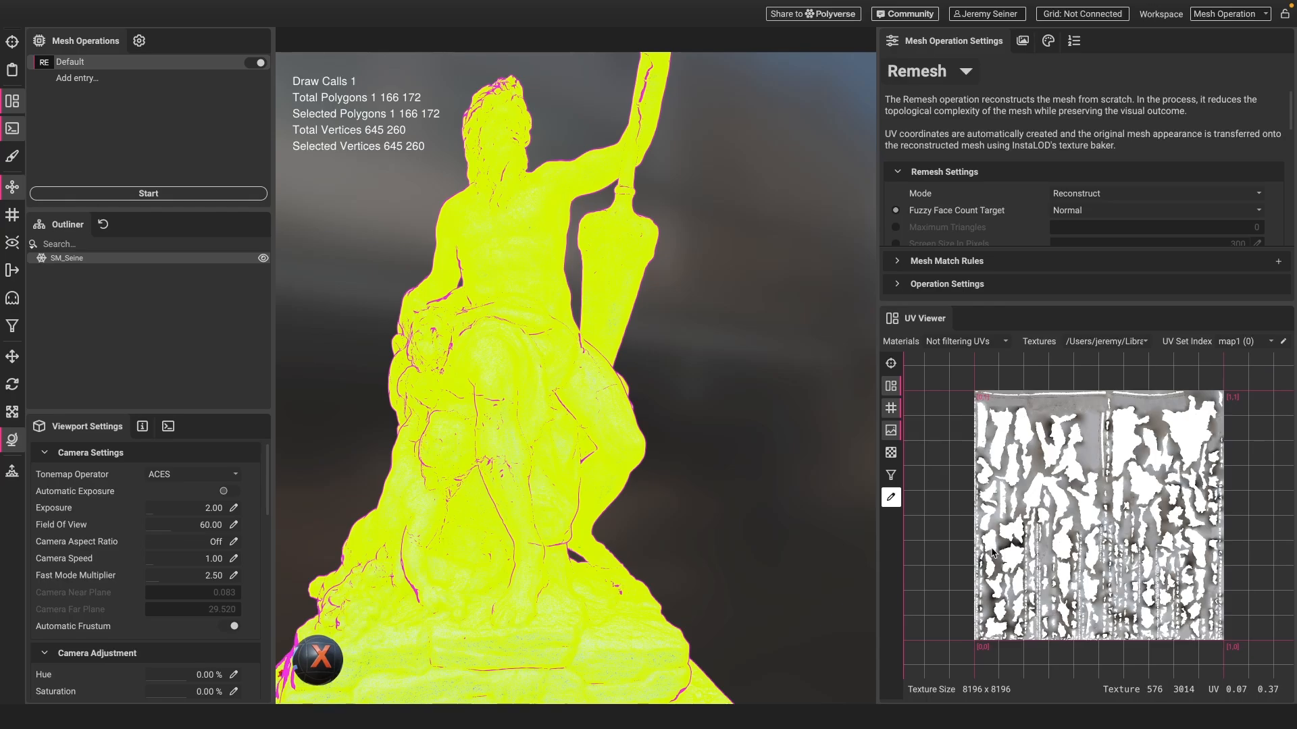
# - Deselect the statue, narrow the side area slightly and close the UV Viewer to return to the full Remesh settings
pyautogui.click(789, 482)
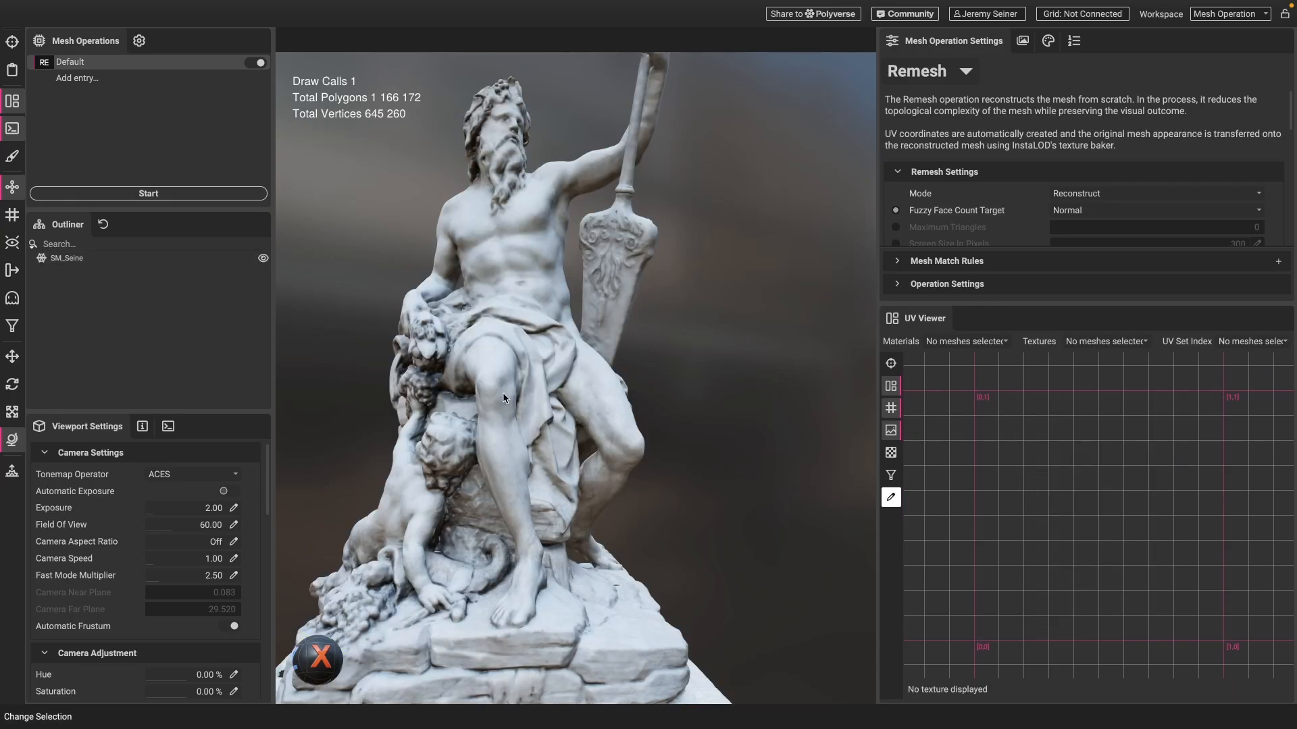
pyautogui.moveTo(503, 398); pyautogui.dragTo(578, 350)
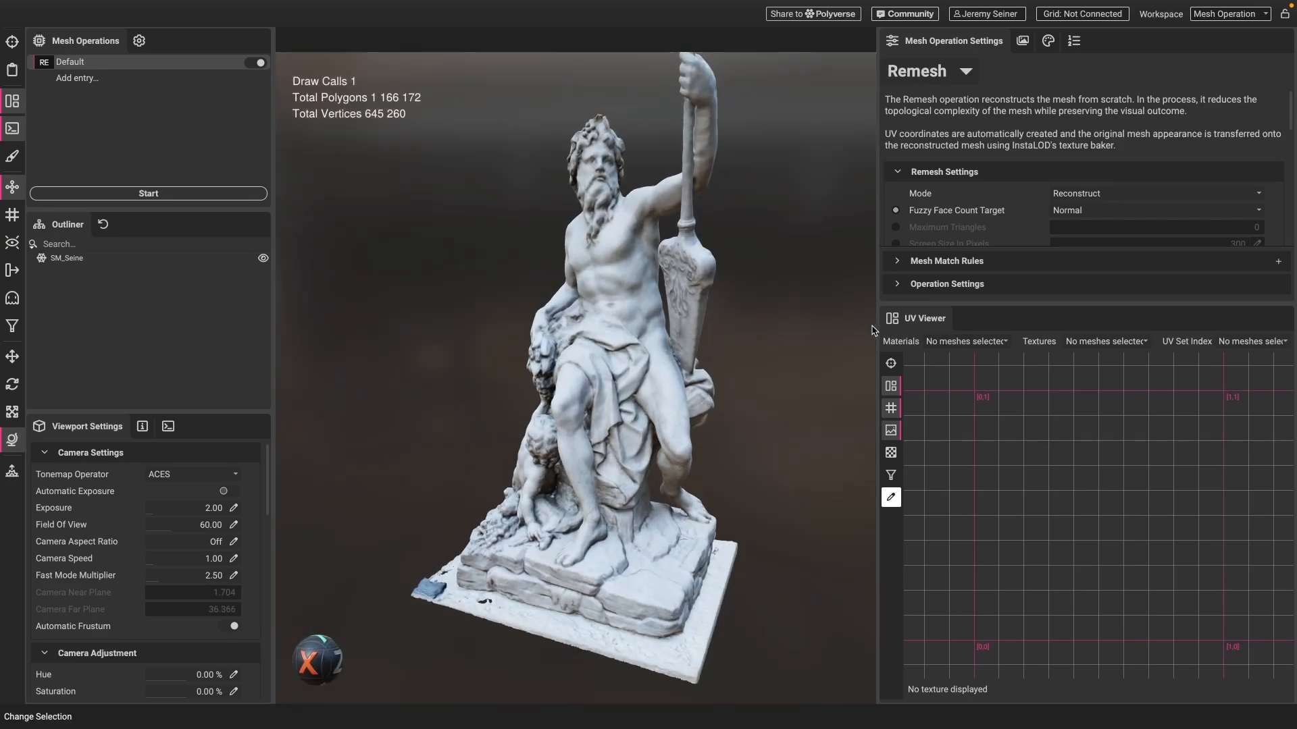
pyautogui.moveTo(876, 329); pyautogui.dragTo(908, 329)
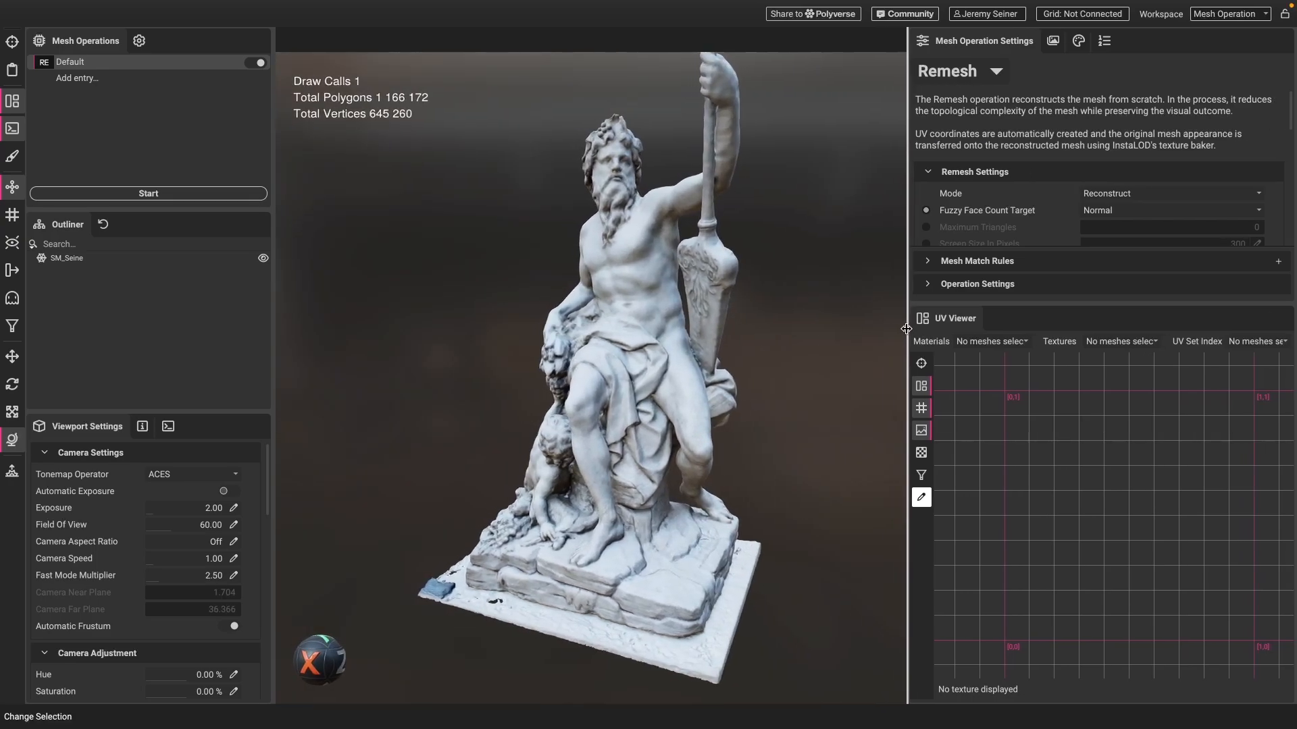
pyautogui.click(1282, 319)
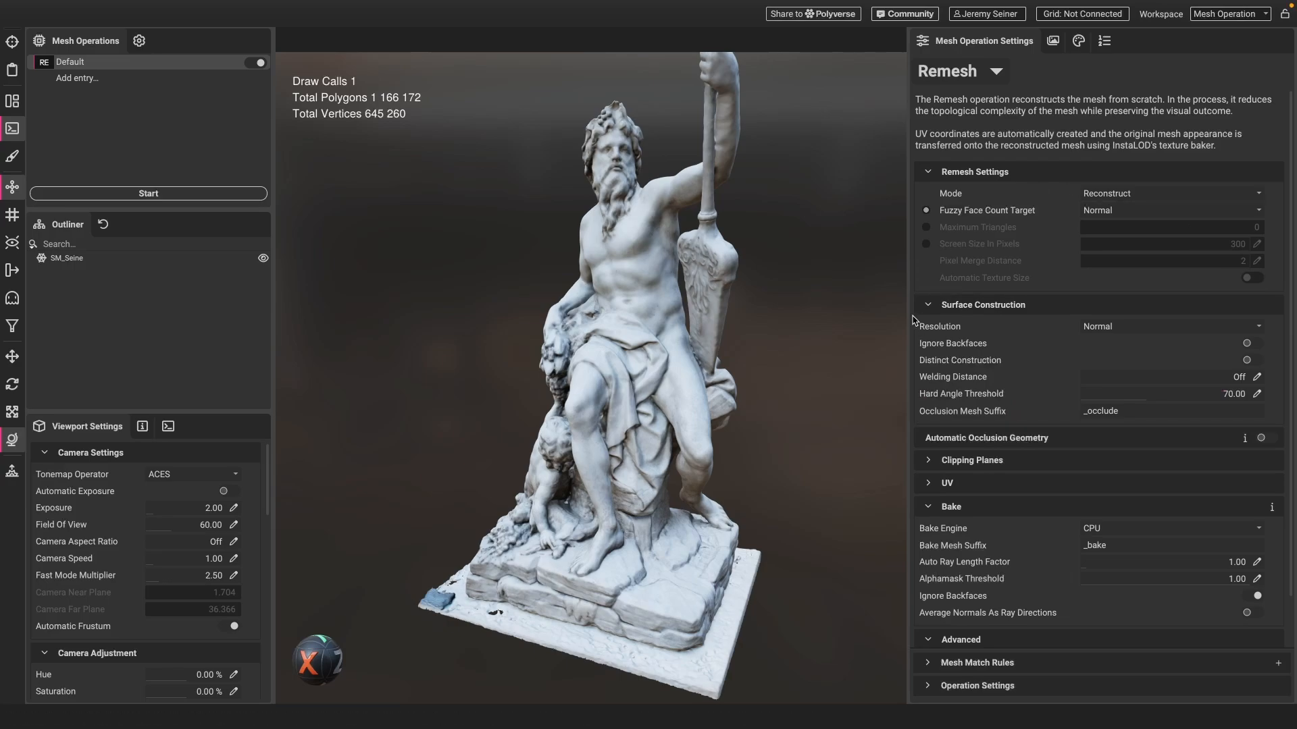
# - Widen the viewport slightly and examine the statue's front and the open underside of its base
pyautogui.moveTo(909, 318); pyautogui.dragTo(939, 319)
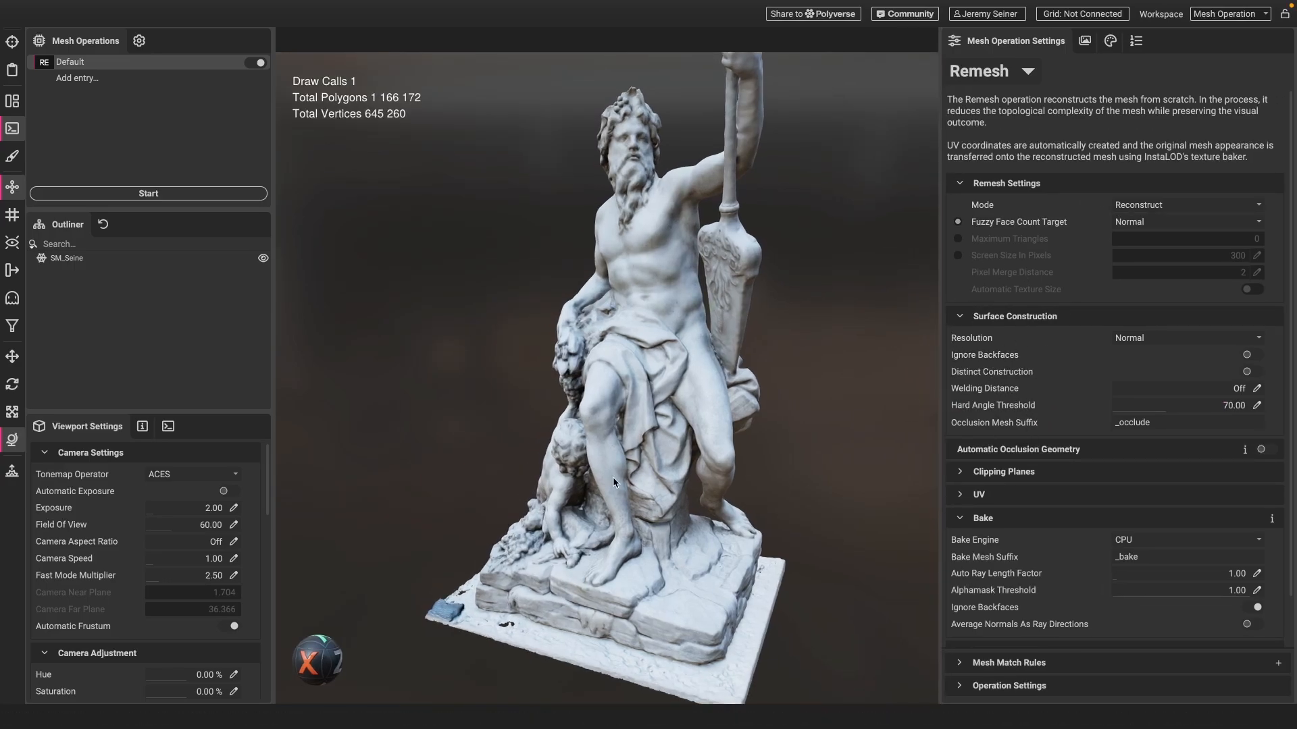
pyautogui.scroll(-5, 599, 423)
pyautogui.moveTo(598, 423); pyautogui.dragTo(641, 408)
pyautogui.moveTo(592, 423); pyautogui.dragTo(611, 419, button='middle')
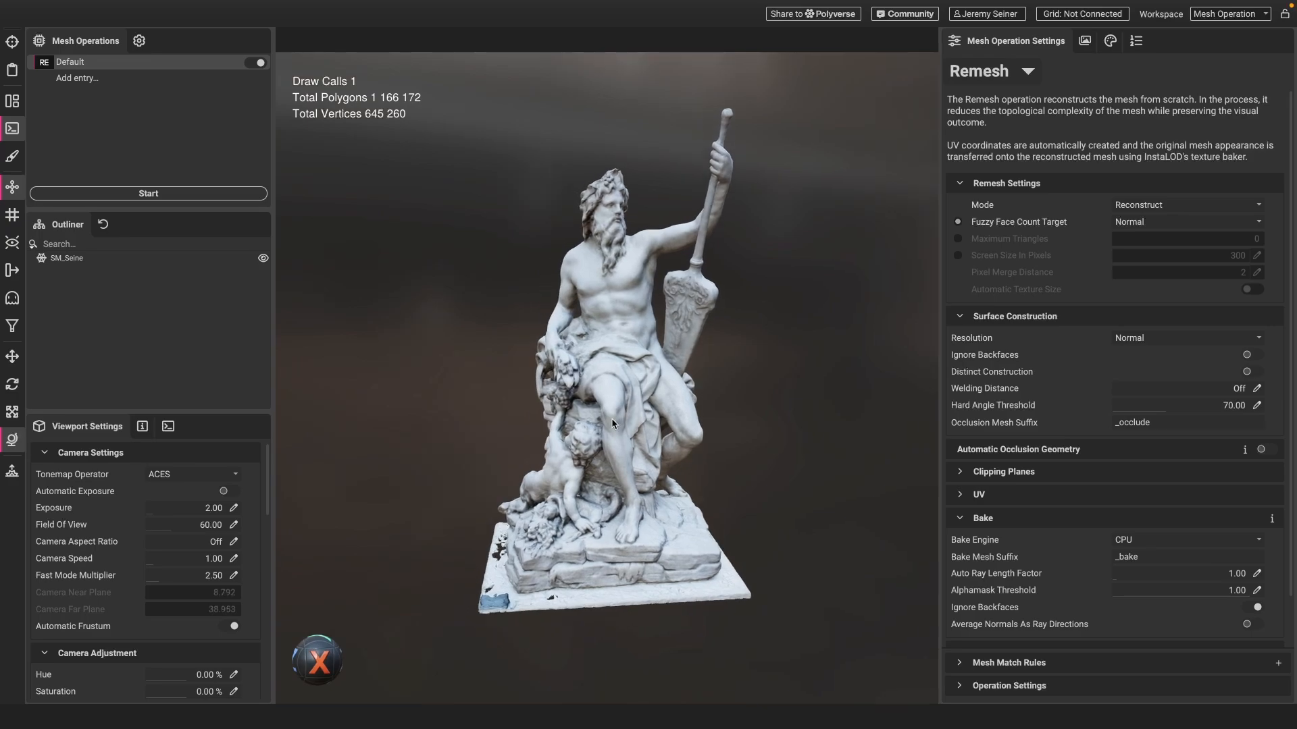
pyautogui.moveTo(587, 483); pyautogui.dragTo(614, 458)
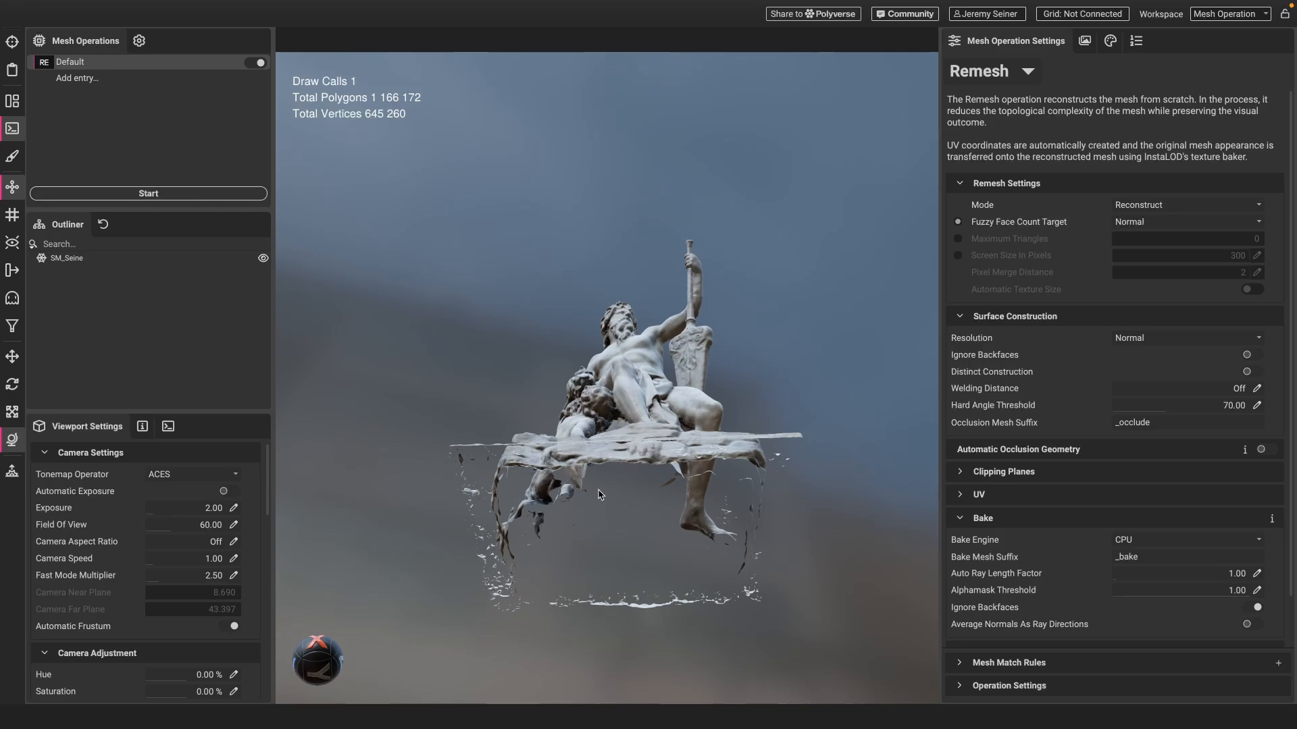
pyautogui.scroll(-2, 624, 367)
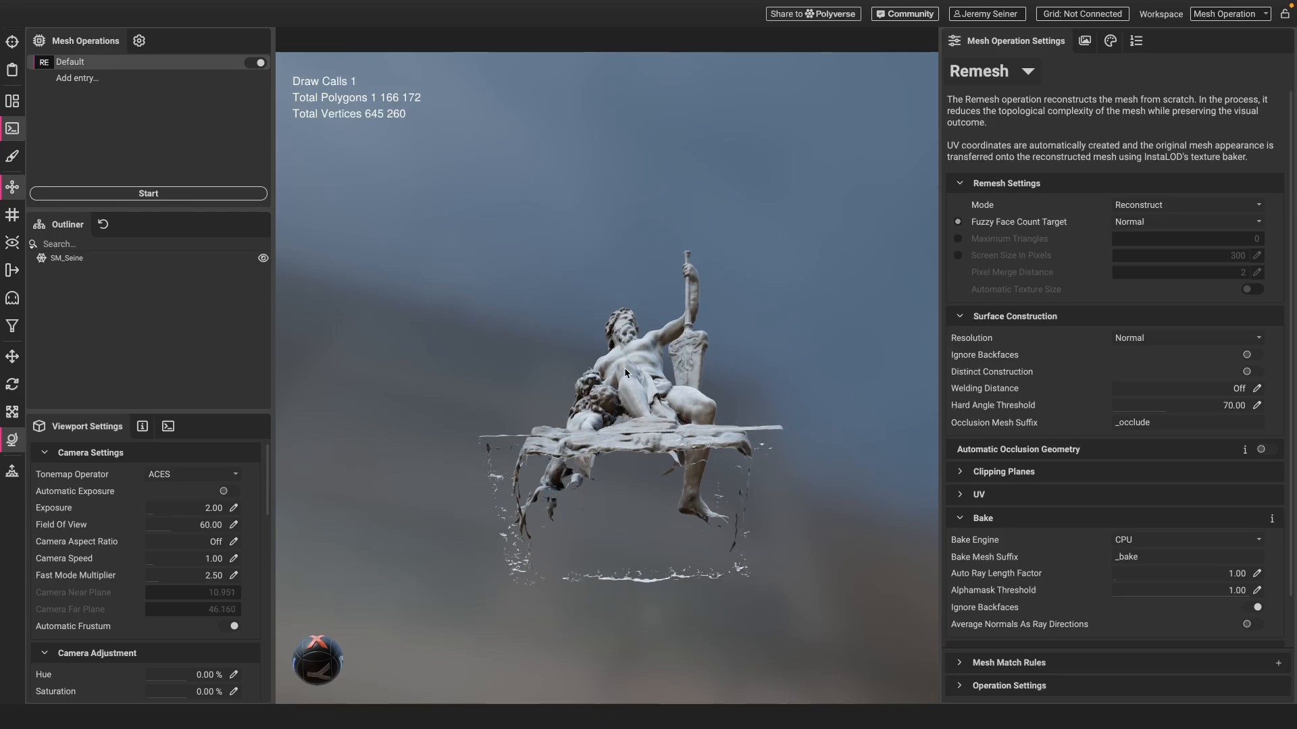
# - Return to the statue's front and enable Ignore Backfaces for the remesh surface construction
pyautogui.moveTo(624, 367); pyautogui.dragTo(628, 412)
pyautogui.moveTo(628, 385); pyautogui.dragTo(629, 407, button='middle')
pyautogui.moveTo(629, 398); pyautogui.dragTo(635, 413)
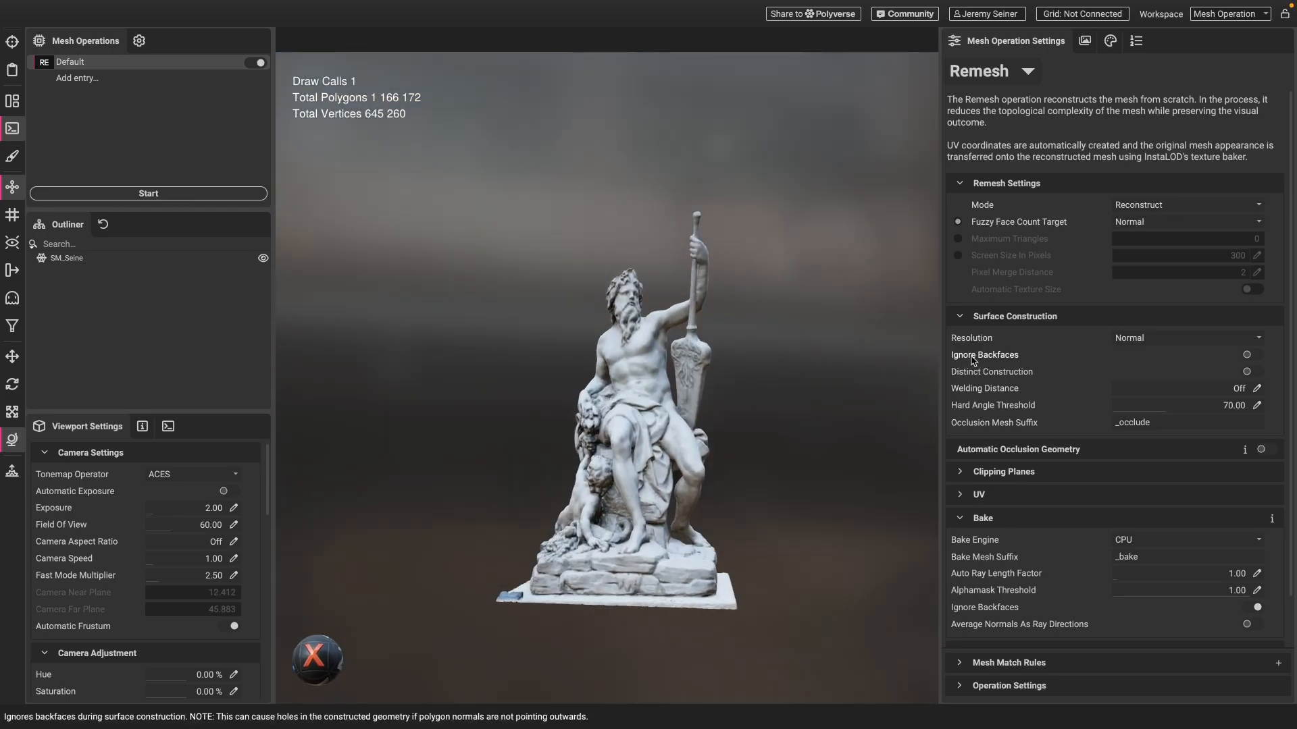
pyautogui.click(1017, 358)
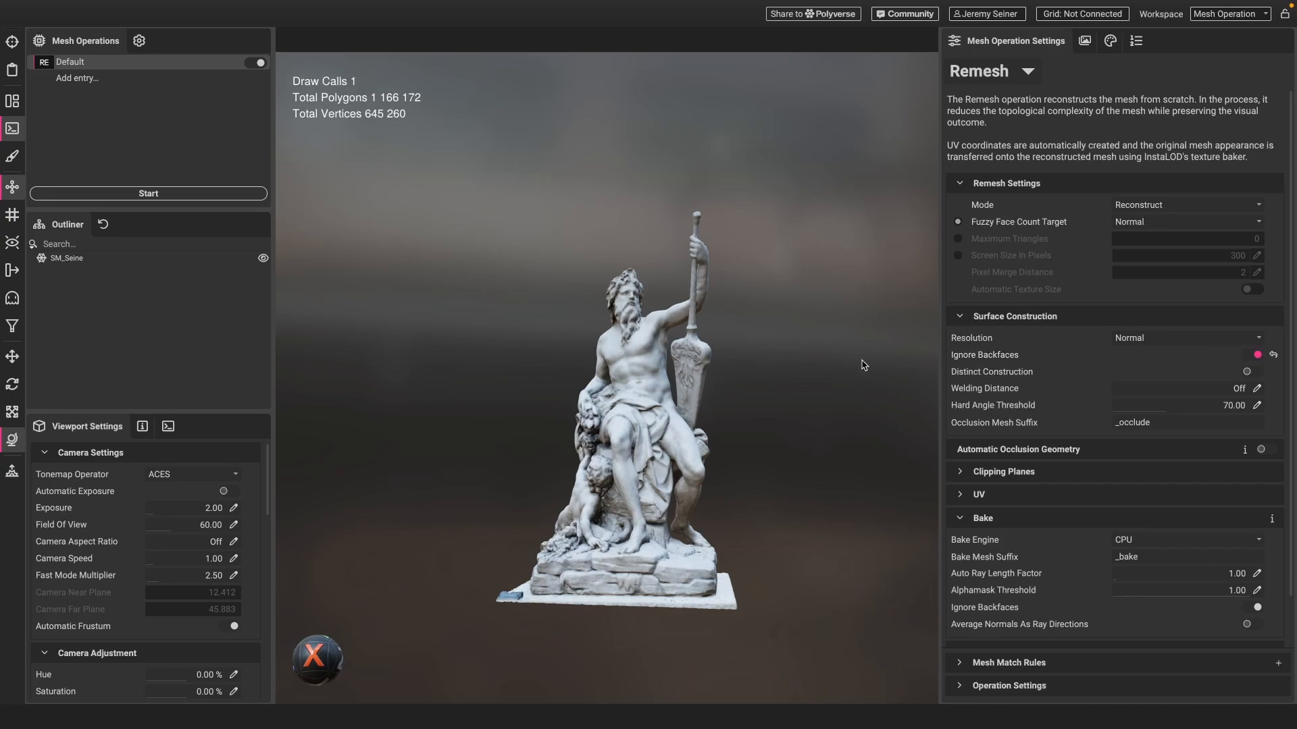
# - Examine the ragged lower edge and hollow interior of the statue's base up close, including its wireframe
pyautogui.scroll(10, 603, 583)
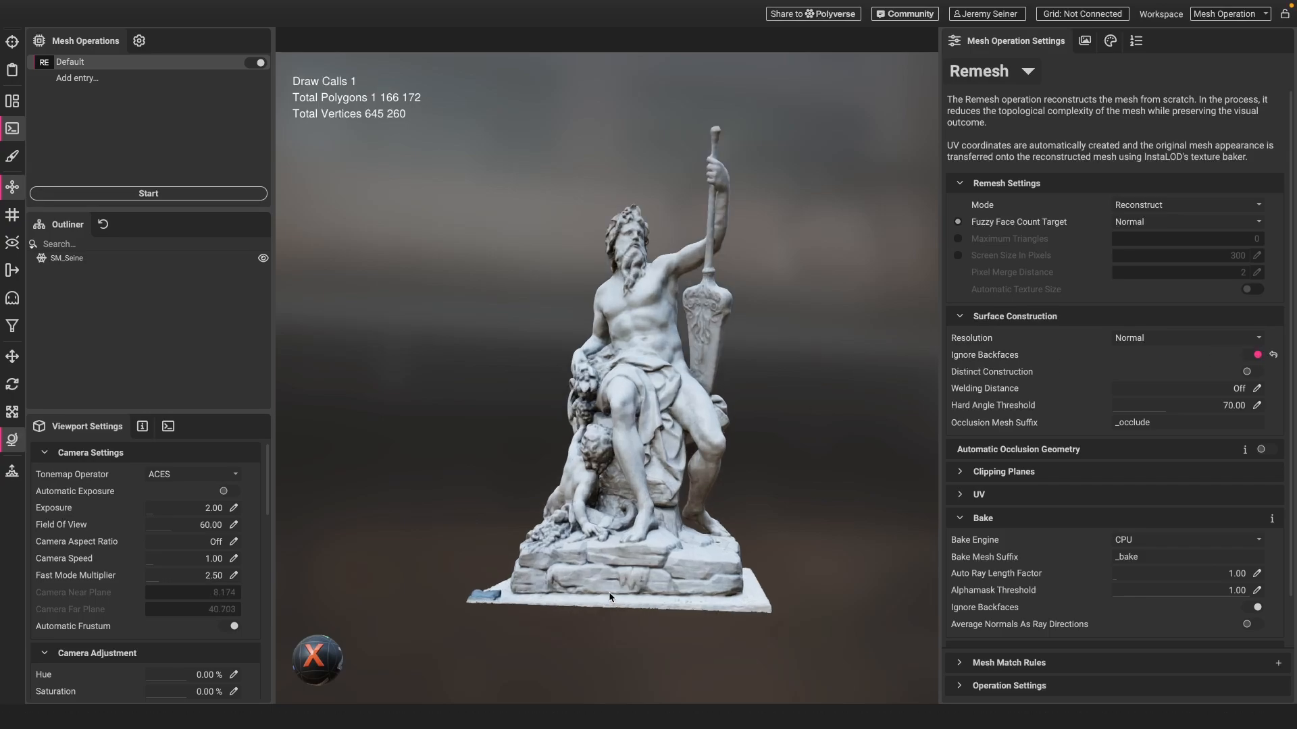
pyautogui.scroll(-3, 583, 581)
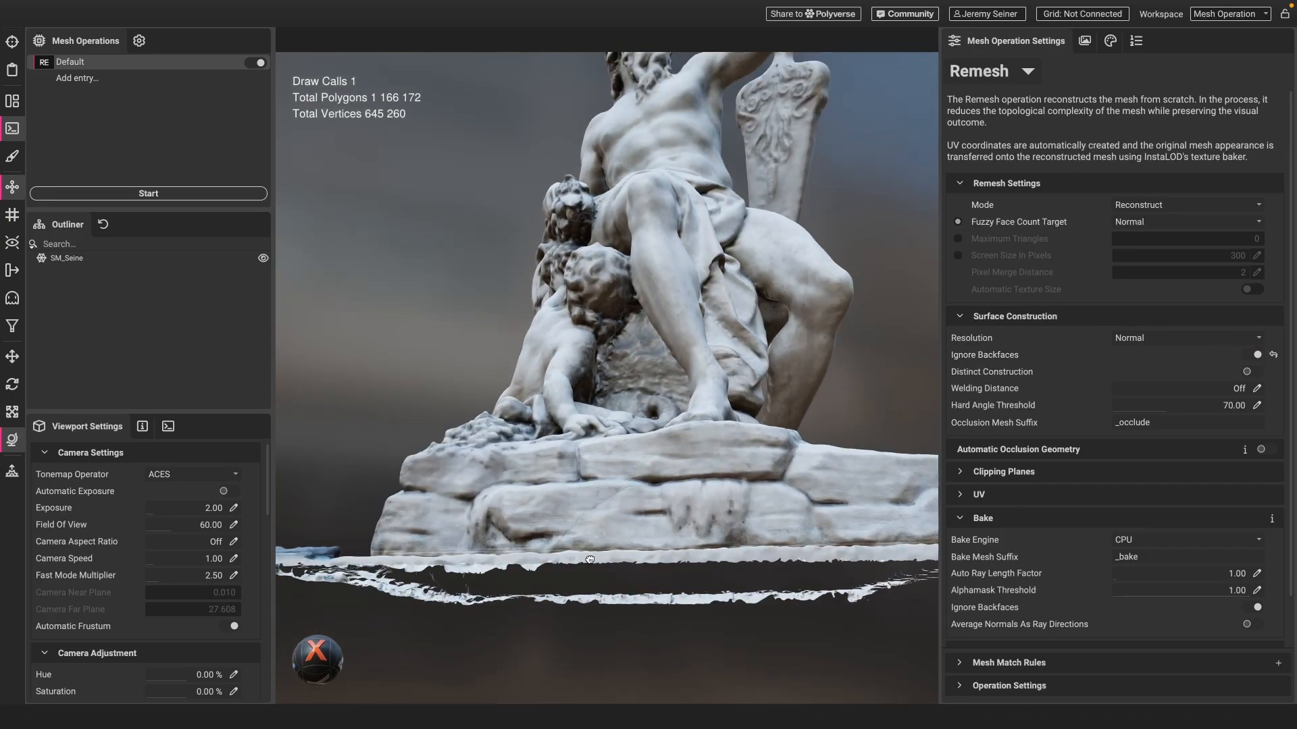
pyautogui.scroll(4, 590, 563)
pyautogui.click(604, 558)
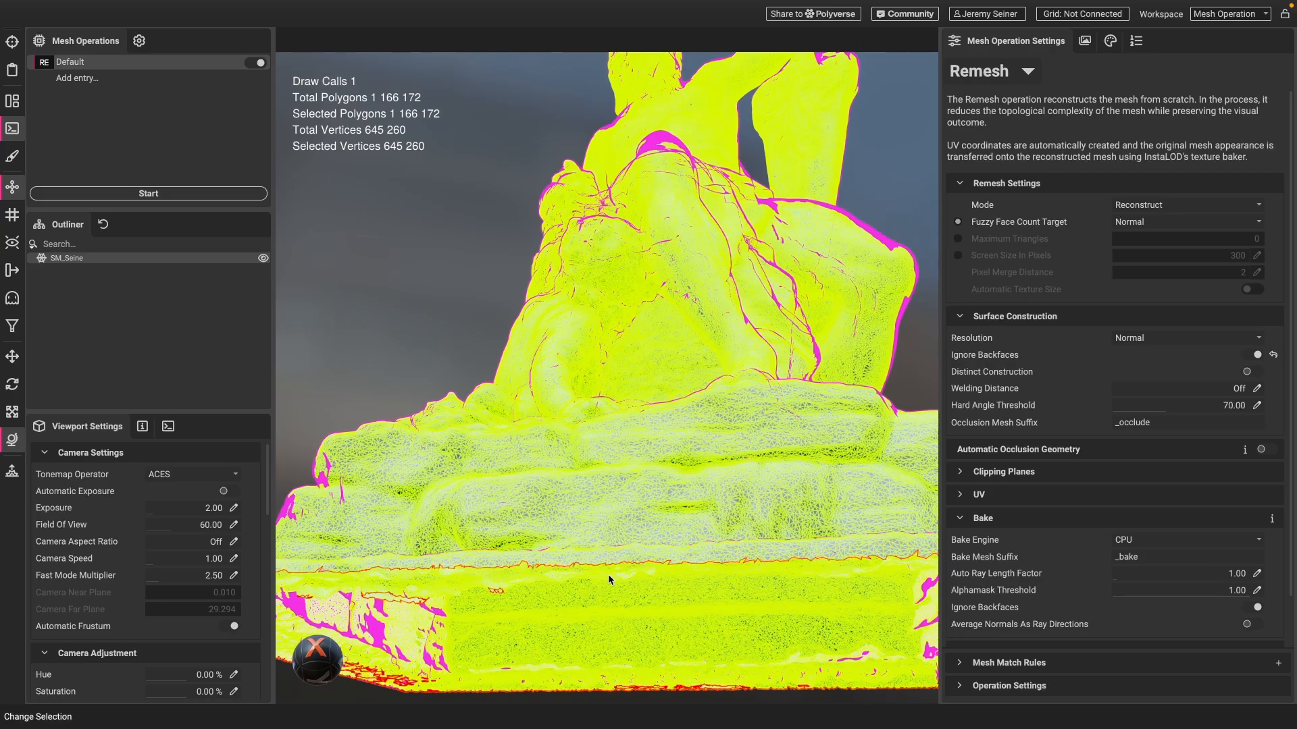
pyautogui.click(438, 366)
pyautogui.moveTo(510, 512); pyautogui.dragTo(504, 490)
pyautogui.moveTo(539, 531); pyautogui.dragTo(551, 460)
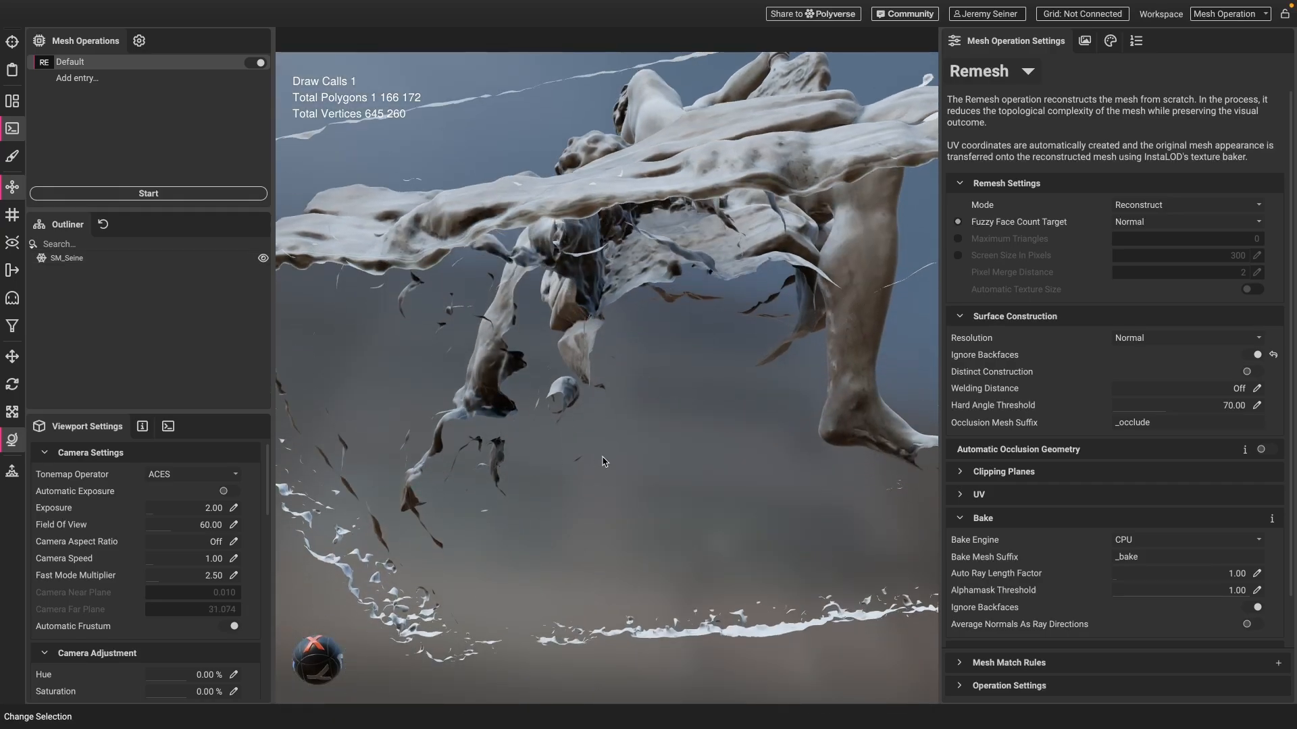
pyautogui.scroll(-10, 646, 474)
pyautogui.moveTo(649, 451); pyautogui.dragTo(650, 478)
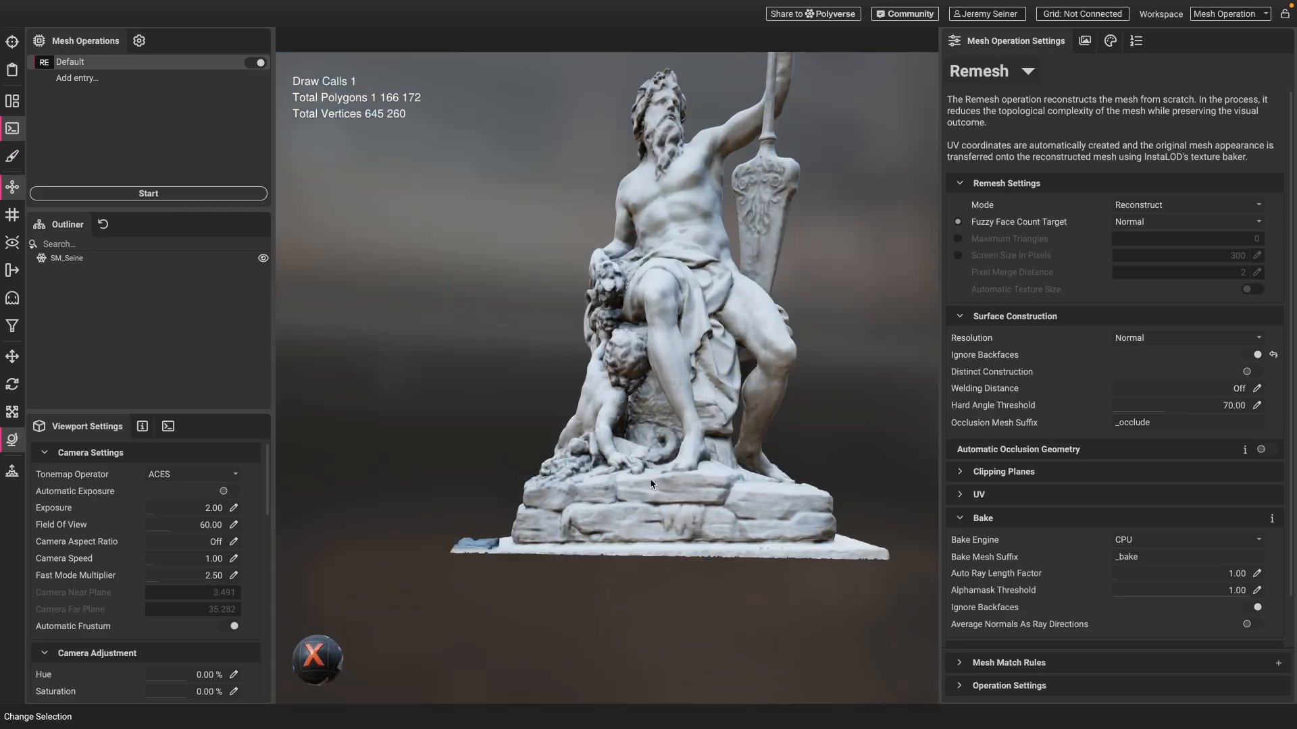
# - Frame the whole statue and run the Remesh operation on it
pyautogui.moveTo(650, 478); pyautogui.dragTo(638, 531, button='middle')
pyautogui.scroll(-2, 642, 486)
pyautogui.moveTo(653, 468); pyautogui.dragTo(620, 480)
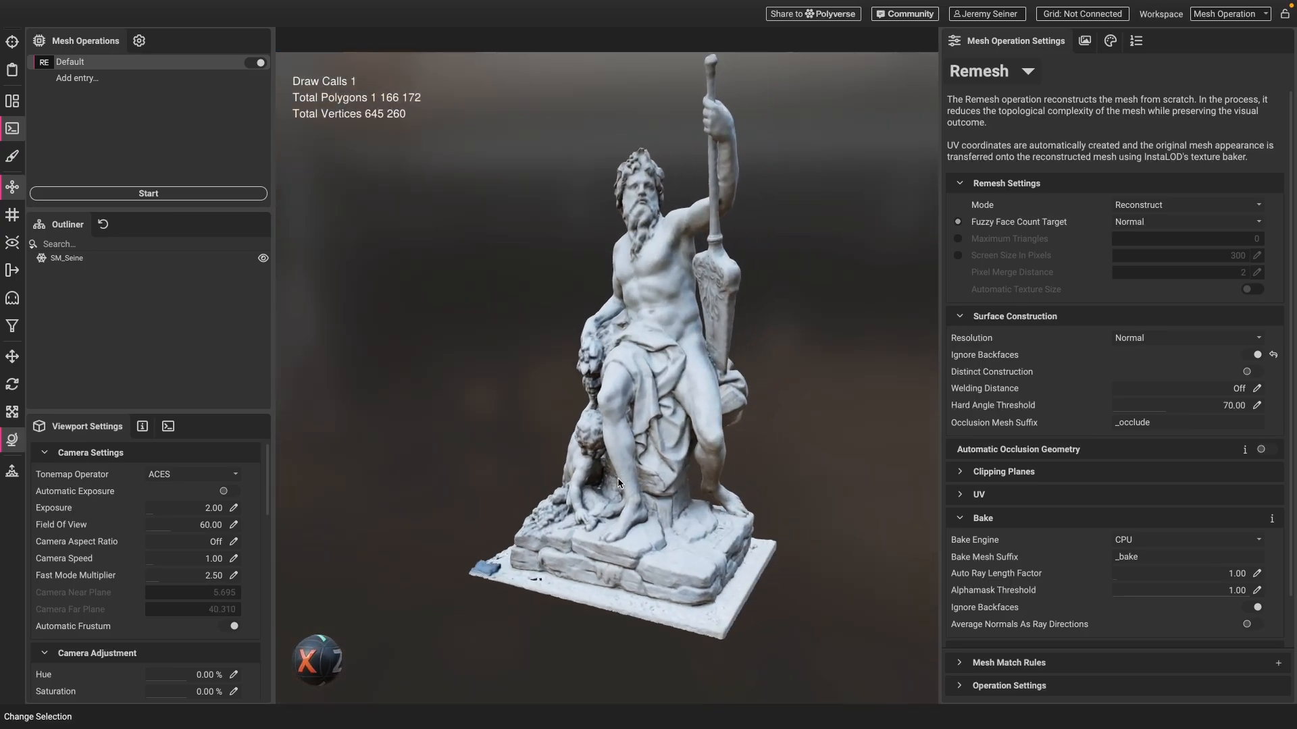
pyautogui.click(160, 196)
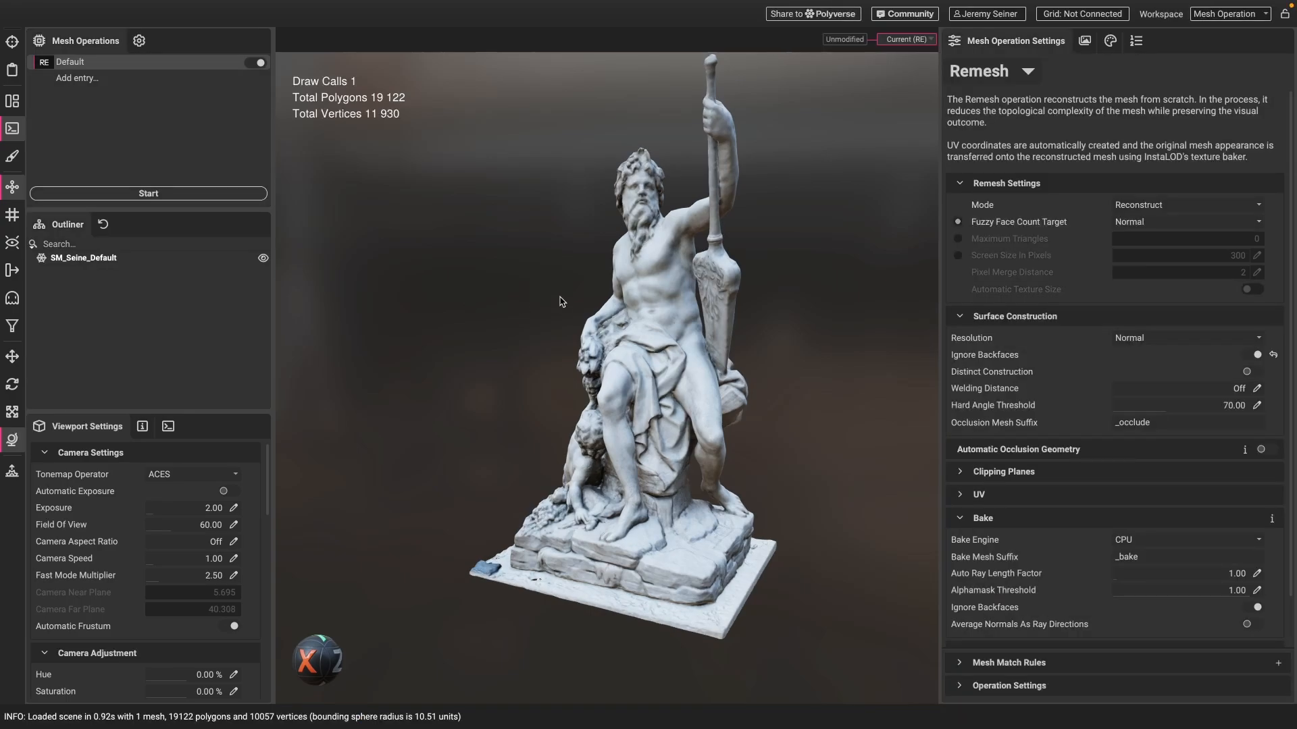
# - Select the remeshed statue and examine its triangle wireframe around the head and upper body
pyautogui.moveTo(559, 301); pyautogui.dragTo(559, 318)
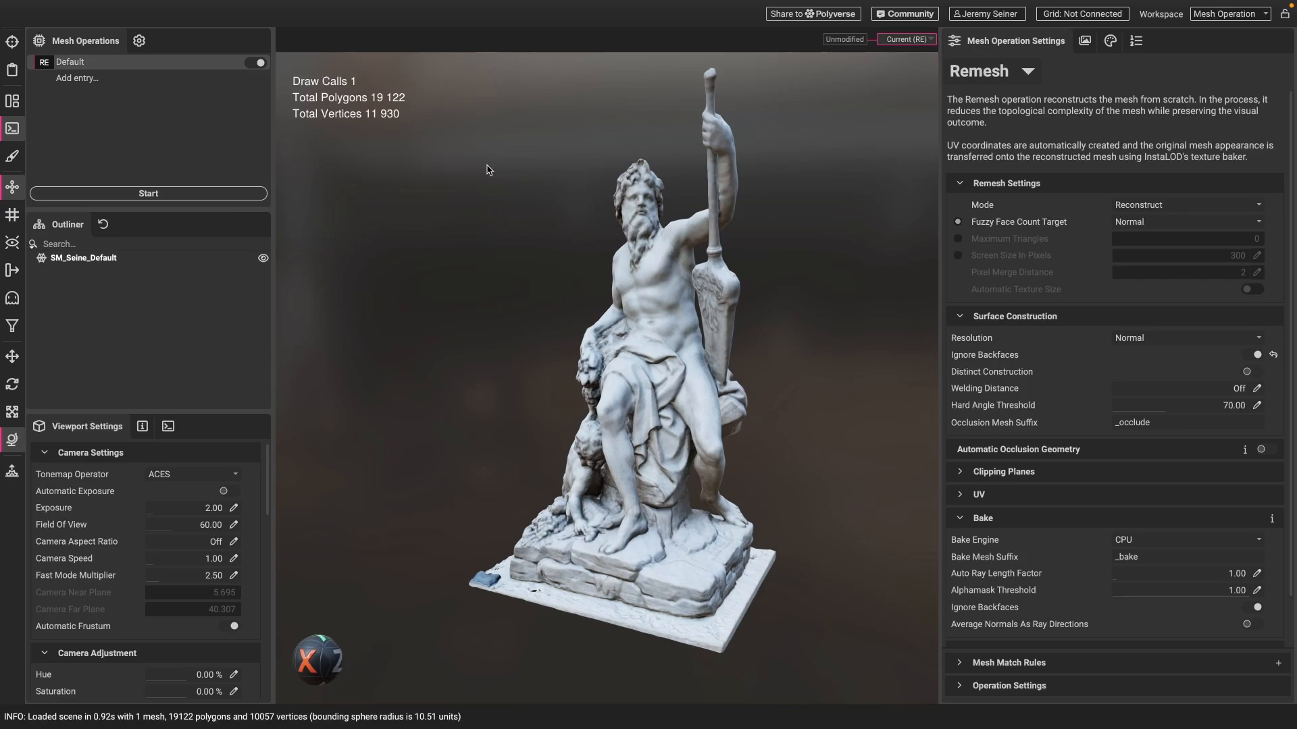
pyautogui.moveTo(601, 310); pyautogui.dragTo(638, 304)
pyautogui.scroll(3, 630, 223)
pyautogui.click(630, 222)
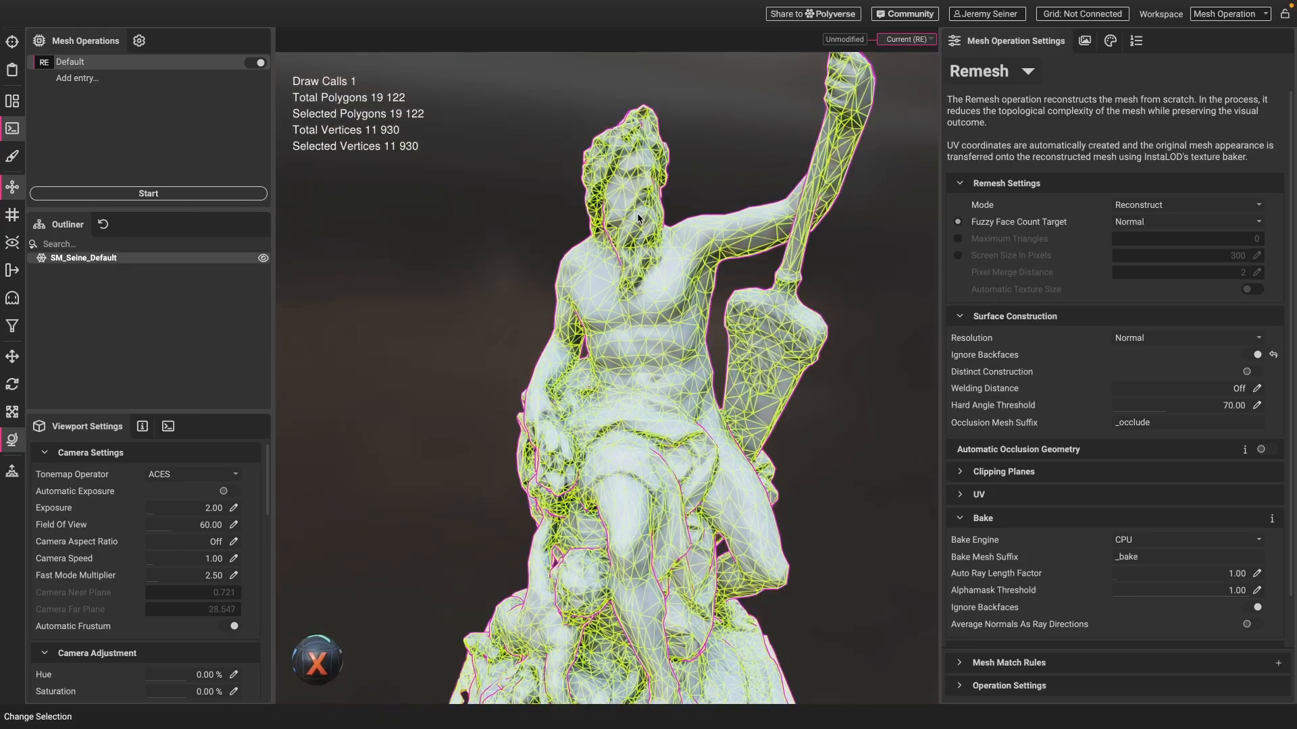
pyautogui.scroll(5, 630, 222)
pyautogui.moveTo(615, 225); pyautogui.dragTo(665, 225)
pyautogui.scroll(4, 622, 164)
pyautogui.scroll(5, 624, 165)
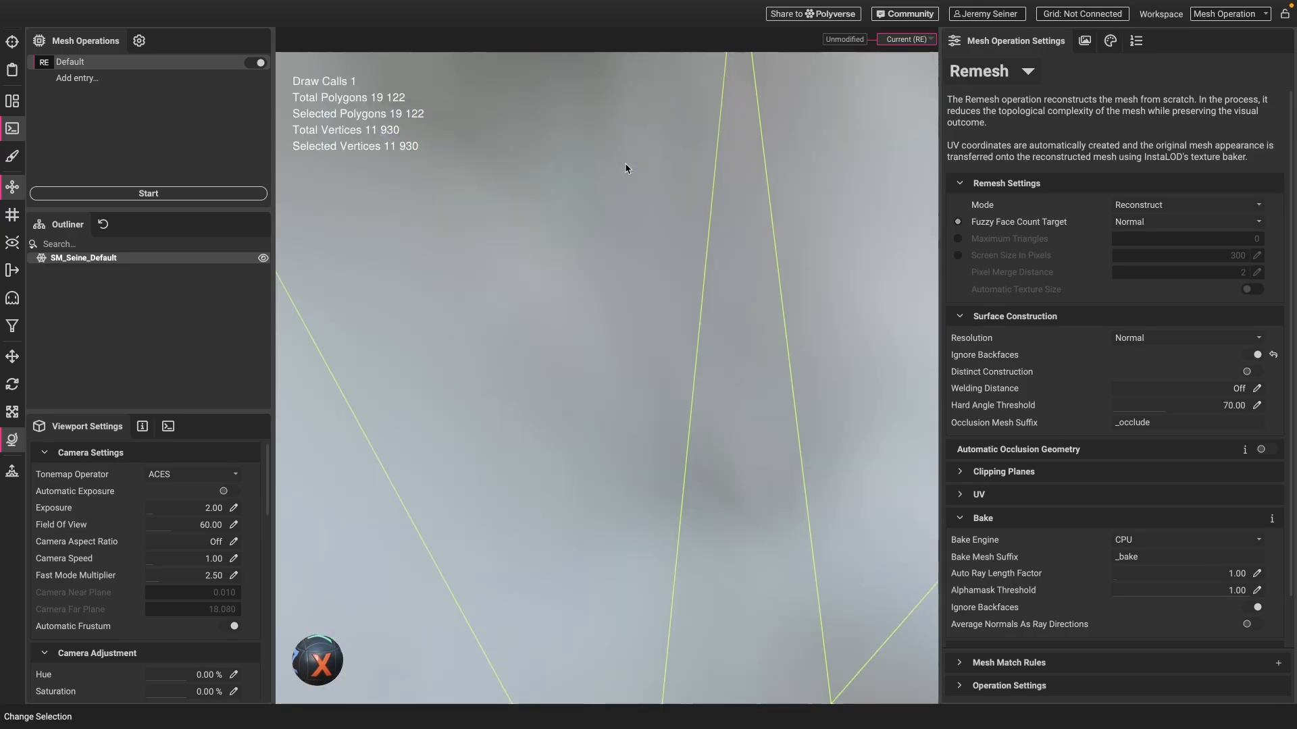
# - Compare the oar's baked carvings under shifted lighting with its underlying wireframe
pyautogui.scroll(-5, 626, 166)
pyautogui.moveTo(625, 168); pyautogui.dragTo(651, 213)
pyautogui.scroll(-5, 651, 214)
pyautogui.moveTo(652, 215); pyautogui.dragTo(689, 316, button='middle')
pyautogui.moveTo(690, 317); pyautogui.dragTo(746, 300)
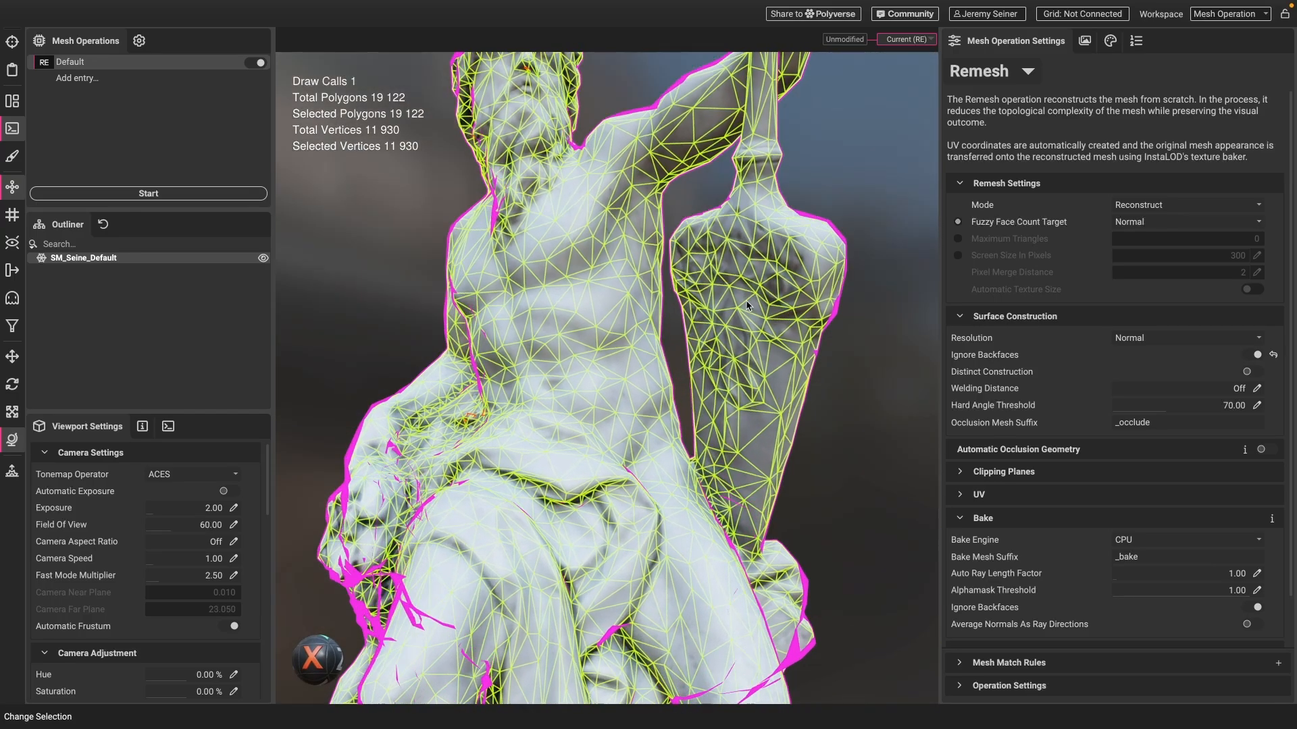
pyautogui.moveTo(746, 300); pyautogui.dragTo(748, 260, button='middle')
pyautogui.scroll(5, 751, 260)
pyautogui.keyDown('shift'); pyautogui.moveTo(750, 260); pyautogui.dragTo(710, 258); pyautogui.keyUp('shift')
pyautogui.click(835, 336)
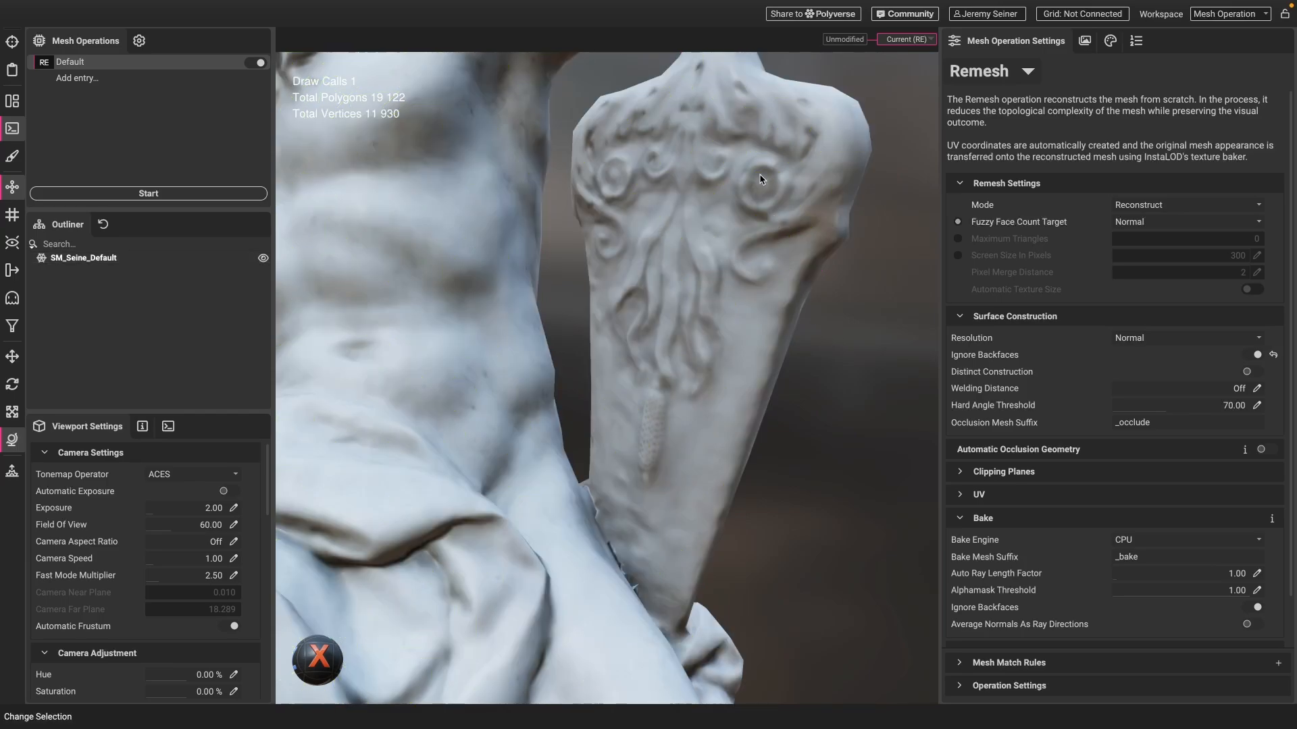
pyautogui.keyDown('shift'); pyautogui.moveTo(801, 264); pyautogui.dragTo(775, 262); pyautogui.keyUp('shift')
pyautogui.click(696, 277)
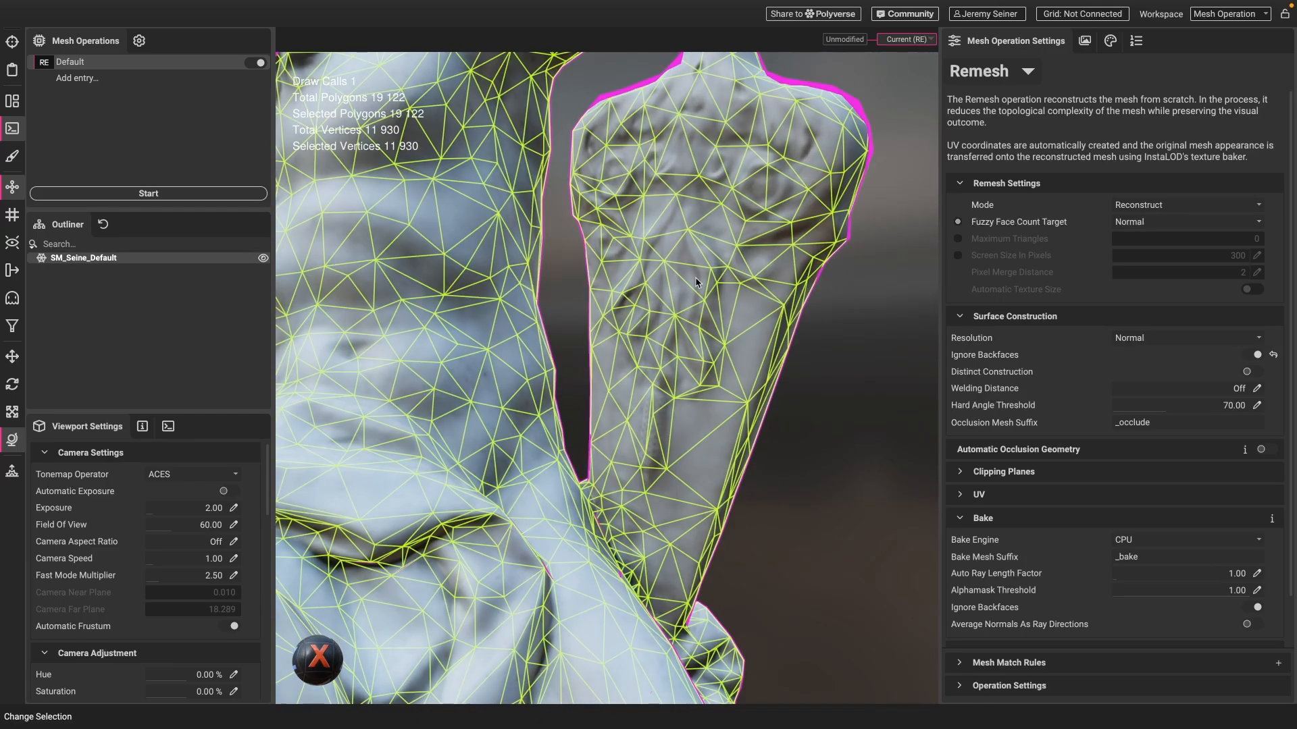
# - Deselect the statue and examine the baked detail on the child, grapes, vase and rocks
pyautogui.scroll(-6, 695, 277)
pyautogui.moveTo(544, 414); pyautogui.dragTo(610, 385)
pyautogui.click(804, 354)
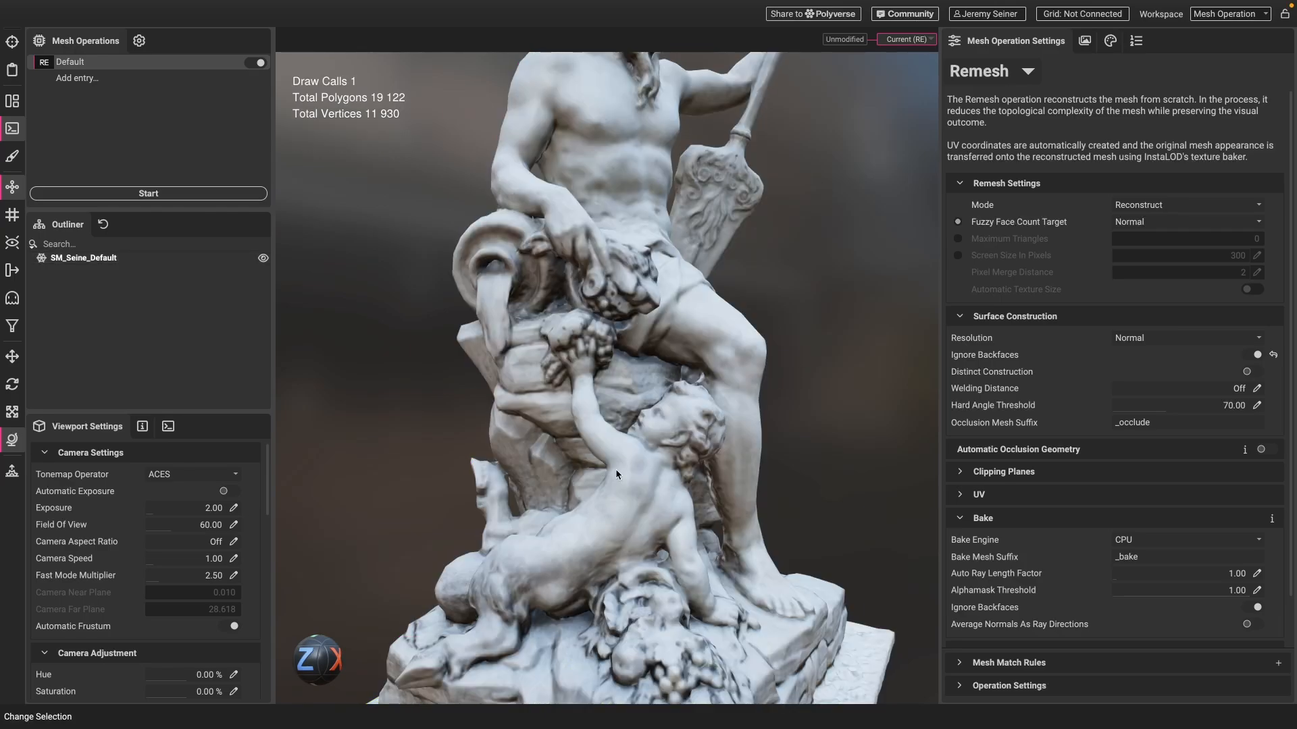
pyautogui.scroll(6, 614, 470)
pyautogui.moveTo(613, 470); pyautogui.dragTo(605, 432)
pyautogui.scroll(4, 585, 297)
pyautogui.moveTo(600, 333); pyautogui.dragTo(584, 264)
pyautogui.moveTo(717, 476); pyautogui.dragTo(600, 454)
pyautogui.scroll(-5, 638, 450)
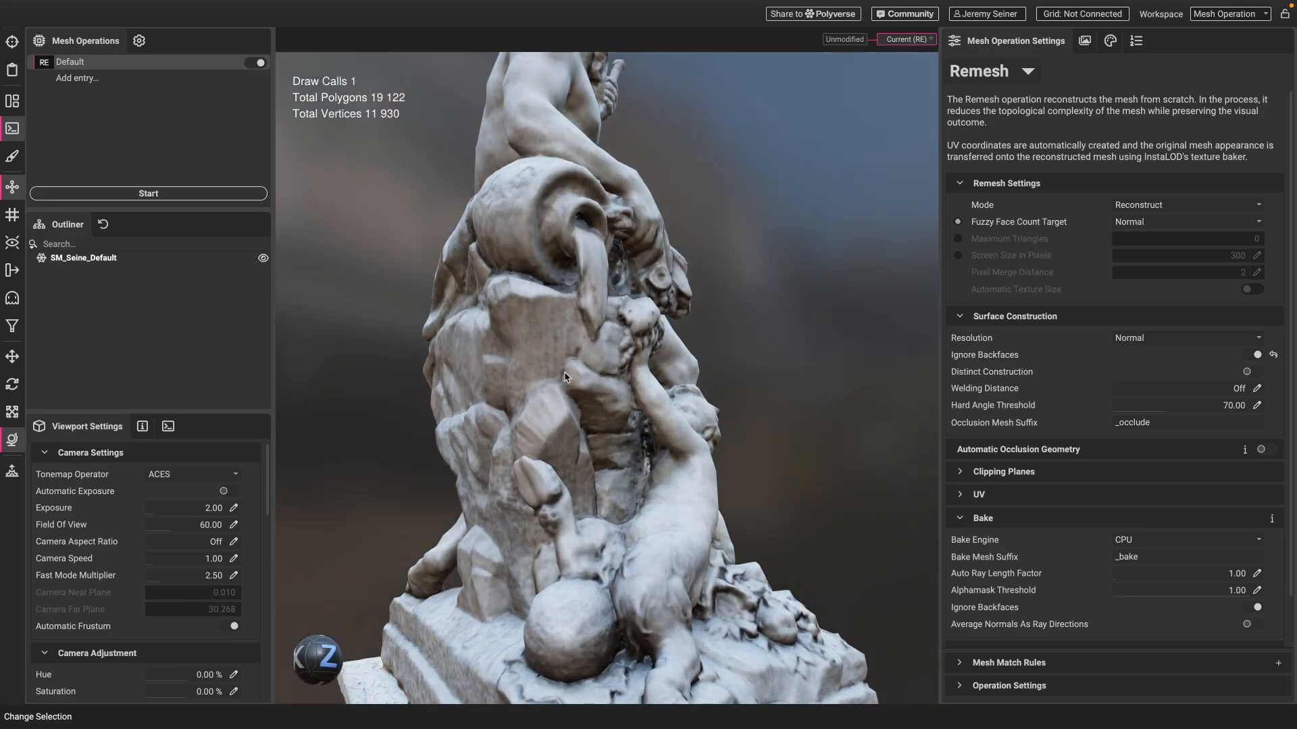
# - Inspect the wireframe and holes on the underside of the remeshed base, and deselect the statue
pyautogui.scroll(-5, 568, 375)
pyautogui.moveTo(569, 375); pyautogui.dragTo(601, 378)
pyautogui.scroll(3, 568, 383)
pyautogui.click(637, 383)
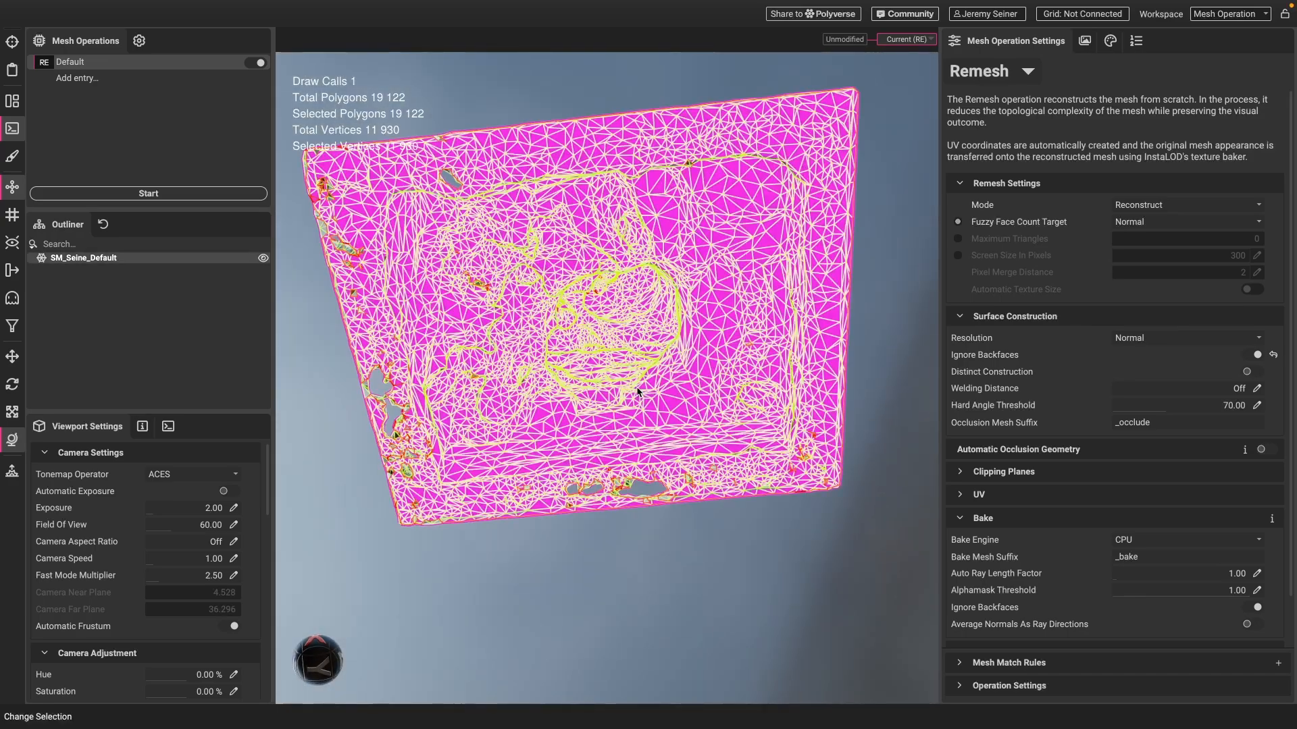
pyautogui.click(658, 547)
pyautogui.moveTo(658, 547); pyautogui.dragTo(621, 420)
# - Open the UV Viewer, enlarge it and select the remeshed statue to load its UV layout
pyautogui.scroll(-5, 624, 327)
pyautogui.moveTo(618, 283); pyautogui.dragTo(620, 358, button='middle')
pyautogui.moveTo(621, 358); pyautogui.dragTo(630, 318)
pyautogui.press('u')
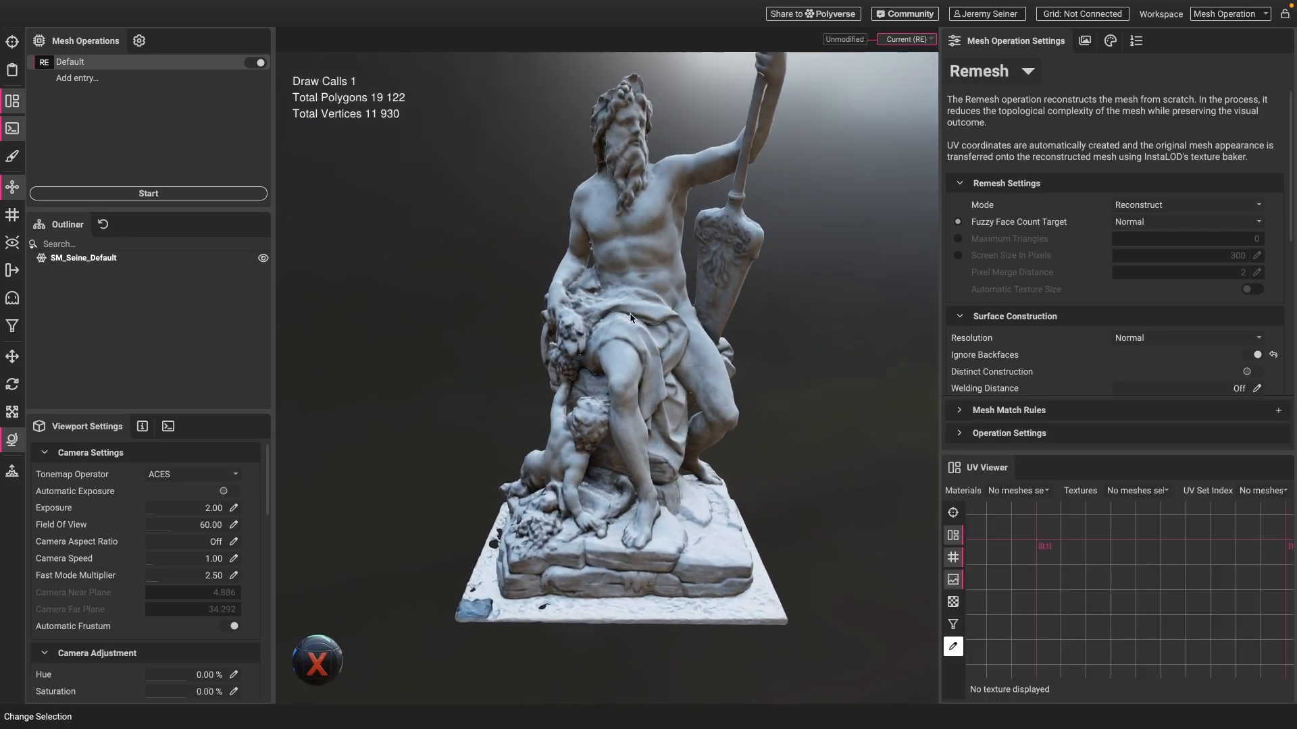
pyautogui.moveTo(1114, 451); pyautogui.dragTo(1114, 325)
pyautogui.click(625, 343)
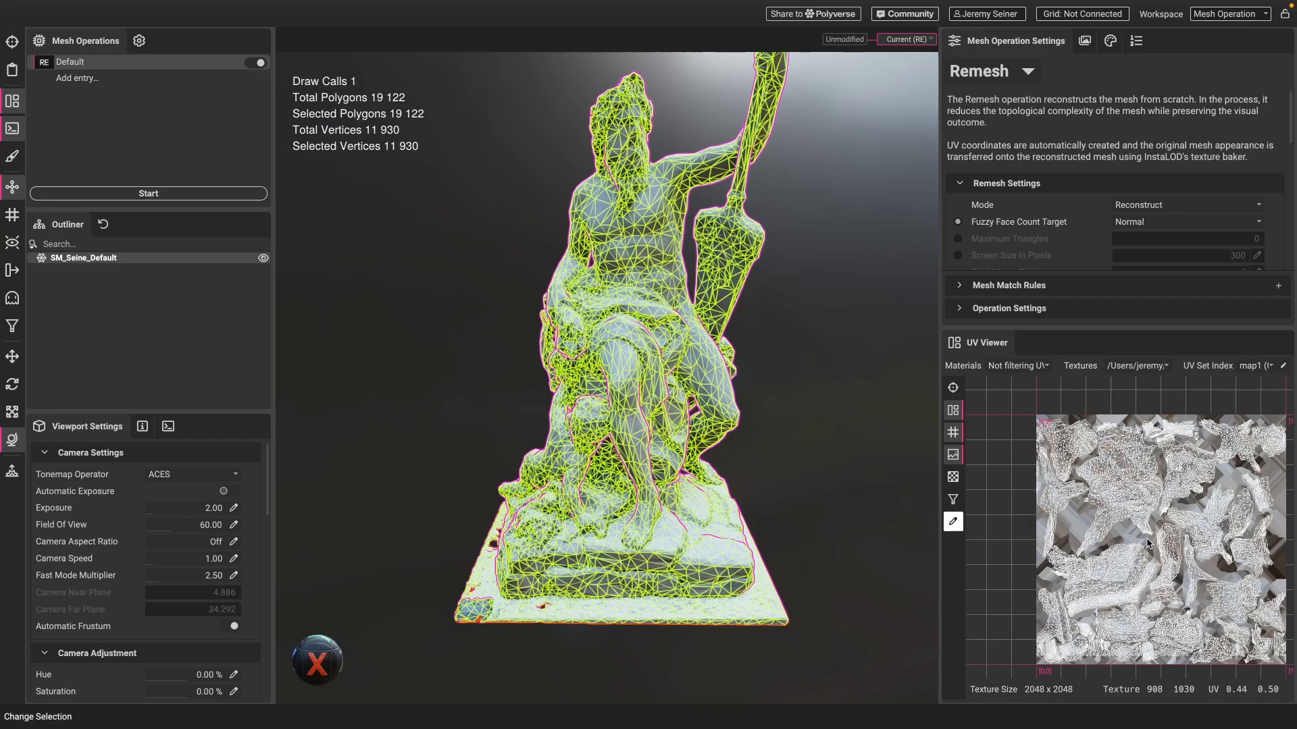
# - Hide the texture in the UV Viewer to examine the new UV islands, and show it again
pyautogui.moveTo(1147, 539); pyautogui.dragTo(1101, 515, button='middle')
pyautogui.click(953, 454)
pyautogui.scroll(2, 1010, 463)
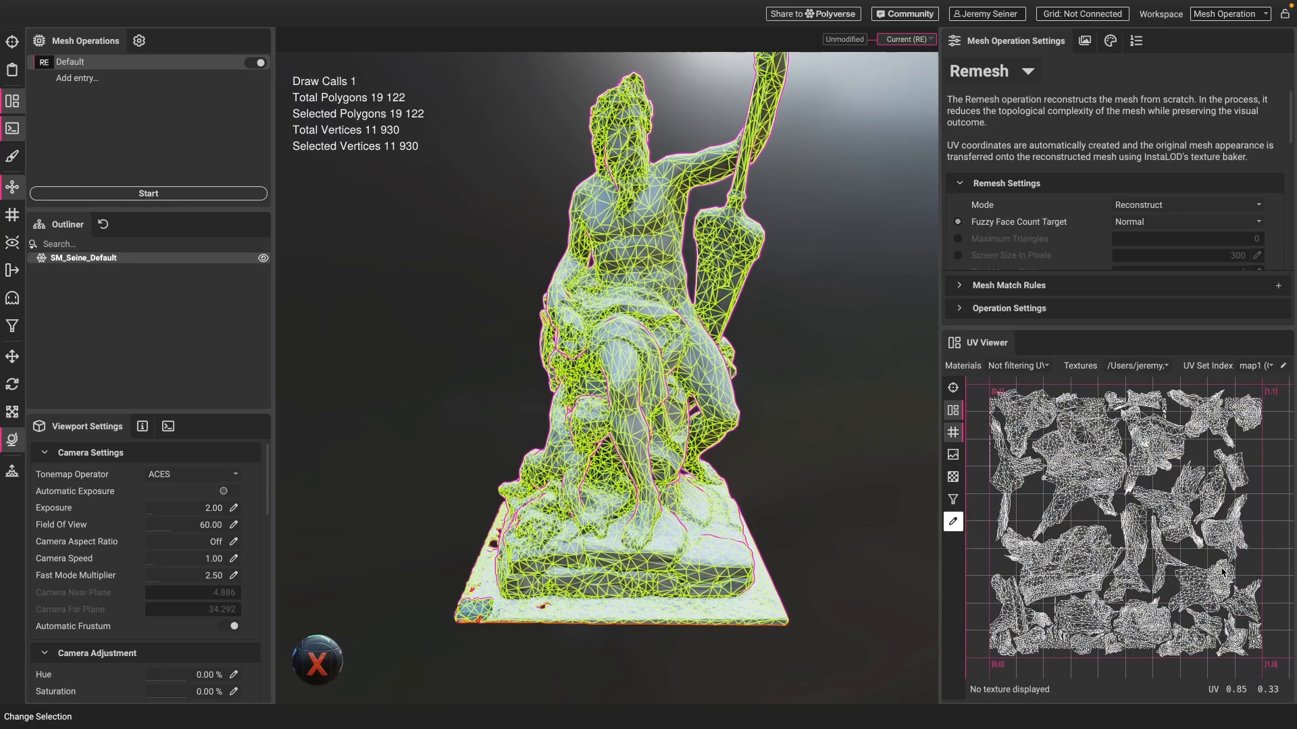
pyautogui.scroll(5, 1060, 468)
pyautogui.scroll(-5, 1060, 468)
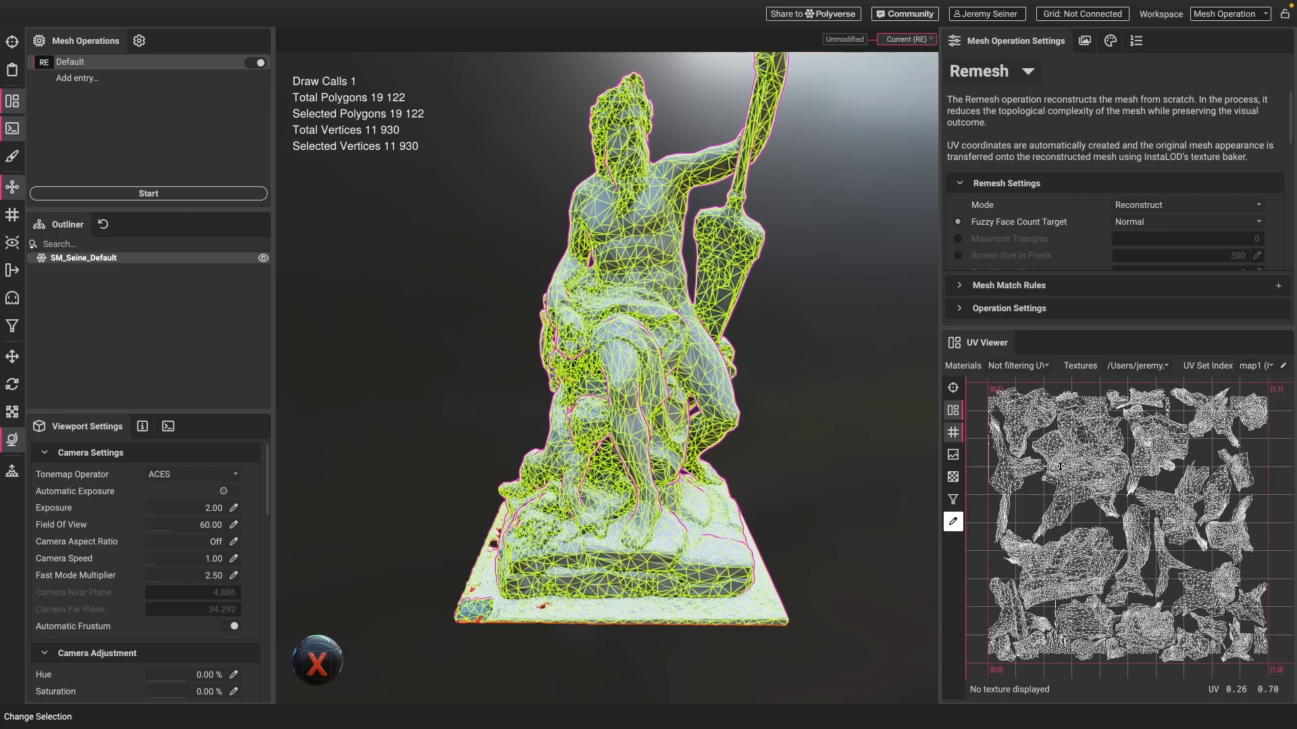
pyautogui.click(953, 454)
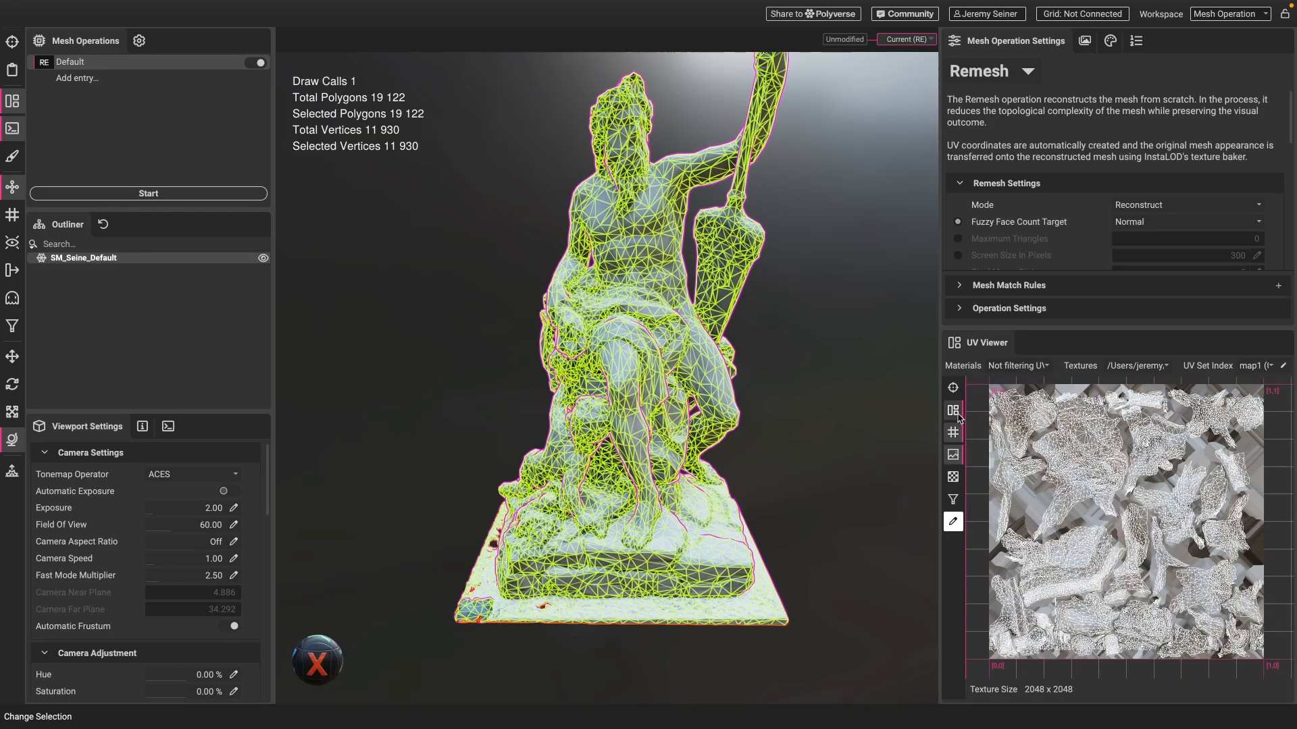
# - Display the SM_Seine_NormalObject texture without the UV overlay and examine the baked normals up close
pyautogui.click(1137, 366)
pyautogui.click(1132, 385)
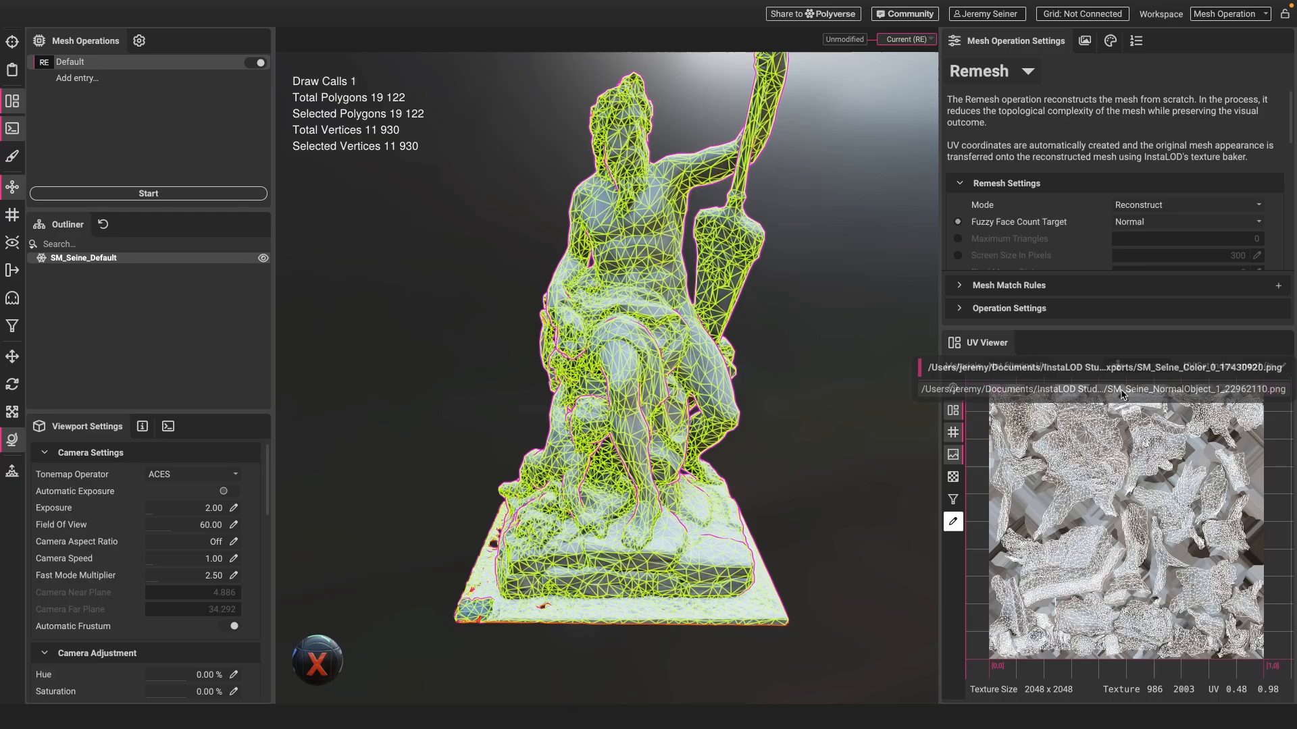
pyautogui.click(958, 407)
pyautogui.scroll(3, 1087, 464)
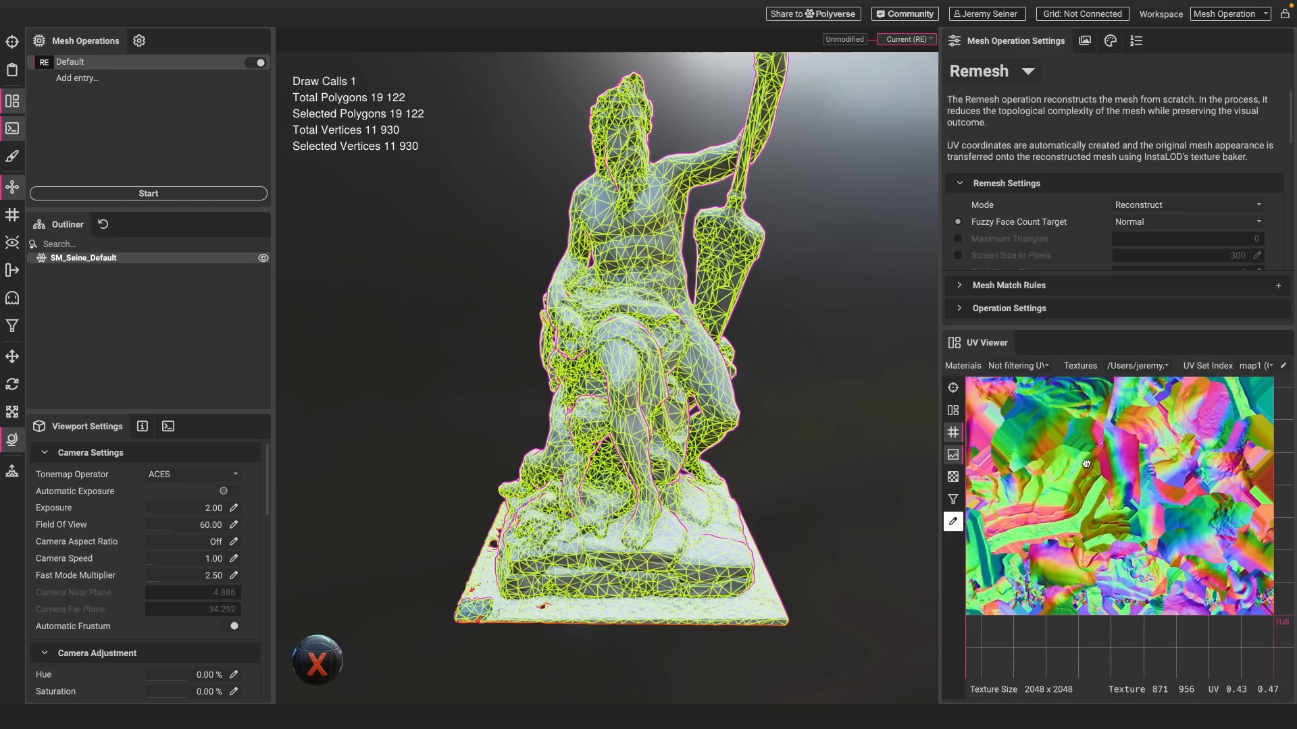
pyautogui.scroll(4, 1139, 578)
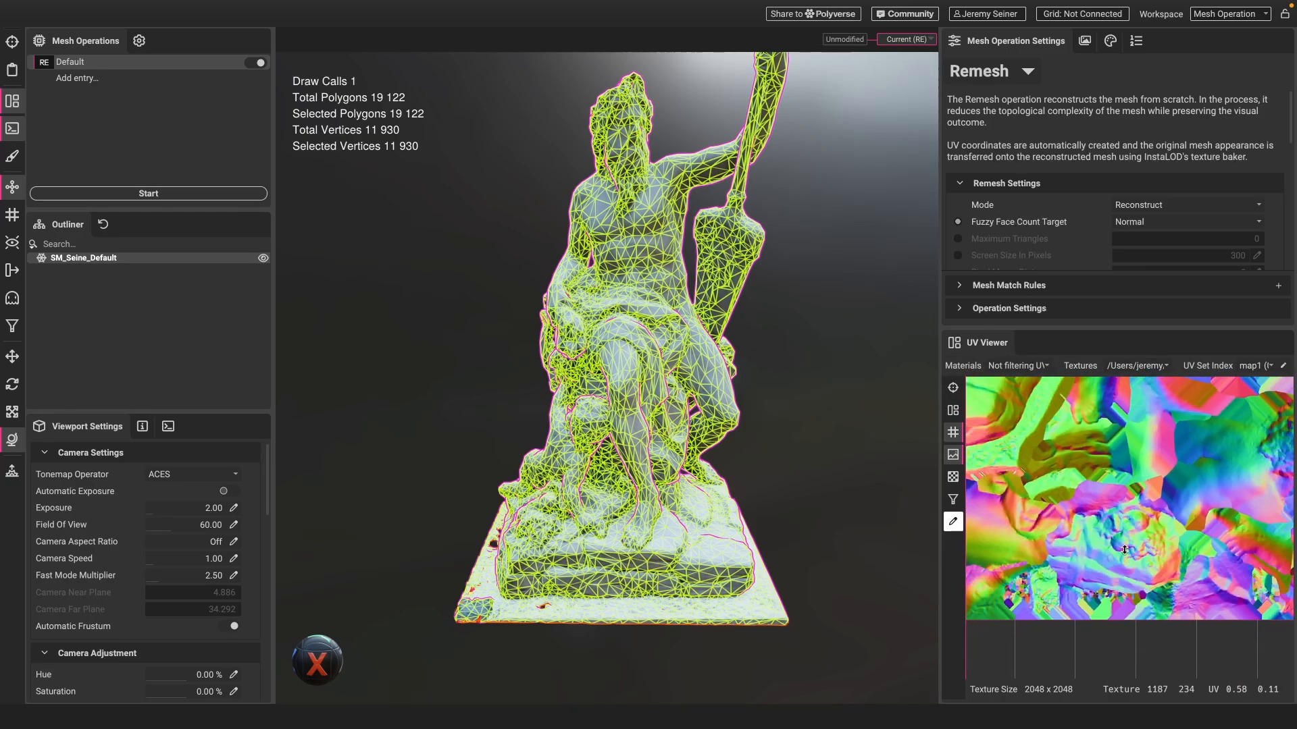
pyautogui.scroll(-7, 1124, 549)
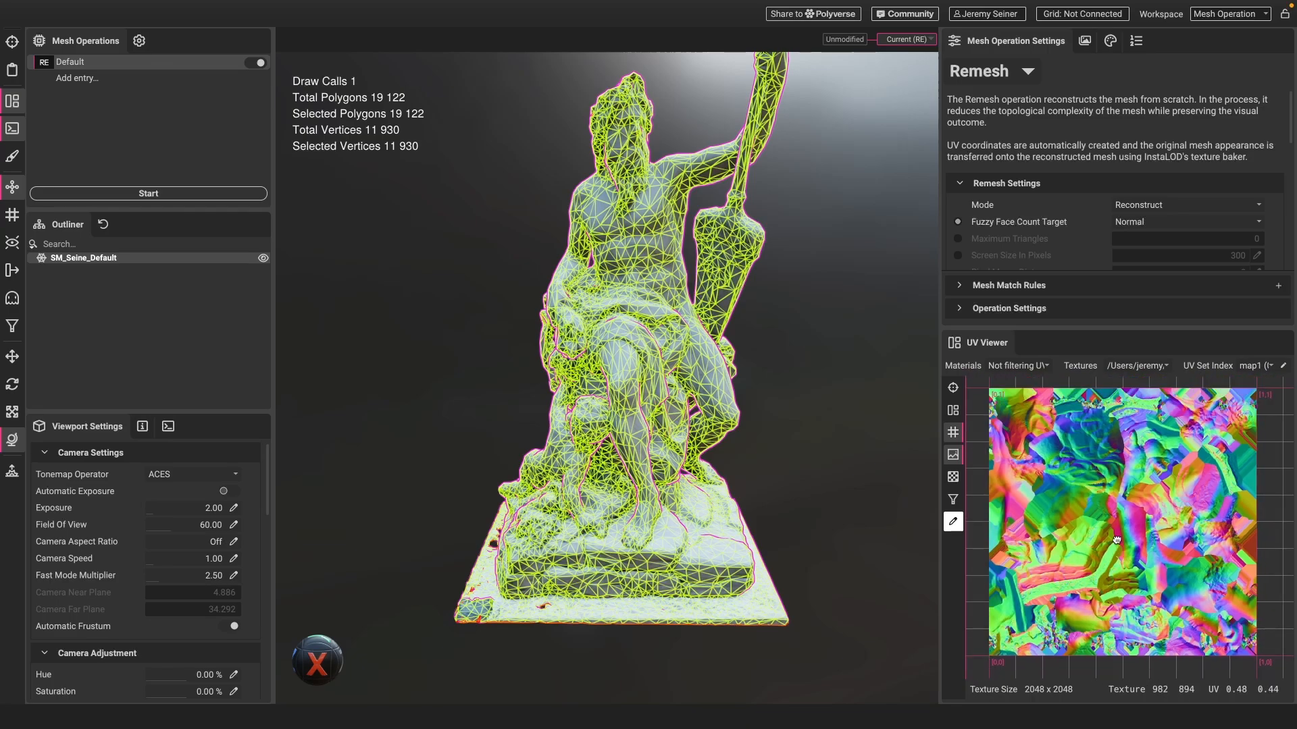
pyautogui.moveTo(1116, 540); pyautogui.dragTo(1119, 547, button='middle')
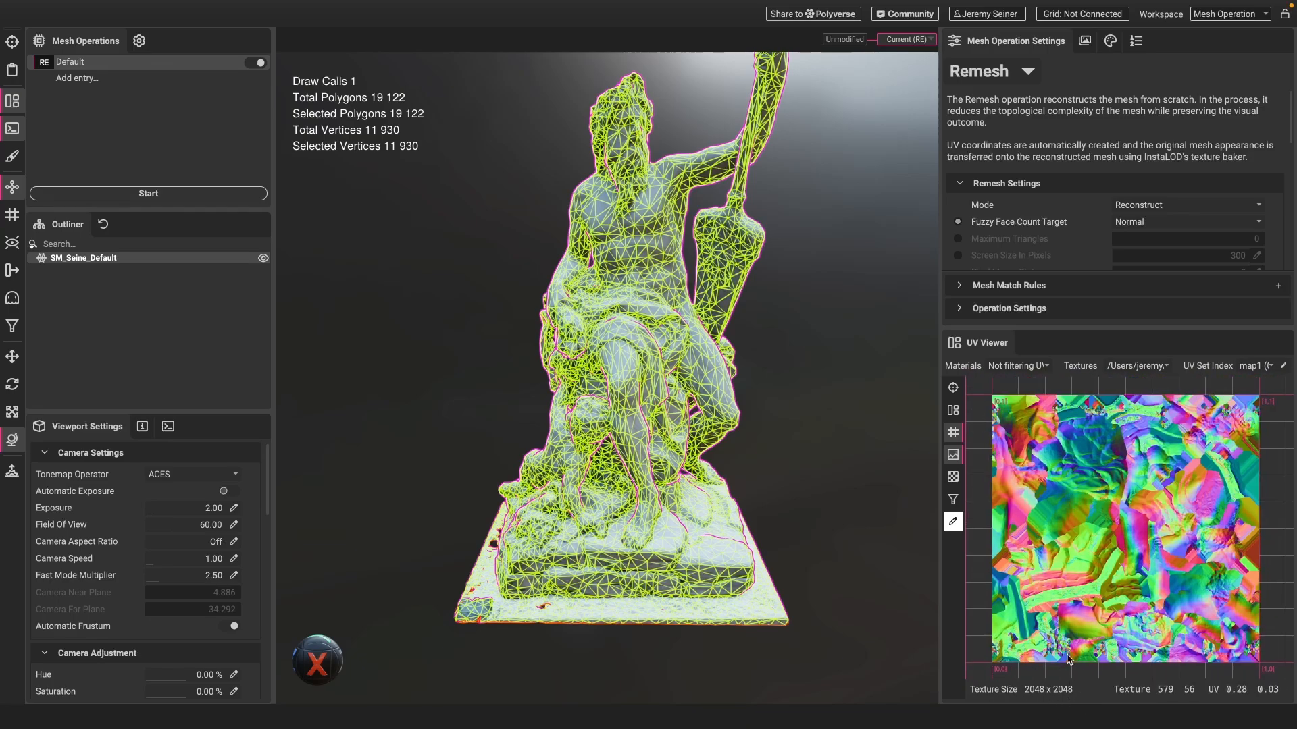
# - Deselect the statue and inspect its baked surface from another angle, briefly checking the wireframe
pyautogui.click(877, 503)
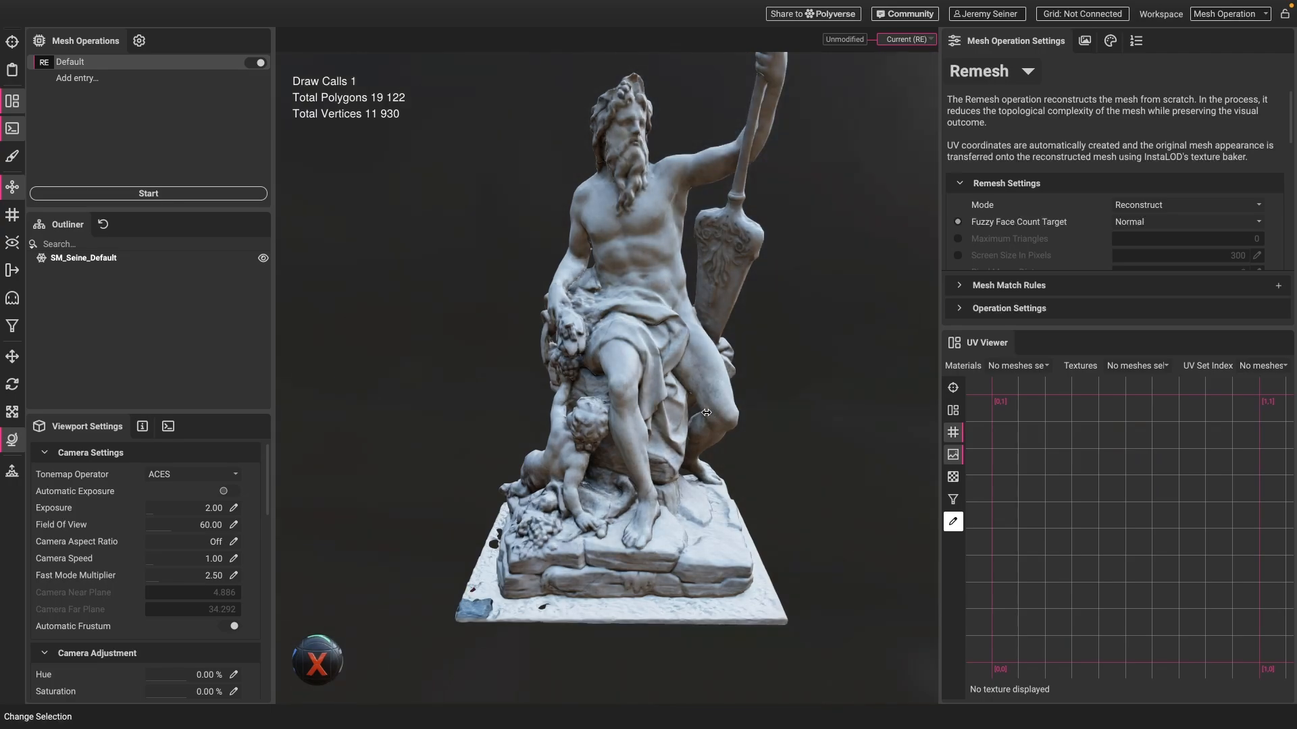
pyautogui.moveTo(586, 415); pyautogui.dragTo(577, 416)
pyautogui.moveTo(645, 371)
pyautogui.mouseDown()
pyautogui.moveTo(591, 373)
pyautogui.moveTo(664, 376)
pyautogui.mouseUp()
pyautogui.click(661, 374)
pyautogui.click(835, 243)
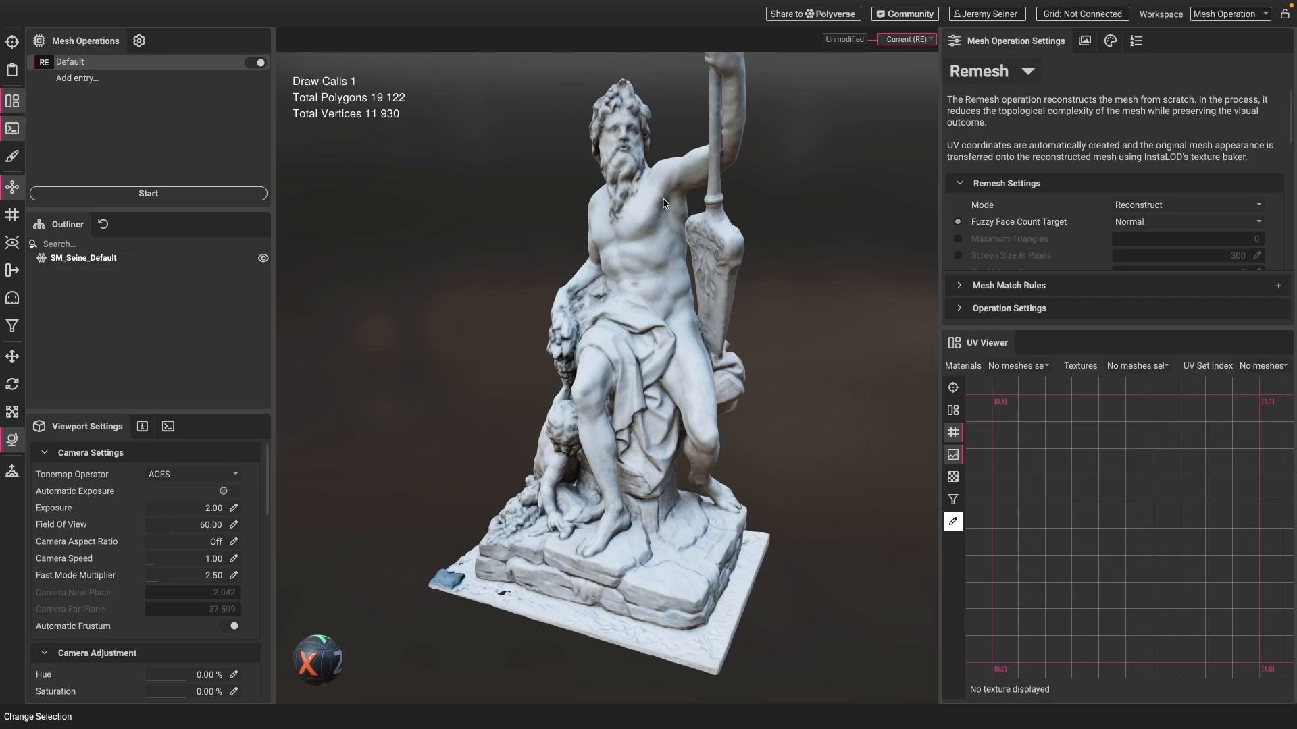
pyautogui.scroll(5, 642, 228)
pyautogui.scroll(-5, 647, 230)
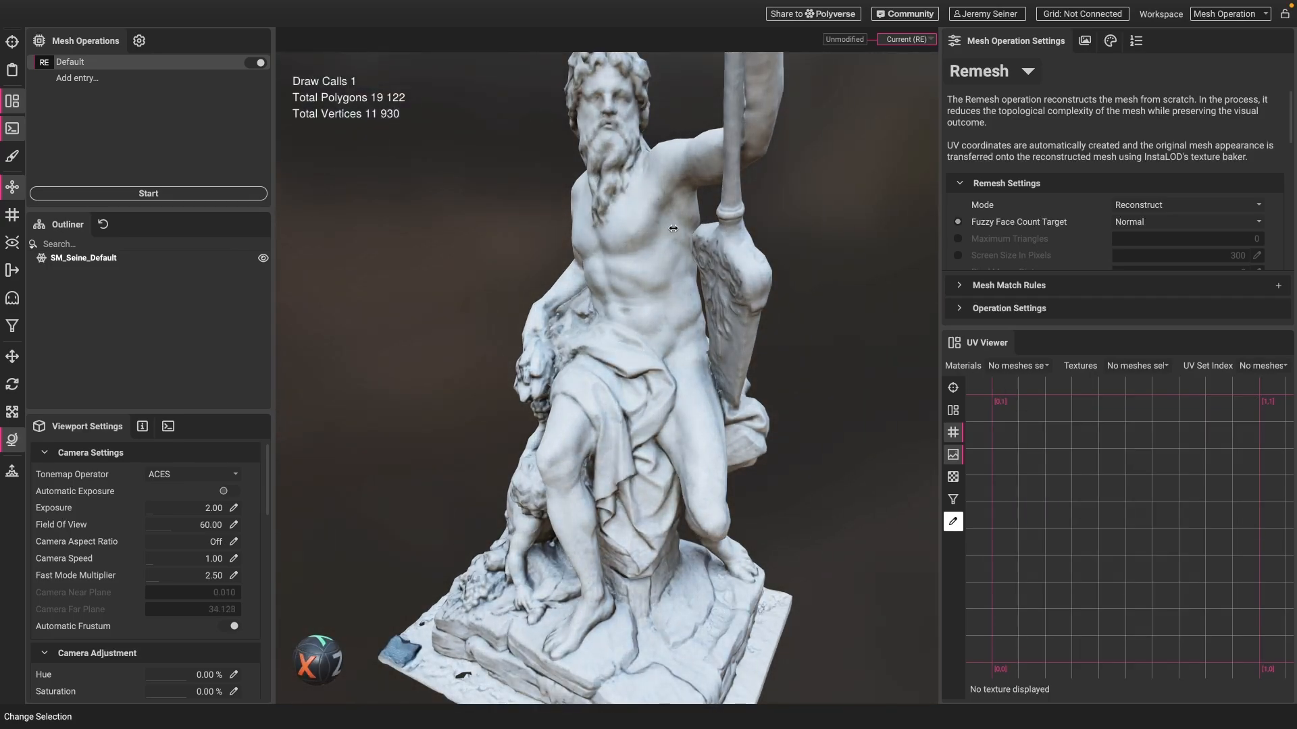
# - Revert the remeshed statue to its unmodified scene by deleting the timeline history, keeping the current mesh operation profile
pyautogui.moveTo(620, 335); pyautogui.dragTo(649, 316)
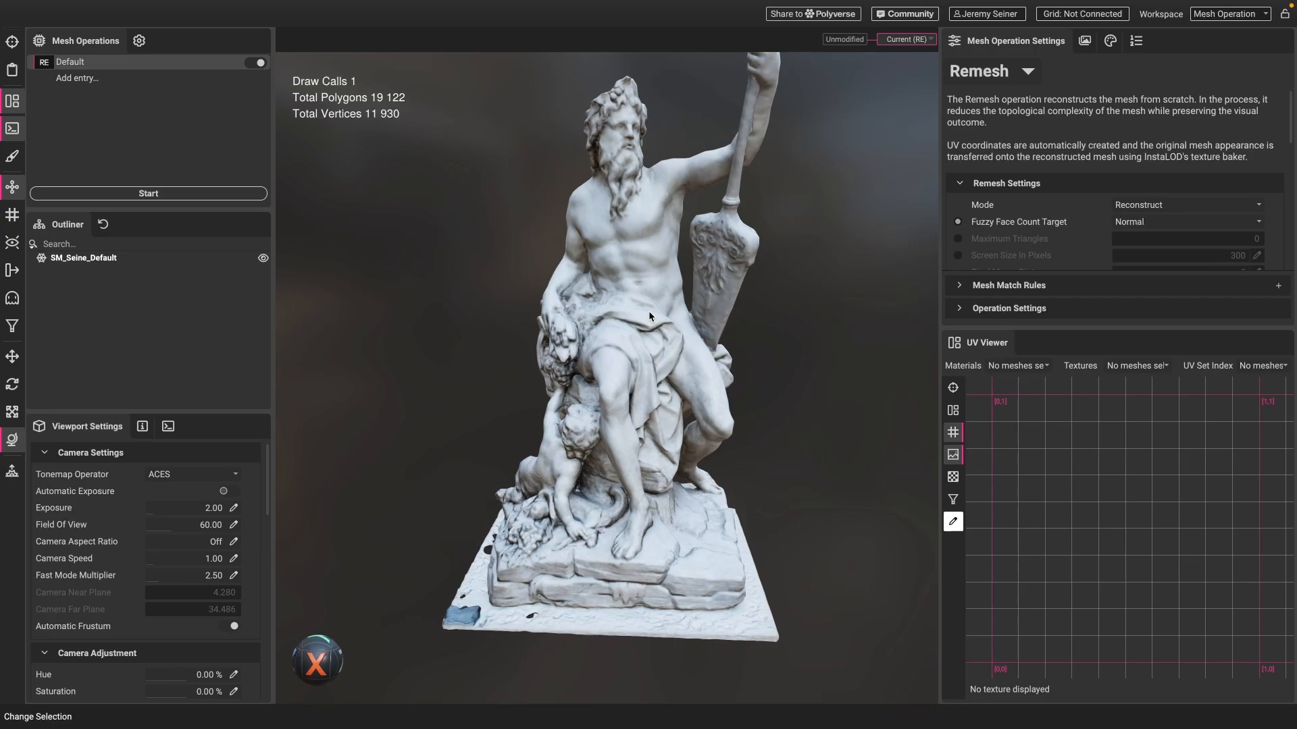
pyautogui.moveTo(487, 547); pyautogui.dragTo(505, 567)
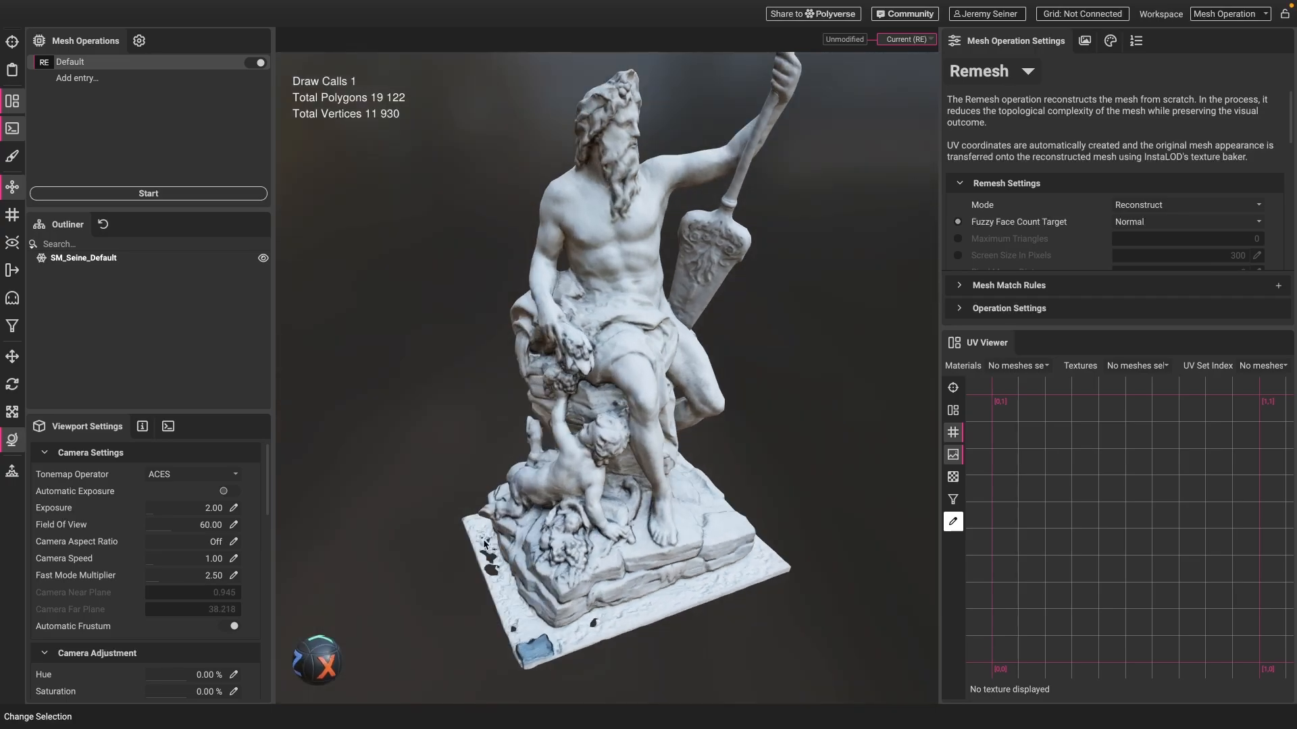
pyautogui.moveTo(653, 624); pyautogui.dragTo(586, 595)
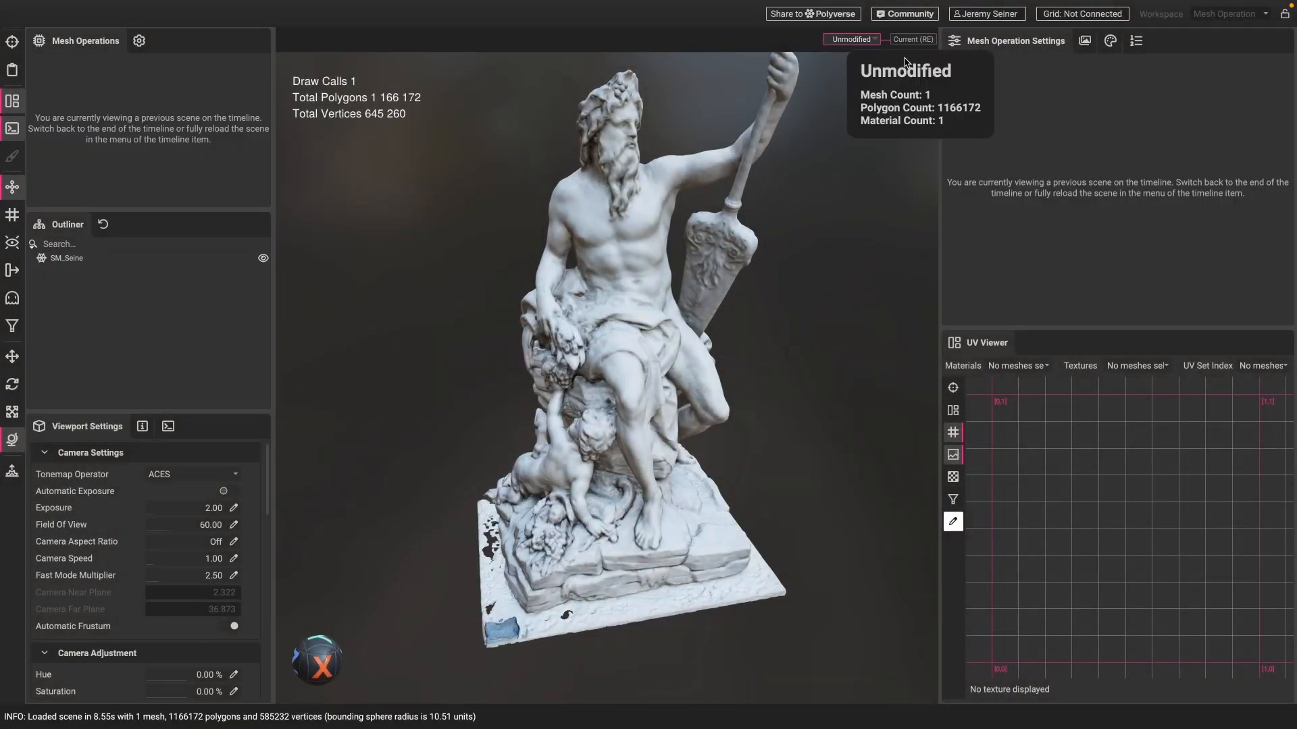
pyautogui.click(875, 40)
pyautogui.click(884, 72)
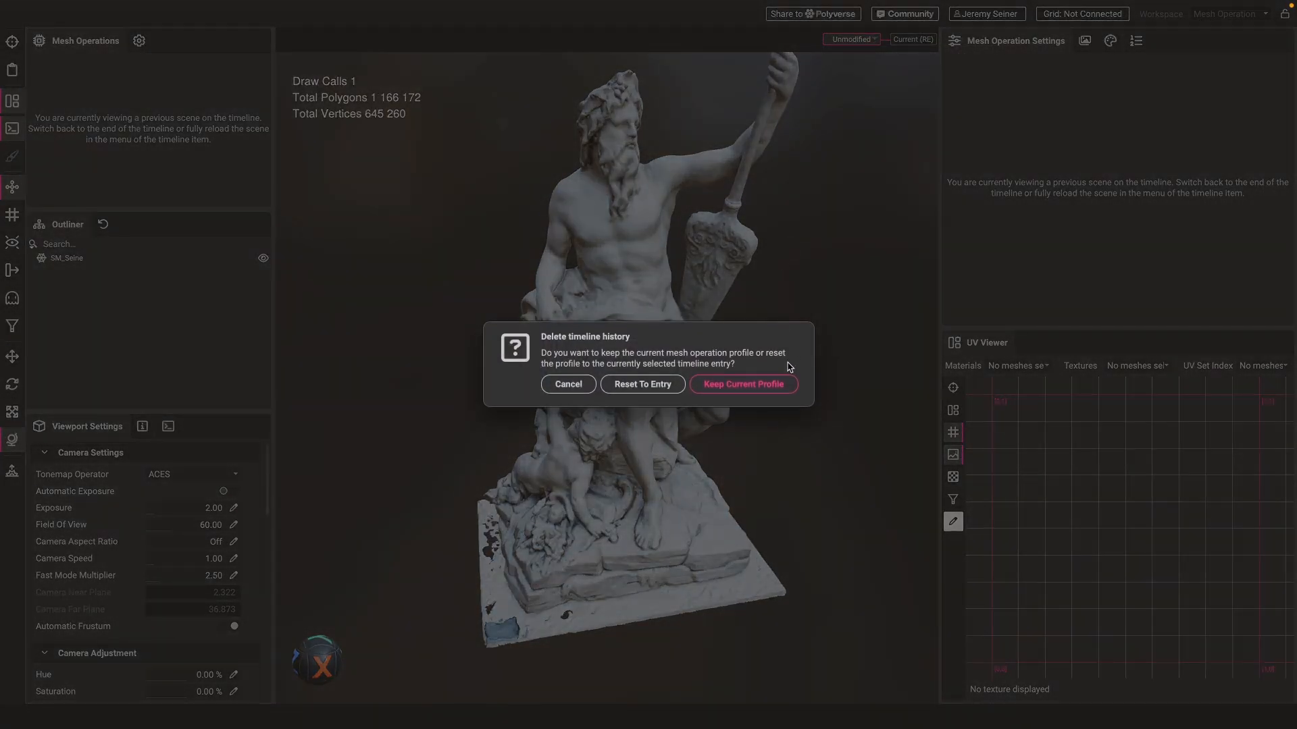
pyautogui.click(744, 372)
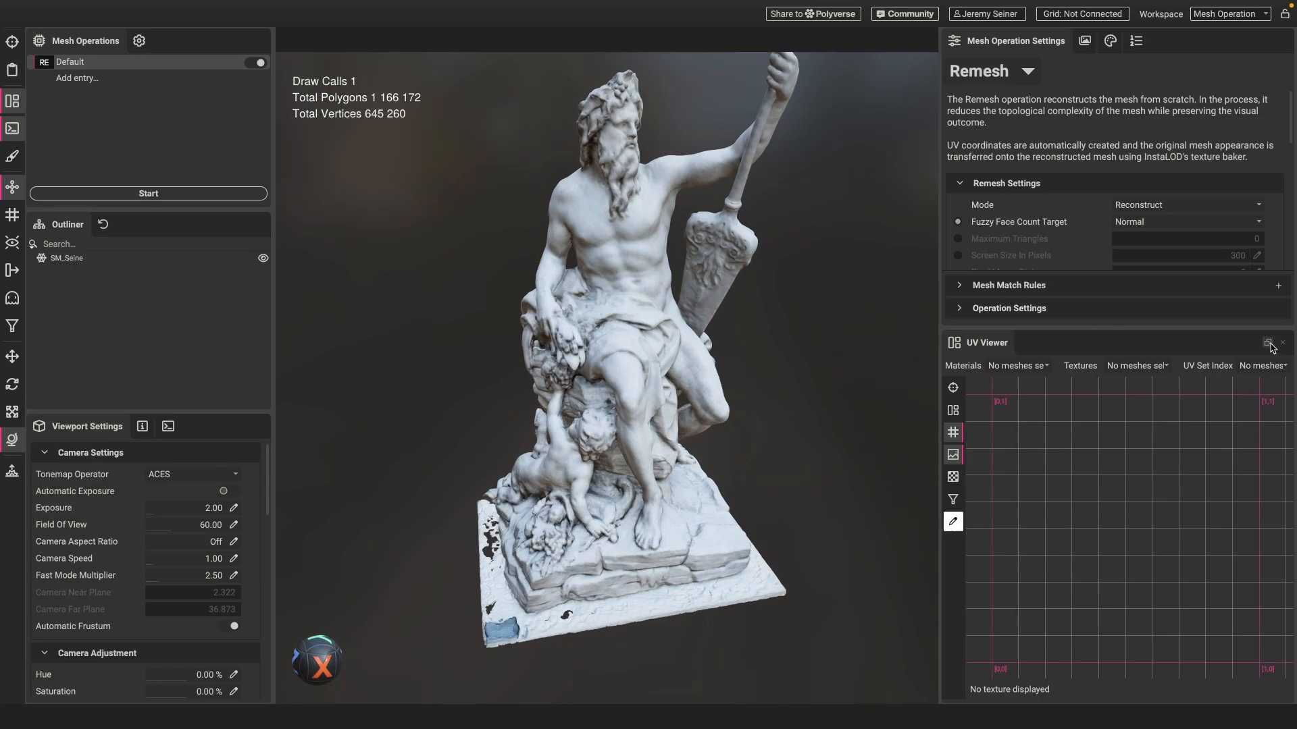
# - Close the UV Viewer and turn off Ignore Backfaces for the remesh surface construction
pyautogui.click(1282, 344)
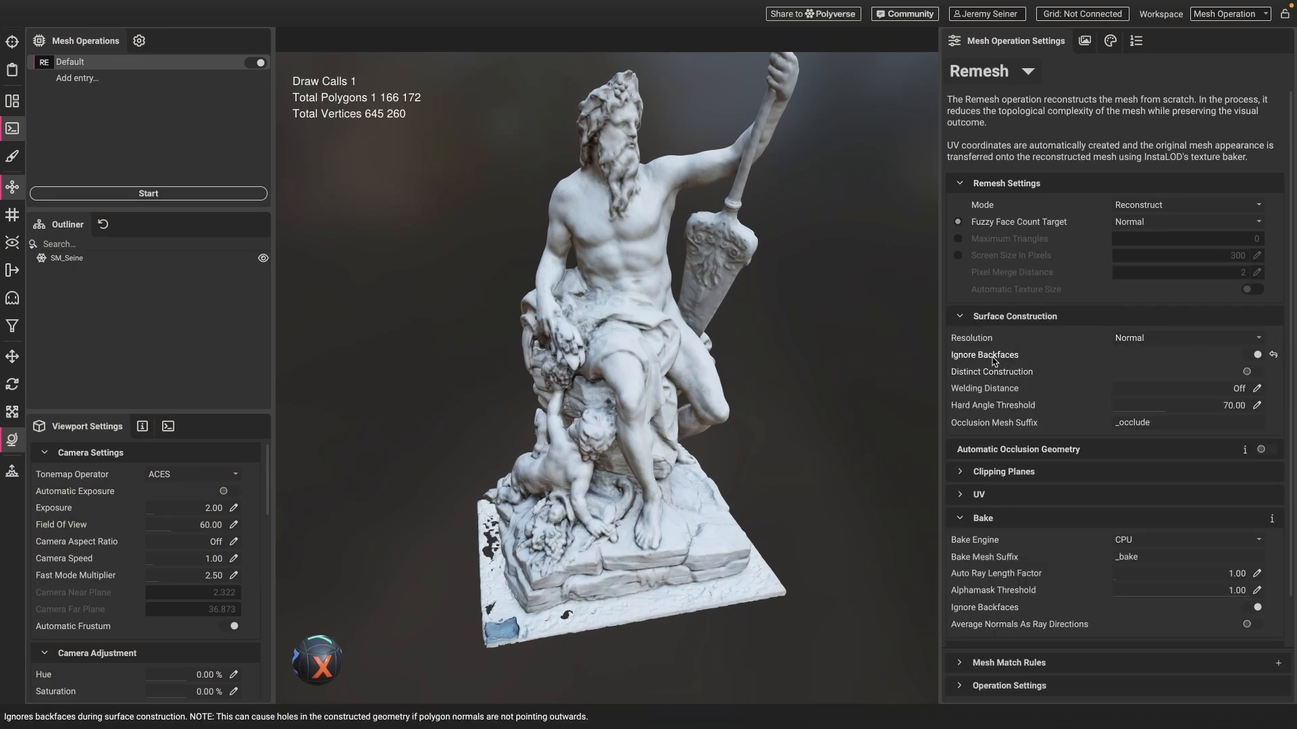
pyautogui.click(1259, 356)
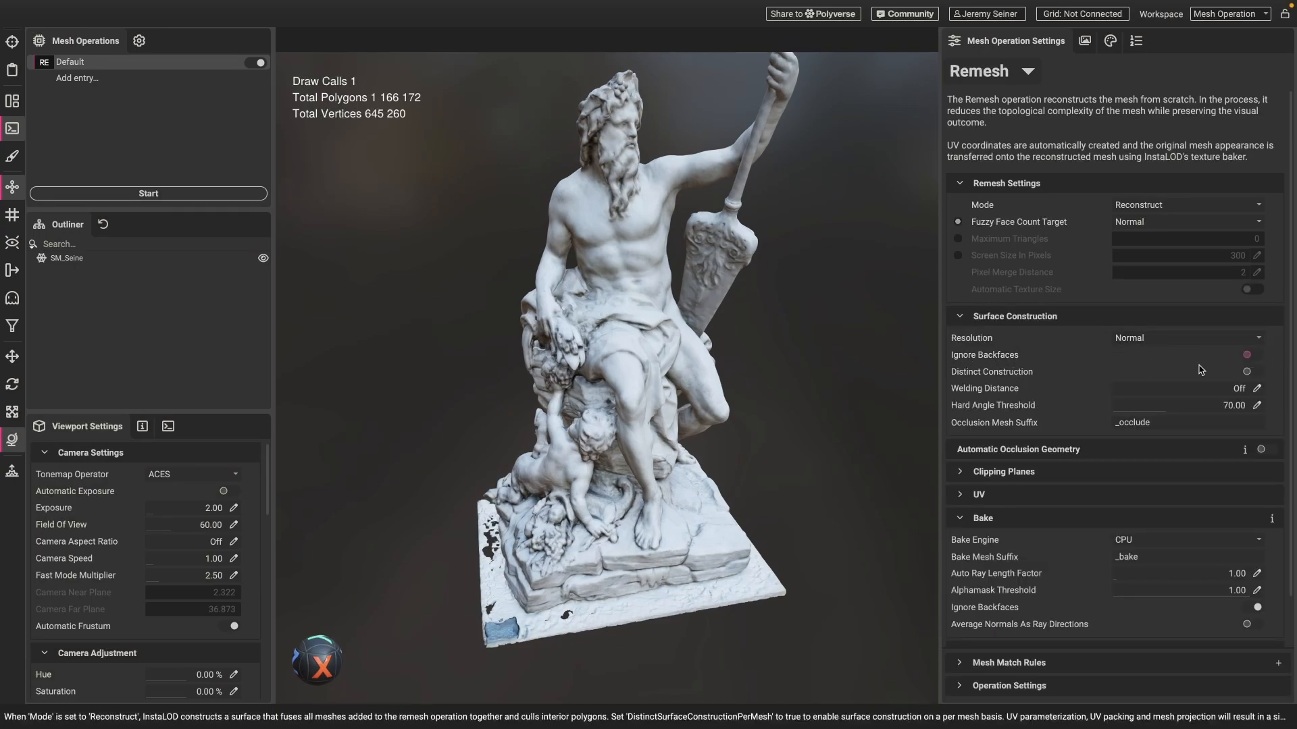
# - Add a clipping plane to the Remesh operation's surface construction
pyautogui.click(1031, 473)
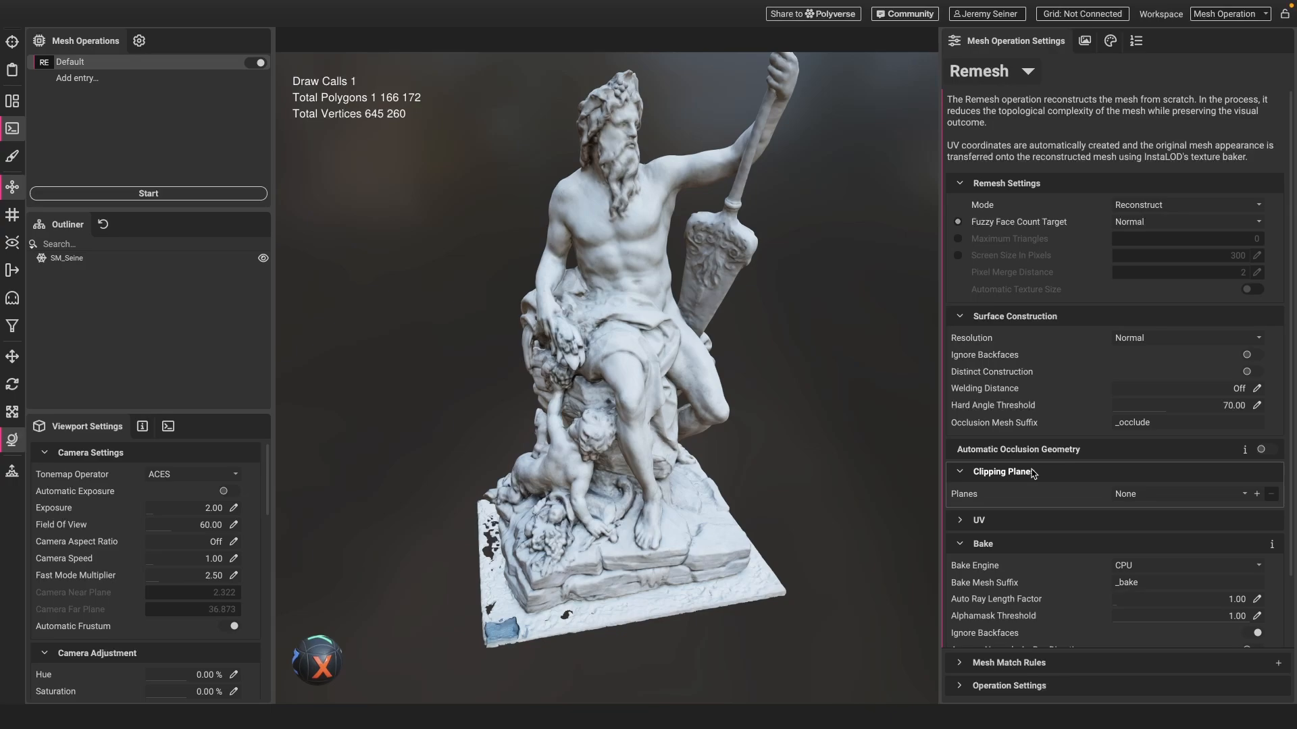
pyautogui.click(1260, 496)
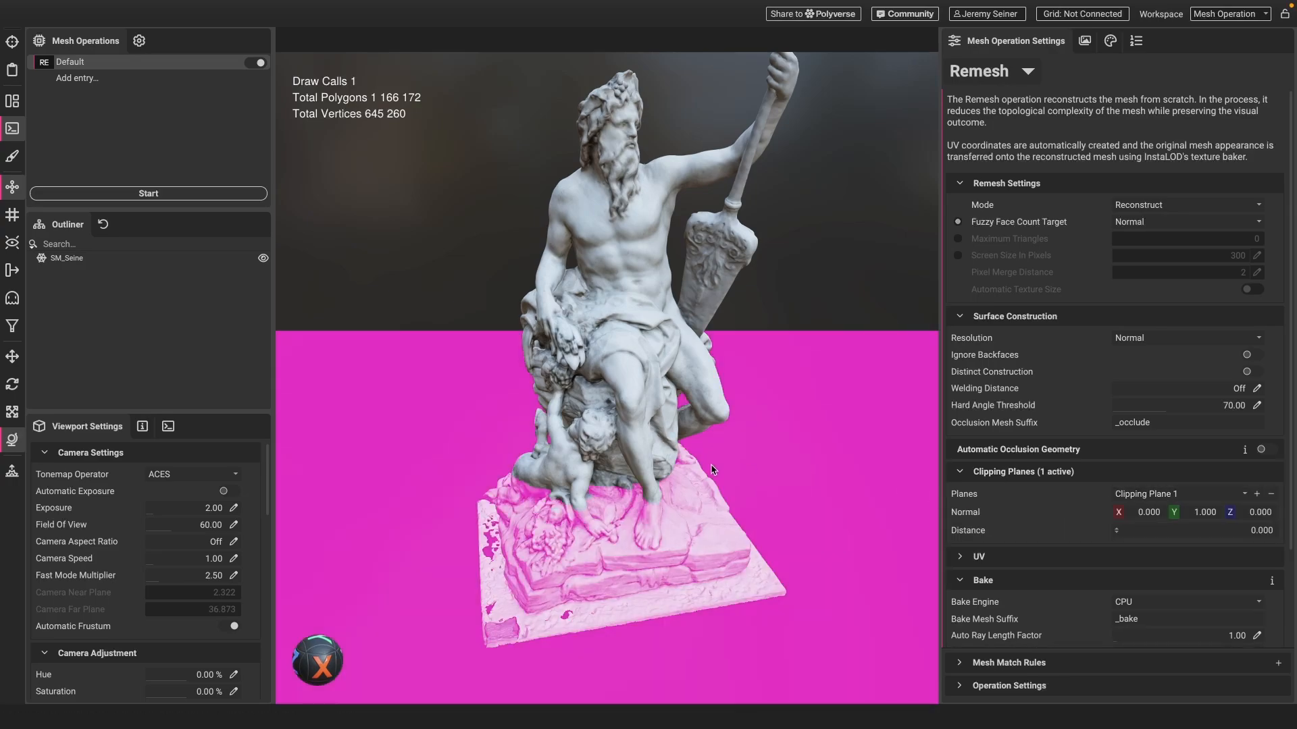
pyautogui.moveTo(714, 470); pyautogui.dragTo(647, 460)
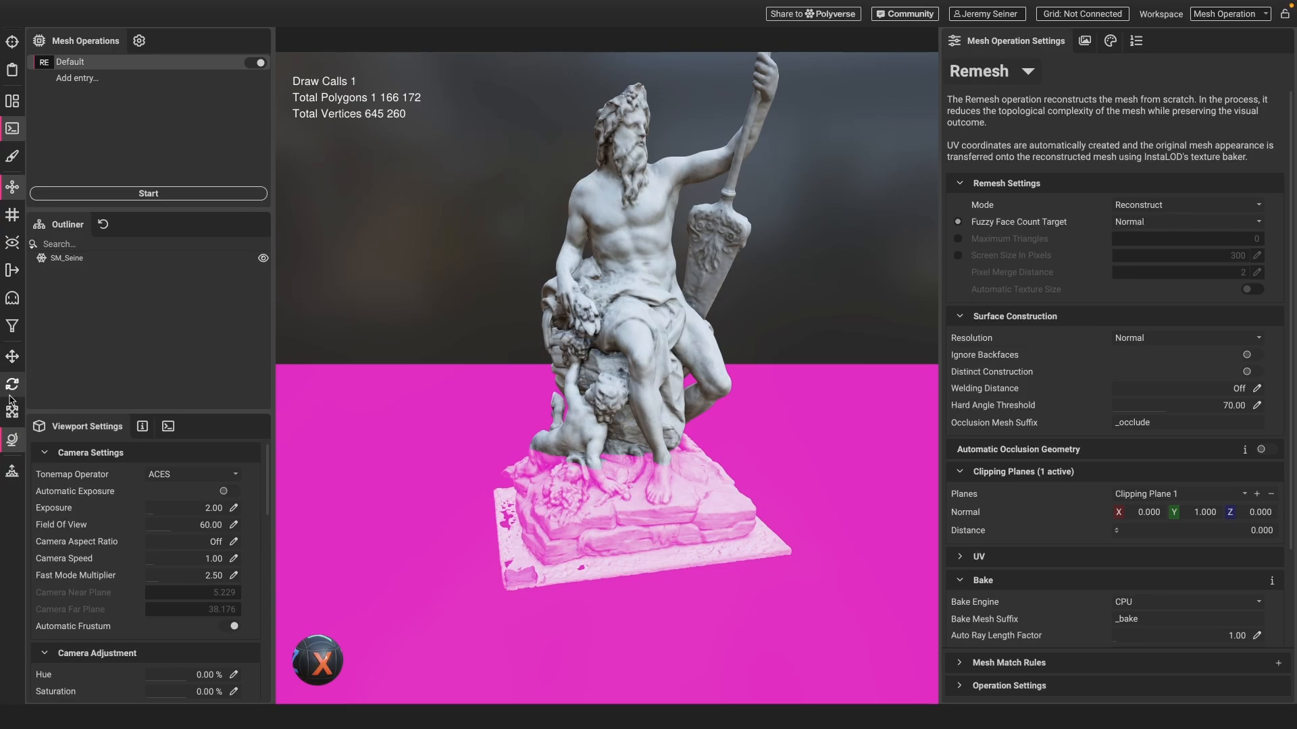
# - Lower the clipping plane to the thin slab under the statue's rocky base, at a distance of about -2.48
pyautogui.click(12, 357)
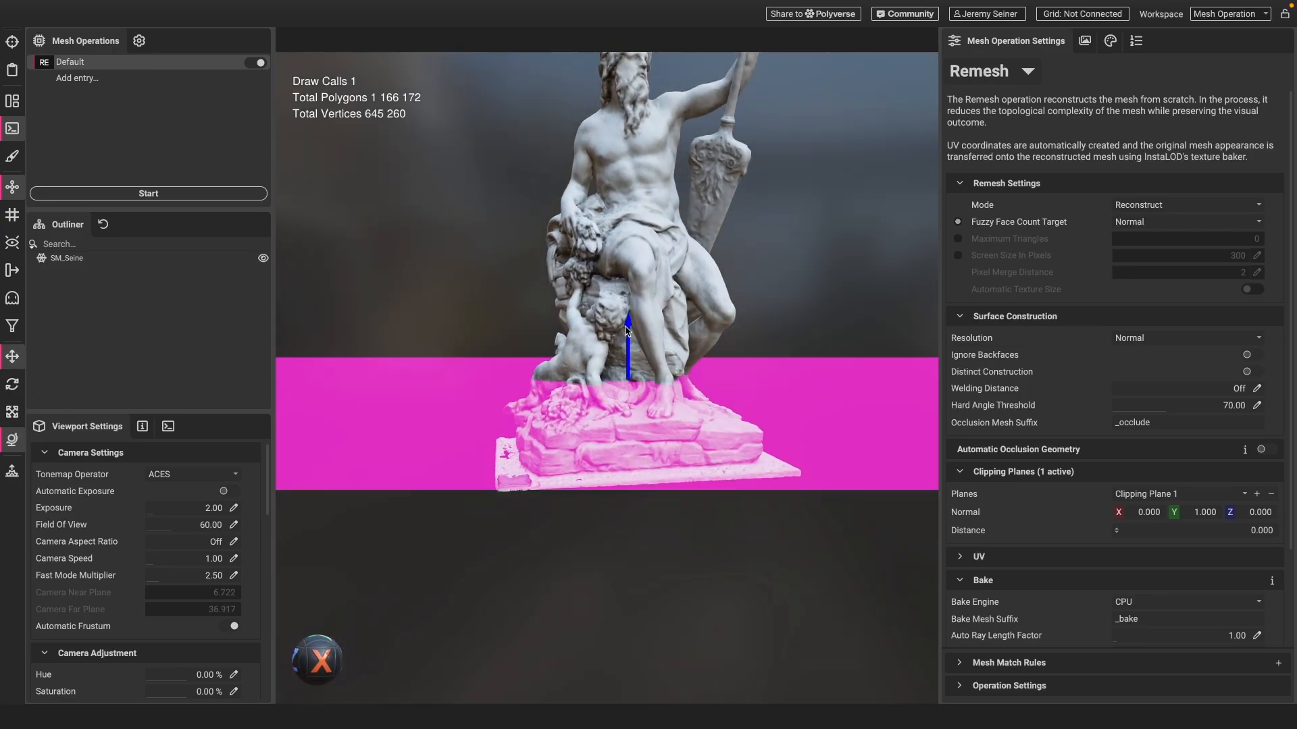
pyautogui.moveTo(626, 331); pyautogui.dragTo(621, 395)
pyautogui.moveTo(597, 391); pyautogui.dragTo(604, 402, button='middle')
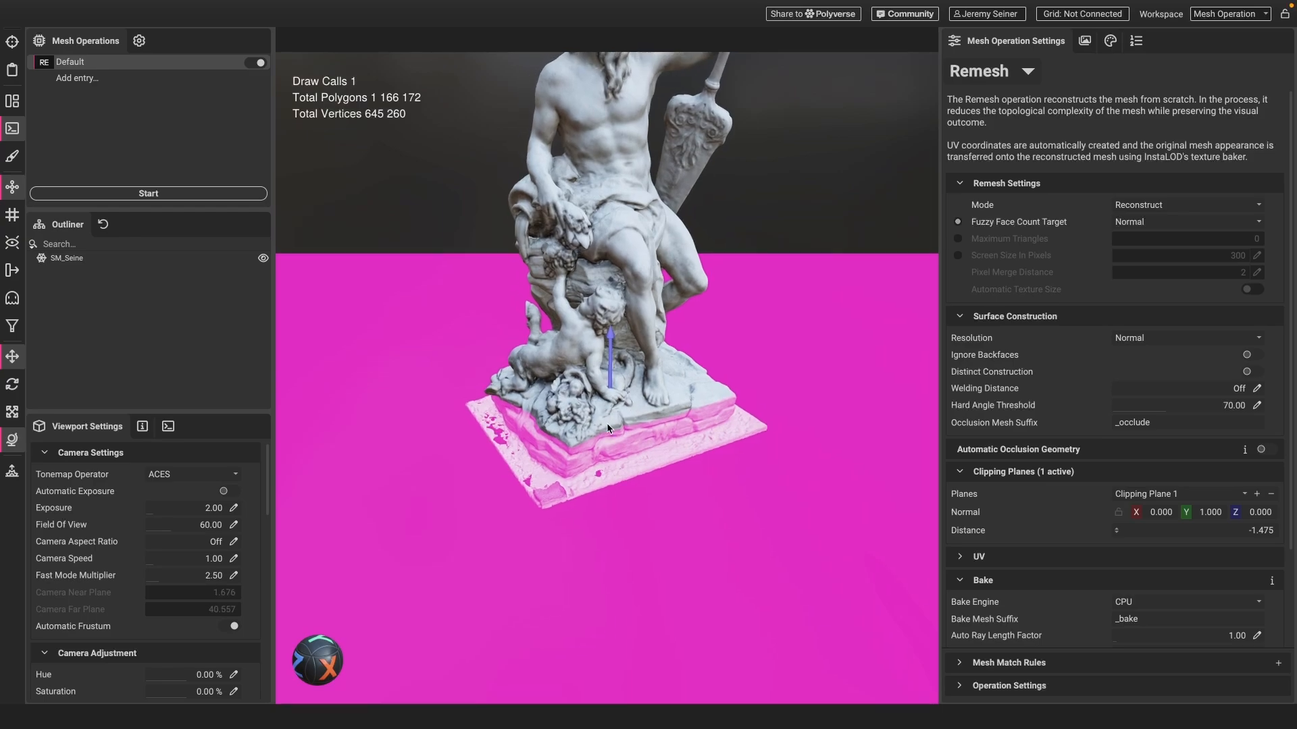
pyautogui.moveTo(605, 402)
pyautogui.mouseDown()
pyautogui.moveTo(603, 379)
pyautogui.moveTo(594, 413)
pyautogui.mouseUp()
pyautogui.moveTo(581, 473); pyautogui.dragTo(578, 459, button='middle')
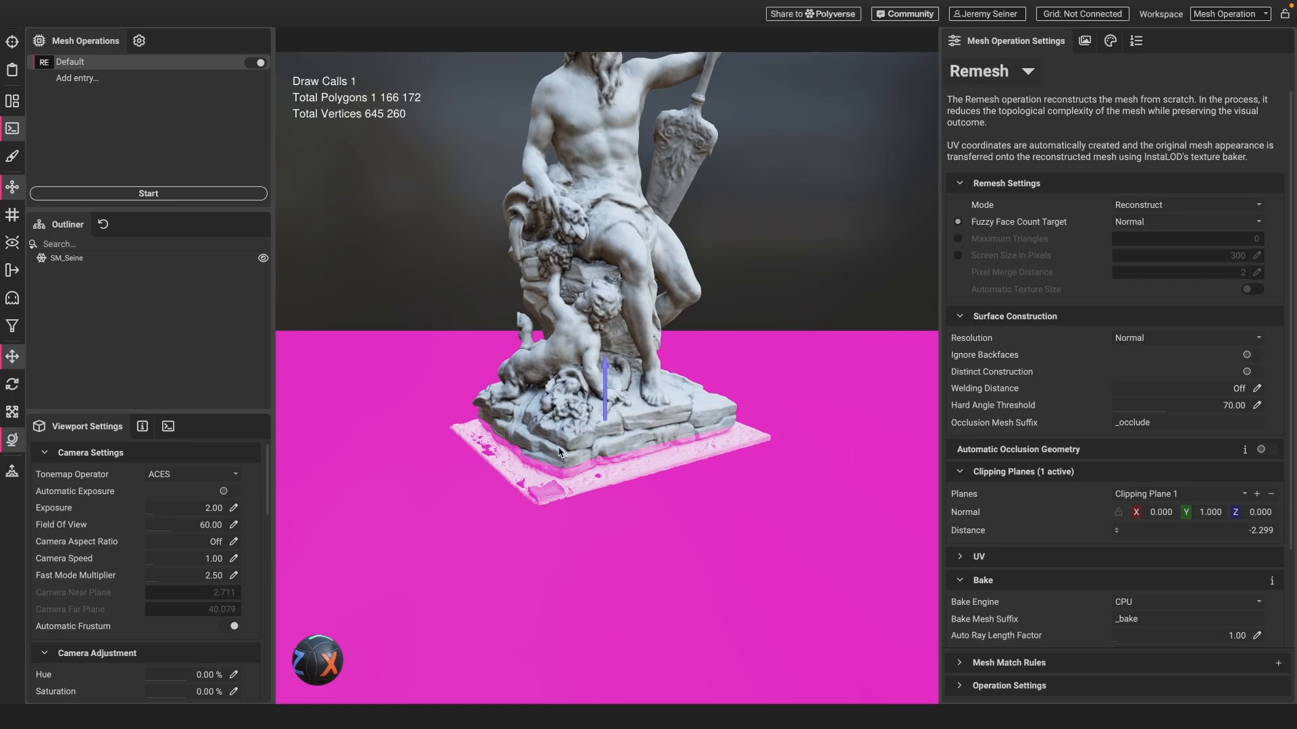
pyautogui.moveTo(562, 450)
pyautogui.mouseDown()
pyautogui.moveTo(564, 420)
pyautogui.moveTo(560, 449)
pyautogui.mouseUp()
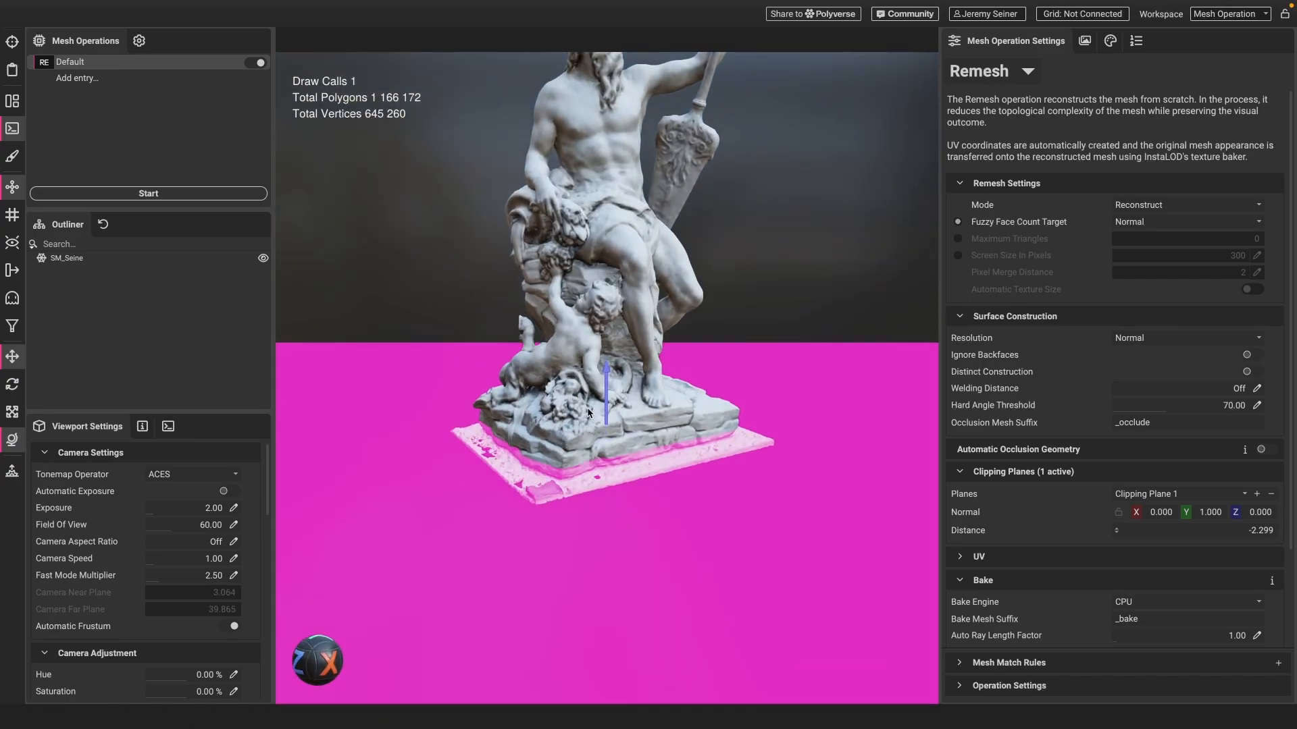
pyautogui.scroll(1, 587, 414)
pyautogui.moveTo(585, 439); pyautogui.dragTo(587, 427, button='middle')
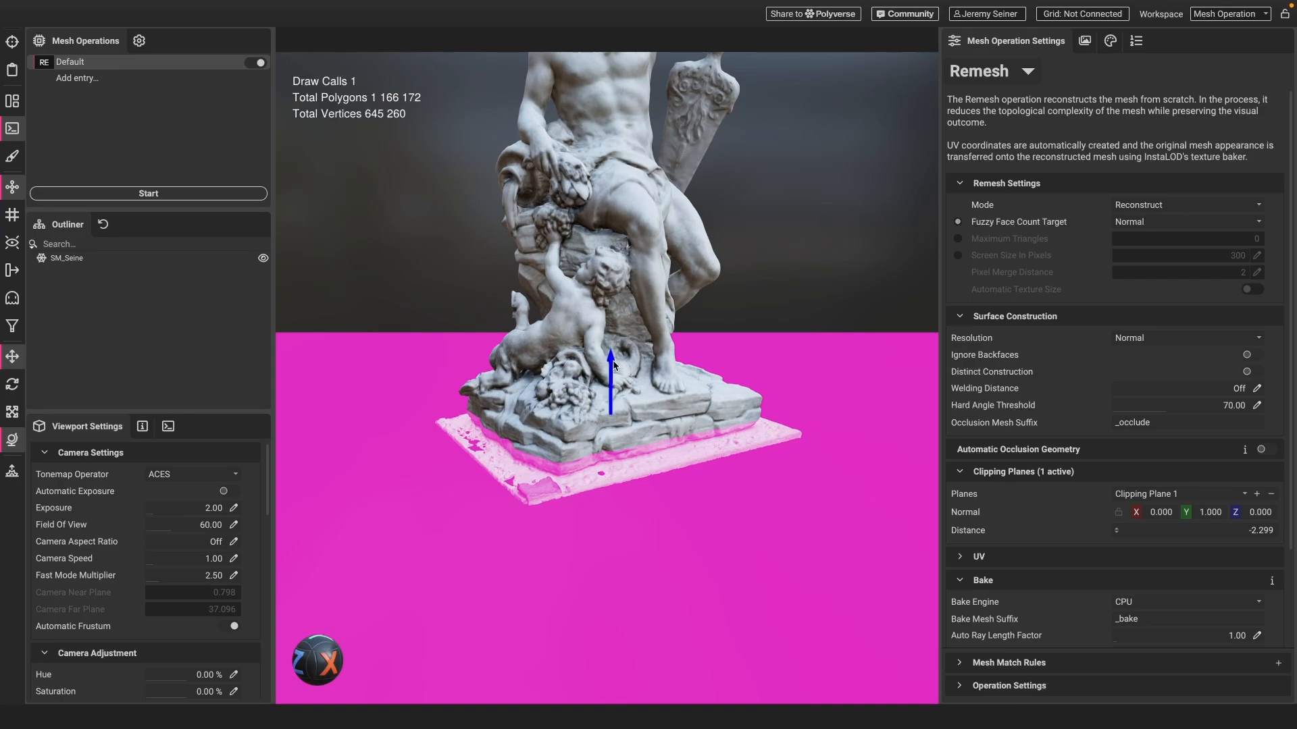
pyautogui.moveTo(614, 366); pyautogui.dragTo(598, 397)
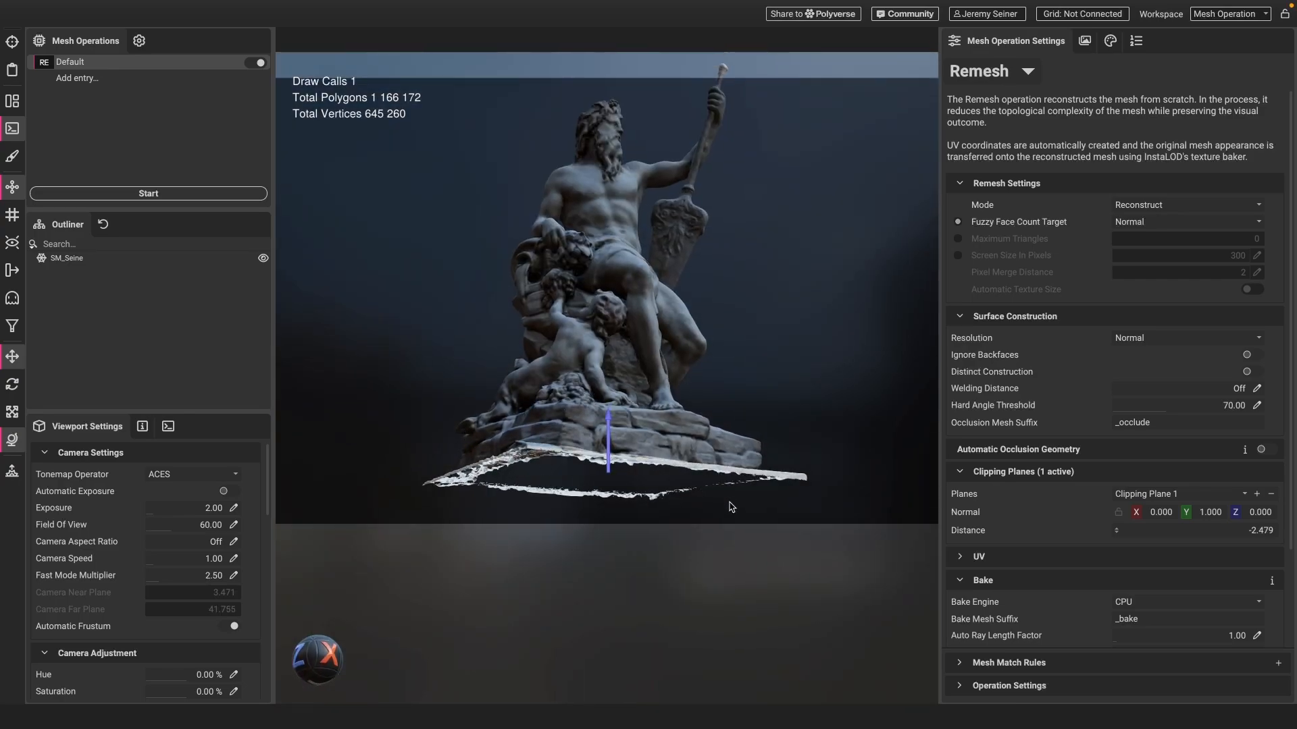
# - Run the Remesh operation on the statue with the clipping plane active, and remove the plane once the mesh is built
pyautogui.moveTo(663, 501); pyautogui.dragTo(587, 441)
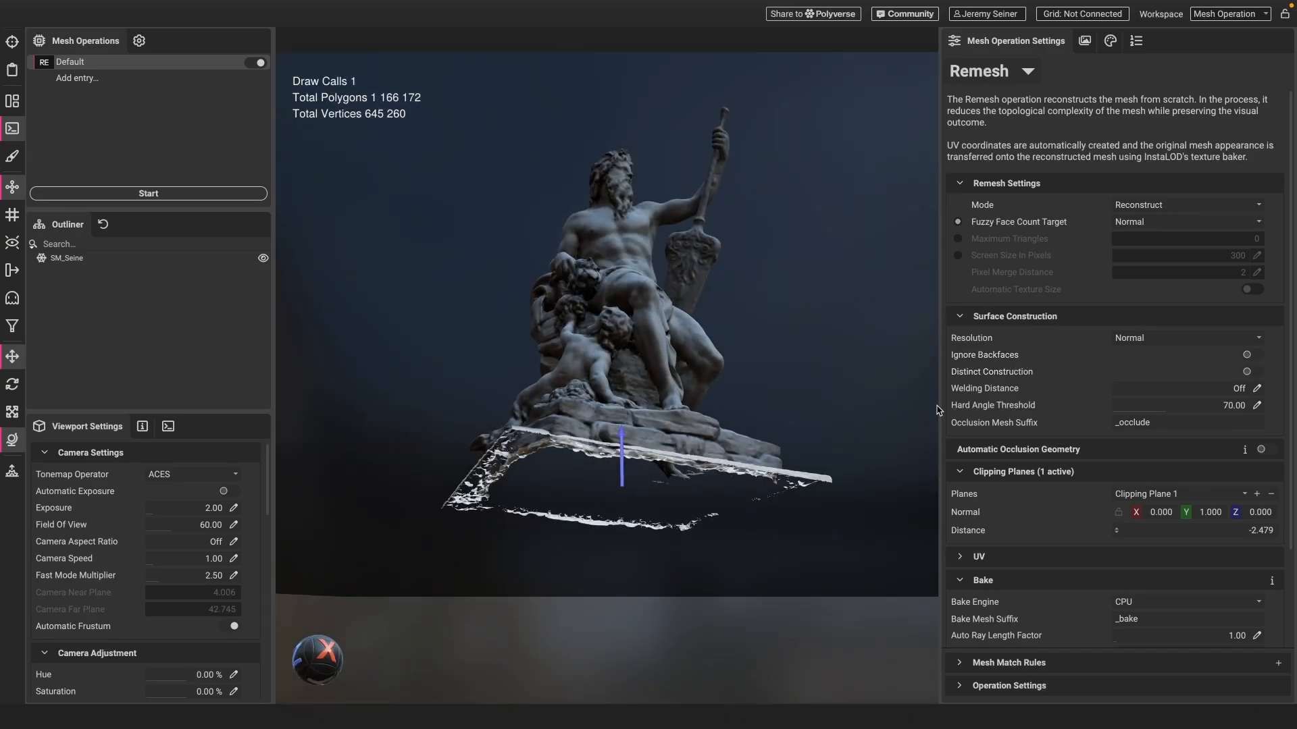
pyautogui.moveTo(690, 471); pyautogui.dragTo(671, 502)
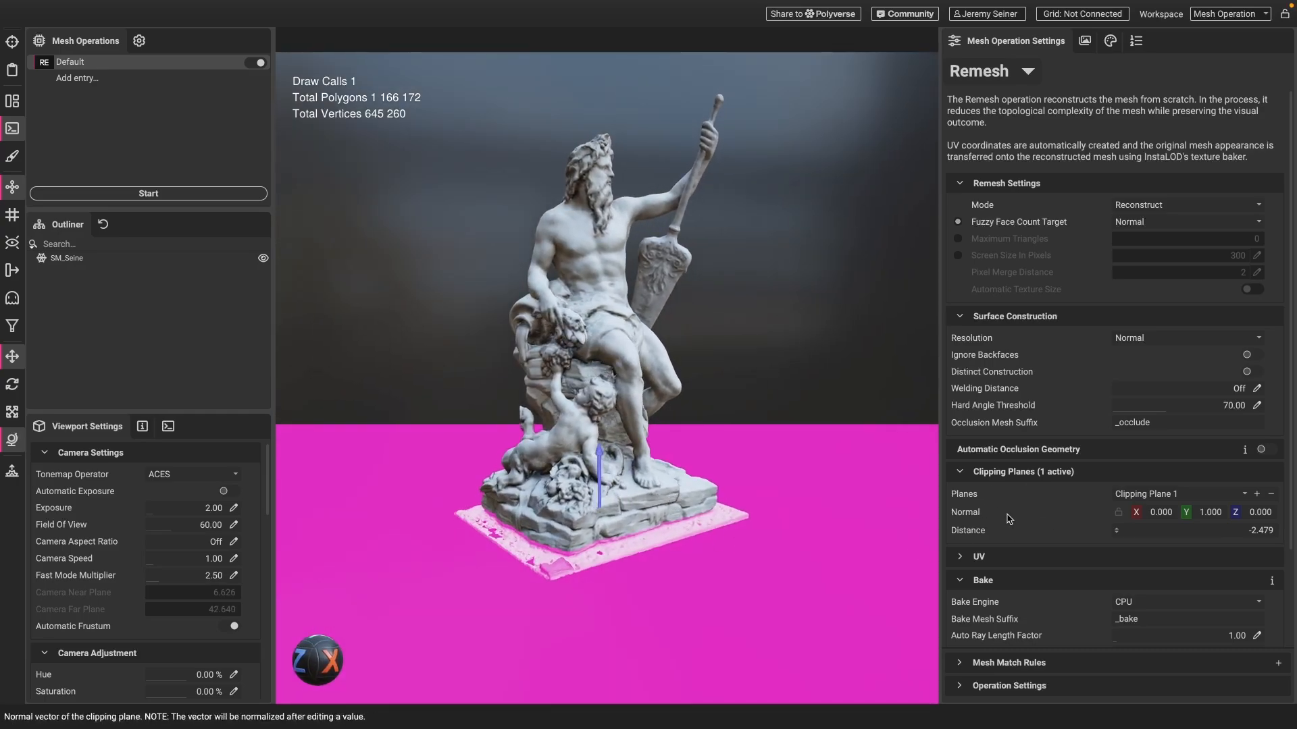
pyautogui.moveTo(569, 477); pyautogui.dragTo(541, 480)
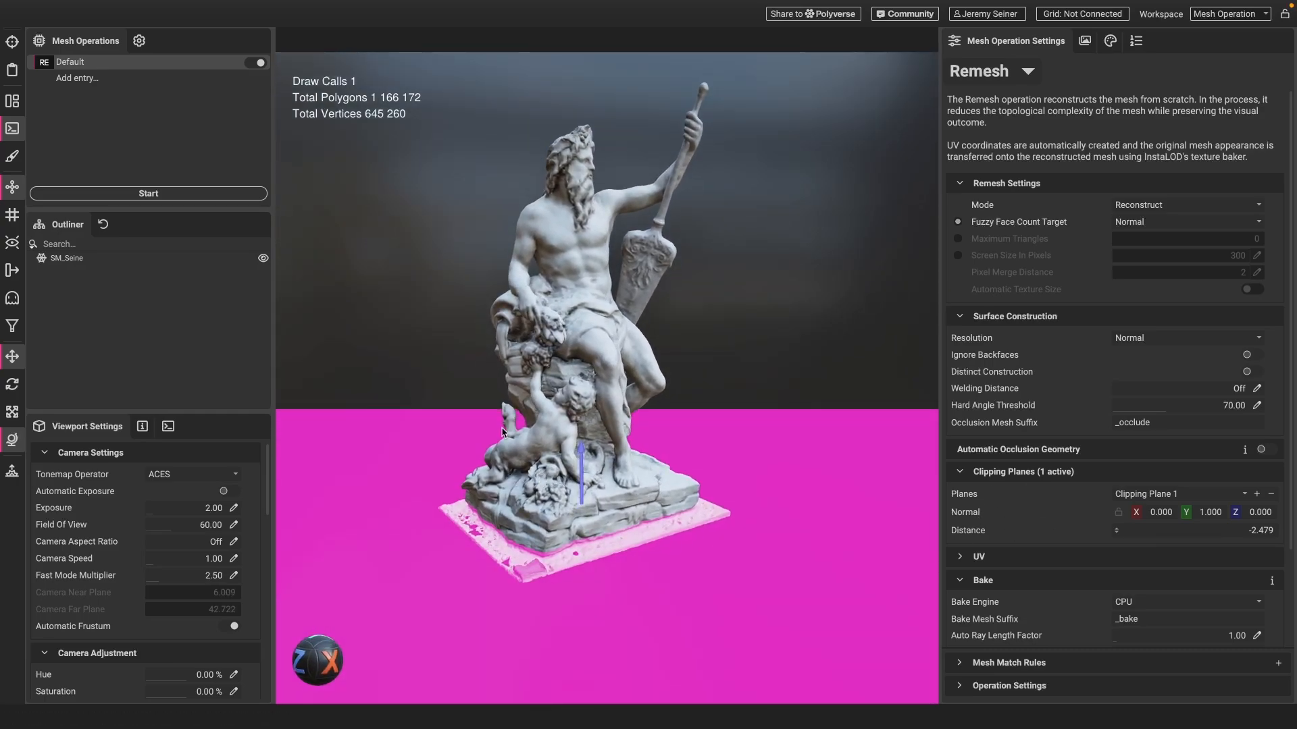
pyautogui.moveTo(503, 432); pyautogui.dragTo(518, 367)
pyautogui.moveTo(560, 457); pyautogui.dragTo(545, 483)
pyautogui.scroll(-3, 530, 466)
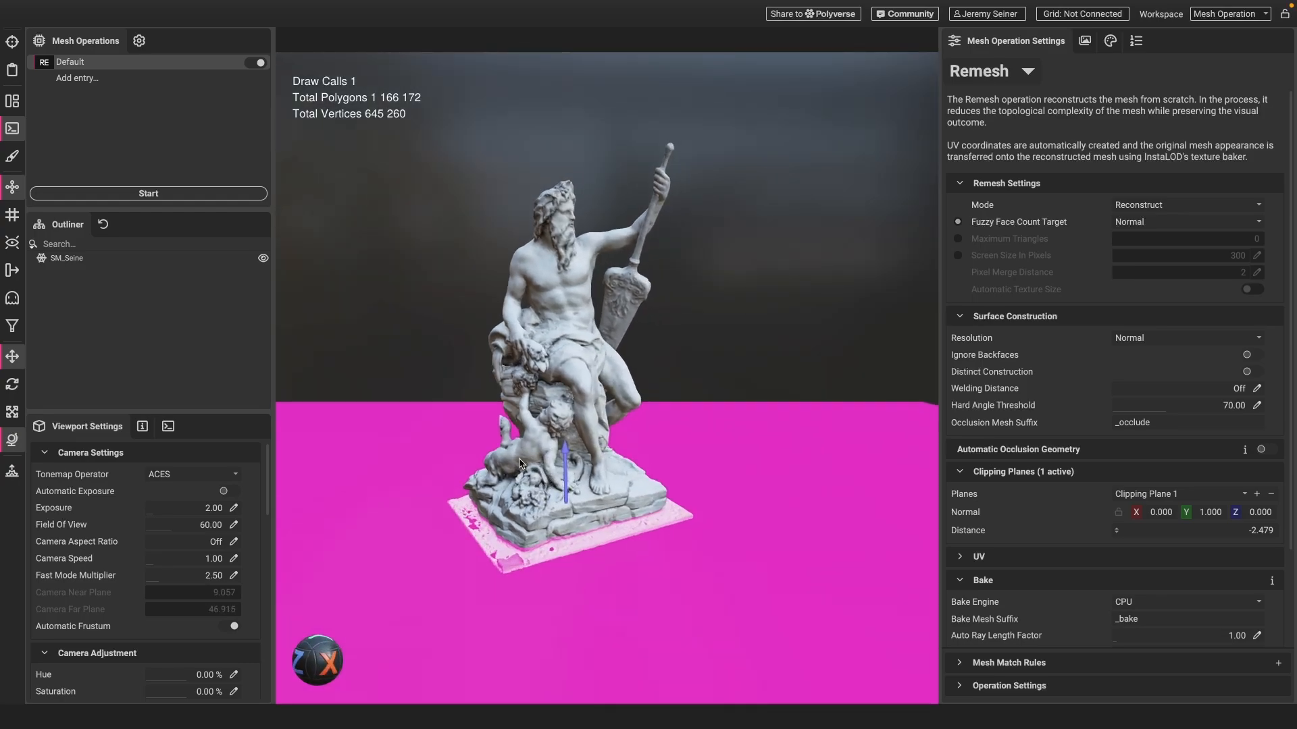
pyautogui.click(184, 195)
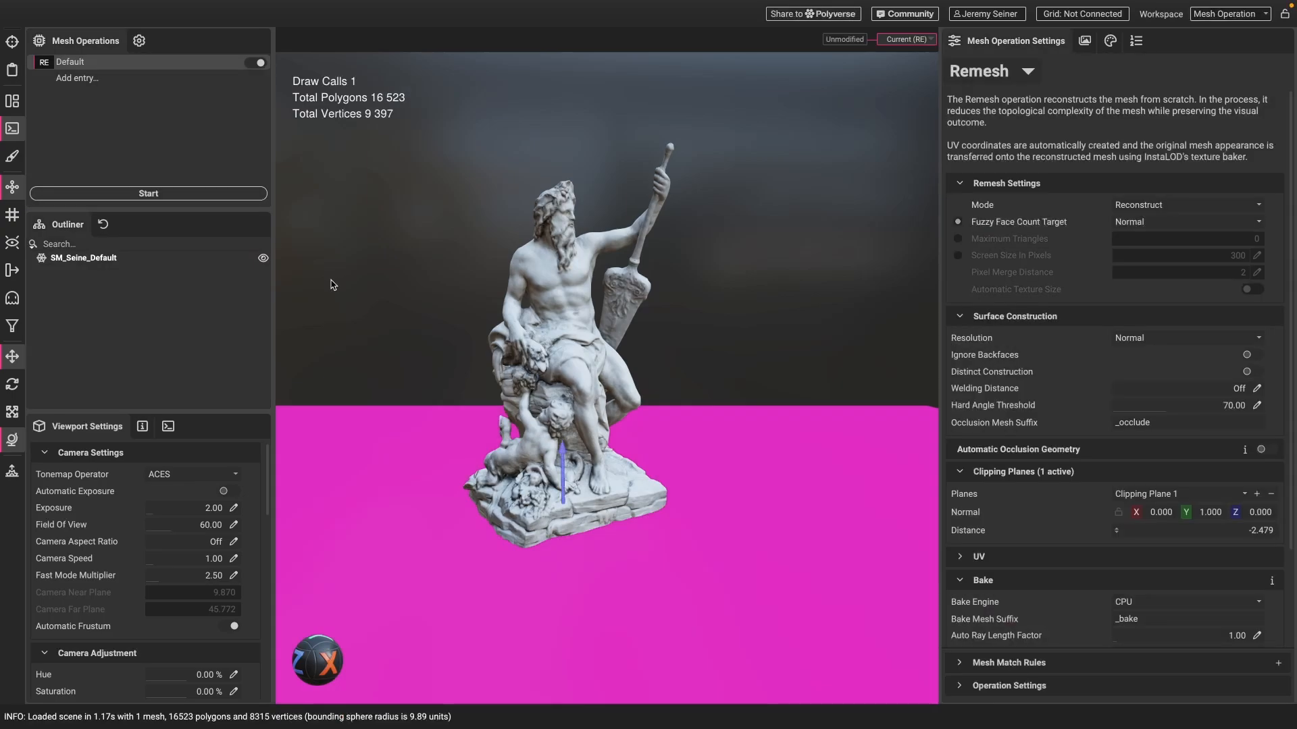
pyautogui.click(1271, 493)
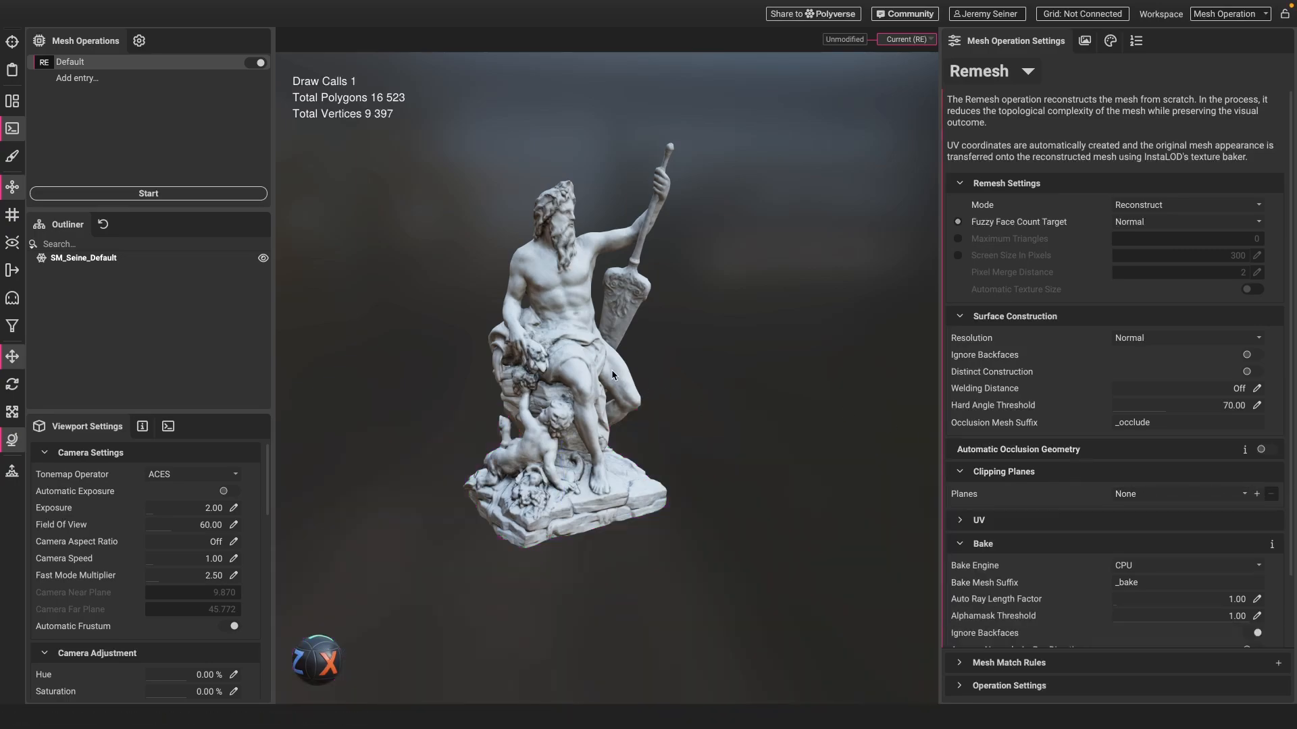
# - Examine the remeshed statue and its clipped base from several angles
pyautogui.moveTo(612, 375); pyautogui.dragTo(481, 375)
pyautogui.scroll(5, 569, 466)
pyautogui.moveTo(546, 594); pyautogui.dragTo(575, 482, button='middle')
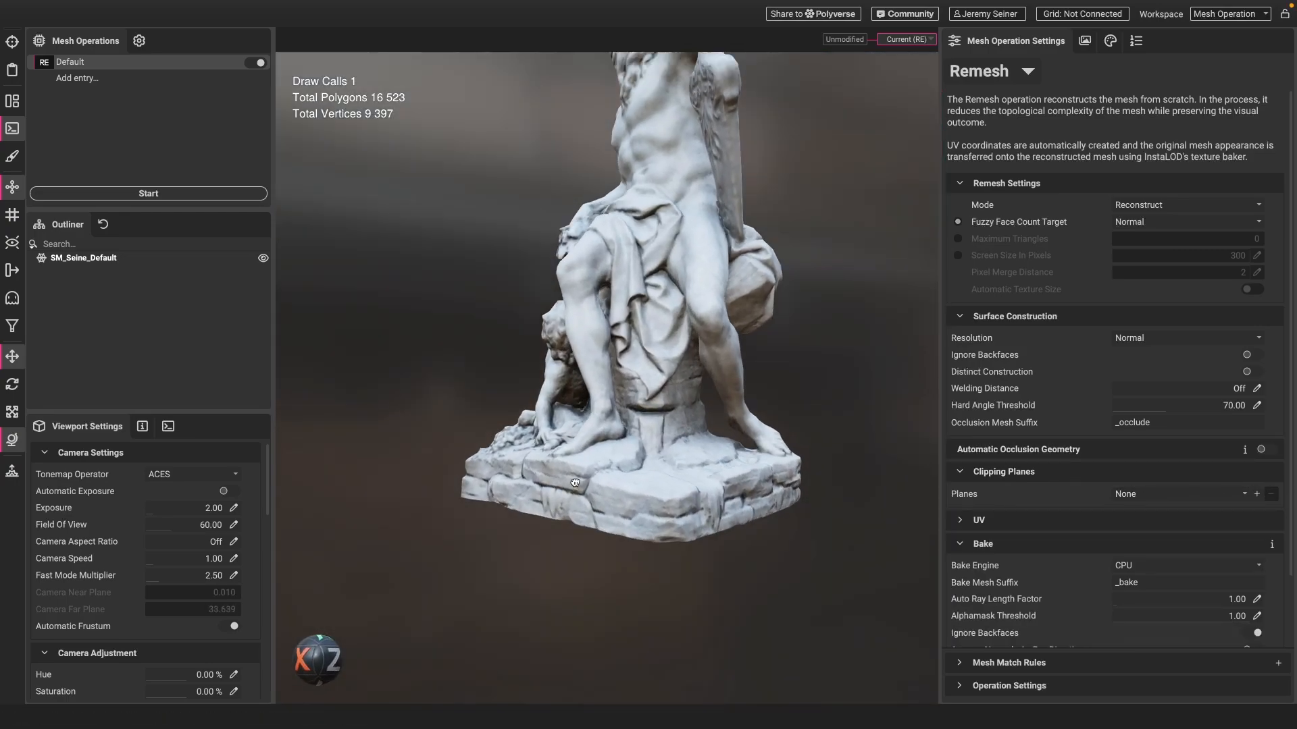
pyautogui.moveTo(574, 483); pyautogui.dragTo(566, 521)
pyautogui.scroll(-2, 566, 452)
pyautogui.moveTo(565, 452); pyautogui.dragTo(492, 436)
pyautogui.scroll(2, 602, 462)
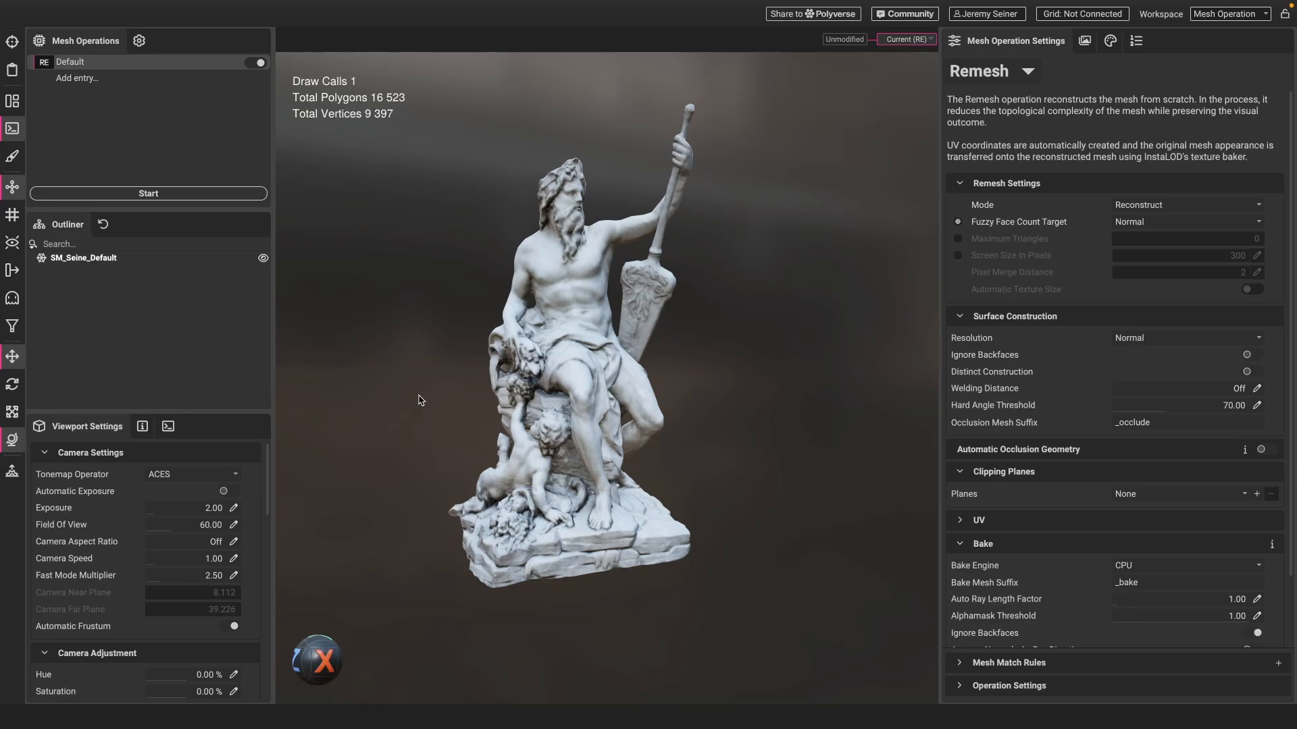
pyautogui.scroll(5, 573, 370)
pyautogui.moveTo(566, 371)
pyautogui.mouseDown()
pyautogui.moveTo(537, 396)
pyautogui.moveTo(558, 387)
pyautogui.mouseUp()
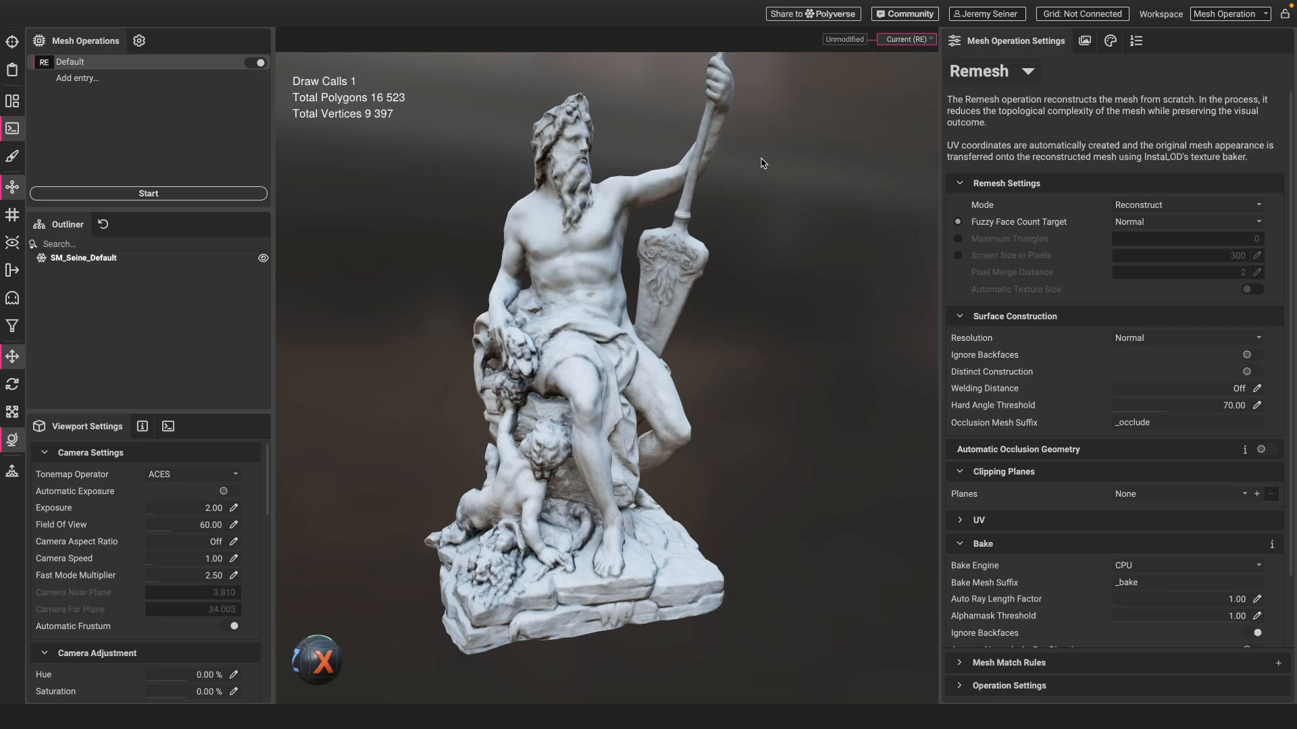
# - Go back to the Unmodified timeline entry and delete the timeline history, keeping the current profile
pyautogui.click(852, 41)
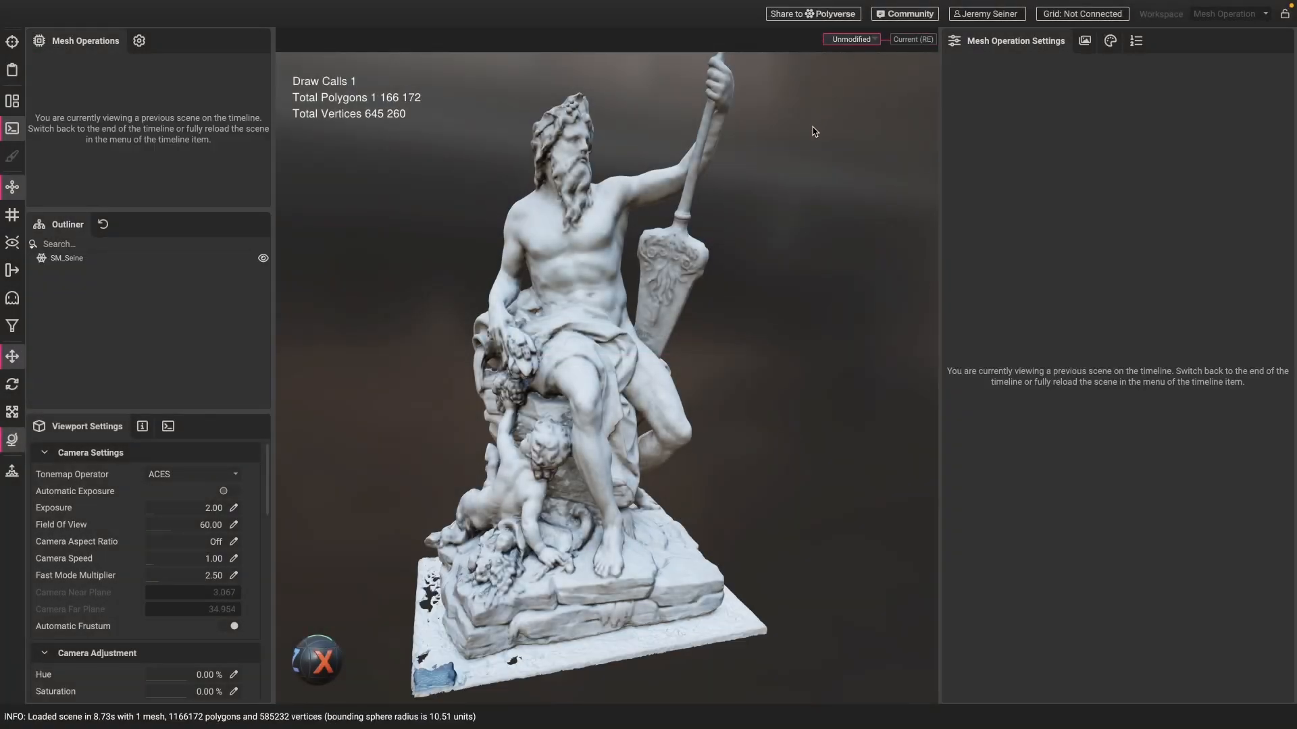
pyautogui.click(878, 40)
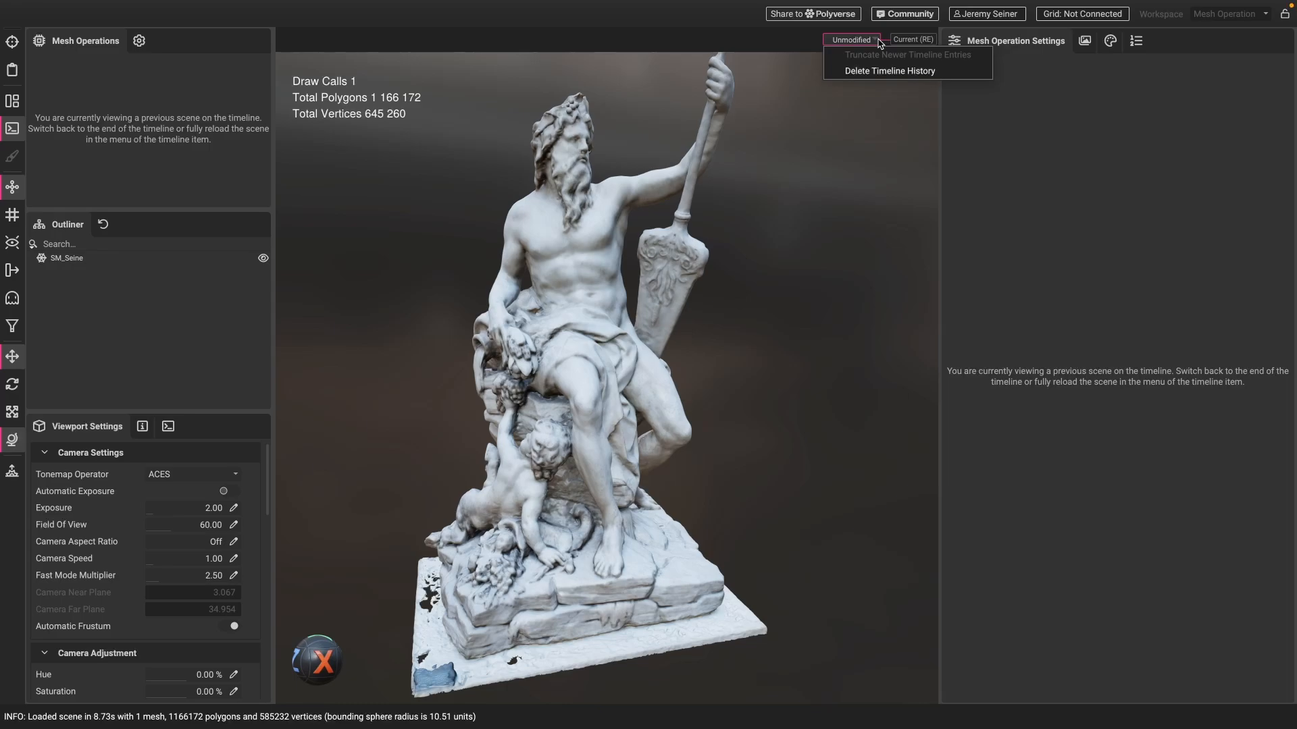
pyautogui.click(890, 71)
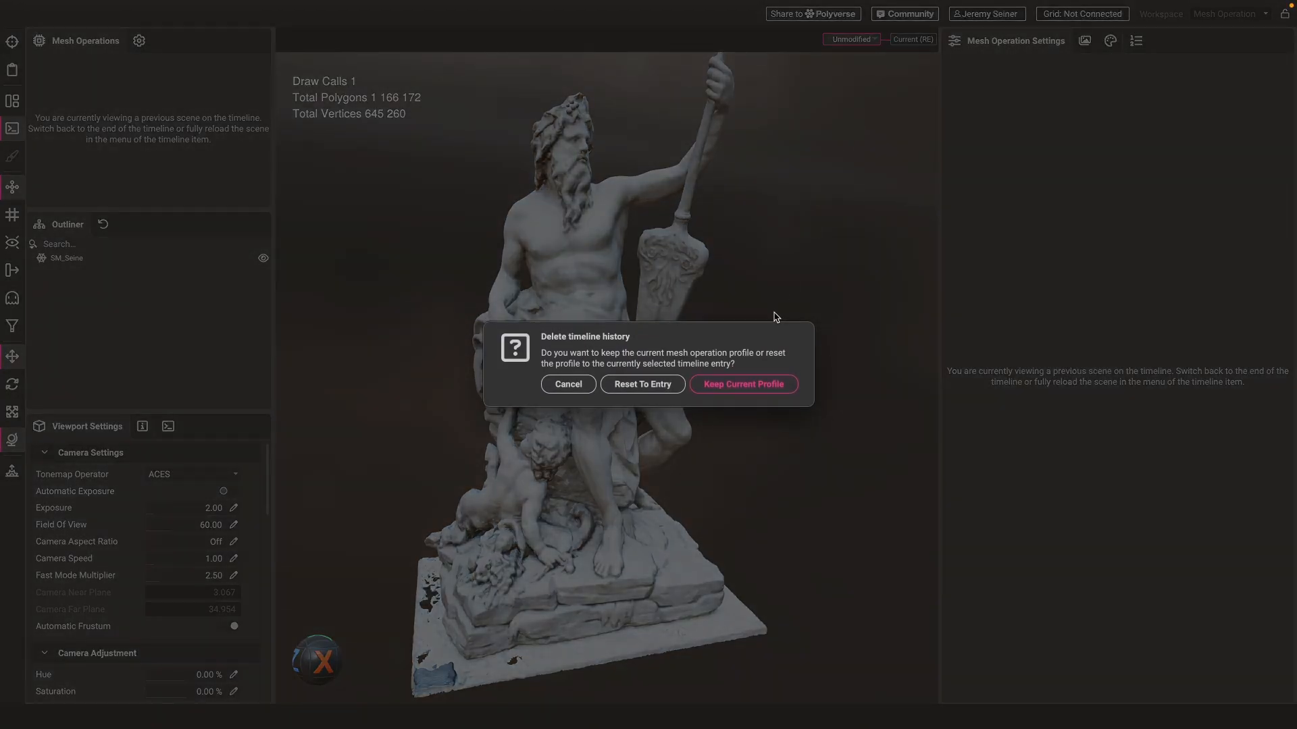
pyautogui.click(756, 379)
# - Inspect the dark crevices of the original SM_Seine scan up close and switch the viewport's render mode to Unlit
pyautogui.scroll(5, 518, 399)
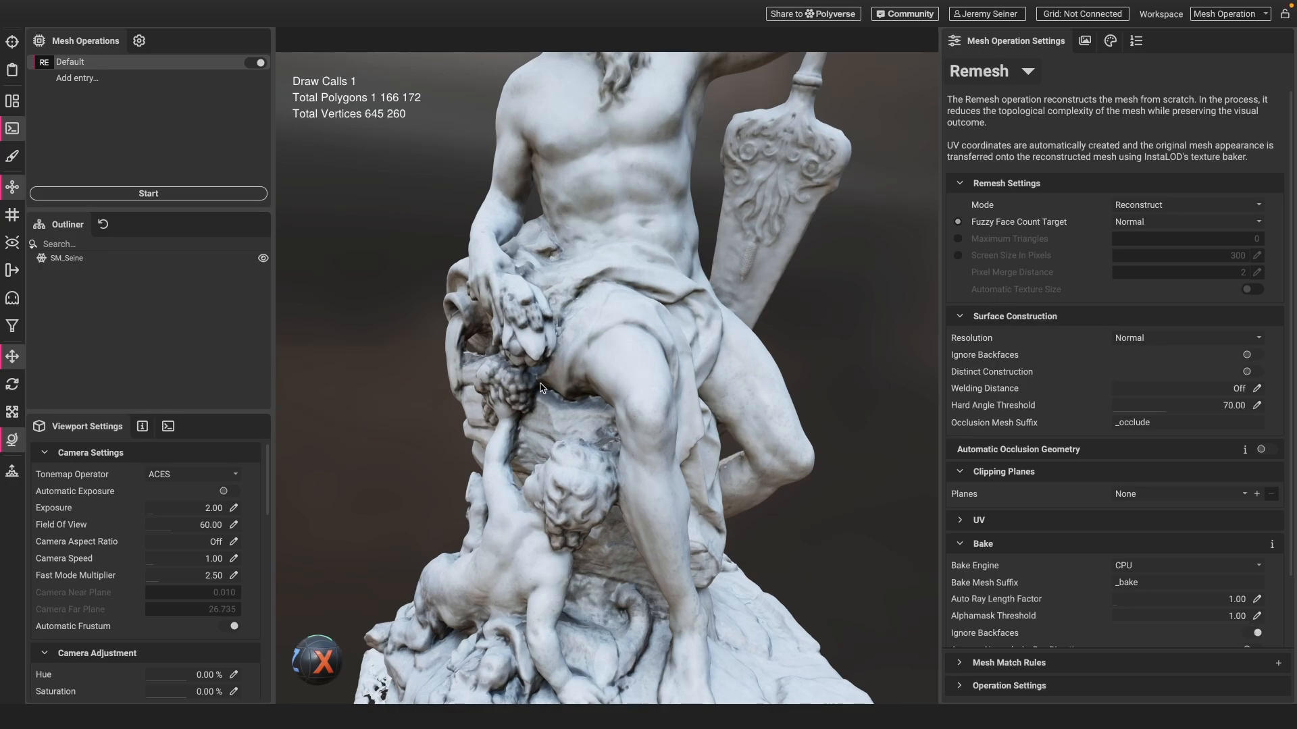
pyautogui.moveTo(540, 388); pyautogui.dragTo(594, 385)
pyautogui.scroll(5, 576, 387)
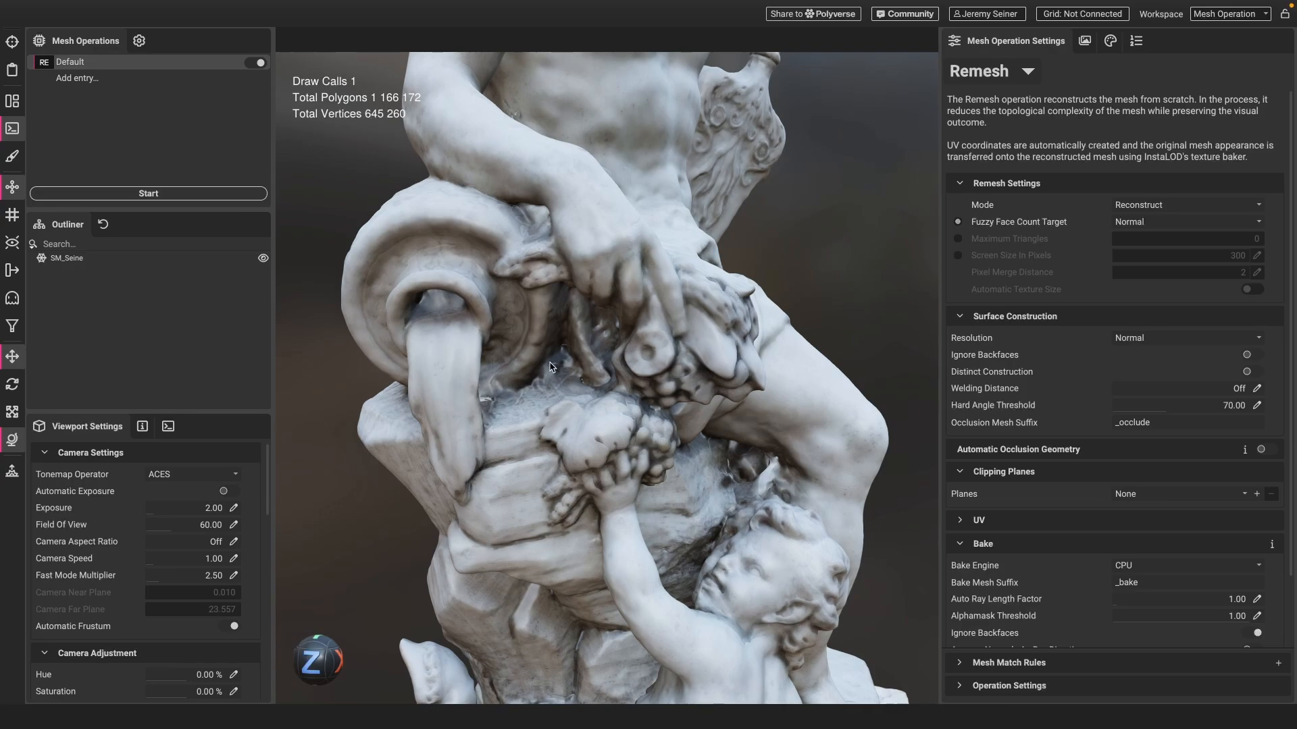
pyautogui.scroll(-6, 551, 367)
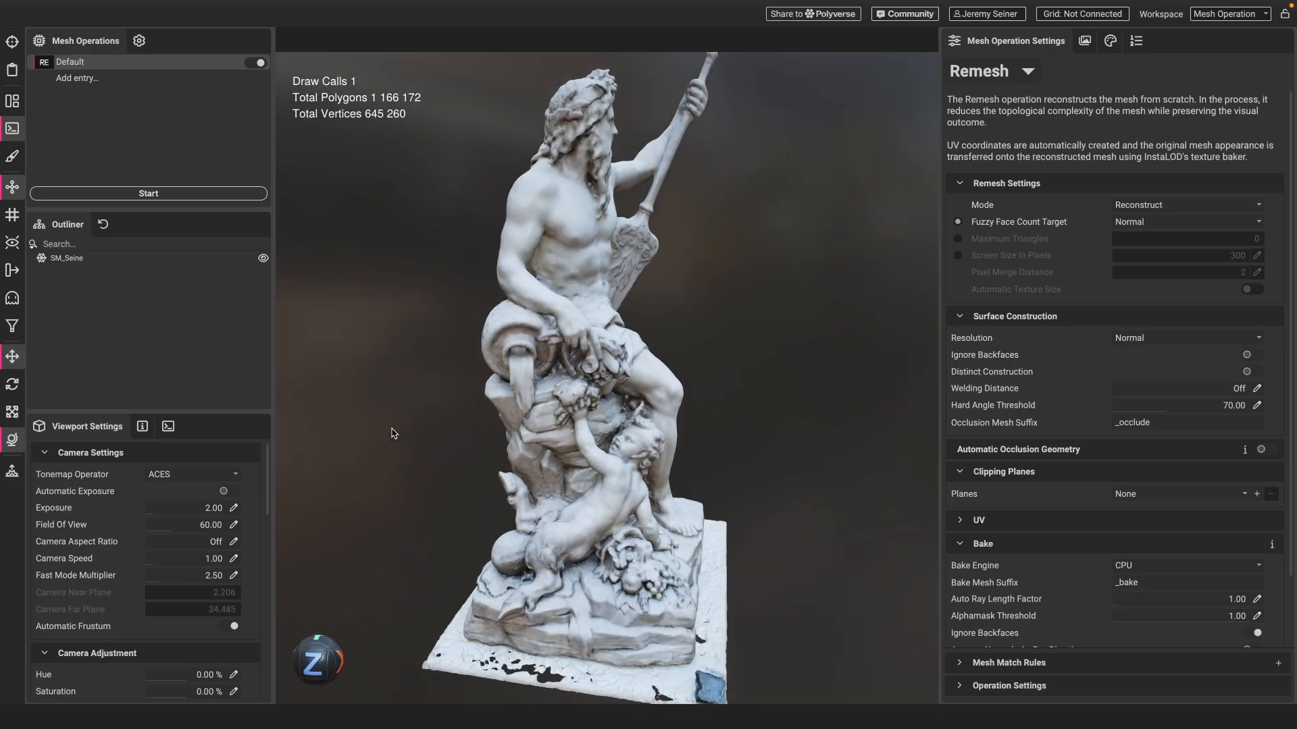
pyautogui.scroll(-3, 74, 534)
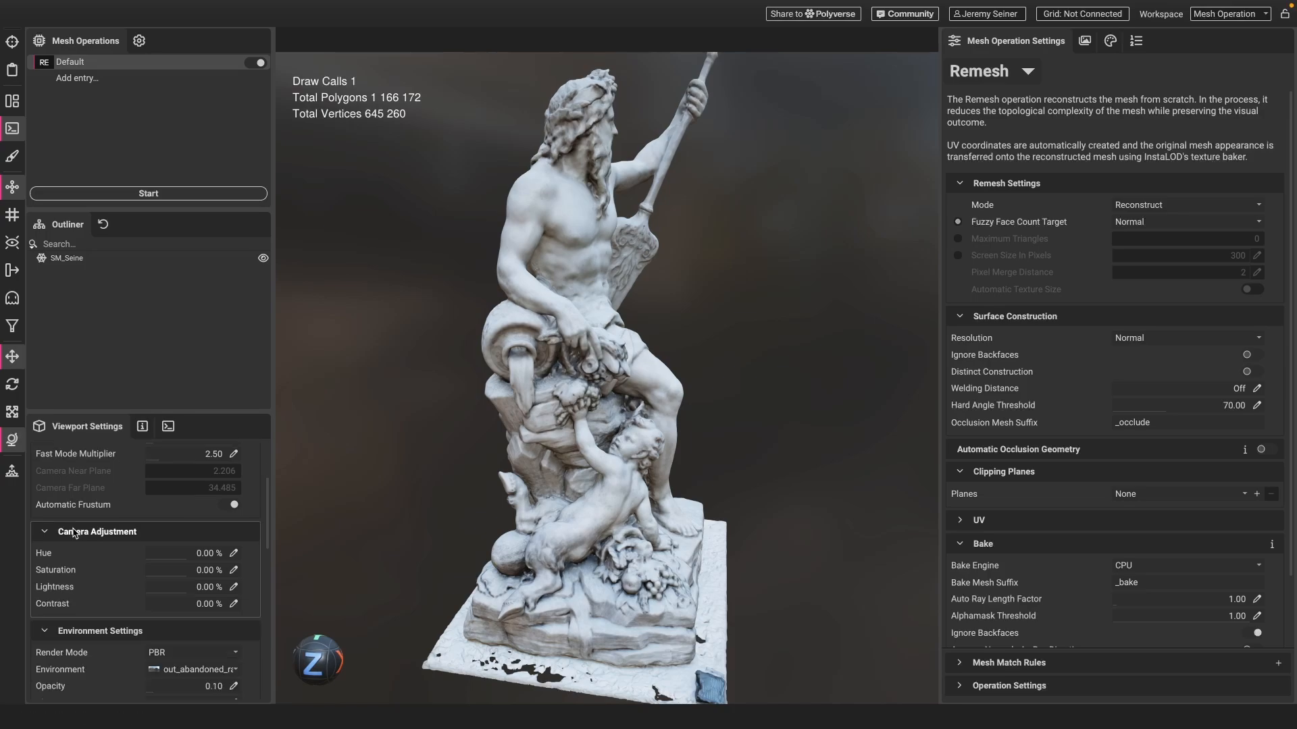
pyautogui.scroll(-1, 77, 540)
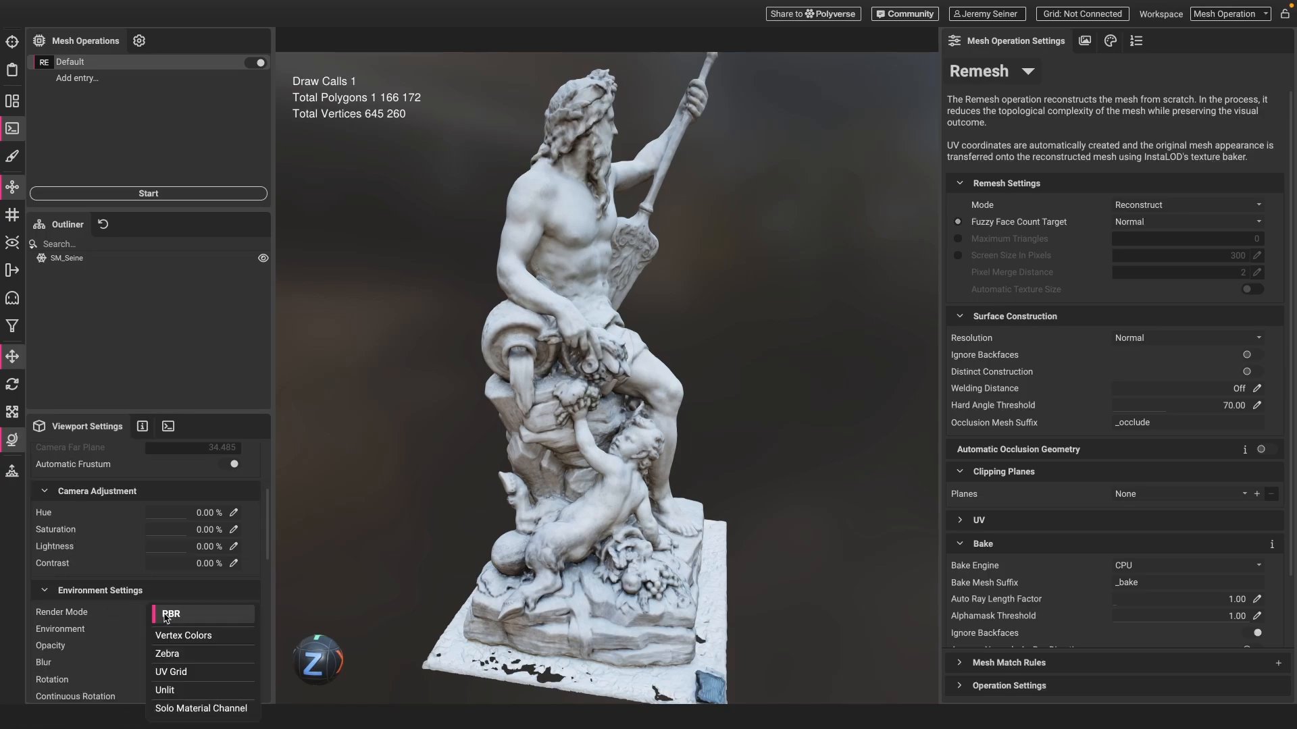
pyautogui.click(164, 690)
# - Examine the shading captured in the statue's texture in the unlit view from different angles
pyautogui.scroll(3, 602, 399)
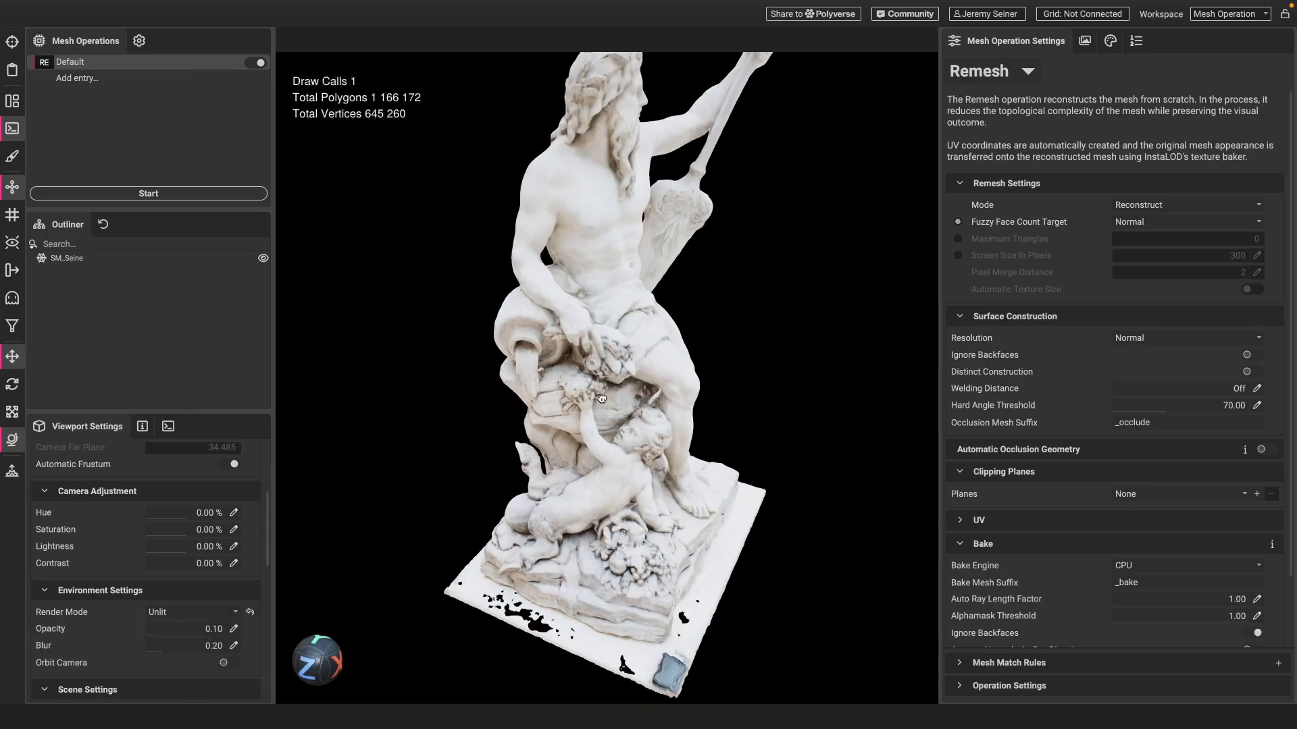
pyautogui.moveTo(602, 398); pyautogui.dragTo(562, 424)
pyautogui.moveTo(581, 373); pyautogui.dragTo(579, 327)
pyautogui.scroll(3, 587, 323)
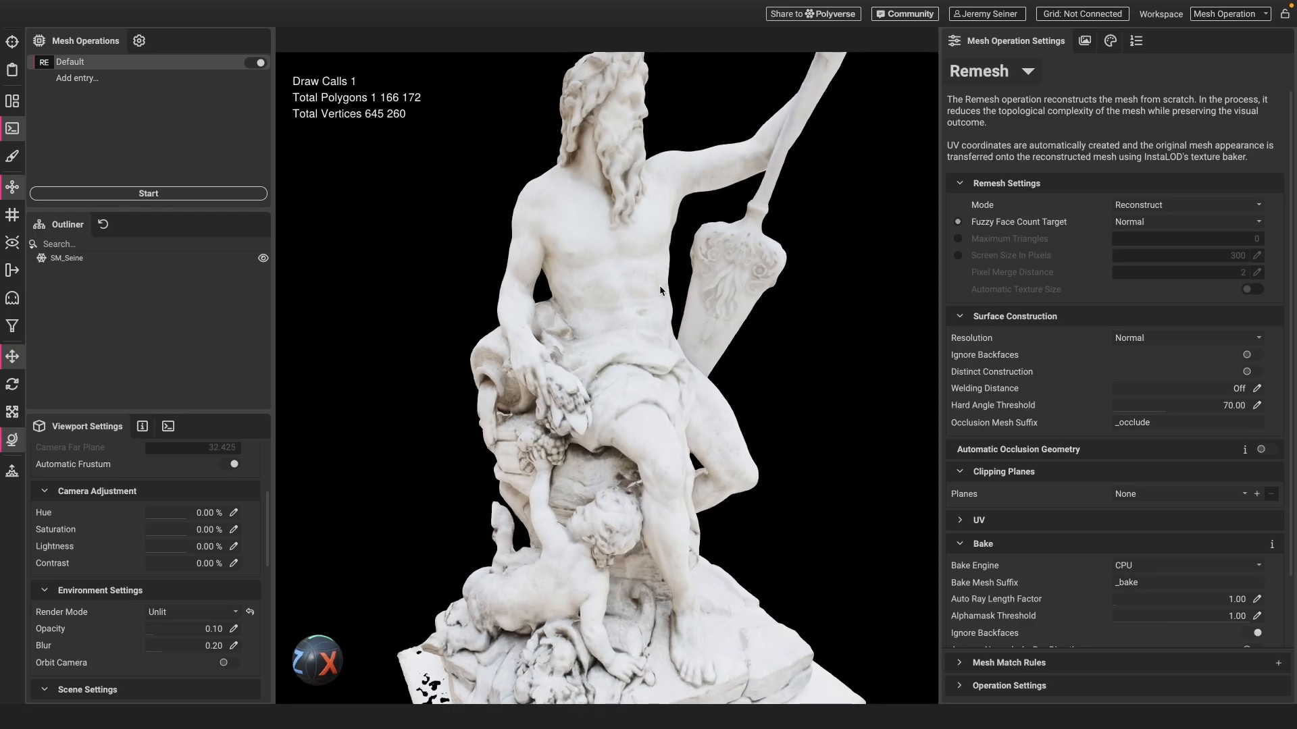
# - Inspect the shadows in the unlit texture around the vase, rocks and child figure, both up close and across the whole statue
pyautogui.moveTo(581, 412); pyautogui.dragTo(601, 407)
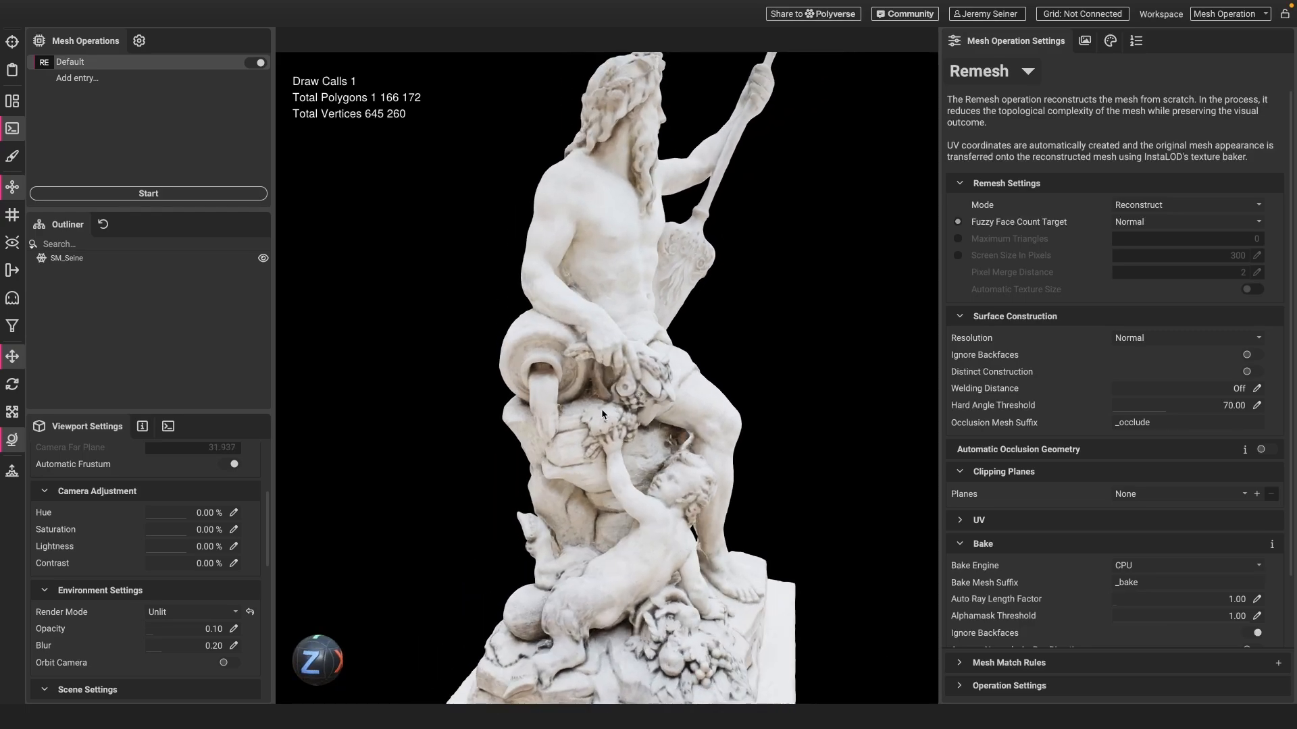
pyautogui.scroll(4, 601, 408)
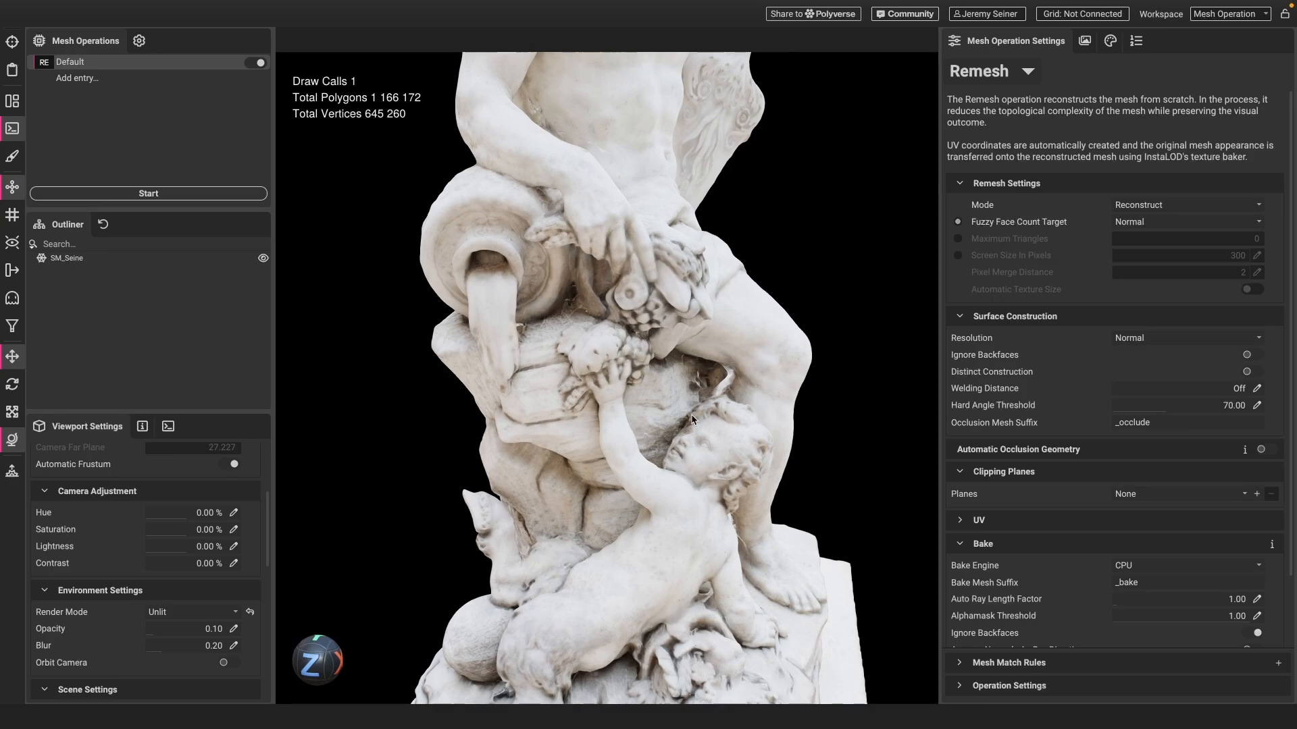
pyautogui.scroll(-4, 566, 406)
pyautogui.moveTo(566, 407)
pyautogui.mouseDown()
pyautogui.moveTo(591, 397)
pyautogui.moveTo(570, 396)
pyautogui.mouseUp()
pyautogui.scroll(-2, 595, 393)
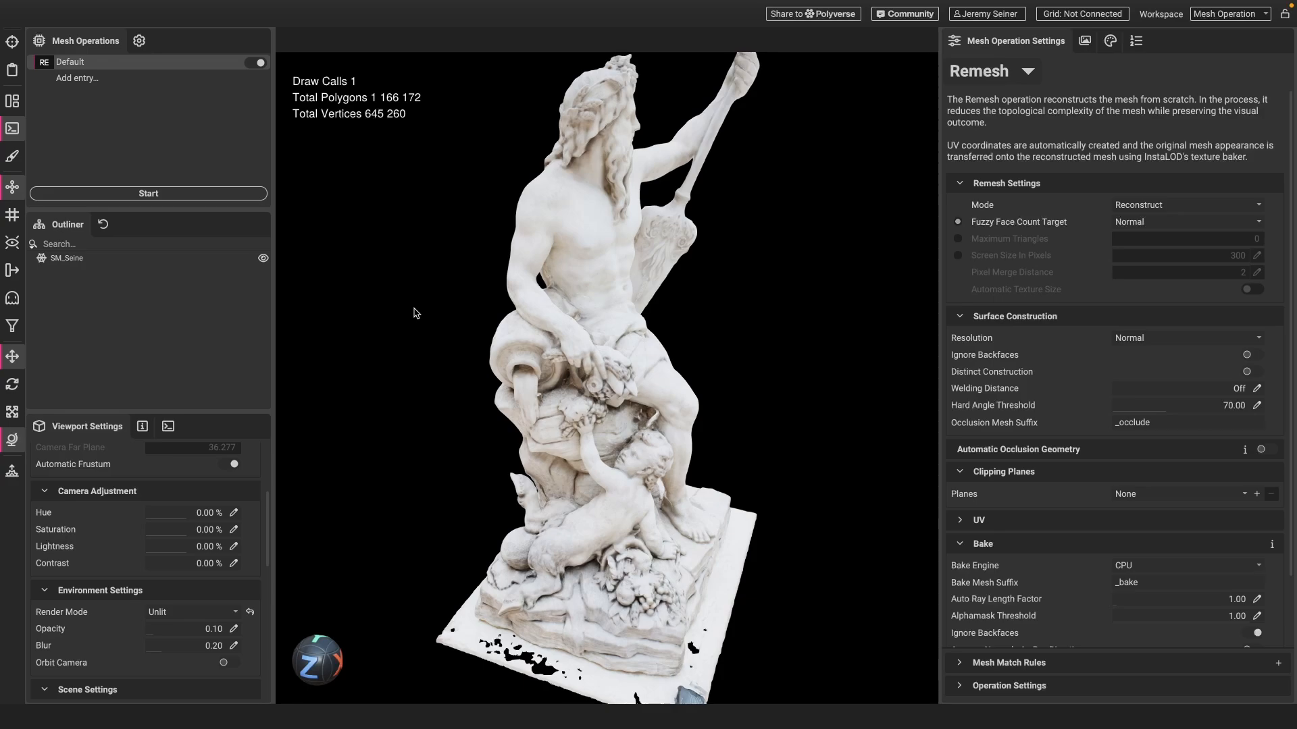
pyautogui.scroll(3, 582, 390)
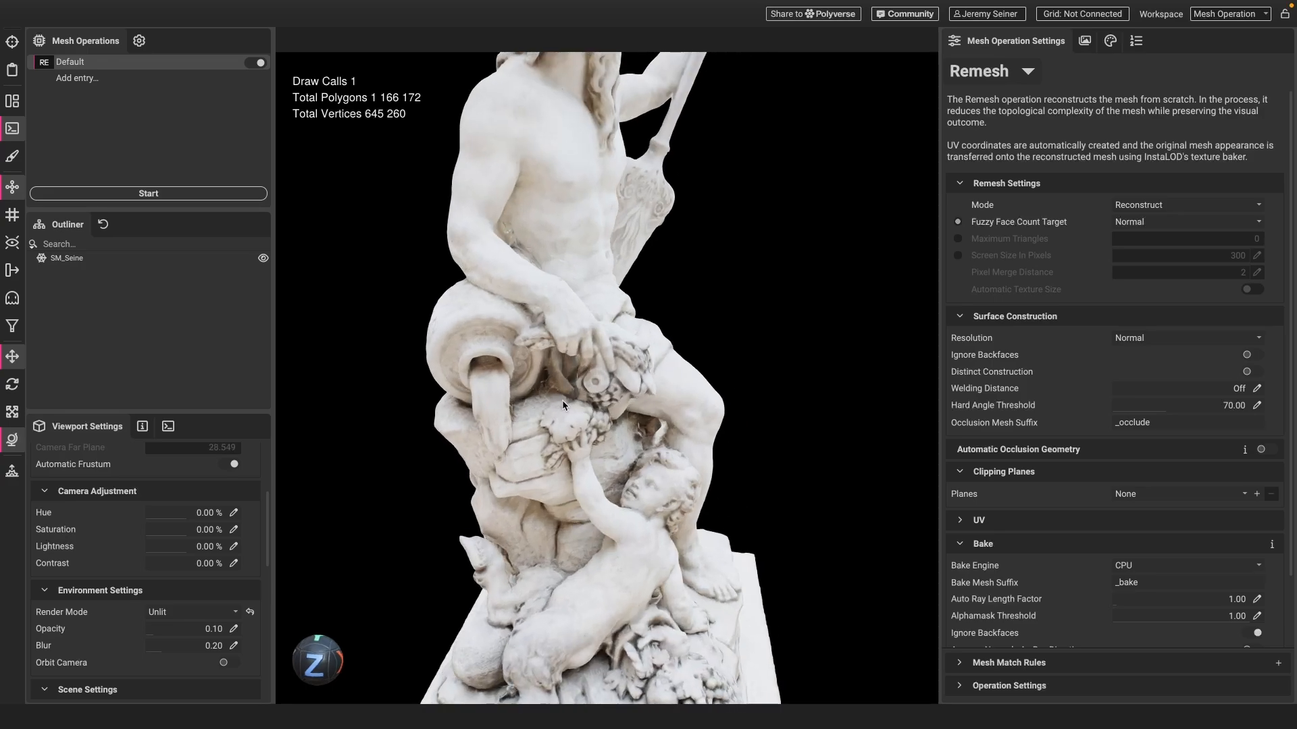
pyautogui.scroll(-5, 562, 400)
pyautogui.moveTo(562, 400); pyautogui.dragTo(560, 398)
pyautogui.moveTo(560, 398); pyautogui.dragTo(547, 386, button='middle')
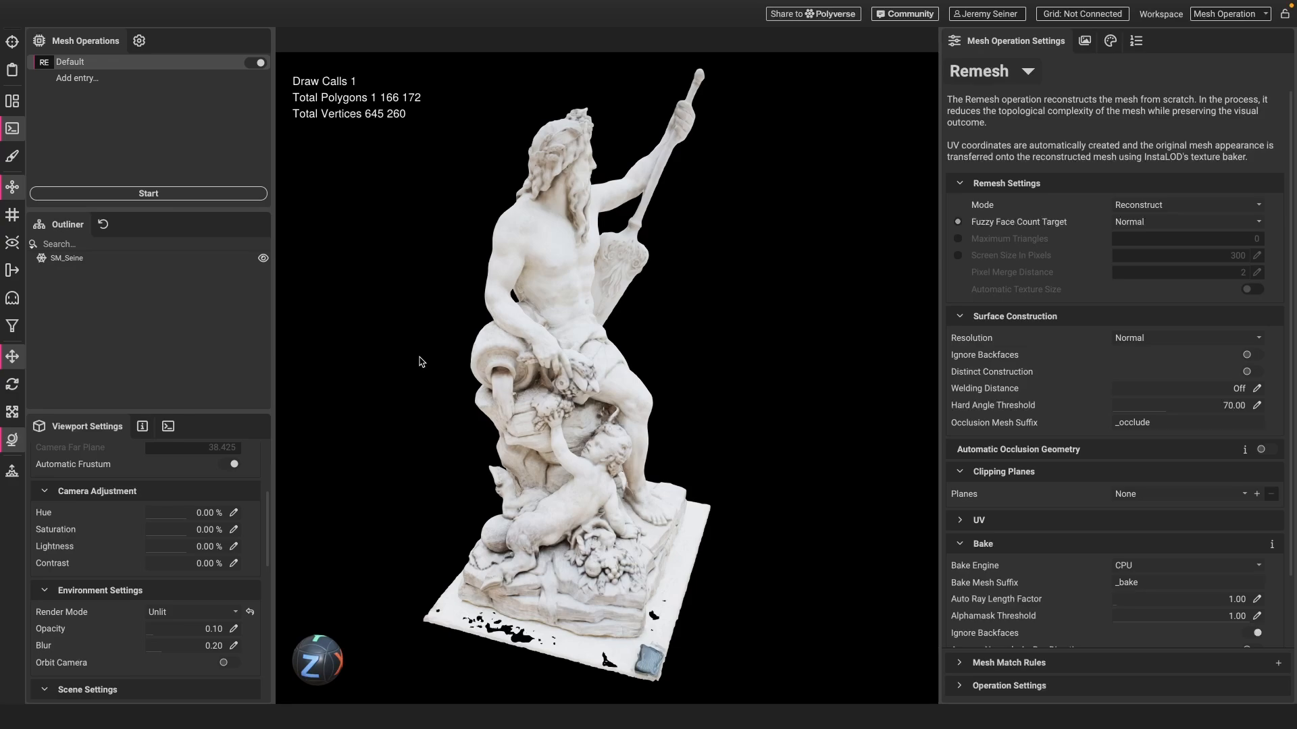
pyautogui.scroll(-2, 531, 365)
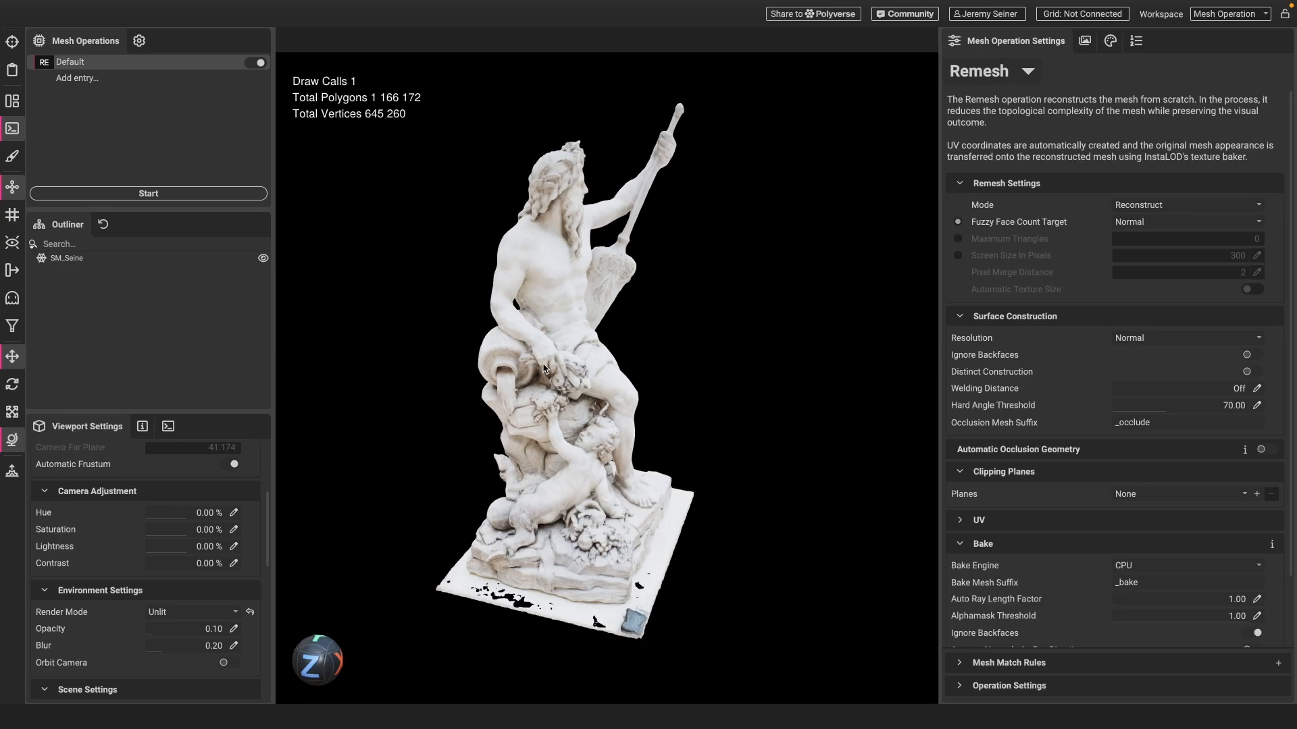
pyautogui.moveTo(532, 365); pyautogui.dragTo(547, 386)
pyautogui.scroll(2, 533, 397)
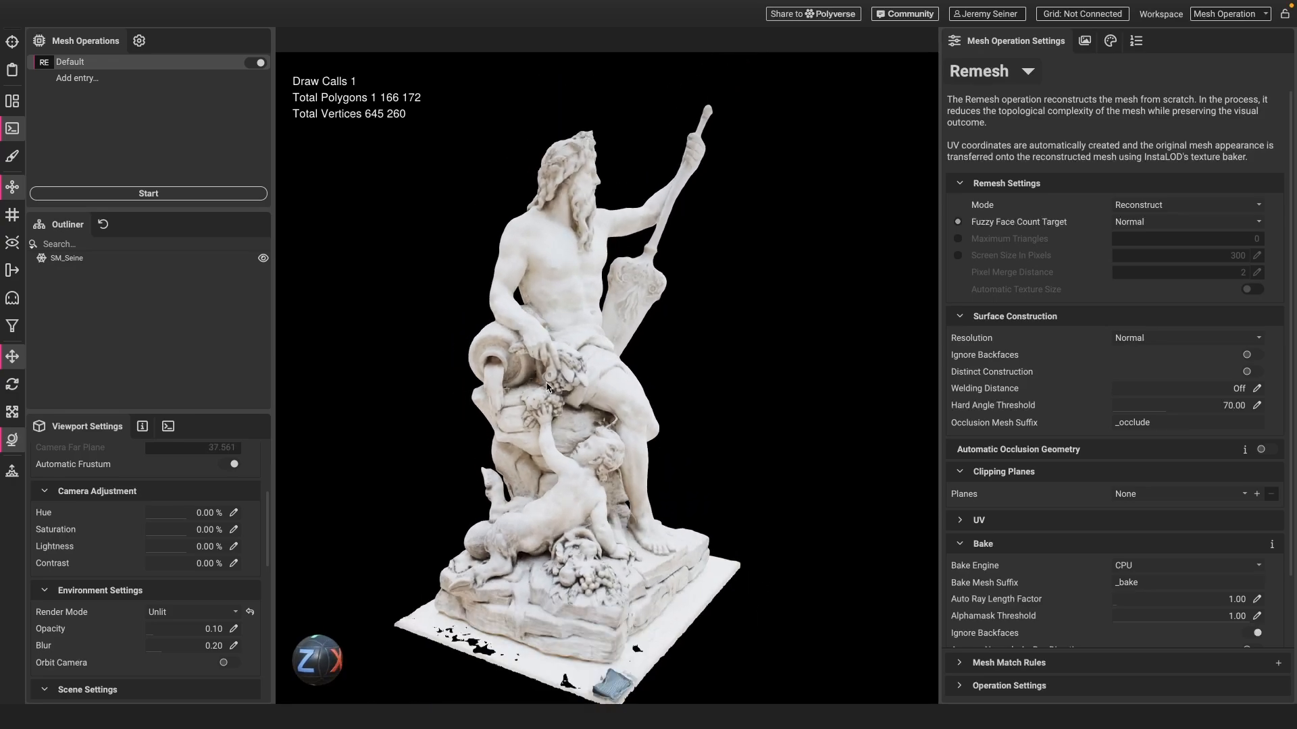
# - Reset the viewport's render mode to PBR and view the whole lit statue from its front
pyautogui.click(250, 612)
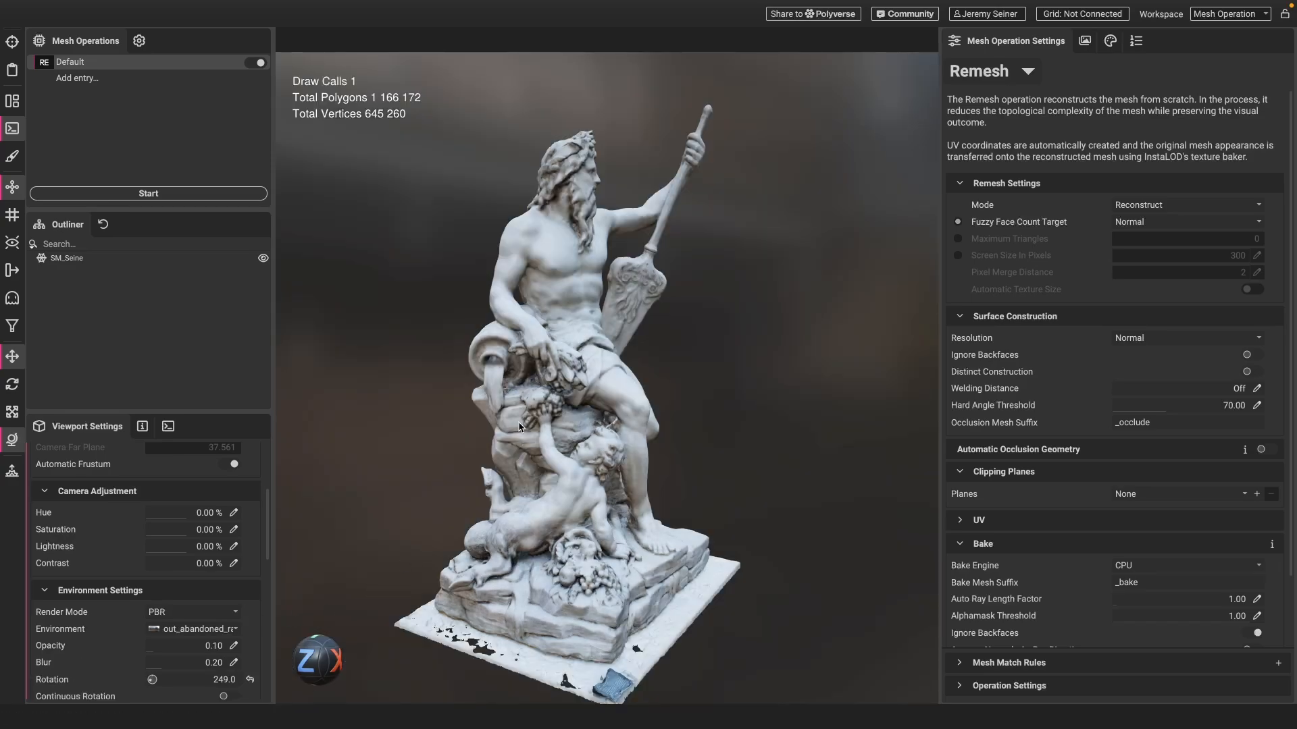
pyautogui.scroll(-1, 518, 423)
pyautogui.moveTo(582, 373); pyautogui.dragTo(555, 381, button='middle')
pyautogui.moveTo(555, 381); pyautogui.dragTo(529, 404)
pyautogui.moveTo(528, 403); pyautogui.dragTo(583, 407, button='middle')
pyautogui.scroll(1, 572, 399)
pyautogui.moveTo(584, 407); pyautogui.dragTo(573, 404)
pyautogui.scroll(-2, 573, 404)
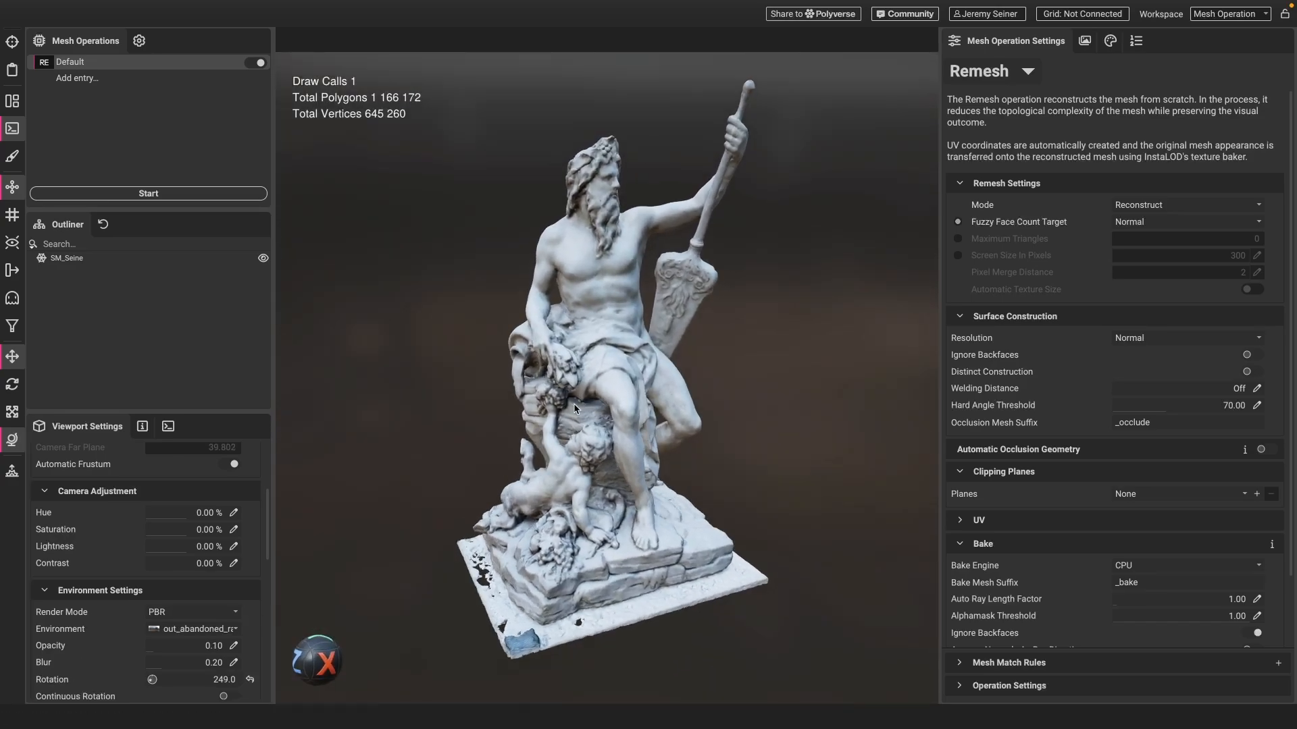
# - Add a clipping plane to the remesh and lower it to a distance of about -2.4, just above the statue's flat base slab
pyautogui.click(1085, 42)
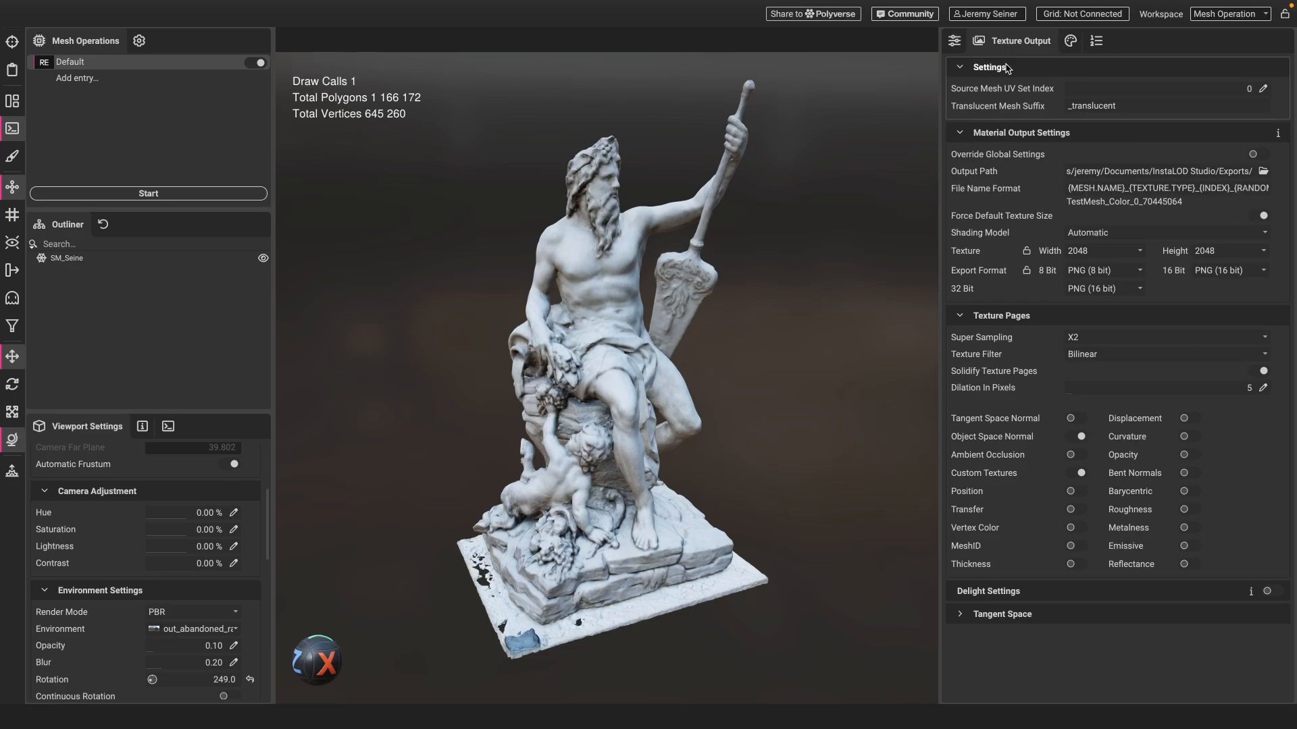
pyautogui.click(954, 41)
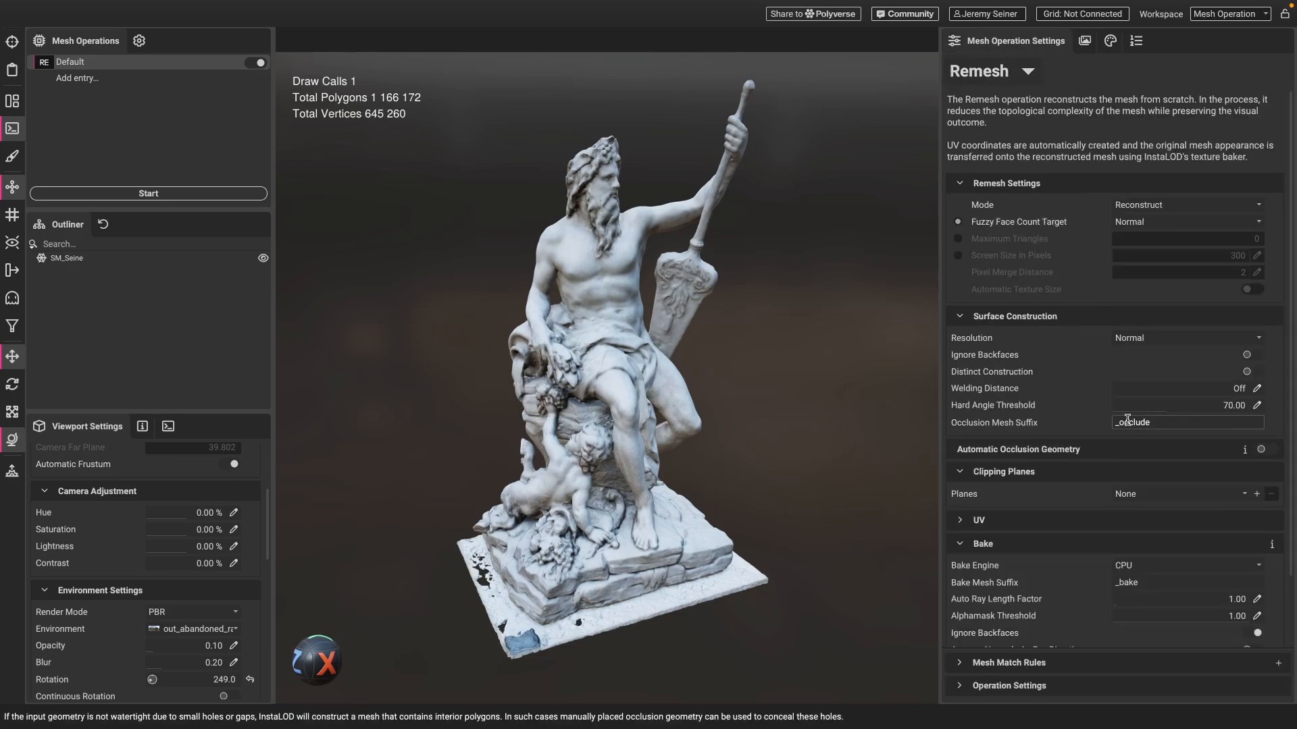
pyautogui.click(1257, 493)
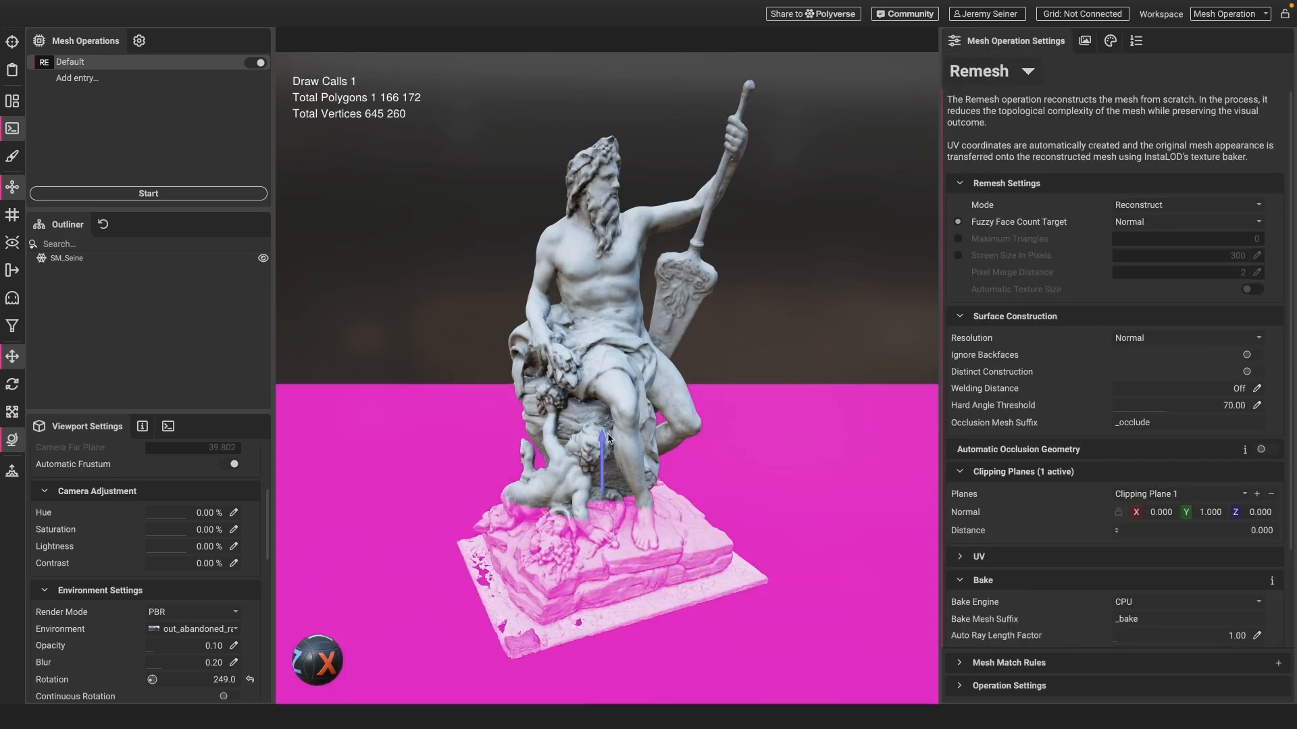
pyautogui.moveTo(609, 437); pyautogui.dragTo(568, 519)
pyautogui.scroll(2, 569, 519)
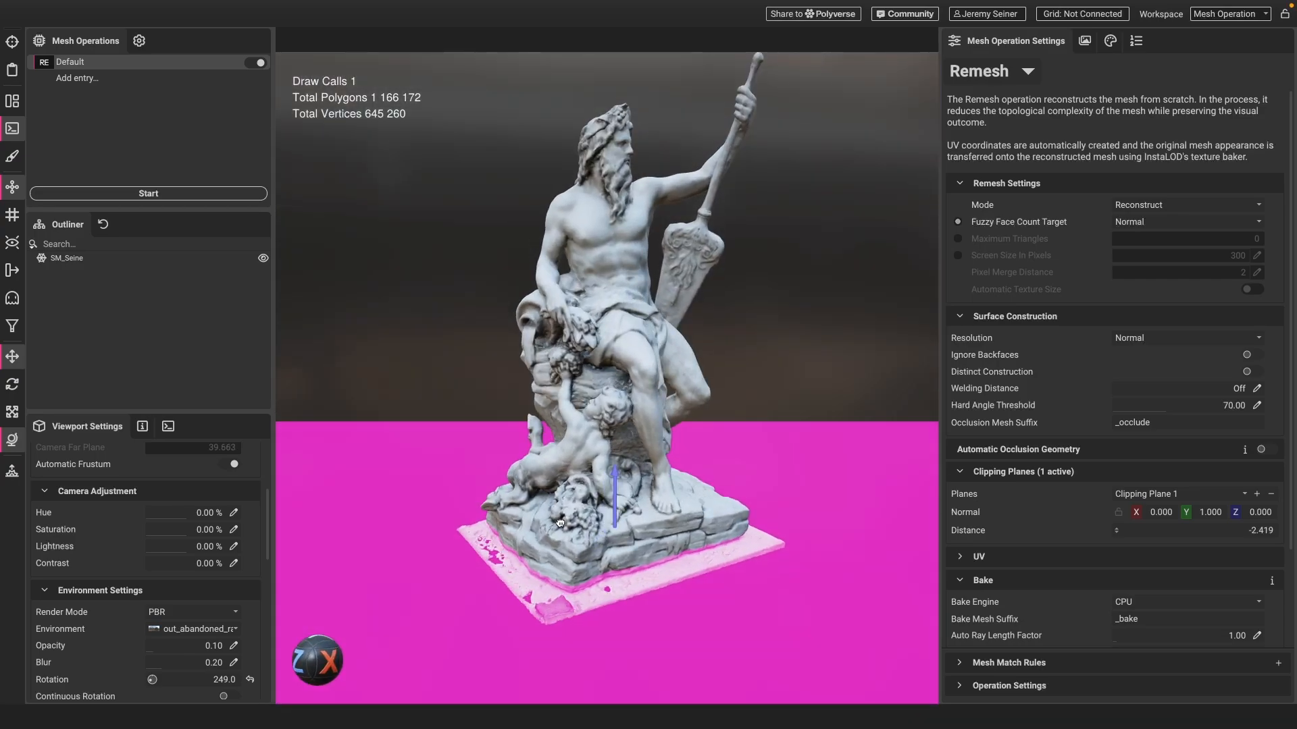
# - Enable Delight Settings in the remesh texture output, keeping the 2048 texture size
pyautogui.click(1082, 44)
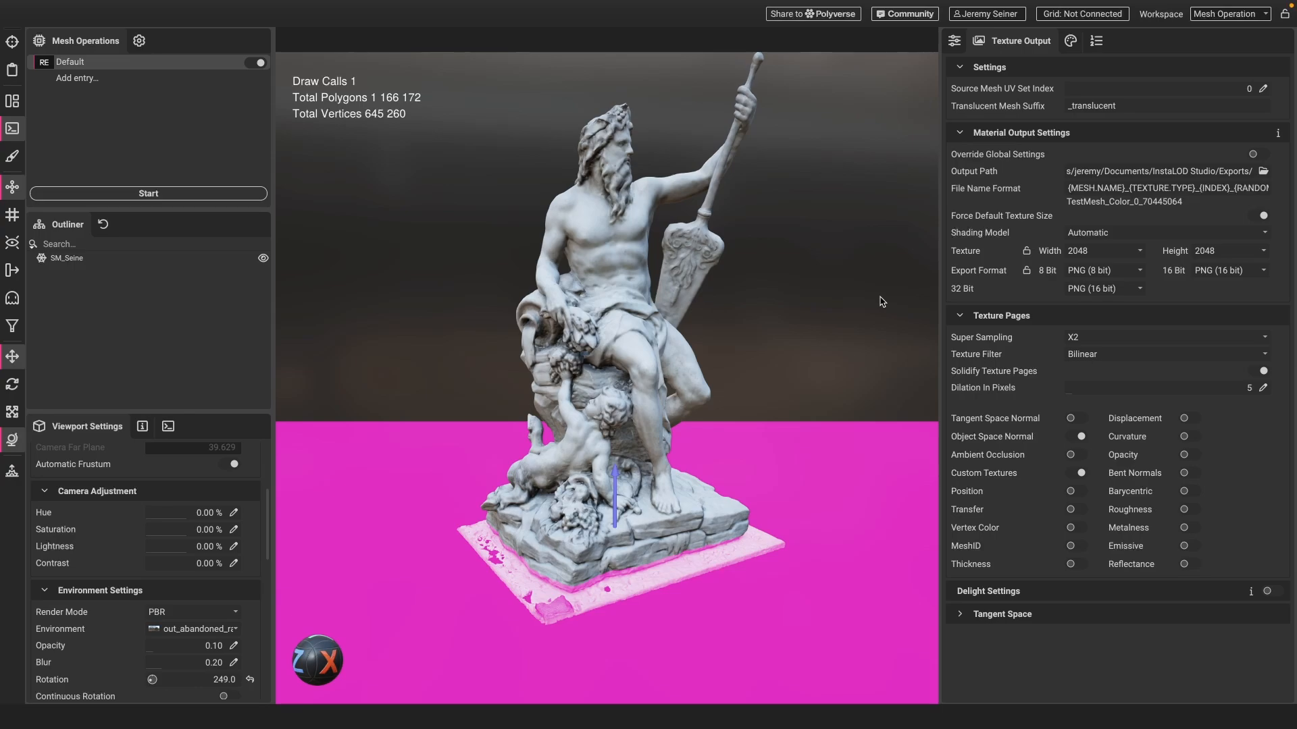
pyautogui.click(1134, 251)
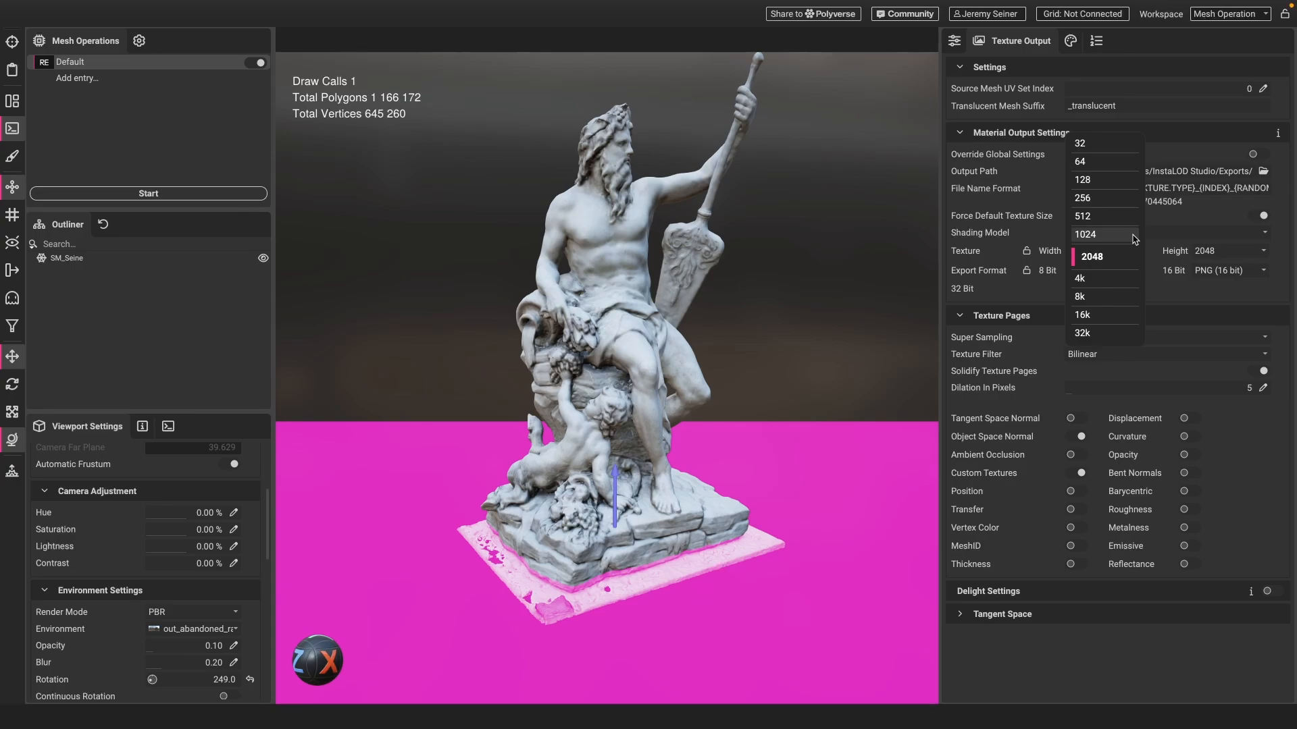
pyautogui.click(1209, 302)
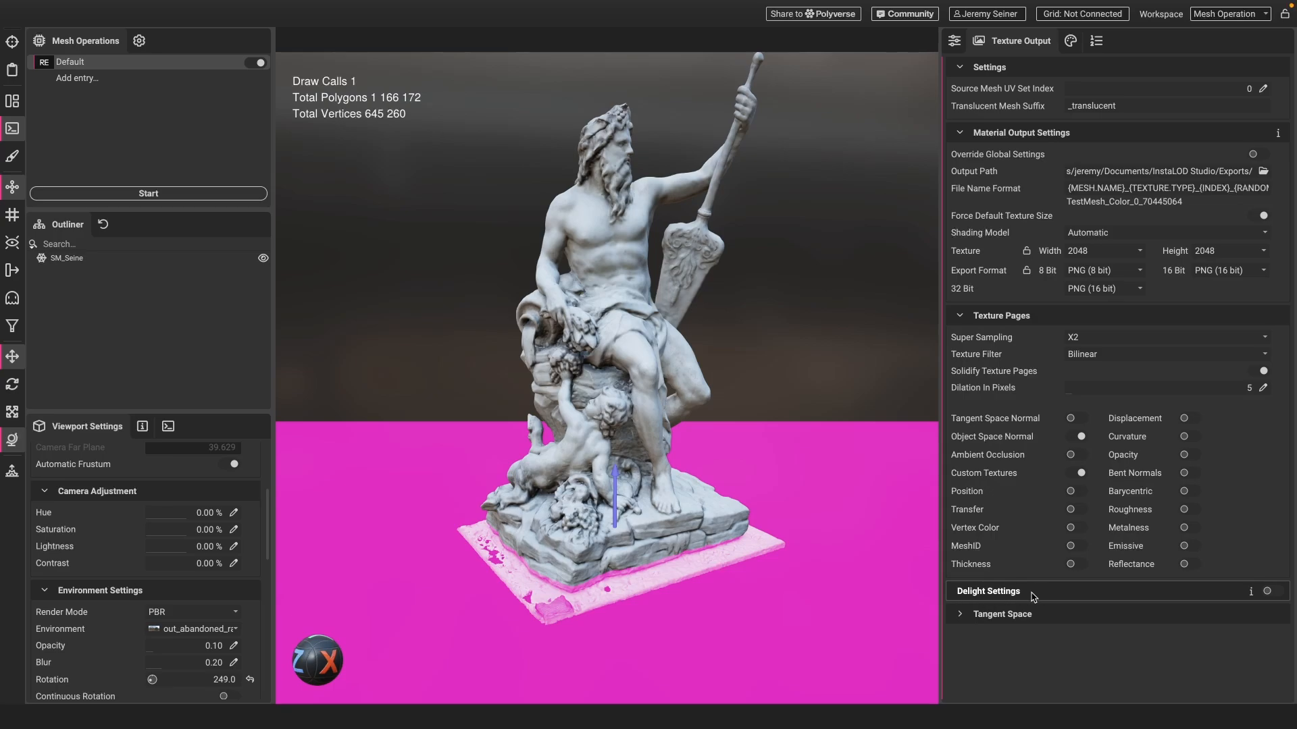
pyautogui.click(1266, 591)
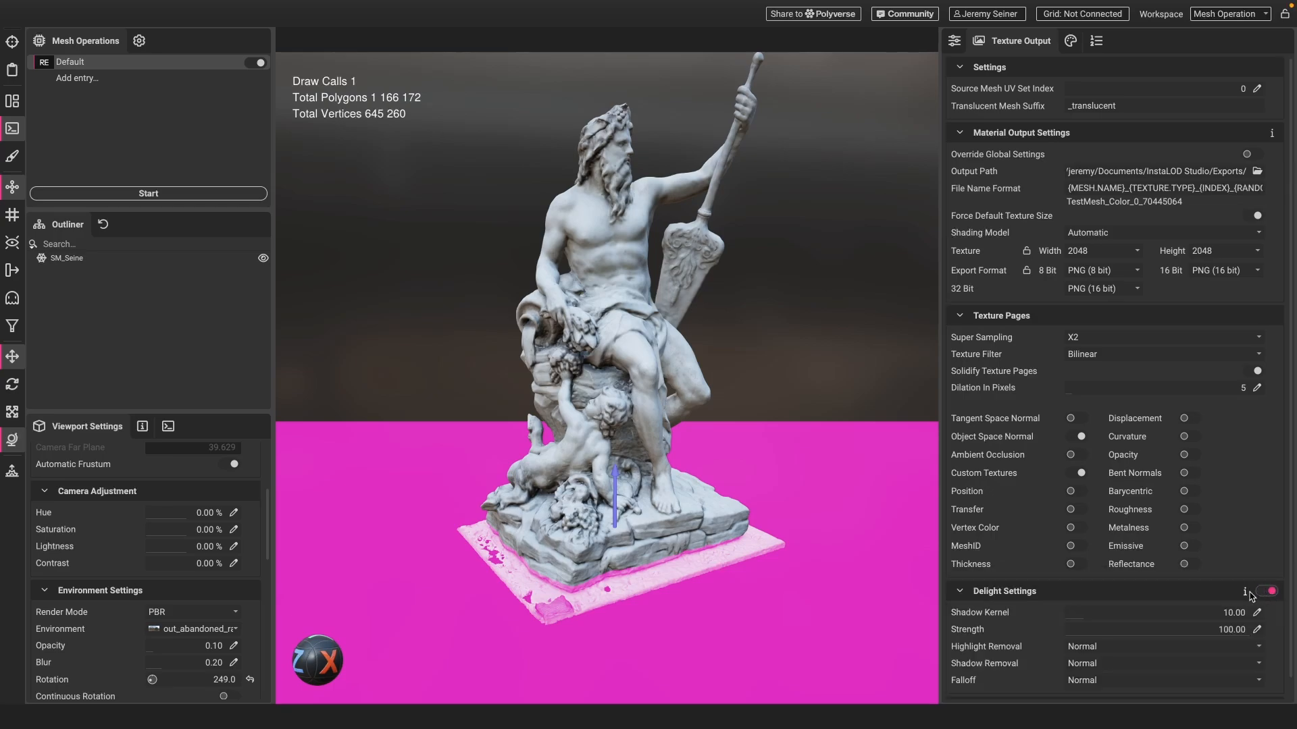
pyautogui.scroll(-1, 1015, 510)
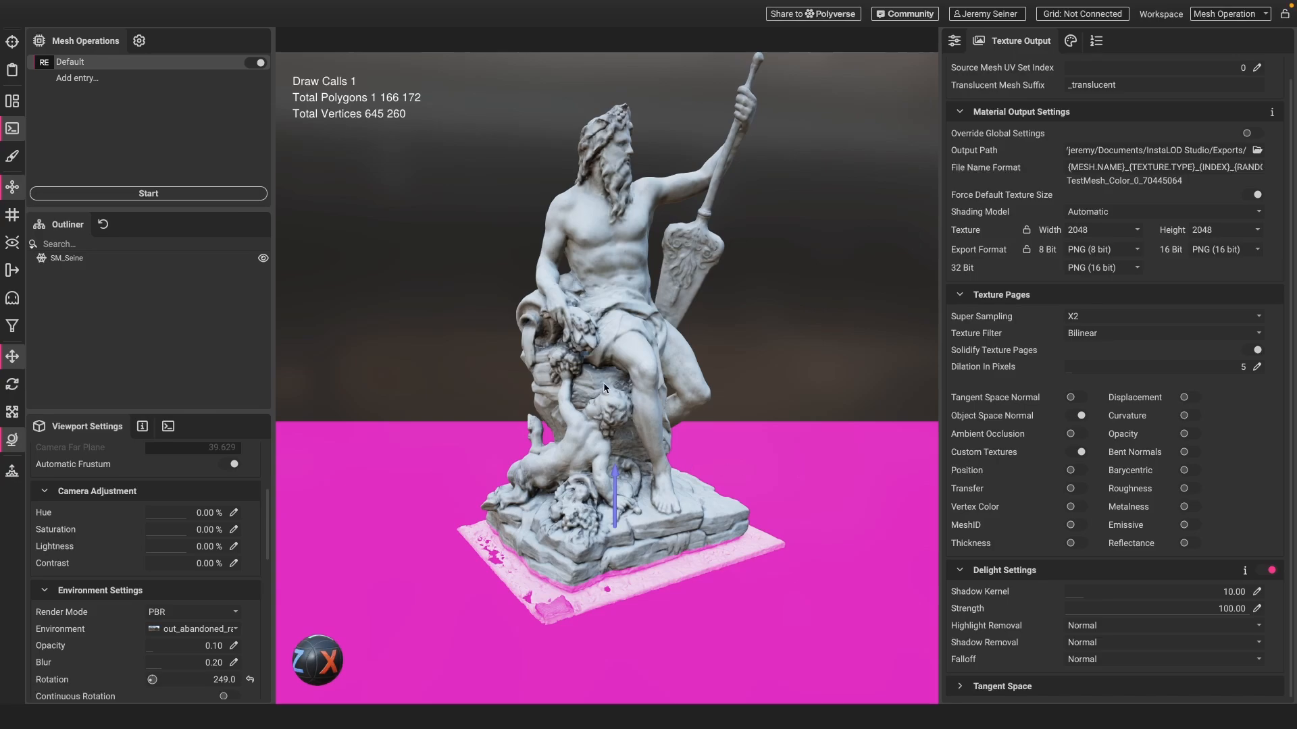
pyautogui.scroll(-2, 603, 389)
pyautogui.moveTo(592, 339)
pyautogui.mouseDown()
pyautogui.moveTo(590, 312)
pyautogui.moveTo(592, 364)
pyautogui.mouseUp()
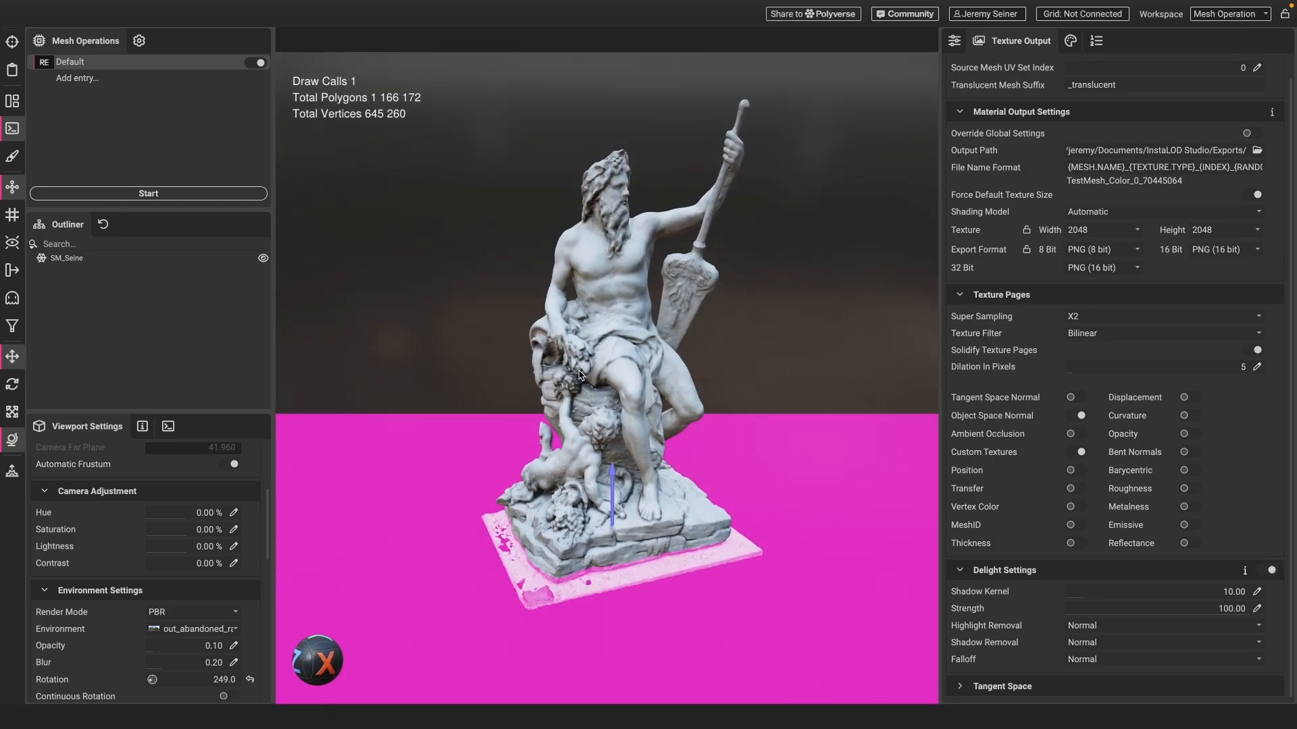
# - Duplicate the Default mesh operation and rename the copy as Delit
pyautogui.click(70, 65)
pyautogui.rightClick(75, 66)
pyautogui.click(99, 74)
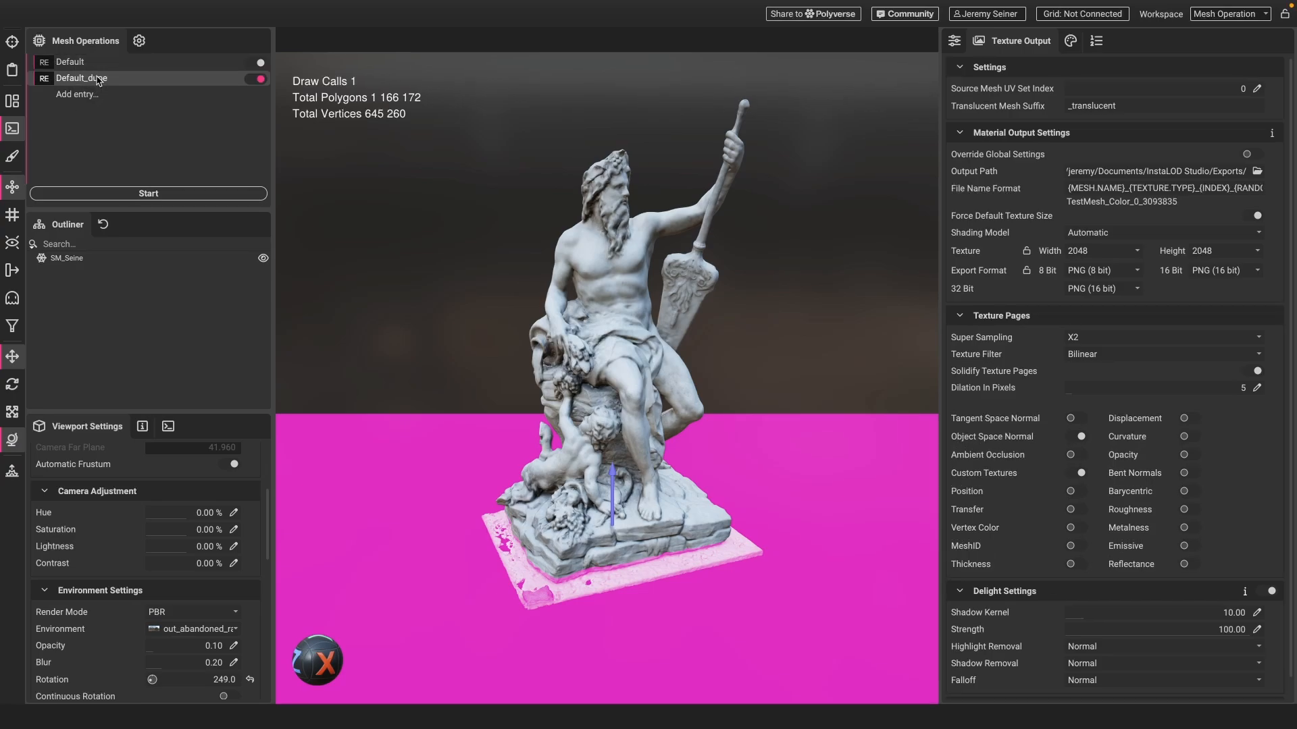
pyautogui.doubleClick(82, 79)
pyautogui.write('Delit')
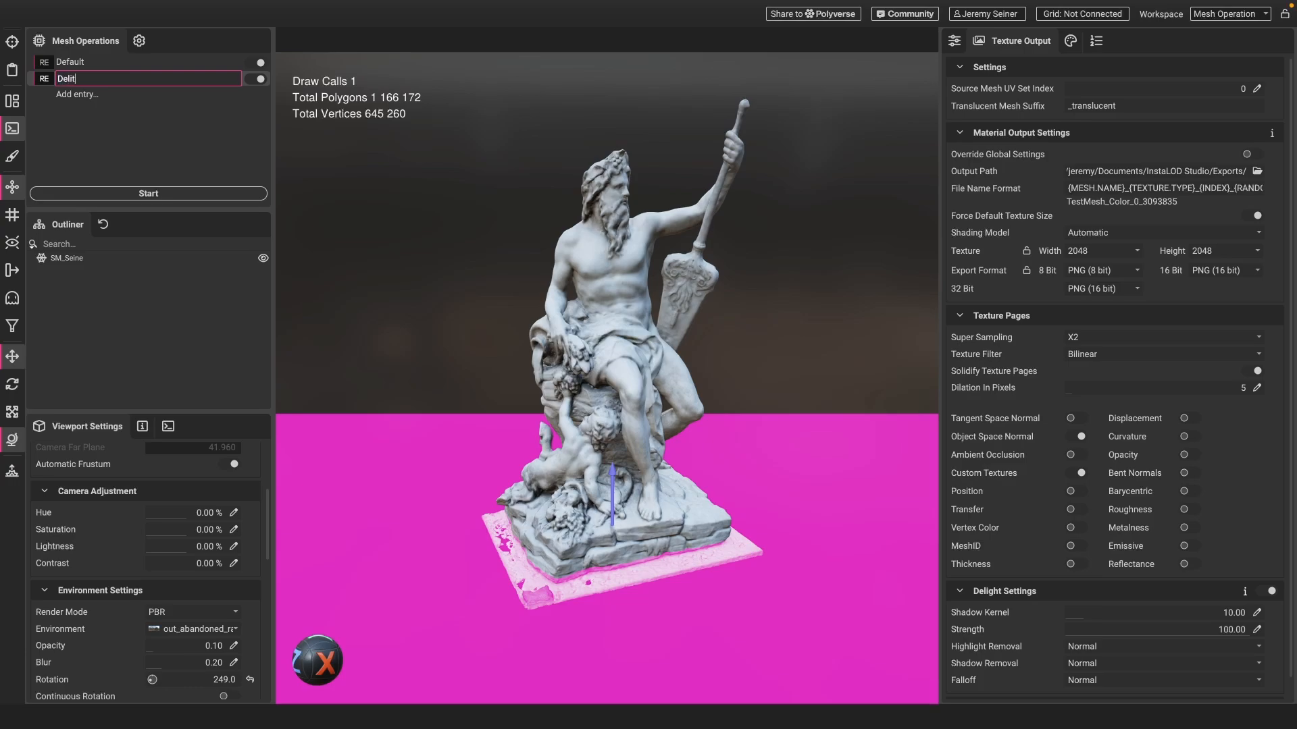
pyautogui.press('Return')
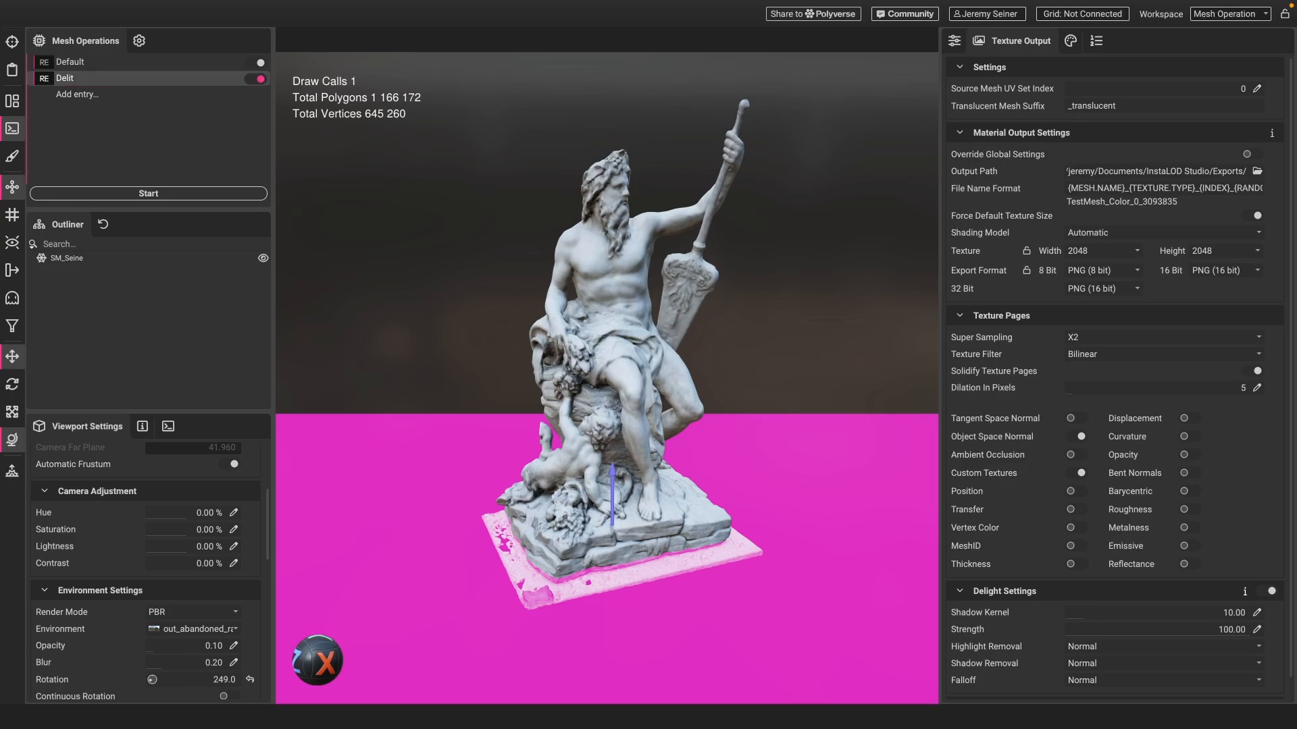
# - Disable Delight Settings for the Default operation, reselect Delit and run both remesh operations
pyautogui.click(58, 62)
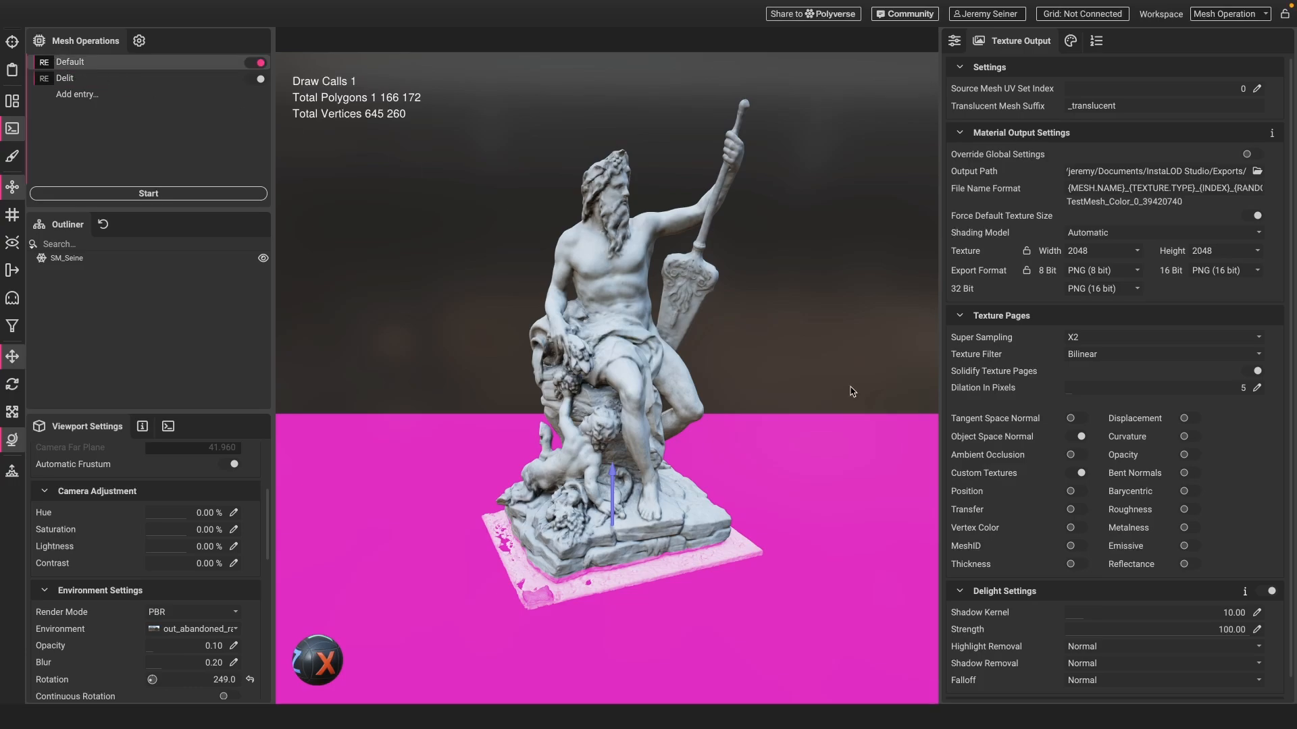
pyautogui.click(1272, 592)
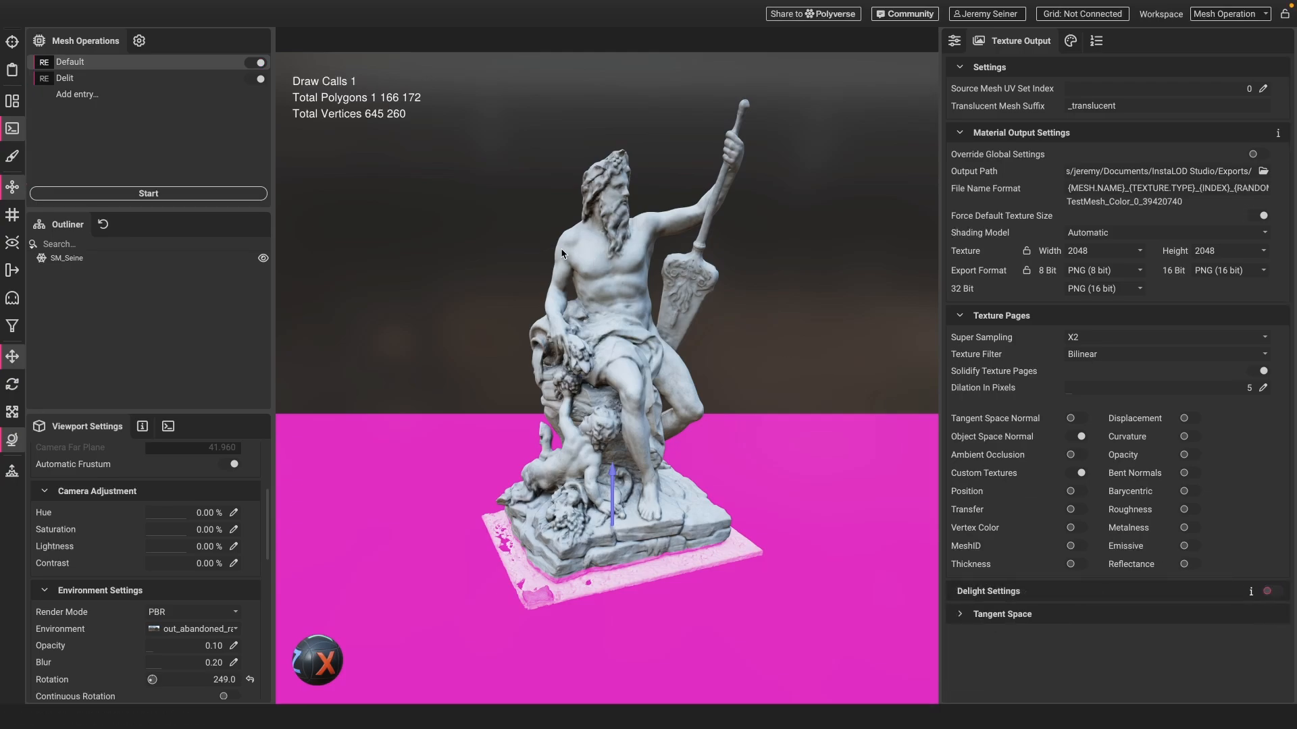
pyautogui.click(46, 80)
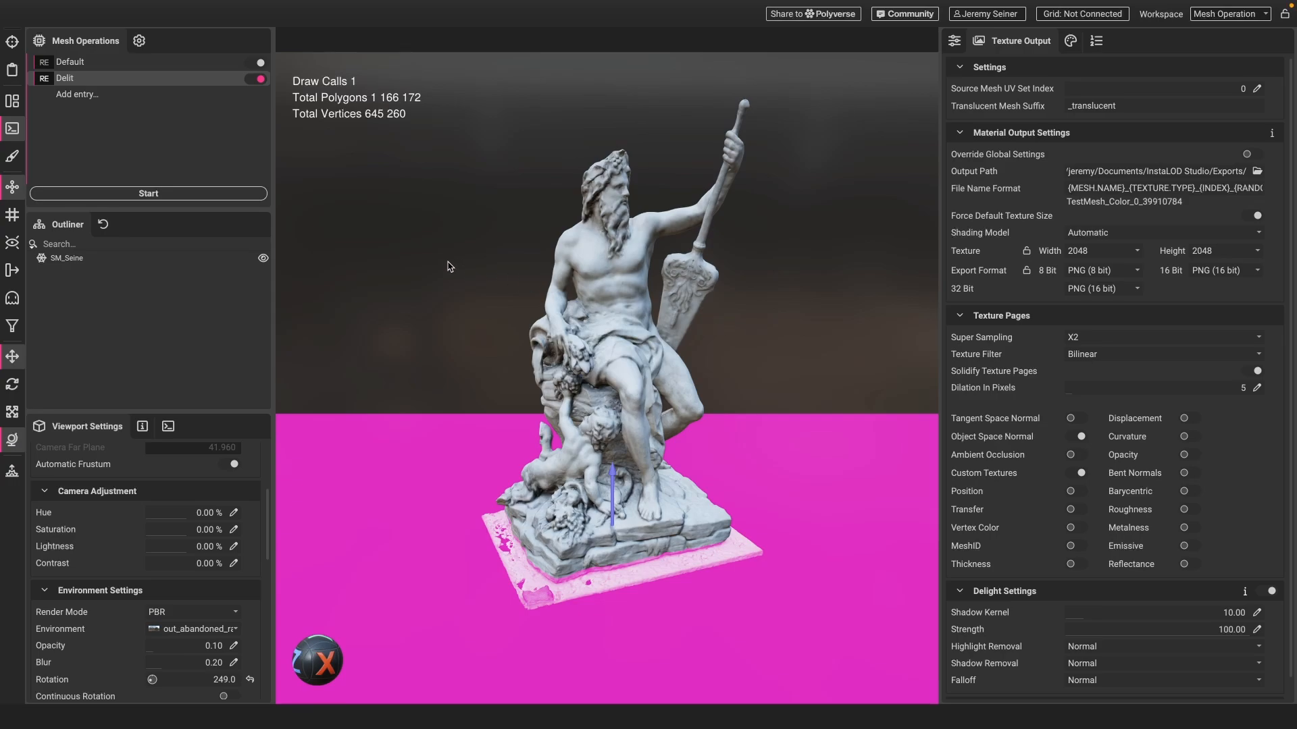
pyautogui.click(163, 196)
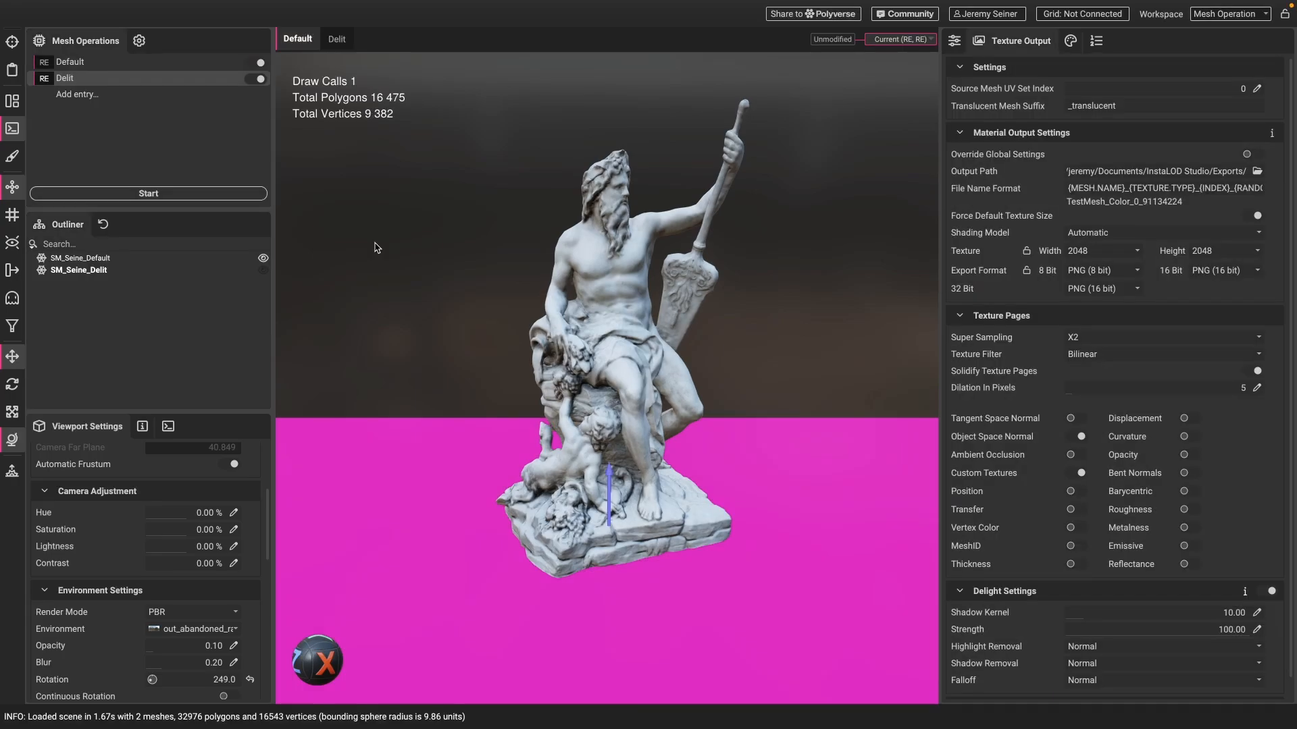
# - Show the Delit result and remove the clipping plane from the Delit operation's remesh settings
pyautogui.click(340, 39)
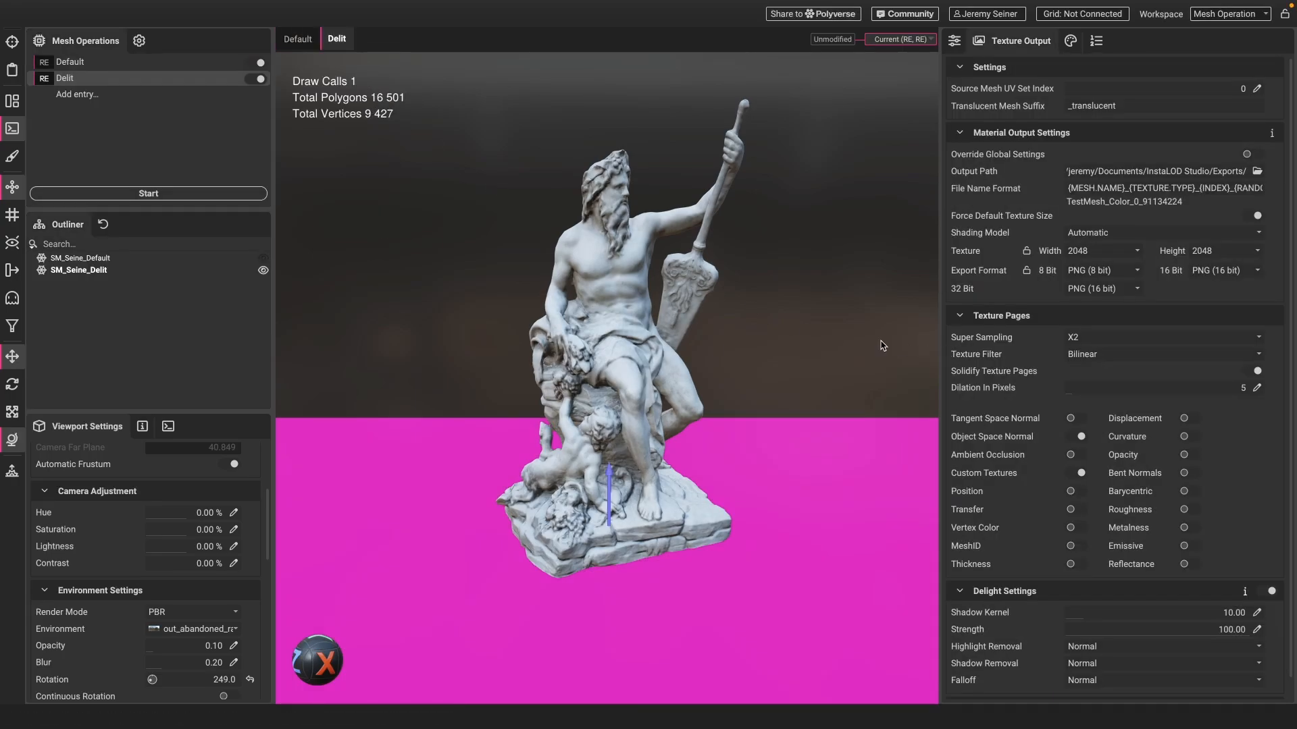
pyautogui.click(955, 40)
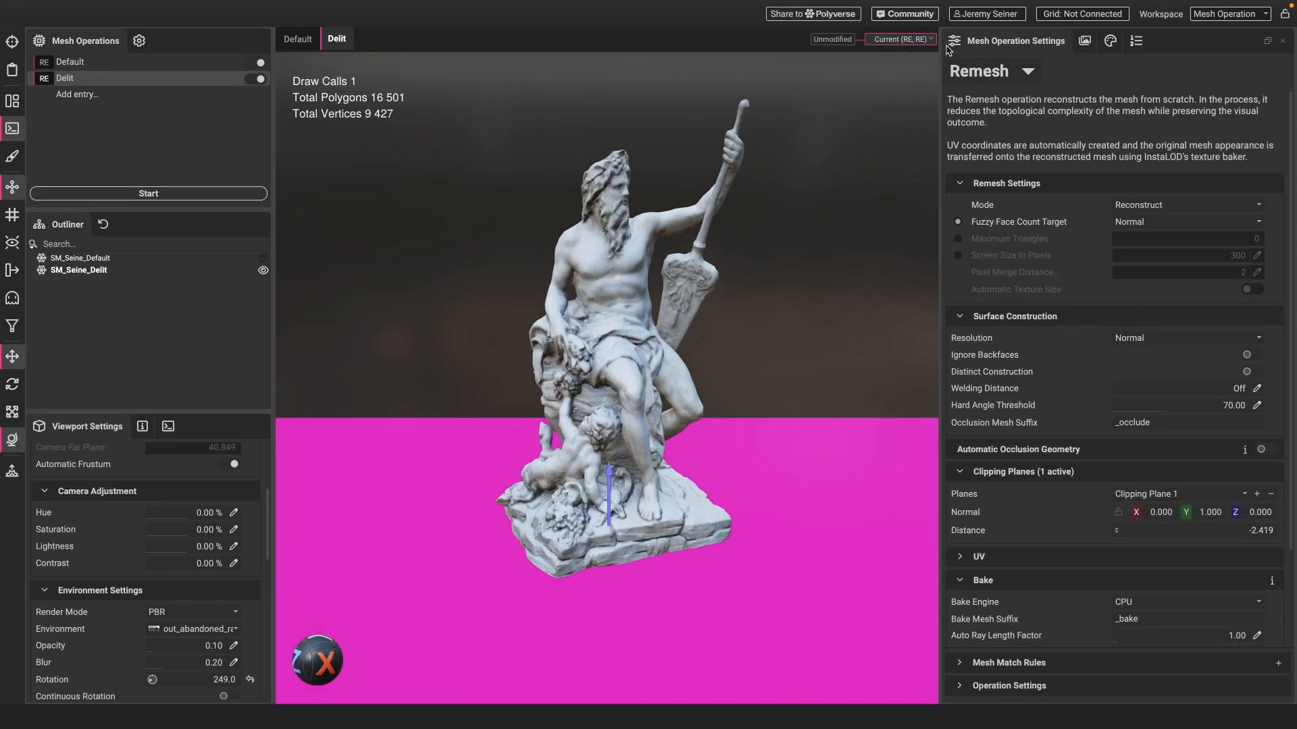
pyautogui.click(1272, 495)
# - Examine the Delit statue's crevices up close from different angles, with the environment lighting rotated to 315
pyautogui.moveTo(806, 411); pyautogui.dragTo(558, 420)
pyautogui.scroll(3, 662, 430)
pyautogui.scroll(1, 627, 416)
pyautogui.moveTo(627, 416); pyautogui.dragTo(561, 436, button='middle')
pyautogui.moveTo(564, 439)
pyautogui.keyDown('shift'); pyautogui.mouseDown()
pyautogui.moveTo(499, 443)
pyautogui.moveTo(561, 434)
pyautogui.mouseUp(); pyautogui.keyUp('shift')
pyautogui.scroll(-3, 558, 436)
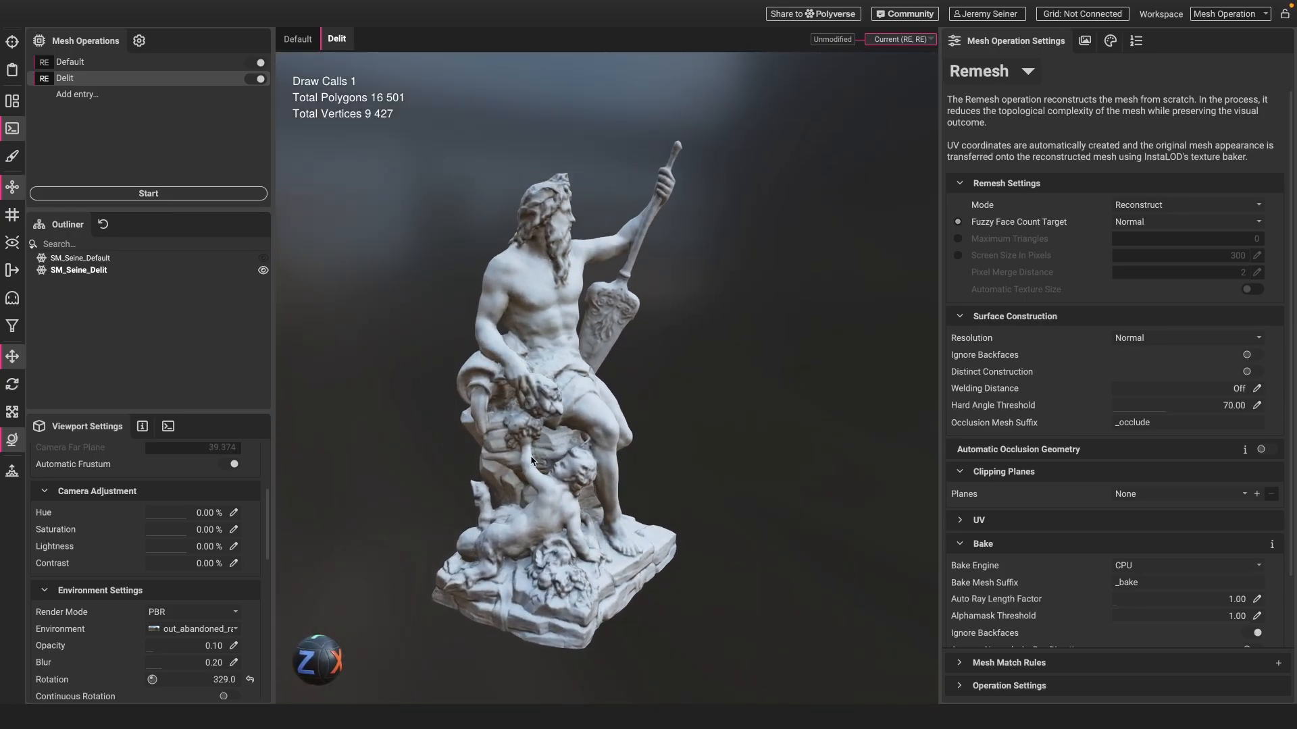
pyautogui.scroll(5, 497, 387)
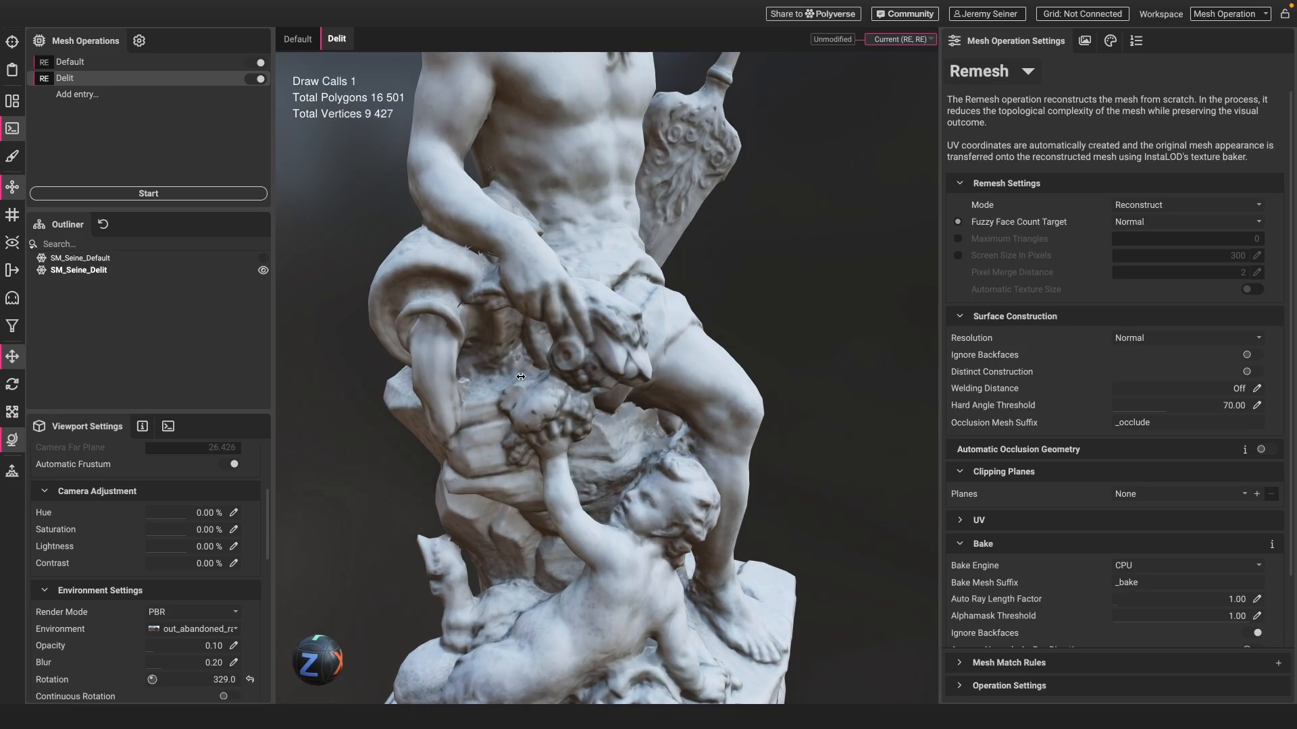
pyautogui.keyDown('shift'); pyautogui.moveTo(515, 387); pyautogui.dragTo(460, 401); pyautogui.keyUp('shift')
pyautogui.scroll(-2, 565, 392)
pyautogui.moveTo(539, 398); pyautogui.dragTo(570, 400)
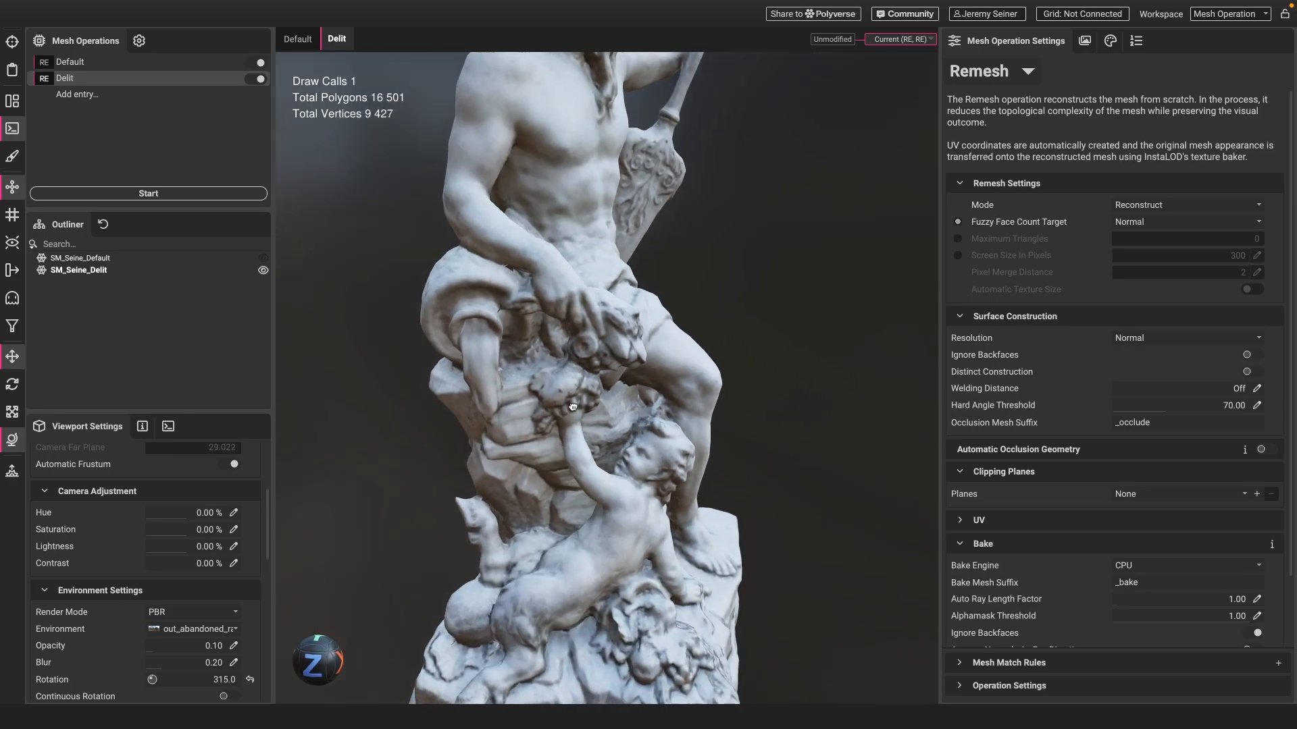
# - Compare the Default and Delit results repeatedly in the same close-up view of the vase and child figure
pyautogui.click(310, 42)
pyautogui.click(337, 42)
pyautogui.click(312, 42)
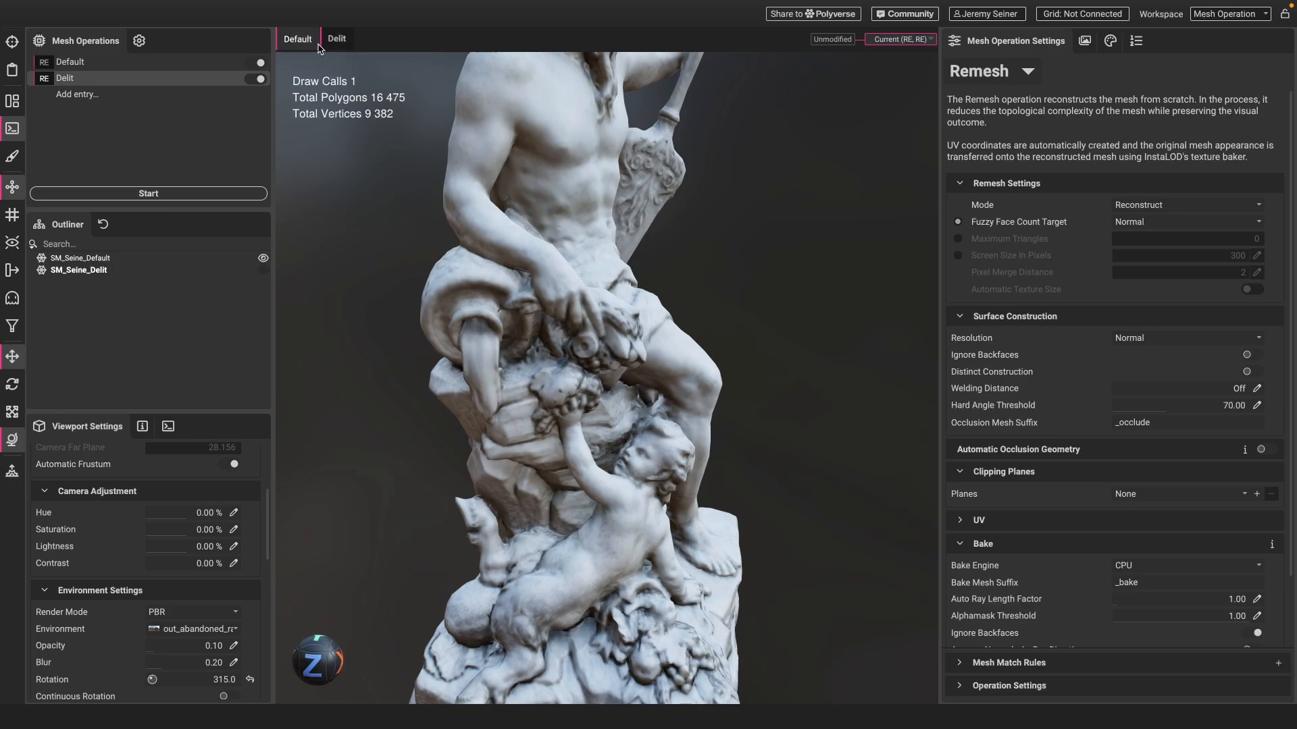
pyautogui.click(337, 43)
pyautogui.click(312, 42)
pyautogui.click(337, 42)
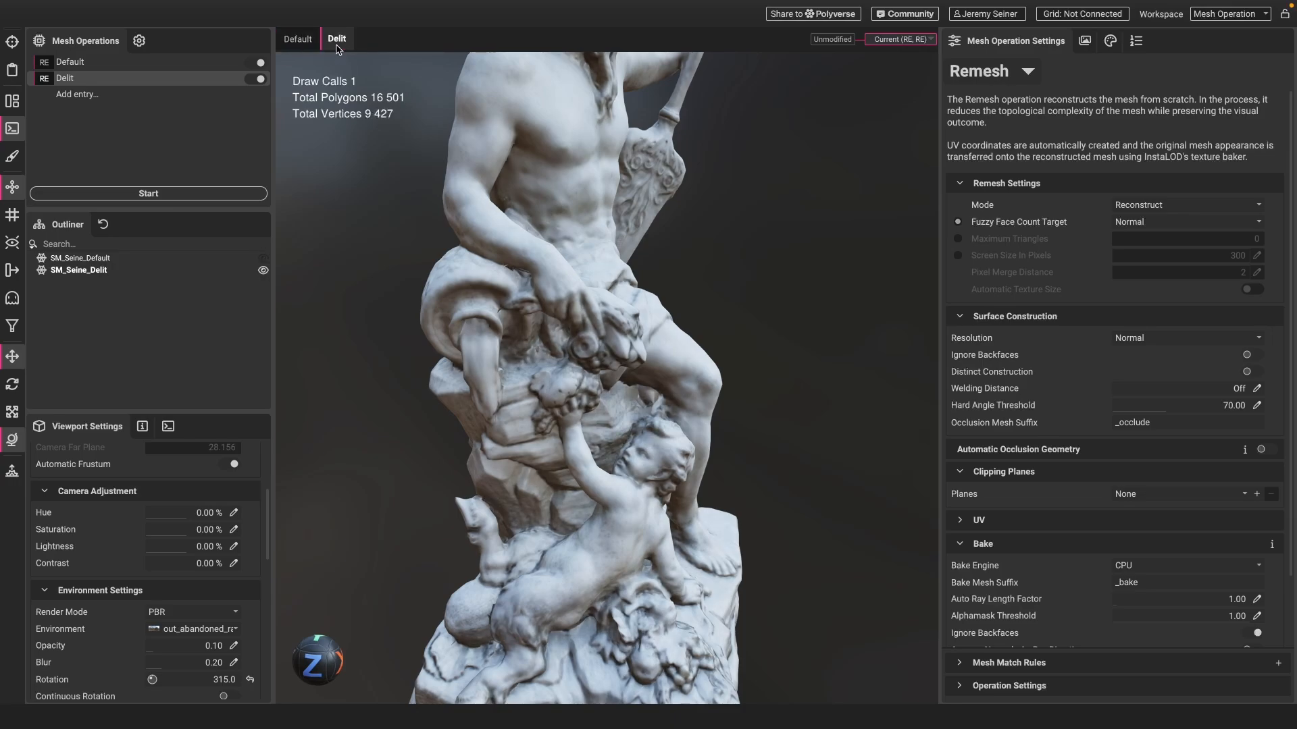
pyautogui.click(313, 42)
pyautogui.click(337, 42)
pyautogui.click(313, 42)
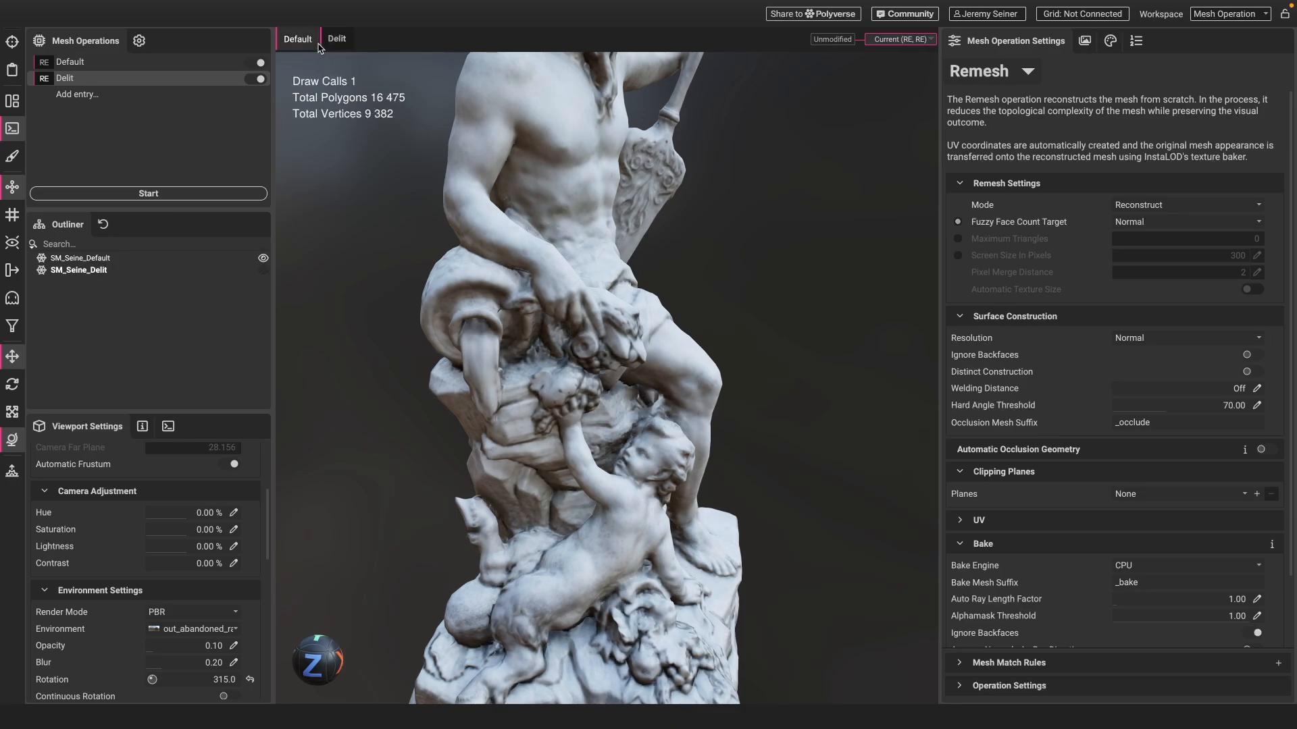
pyautogui.click(336, 42)
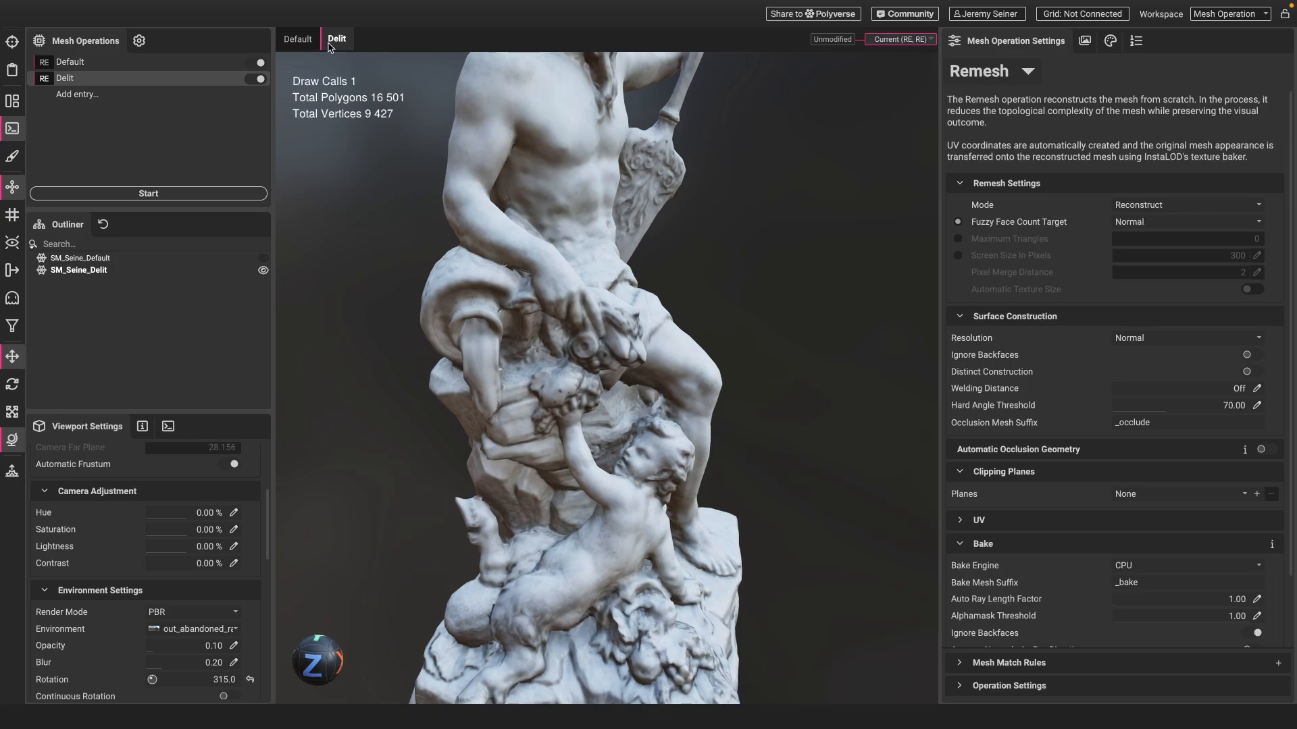
# - Set the viewport's render mode to Unlit and compare the Default and Delit texture results repeatedly in the same view
pyautogui.click(192, 612)
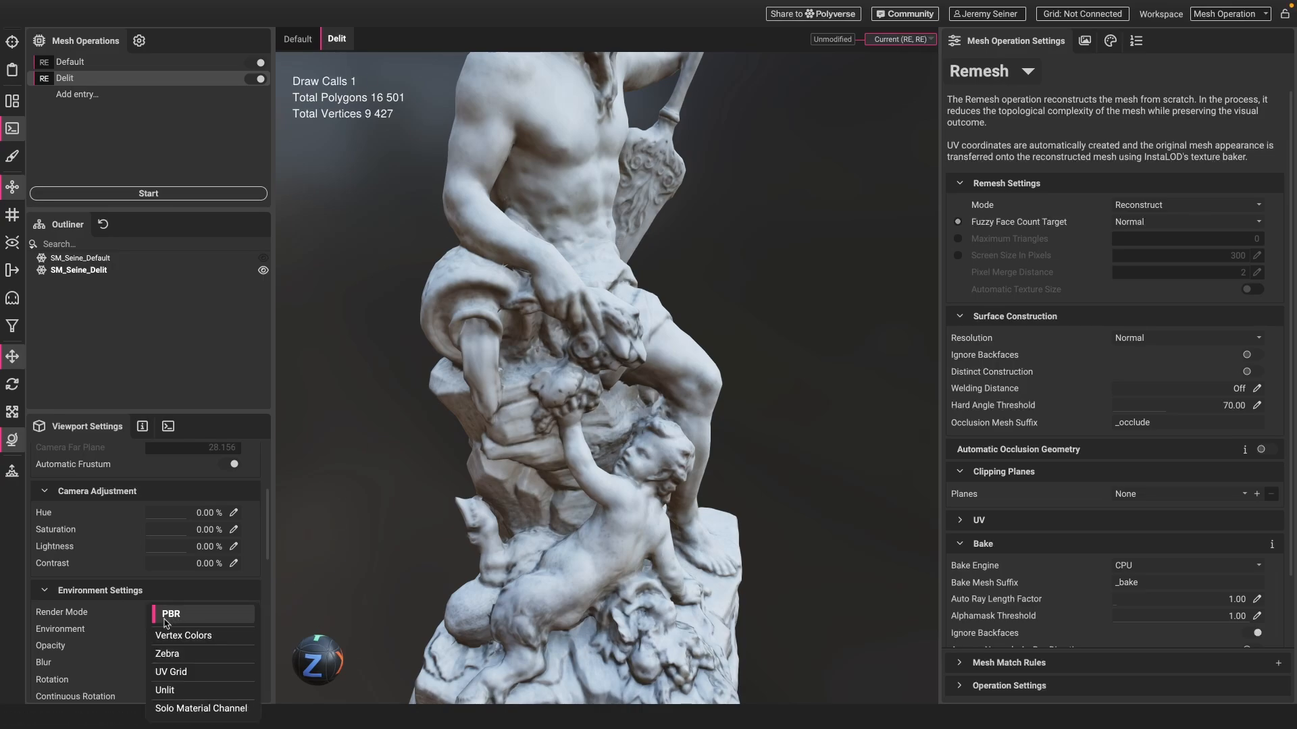
pyautogui.click(174, 690)
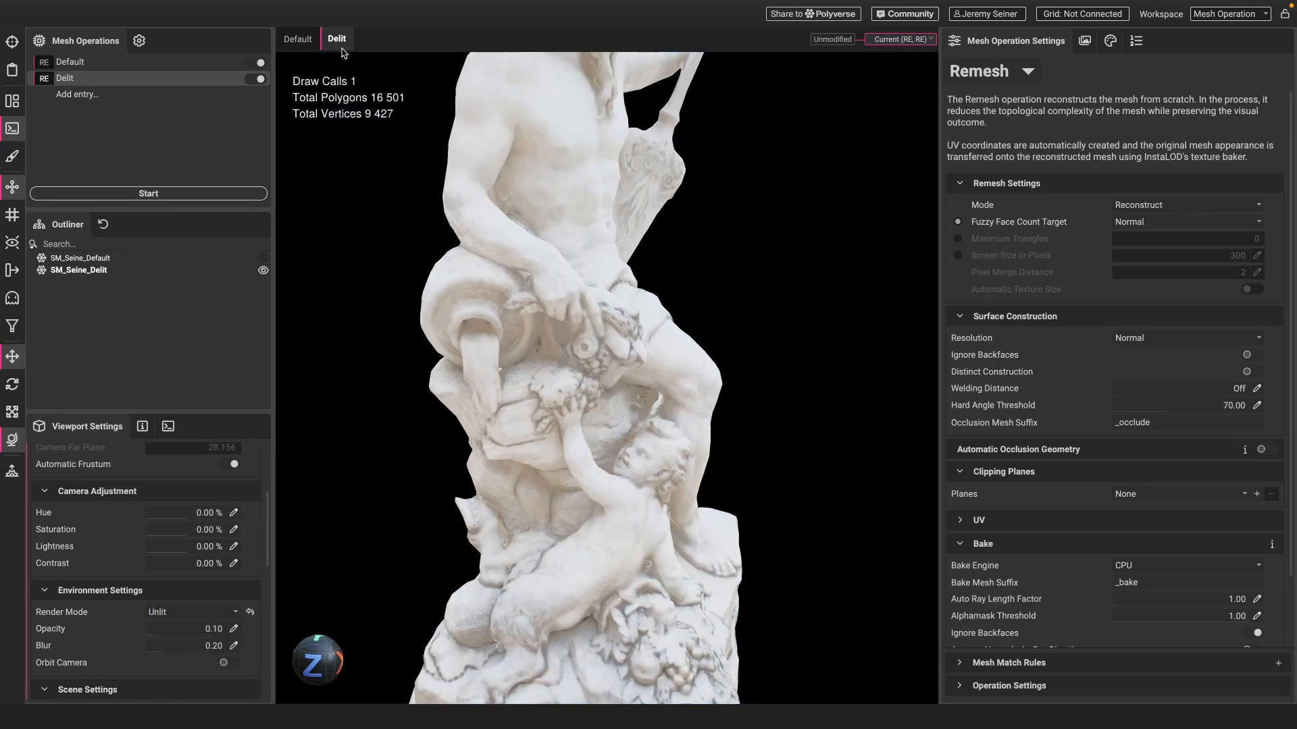
pyautogui.click(314, 40)
pyautogui.click(340, 42)
pyautogui.click(316, 42)
pyautogui.click(331, 43)
pyautogui.click(314, 41)
pyautogui.click(335, 40)
pyautogui.click(317, 42)
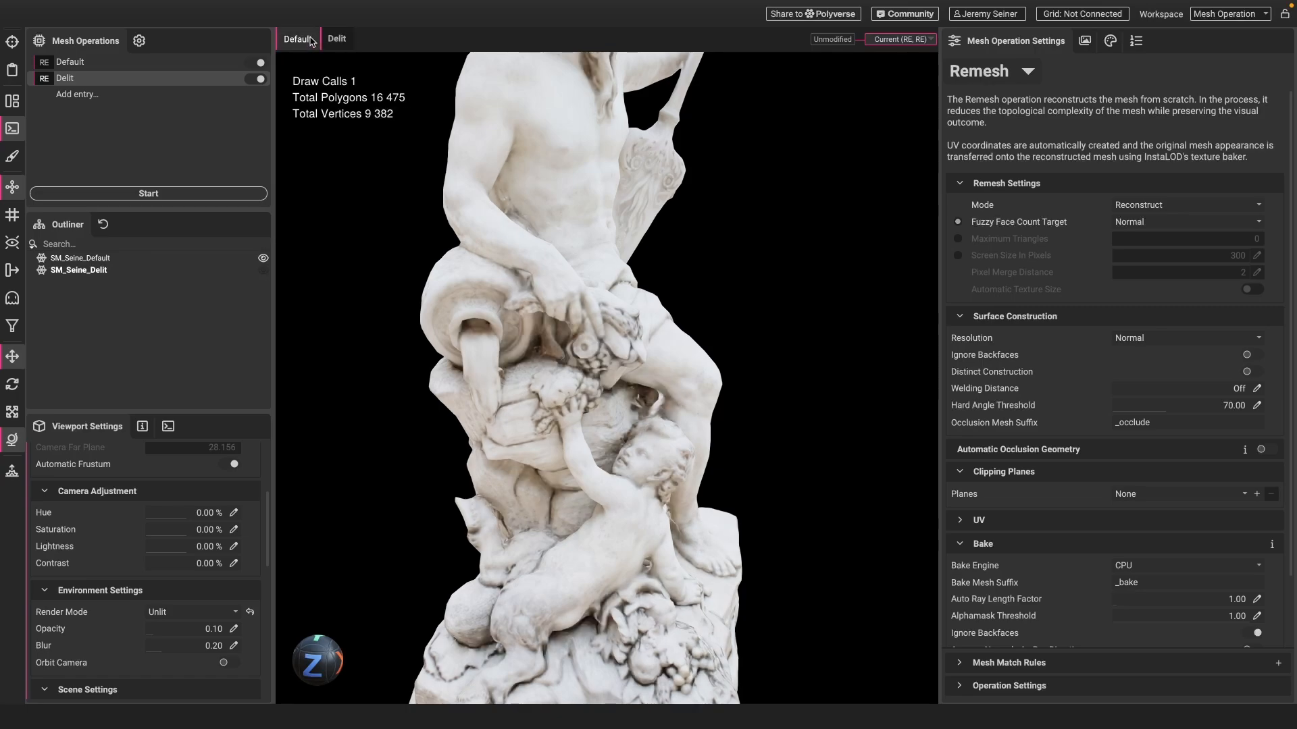
pyautogui.click(335, 41)
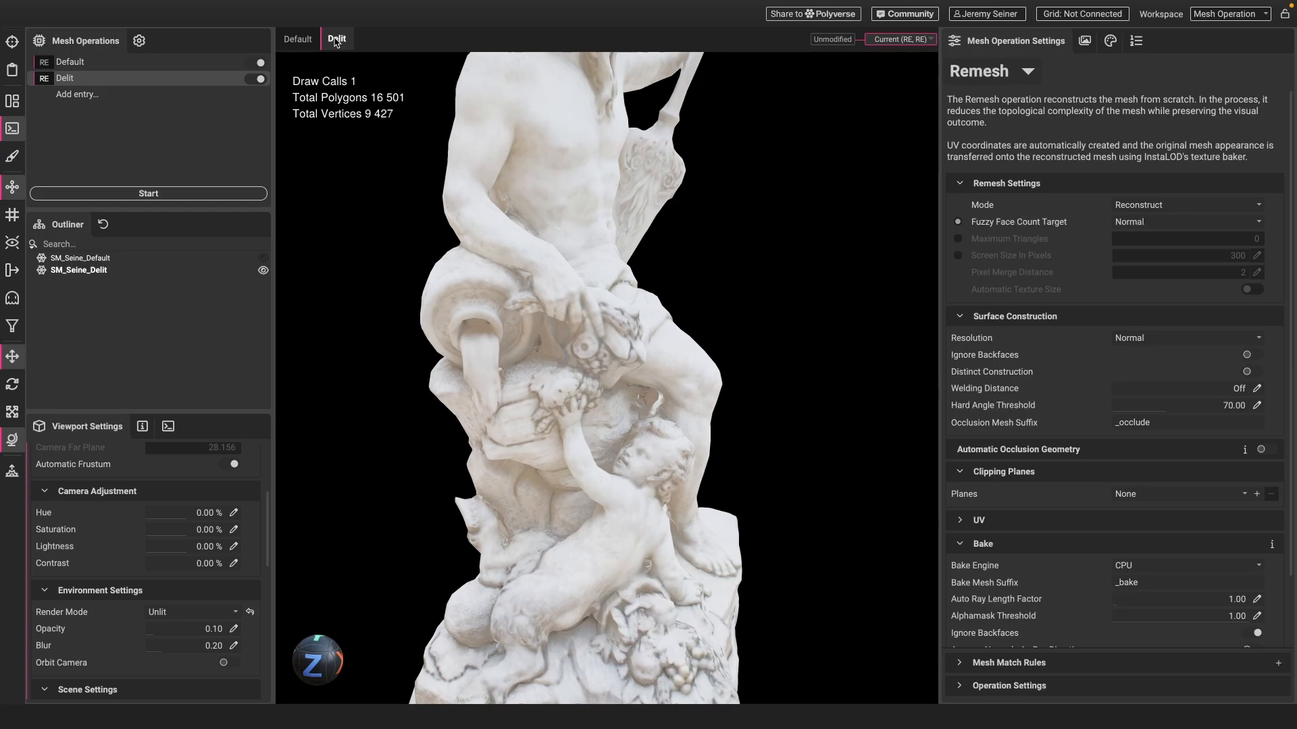
# - Reset the render mode to PBR and inspect the whole Delit statue from different angles, with the environment lighting rotated to 354
pyautogui.click(250, 612)
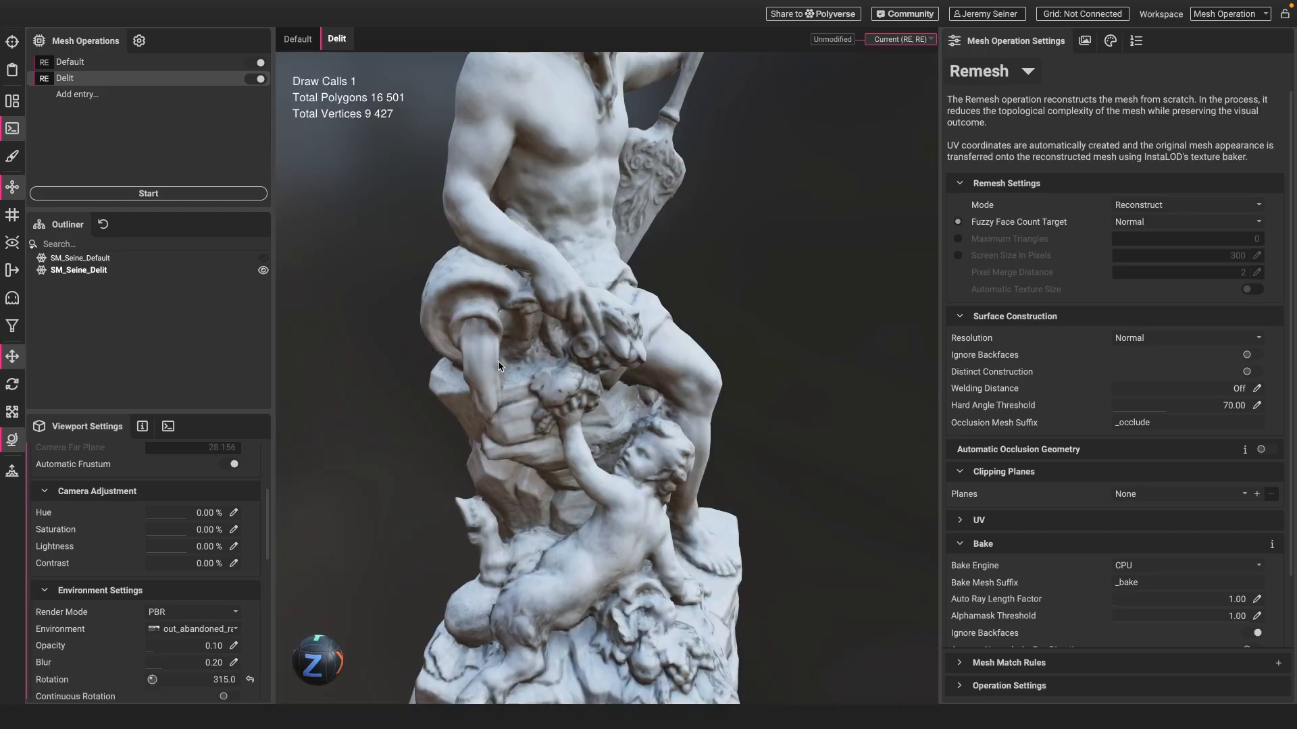
pyautogui.scroll(-3, 499, 366)
pyautogui.moveTo(503, 288); pyautogui.dragTo(524, 482)
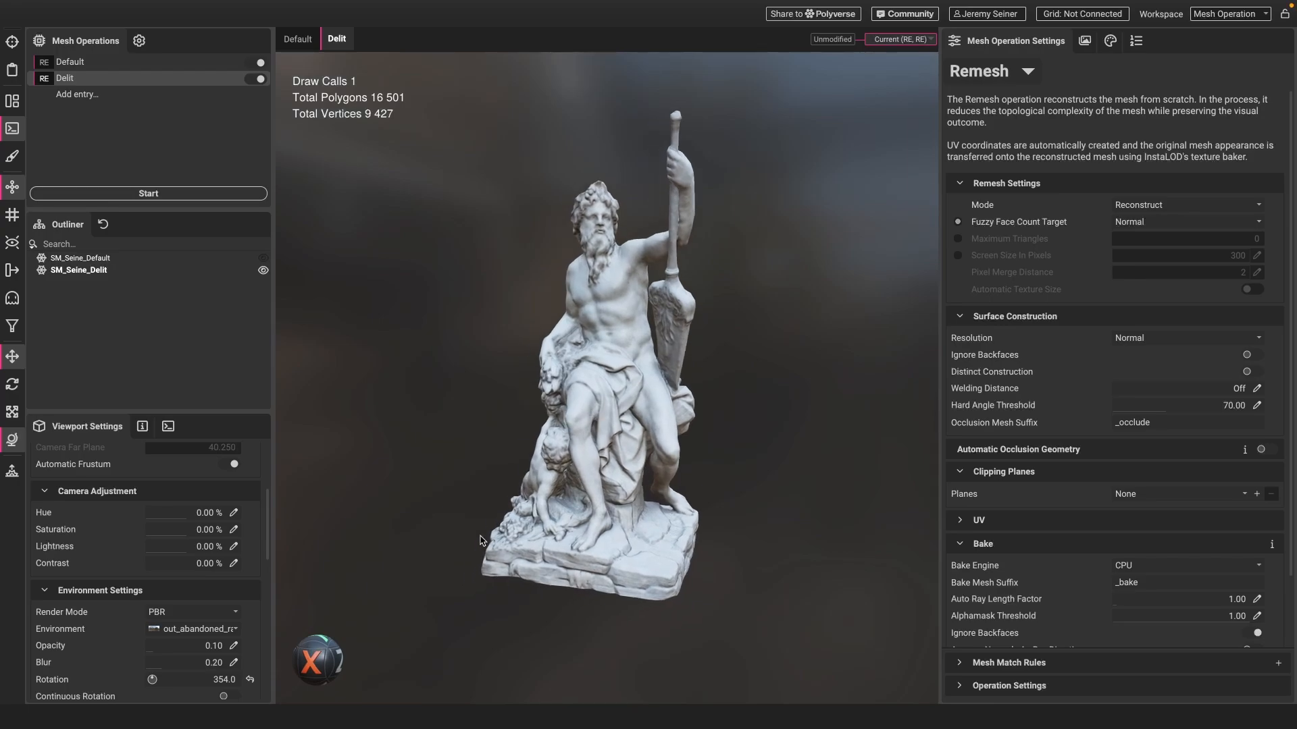
pyautogui.moveTo(620, 527); pyautogui.dragTo(528, 429)
pyautogui.scroll(4, 589, 394)
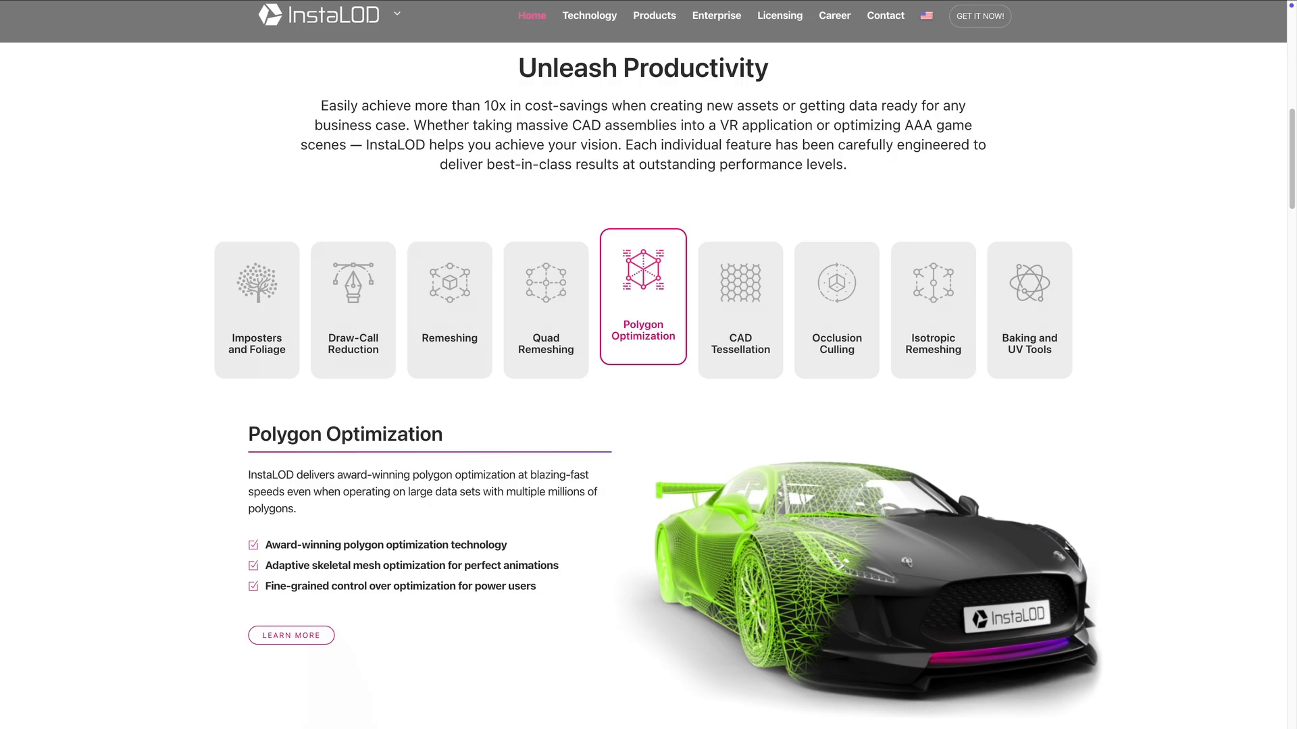
pyautogui.scroll(-3, 643, 365)
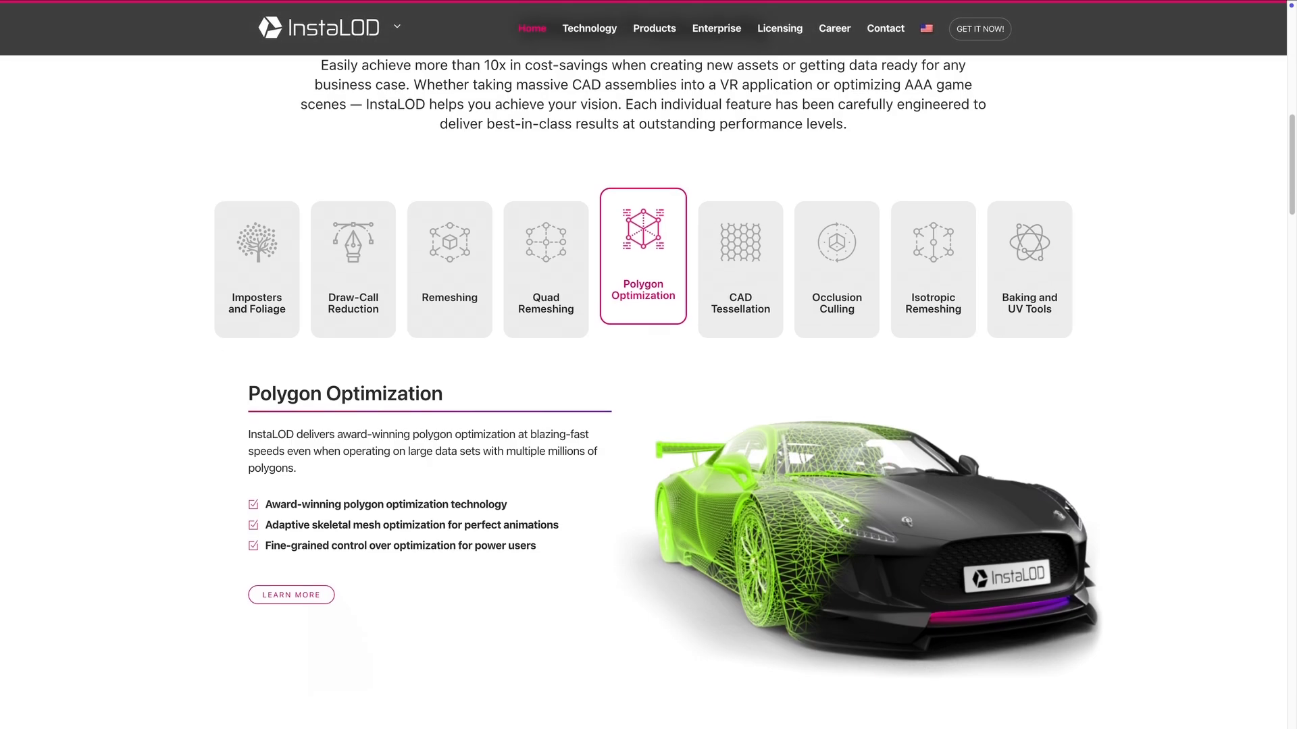
pyautogui.scroll(-2, 643, 364)
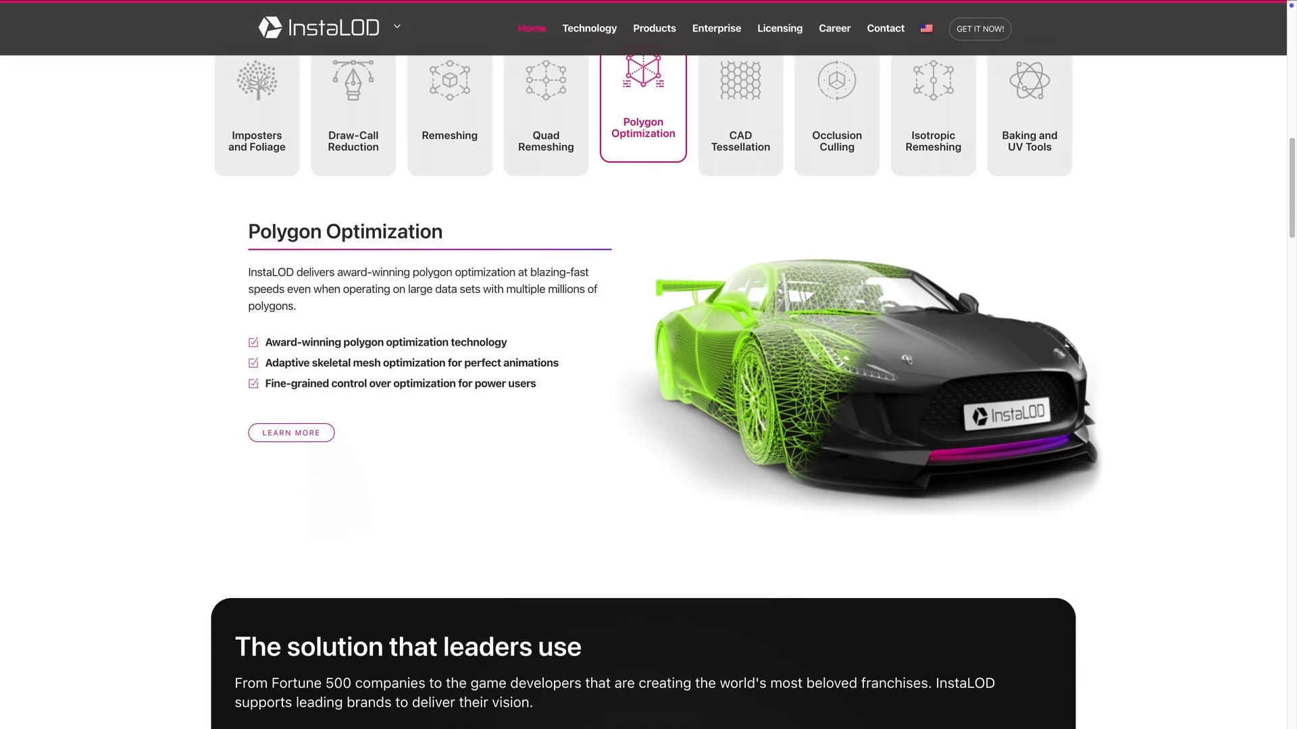